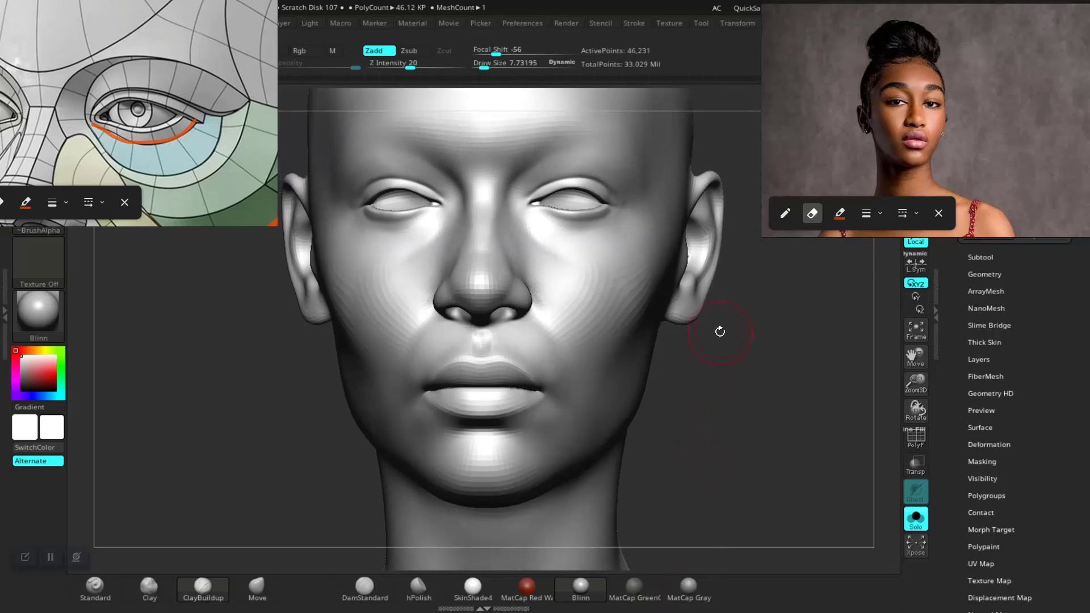
- Look through the reference photos and examine the close-up of the three-quarter portrait around the ear and earlobe
scroll(956, 87, down, 5)
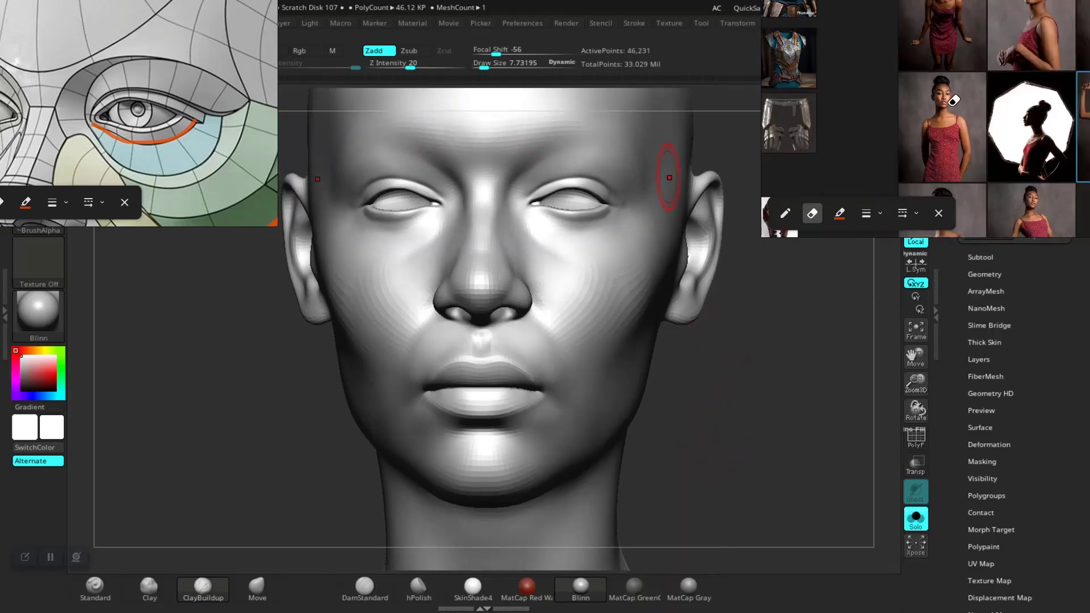
middle_drag(959, 95, 846, 126)
scroll(924, 35, up, 5)
middle_drag(924, 35, 957, 117)
scroll(926, 108, up, 5)
scroll(946, 134, down, 2)
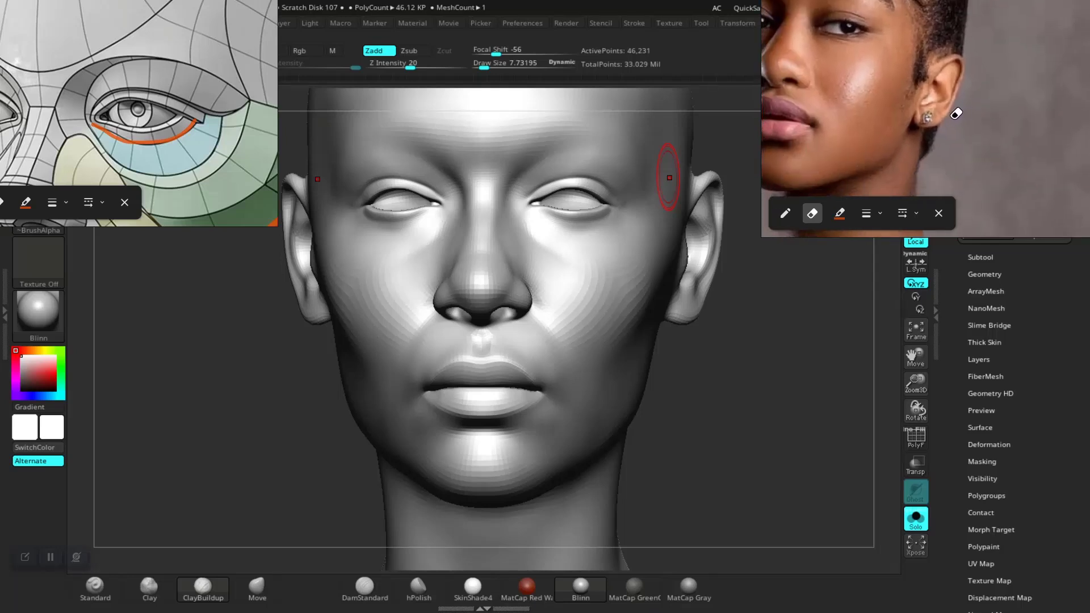
scroll(958, 120, down, 5)
middle_drag(1027, 134, 933, 28)
scroll(924, 143, up, 2)
middle_drag(958, 80, 1038, 80)
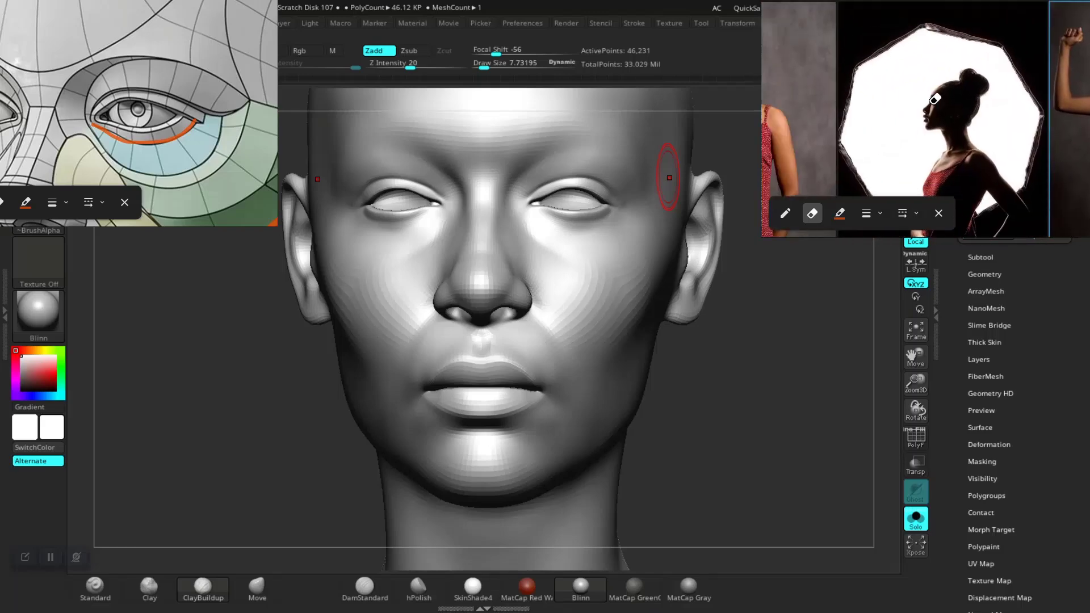
middle_drag(823, 108, 914, 121)
middle_drag(914, 42, 893, 246)
middle_drag(953, 23, 920, 131)
scroll(990, 128, up, 5)
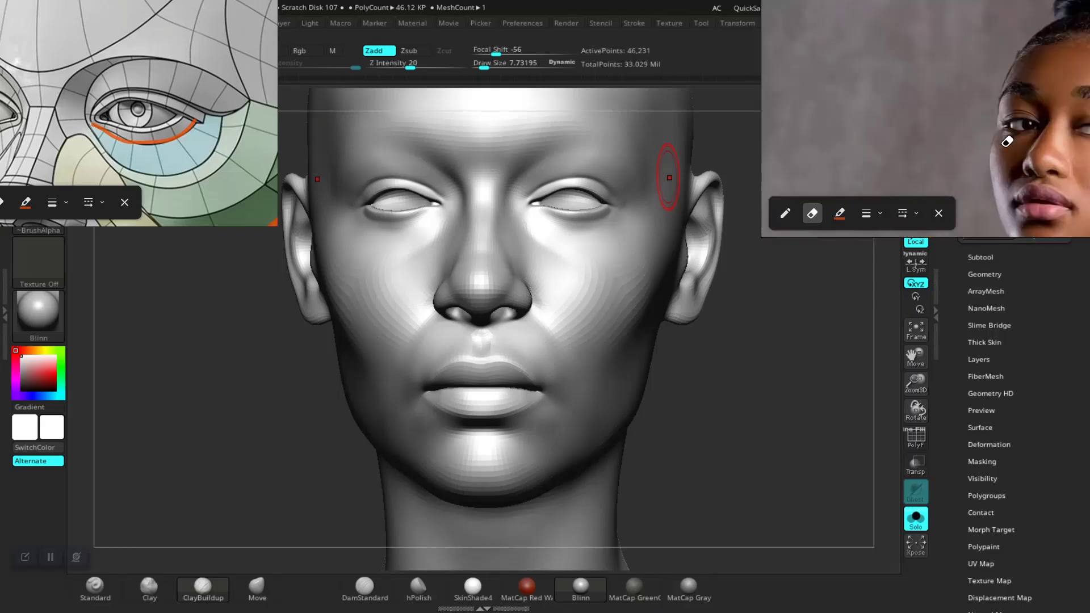
middle_drag(1007, 142, 851, 73)
middle_drag(989, 97, 986, 124)
scroll(936, 110, up, 3)
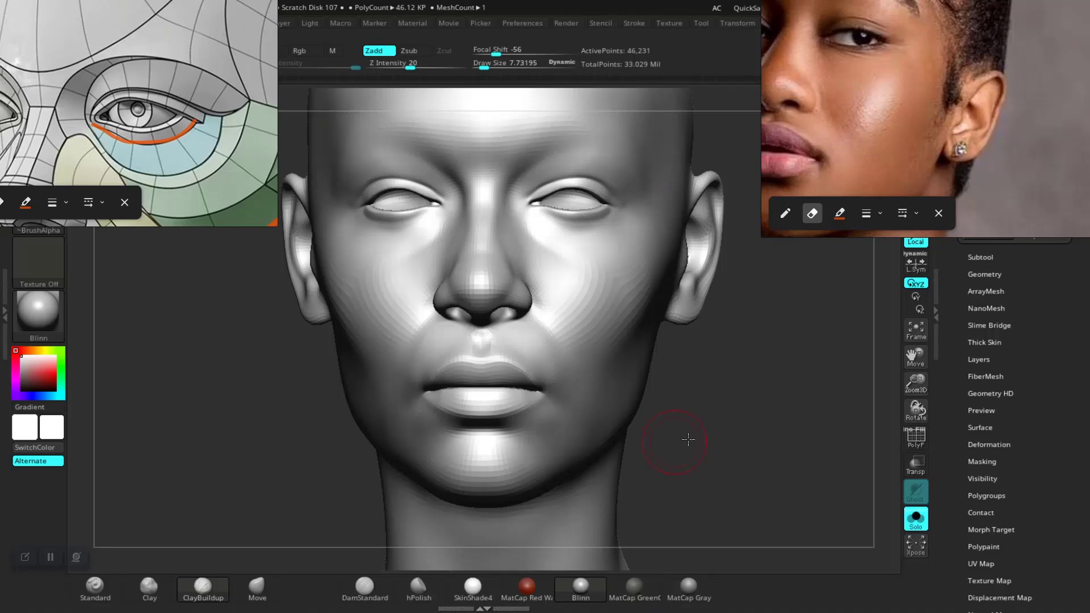
- Sculpt the folds in the upper inner hollow of the ear with the Standard brush
mouse_move(688, 439)
mouse_down()
mouse_move(708, 431)
mouse_move(674, 414)
mouse_move(686, 429)
mouse_move(661, 426)
mouse_move(764, 408)
mouse_move(713, 414)
mouse_move(654, 397)
mouse_move(673, 415)
mouse_move(740, 411)
mouse_move(725, 406)
mouse_move(738, 391)
mouse_up()
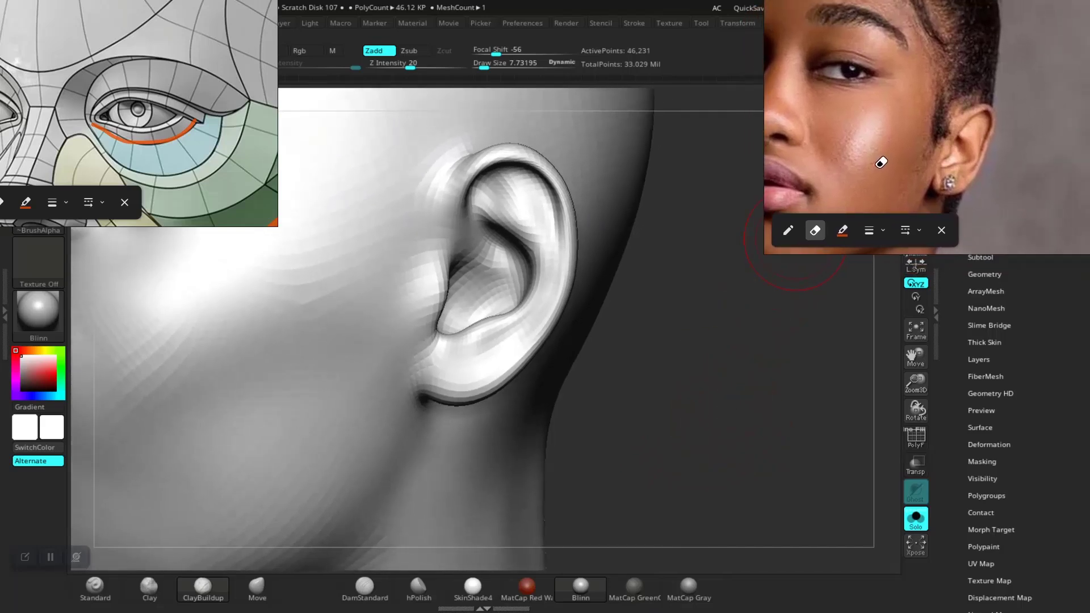
mouse_move(679, 418)
mouse_down()
mouse_move(681, 394)
mouse_move(681, 425)
mouse_move(697, 413)
mouse_up()
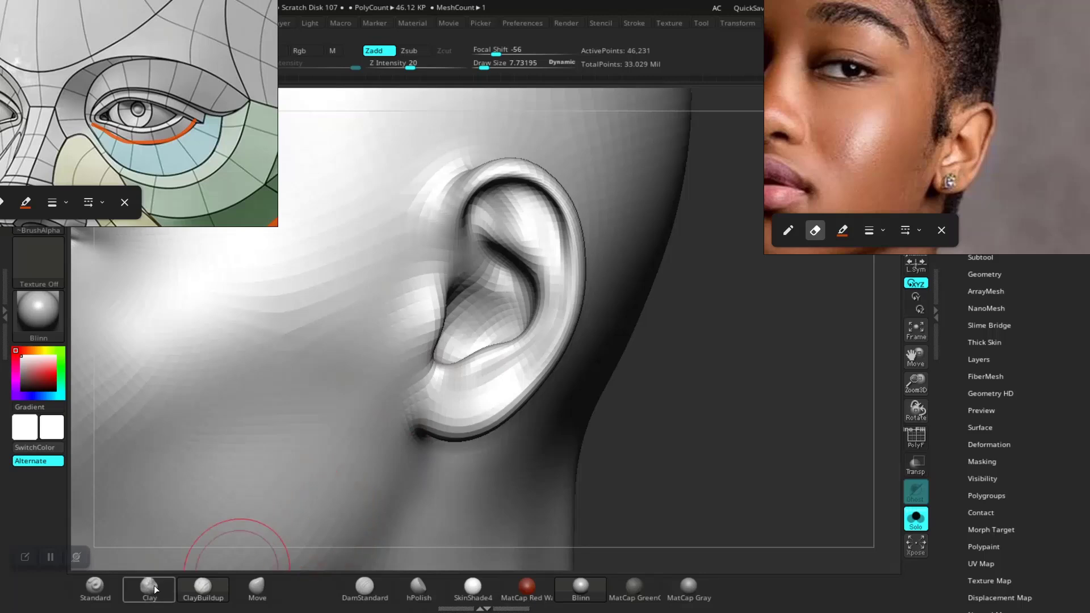
click(104, 581)
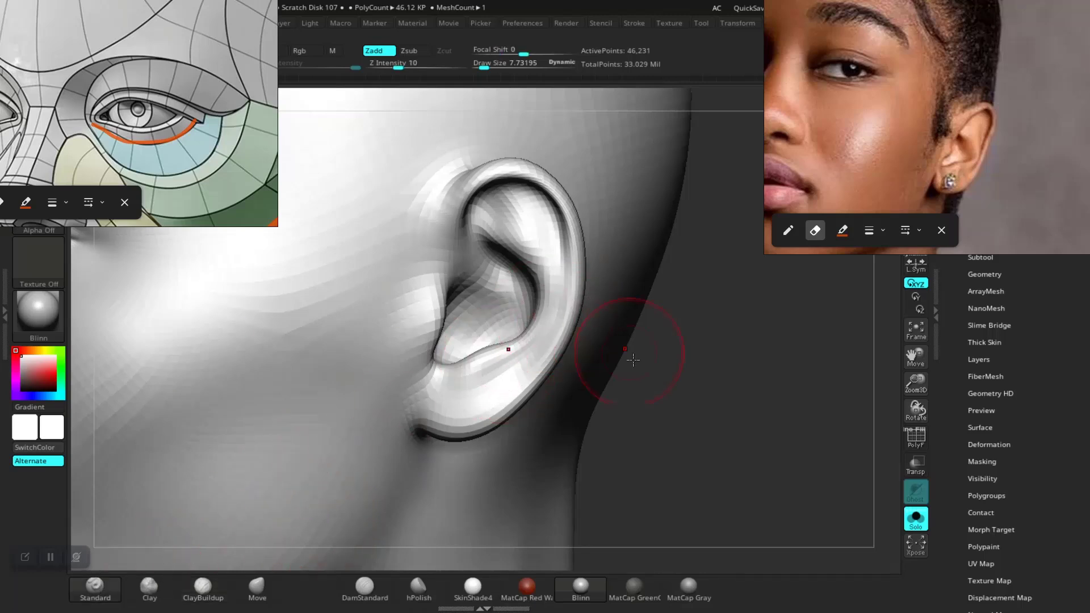
drag(716, 396, 718, 404)
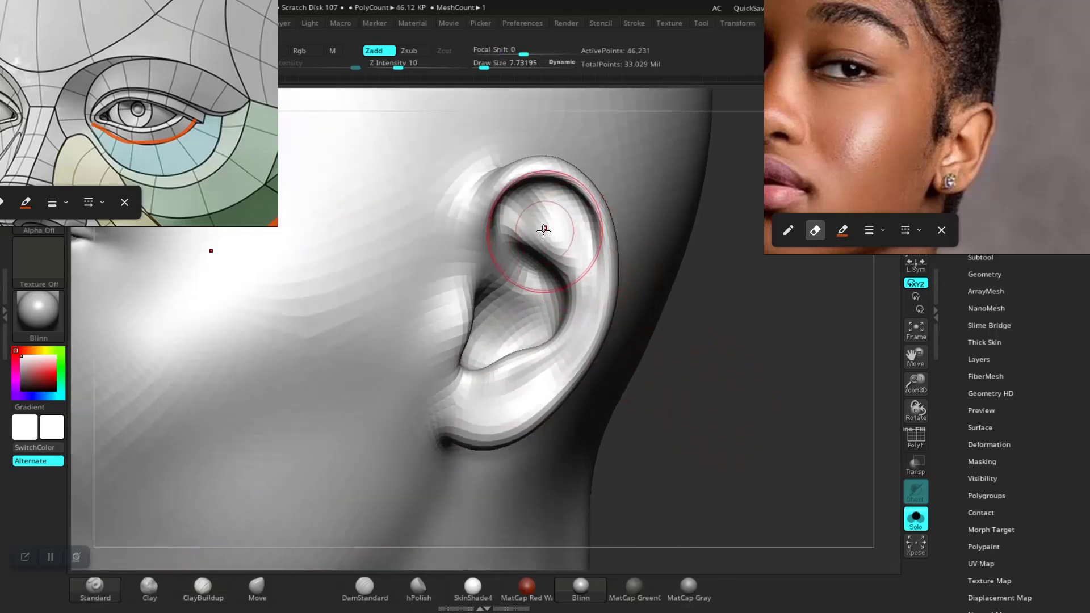
key(ctrl+z)
key(space)
drag(537, 229, 560, 228)
key(space)
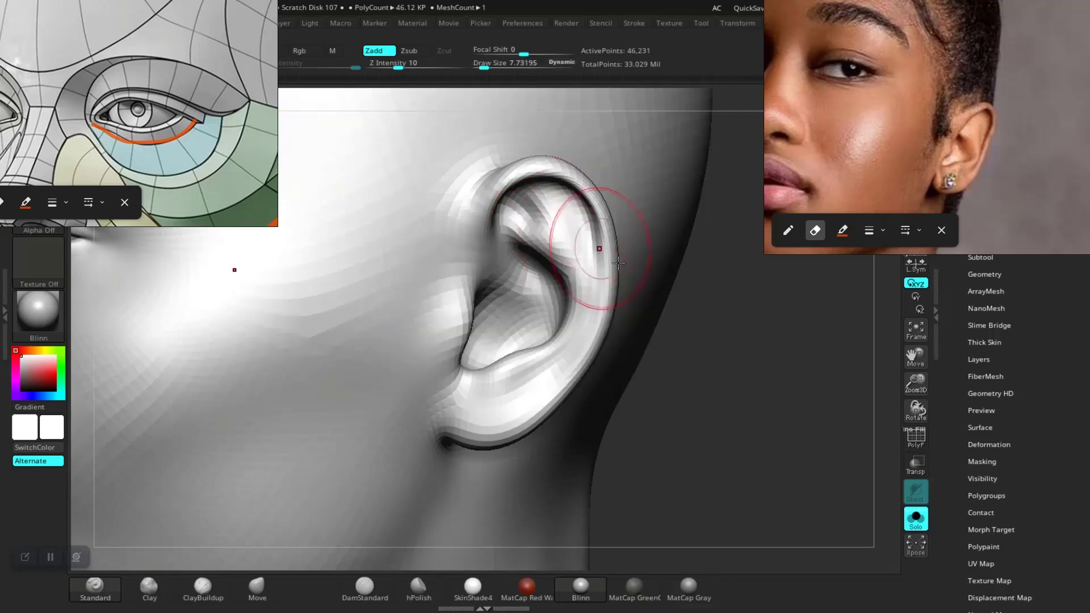
drag(664, 334, 702, 347)
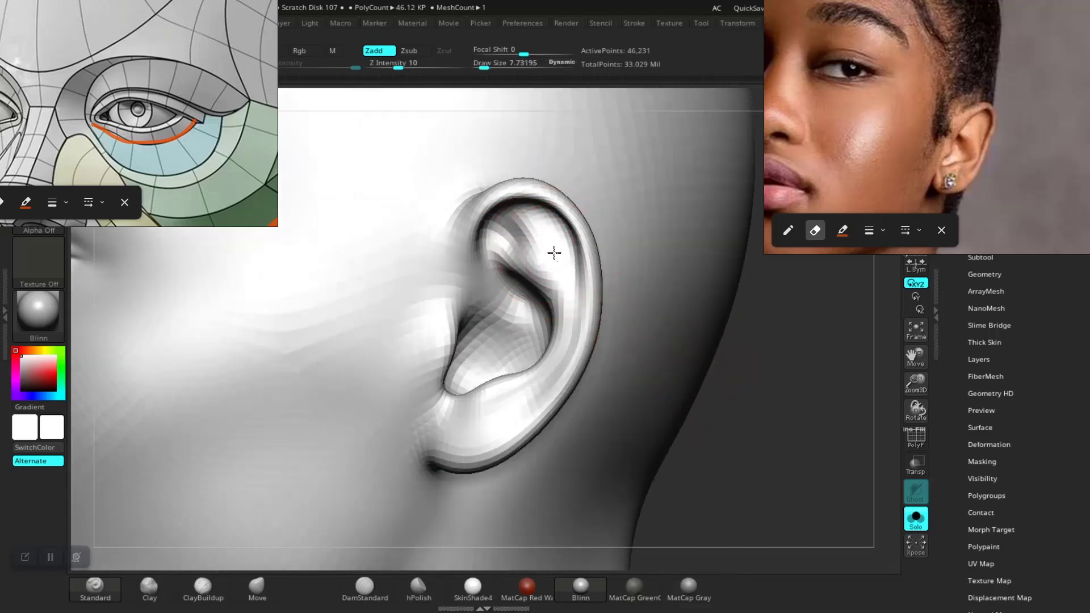
drag(547, 240, 553, 266)
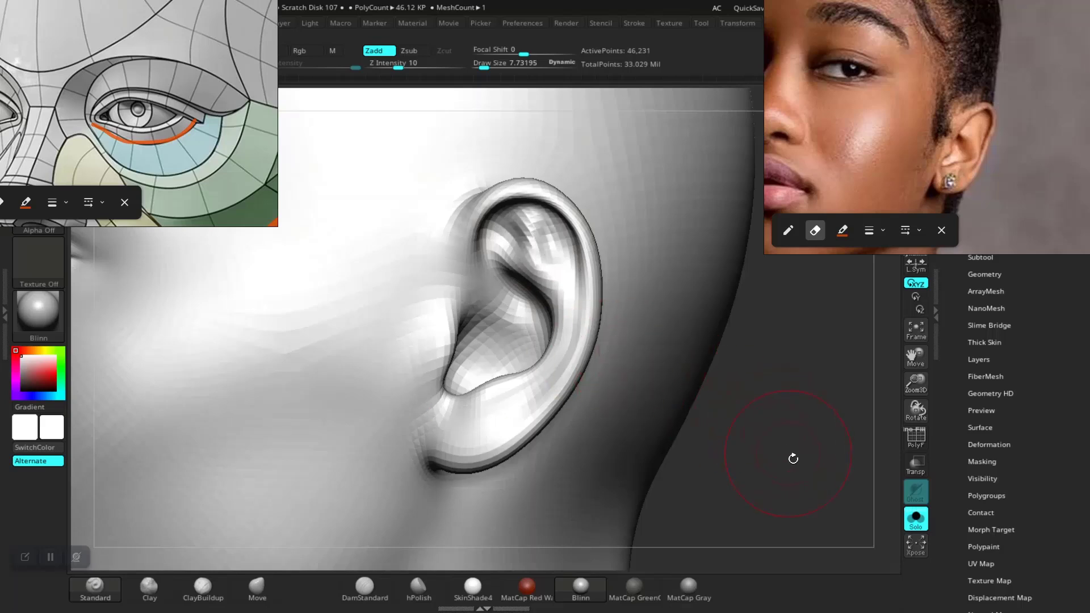
- Carve the groove inside the ear's outer rim and the creases near the lobe with the DamStandard brush
mouse_move(793, 459)
alt+mouse_down()
mouse_move(712, 435)
mouse_move(692, 381)
mouse_move(600, 305)
mouse_move(639, 326)
alt+mouse_up()
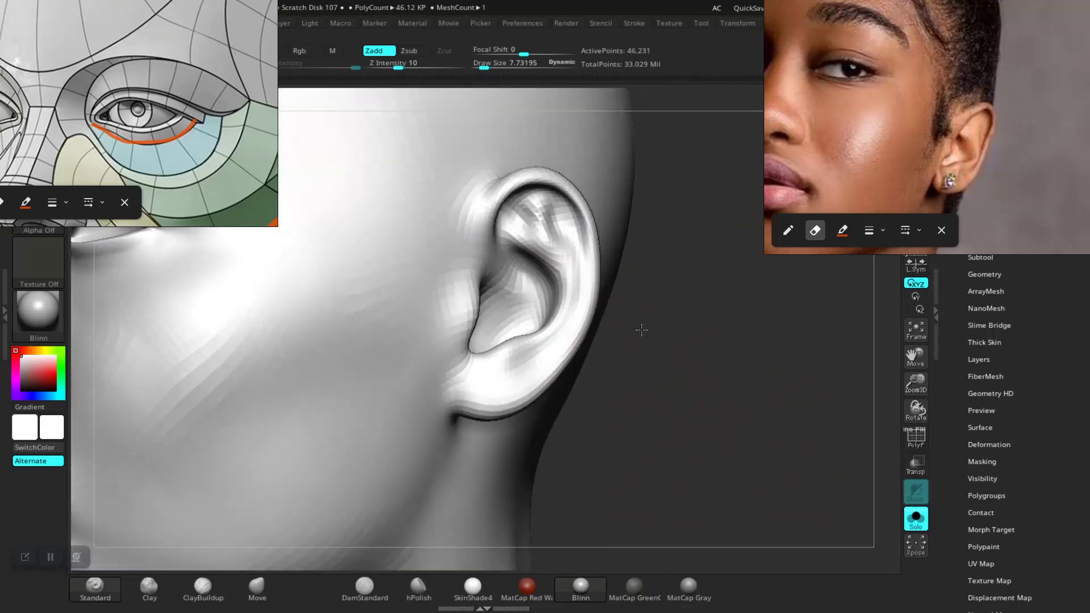
click(364, 589)
drag(669, 430, 591, 292)
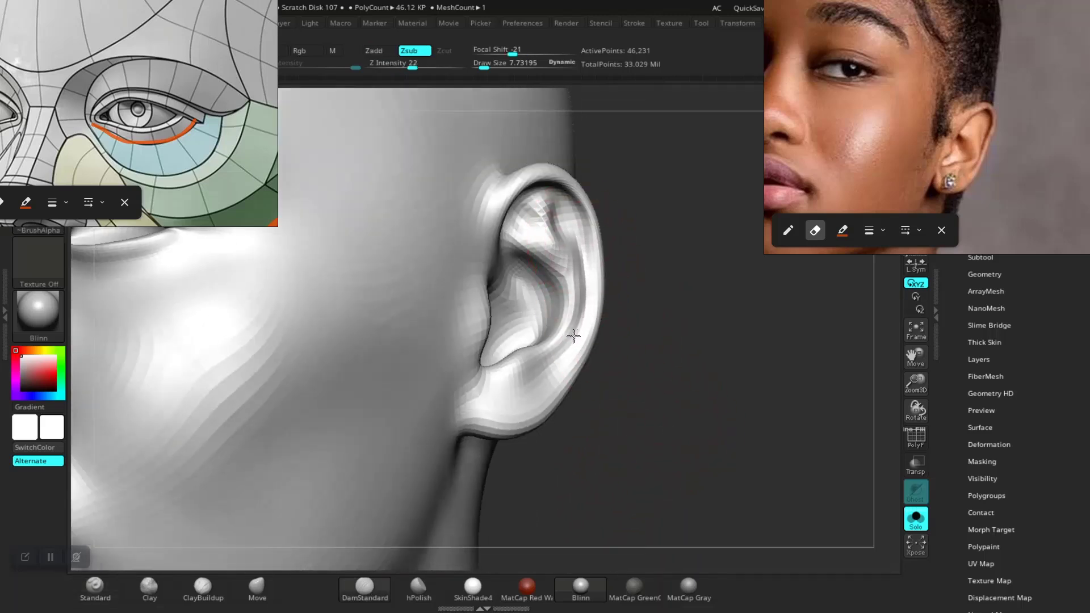
drag(607, 432, 651, 457)
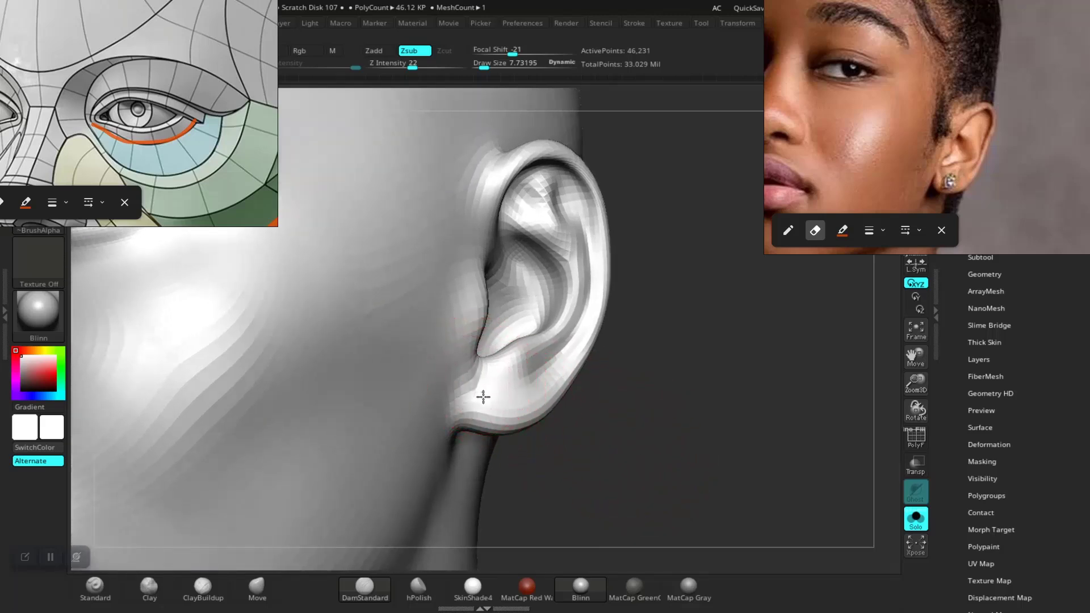
mouse_move(601, 457)
mouse_down()
mouse_move(621, 421)
mouse_move(637, 445)
mouse_move(690, 442)
mouse_move(478, 372)
mouse_up()
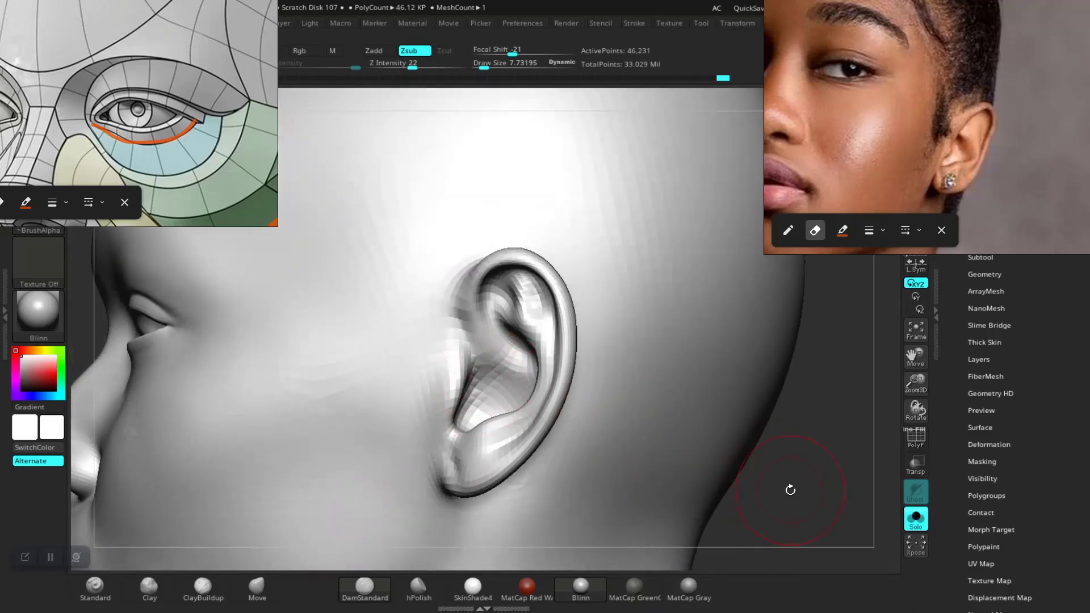
- Sculpt the bowl of the ear beside the ear canal with the Standard brush
drag(790, 489, 755, 494)
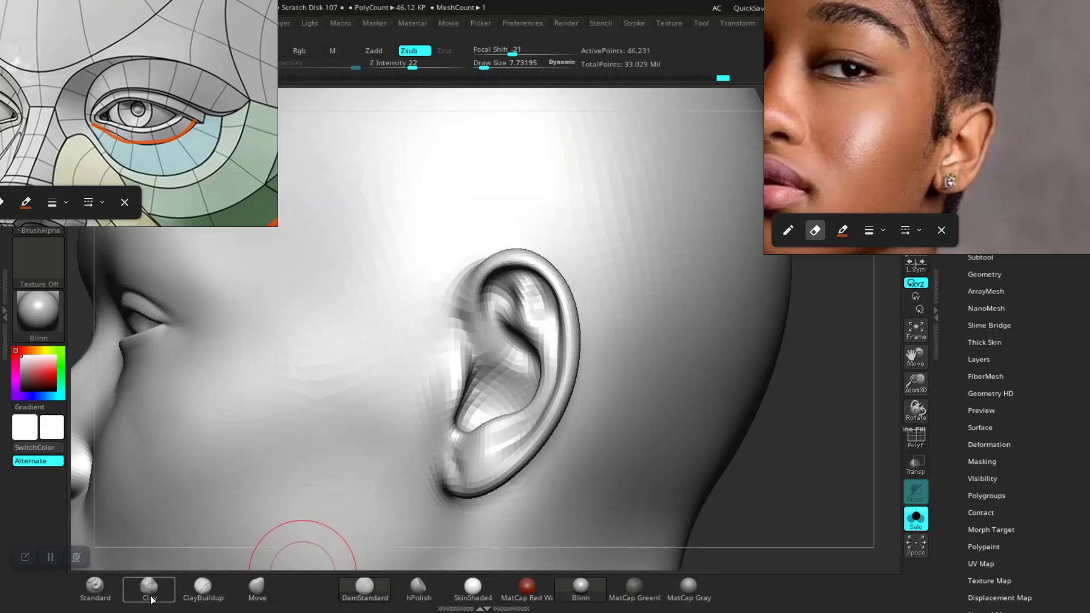
click(95, 588)
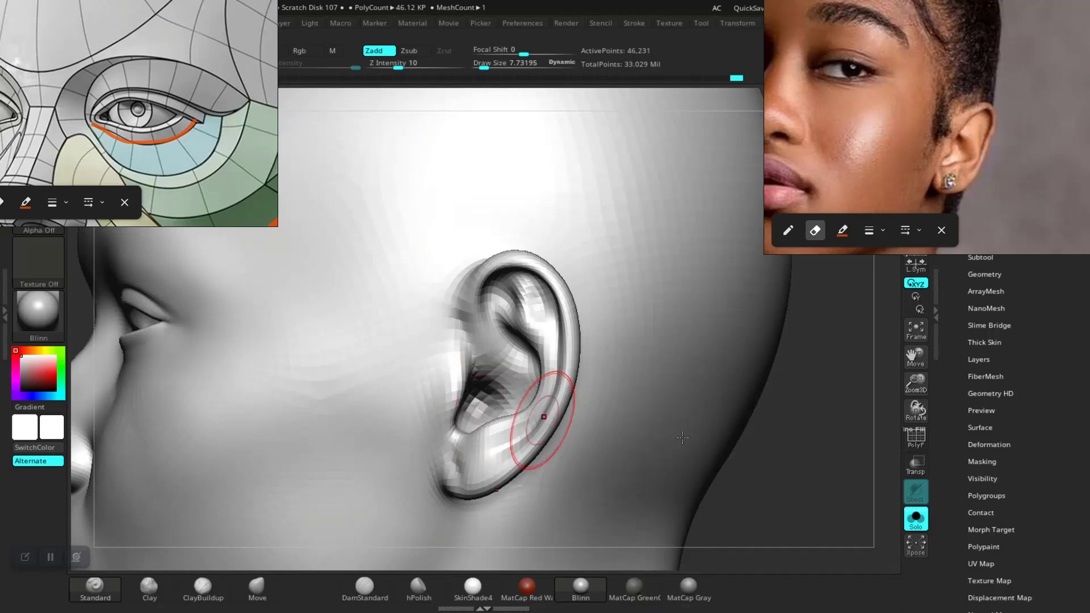
right_drag(682, 438, 661, 462)
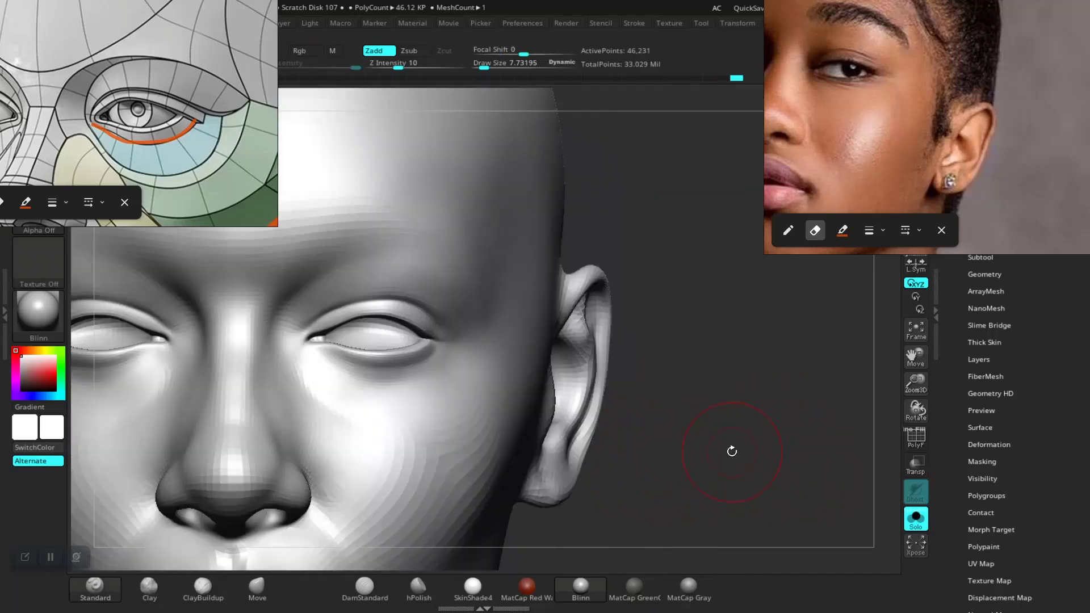
- Reshape the ear's outer silhouette with the Move brush, using Draw Sizes of about 19 and 17
right_drag(732, 451, 584, 380)
click(257, 592)
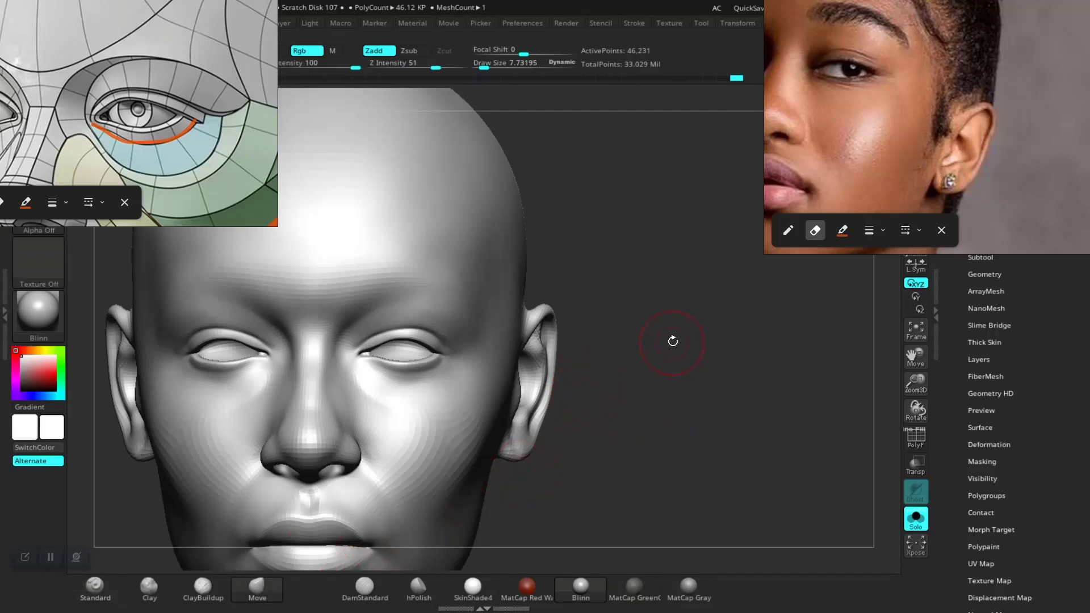
key(space)
drag(676, 342, 679, 343)
right_drag(652, 433, 588, 445)
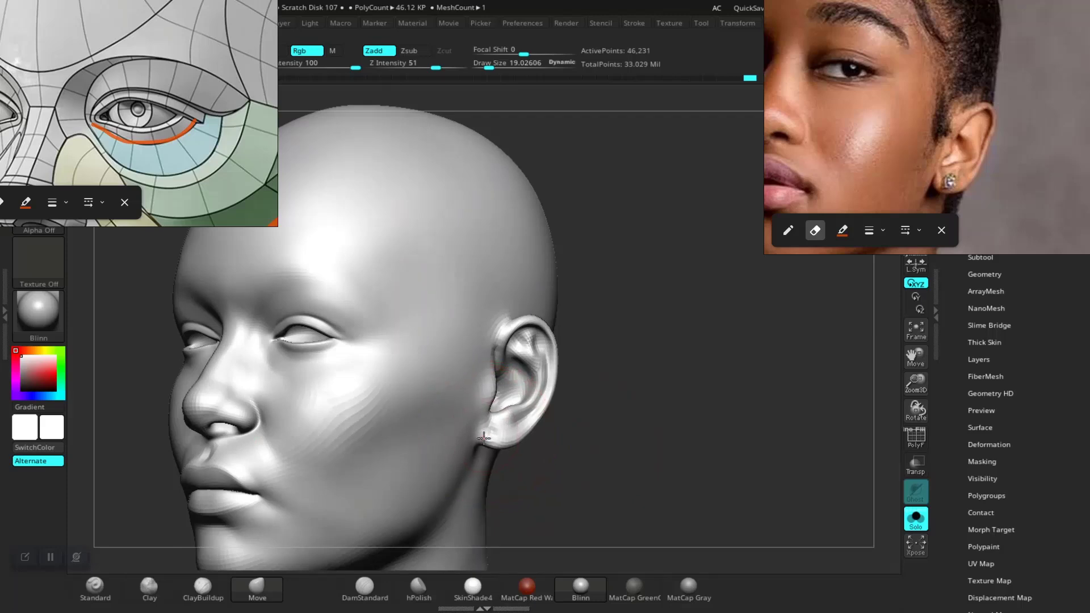
right_drag(483, 438, 625, 443)
mouse_move(608, 404)
right_down()
mouse_move(640, 430)
mouse_move(575, 414)
mouse_move(708, 440)
mouse_move(690, 452)
right_up()
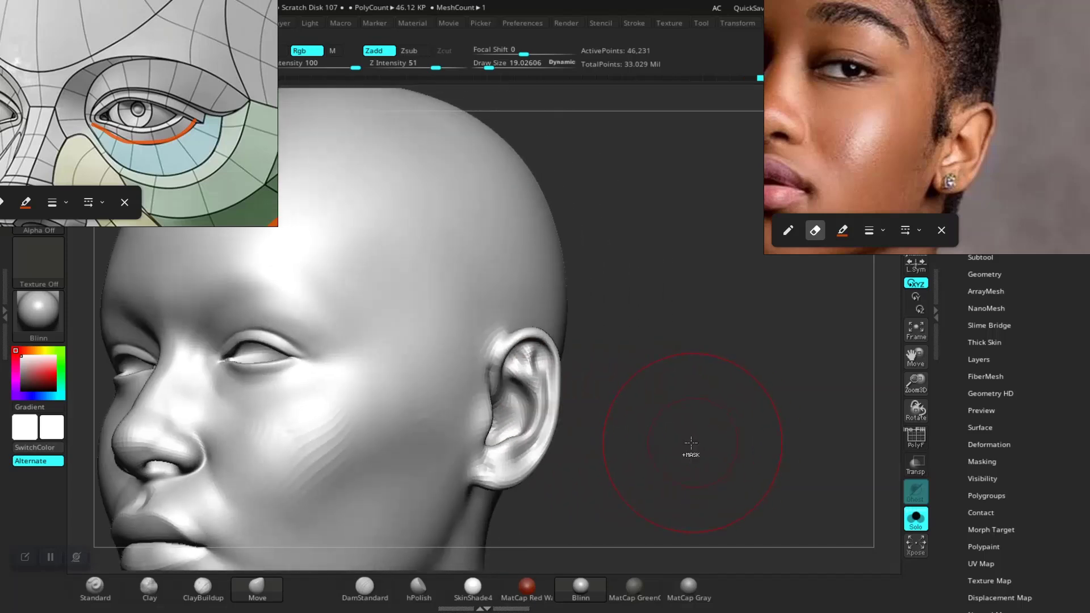
key(space)
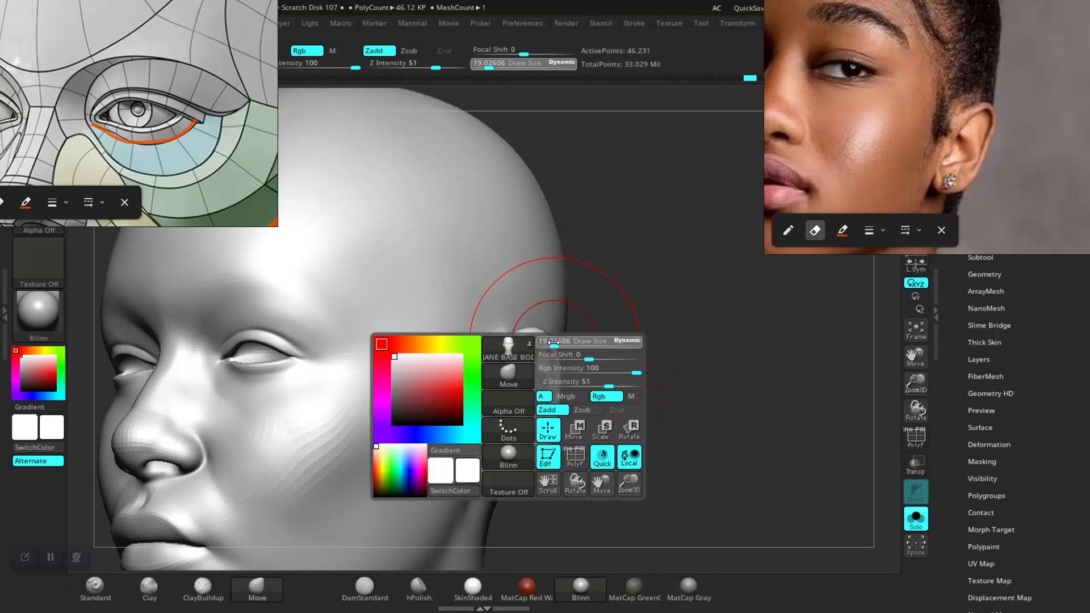
drag(553, 343, 529, 338)
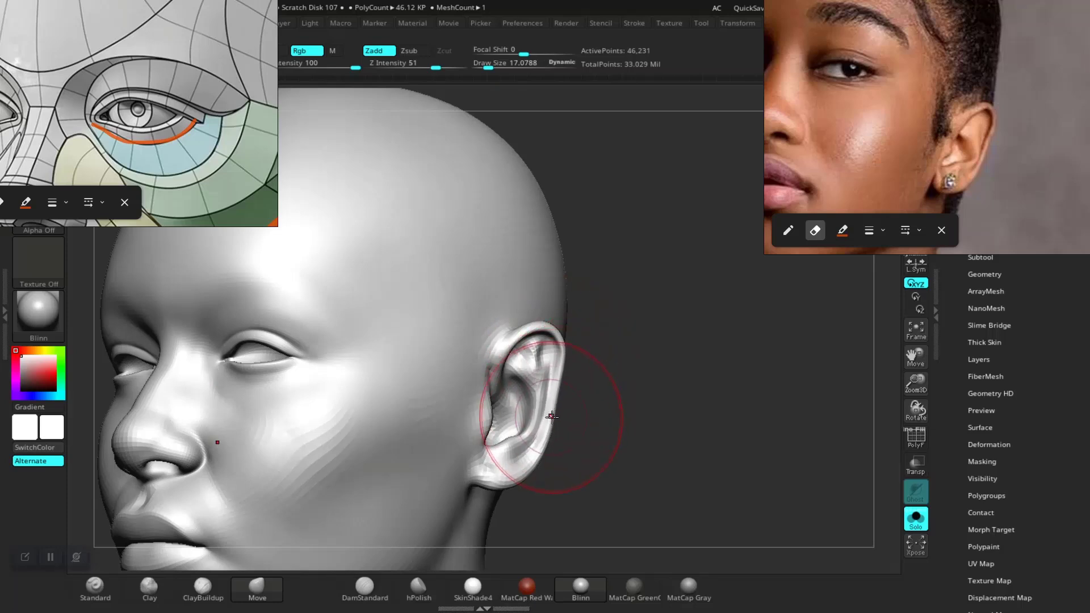
- Adjust the ear's height and profile from the side with the Move brush, using Draw Sizes of about 23 and 19
mouse_move(672, 513)
alt+mouse_down()
mouse_move(625, 474)
mouse_move(637, 436)
mouse_move(648, 492)
mouse_move(654, 440)
mouse_move(624, 437)
mouse_move(675, 501)
mouse_move(635, 431)
alt+mouse_up()
key(space)
drag(640, 396, 643, 396)
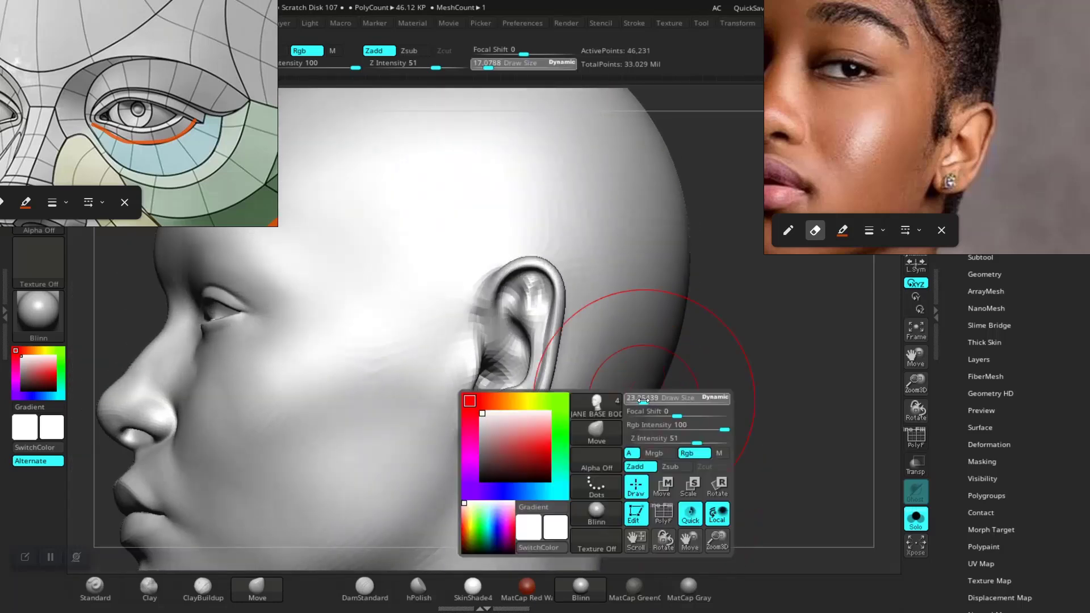
key(space)
drag(577, 379, 581, 378)
key(space)
drag(533, 311, 527, 311)
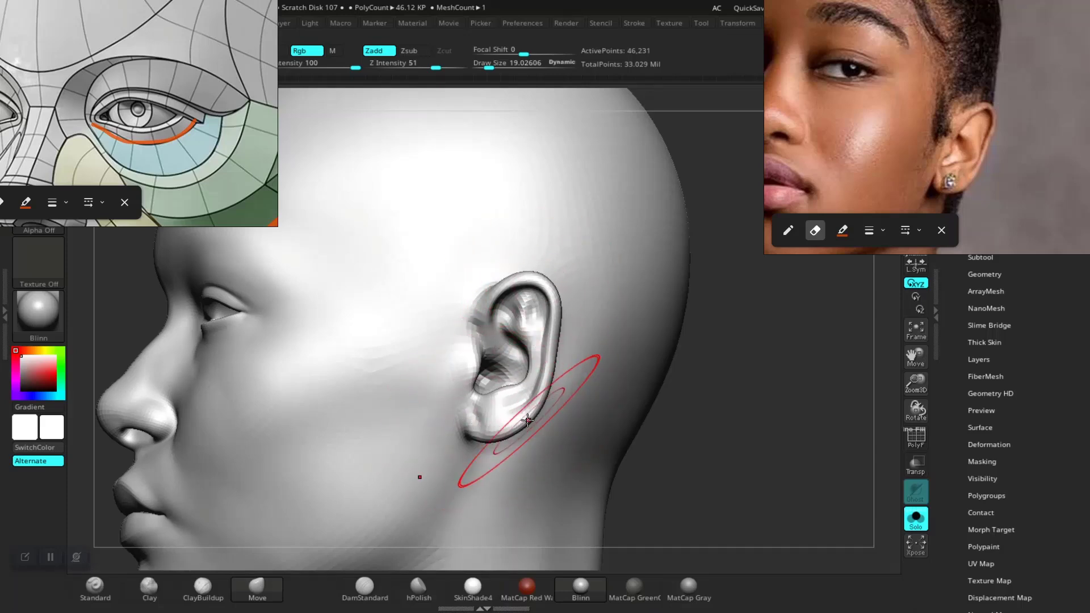
- Set the Draw Size to about 3.7 and smooth the folds in the upper part of the inner ear
mouse_move(649, 467)
mouse_down()
mouse_move(744, 469)
mouse_move(741, 451)
mouse_move(771, 447)
mouse_move(683, 460)
mouse_move(666, 485)
mouse_move(641, 464)
mouse_move(693, 440)
mouse_move(671, 442)
mouse_move(686, 428)
mouse_move(713, 462)
mouse_move(722, 413)
mouse_move(766, 425)
mouse_move(750, 489)
mouse_move(769, 441)
mouse_move(737, 452)
mouse_move(724, 418)
mouse_up()
key(space)
drag(721, 404, 710, 405)
shift+drag(532, 368, 527, 367)
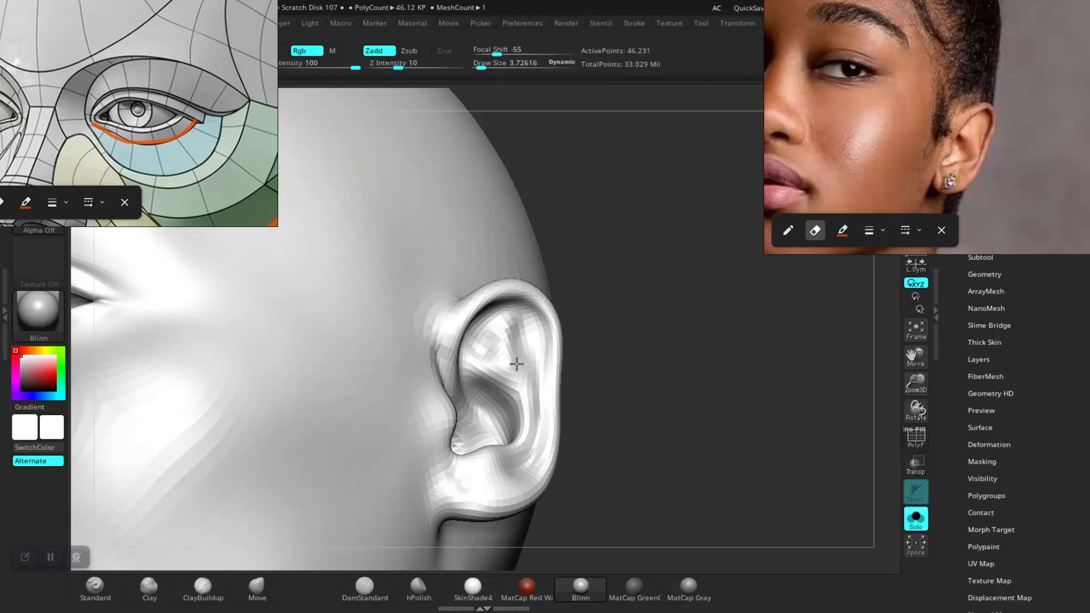
- Build up the inner fold beneath the upper rim of the ear with the ClayBuildup brush and smooth it
click(196, 599)
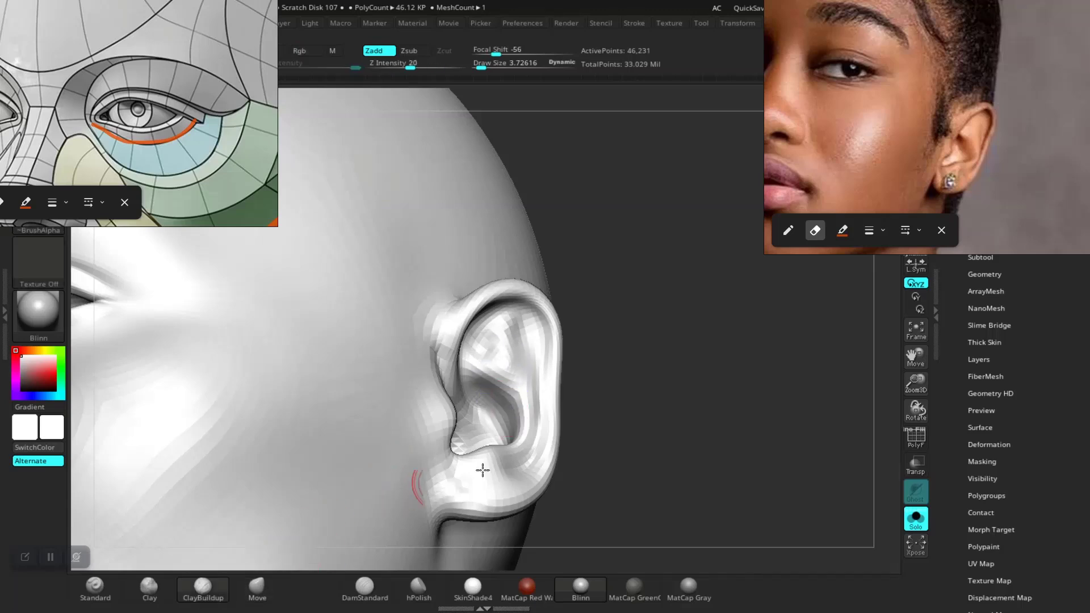
alt+drag(670, 471, 698, 519)
drag(519, 344, 481, 269)
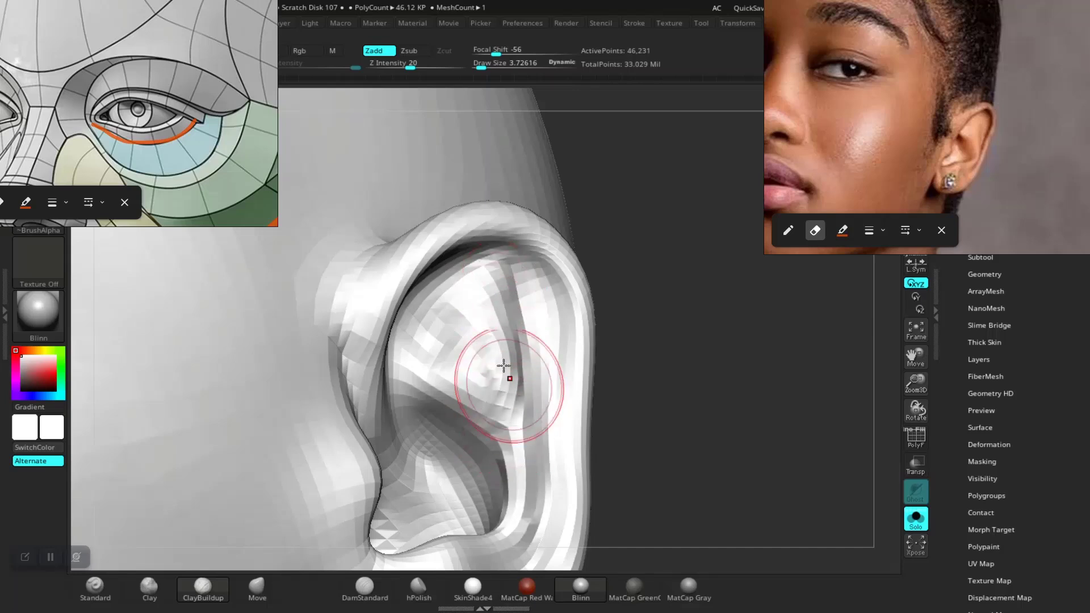
shift+drag(504, 367, 499, 359)
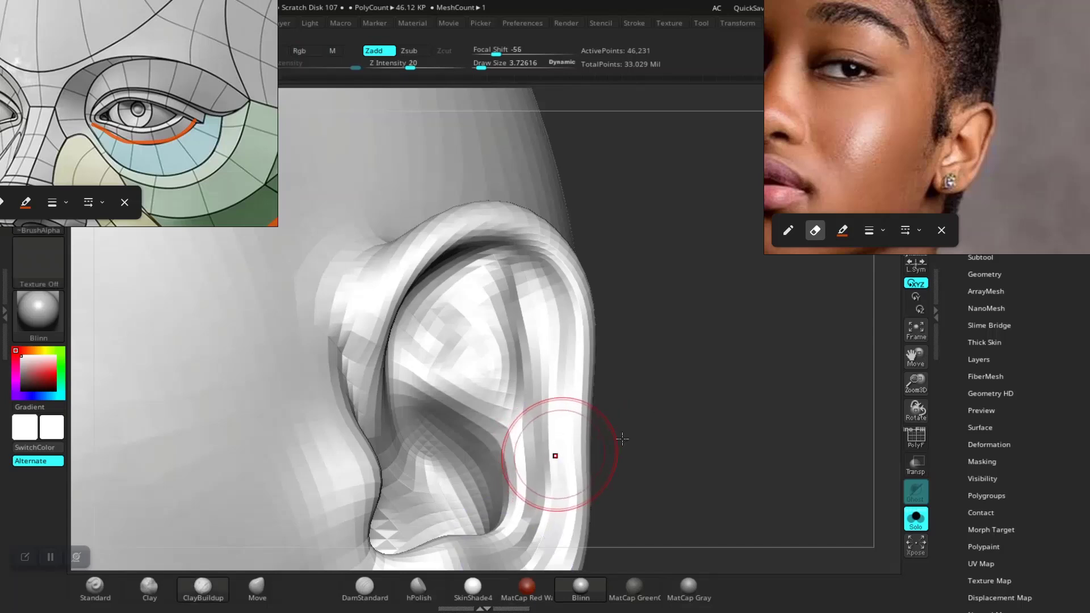
- Go up one subdivision level, then build up and smooth the area where the earlobe joins the cheek
key(d)
mouse_move(744, 448)
mouse_down()
mouse_move(666, 437)
mouse_move(679, 465)
mouse_move(661, 465)
mouse_move(650, 418)
mouse_move(651, 450)
mouse_move(673, 462)
mouse_move(677, 441)
mouse_move(677, 457)
mouse_up()
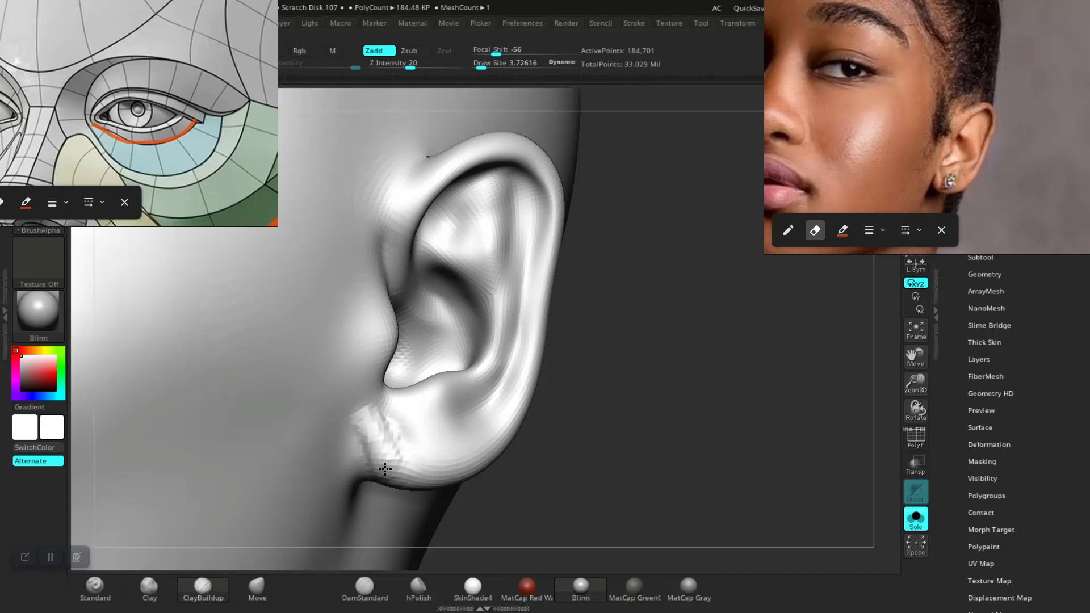
shift+drag(364, 436, 400, 468)
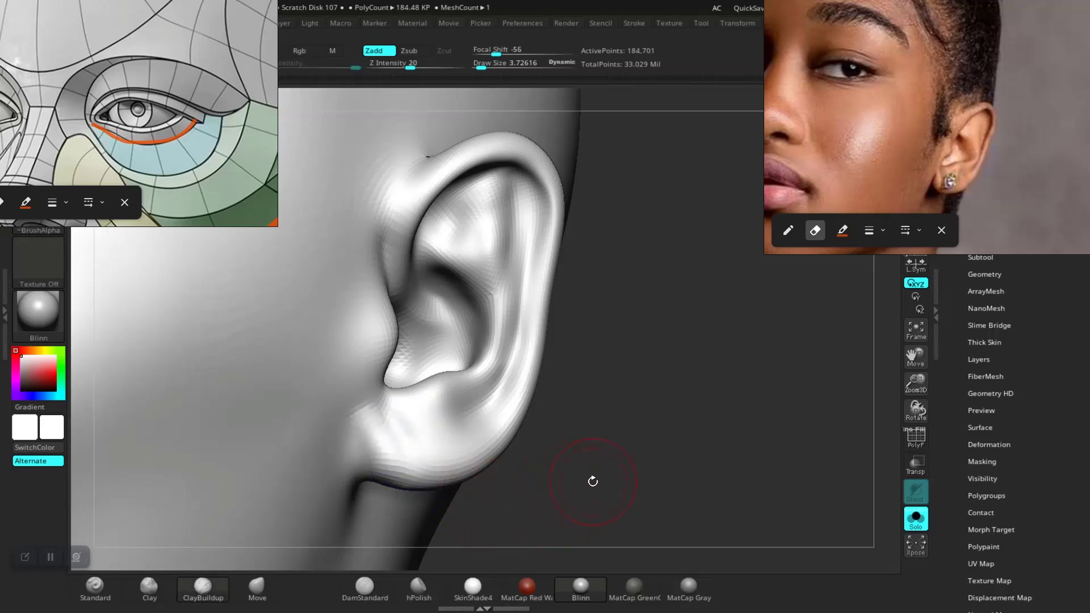
mouse_move(590, 479)
mouse_down()
mouse_move(606, 484)
mouse_move(604, 467)
mouse_move(610, 474)
mouse_move(595, 414)
mouse_up()
drag(598, 418, 506, 489)
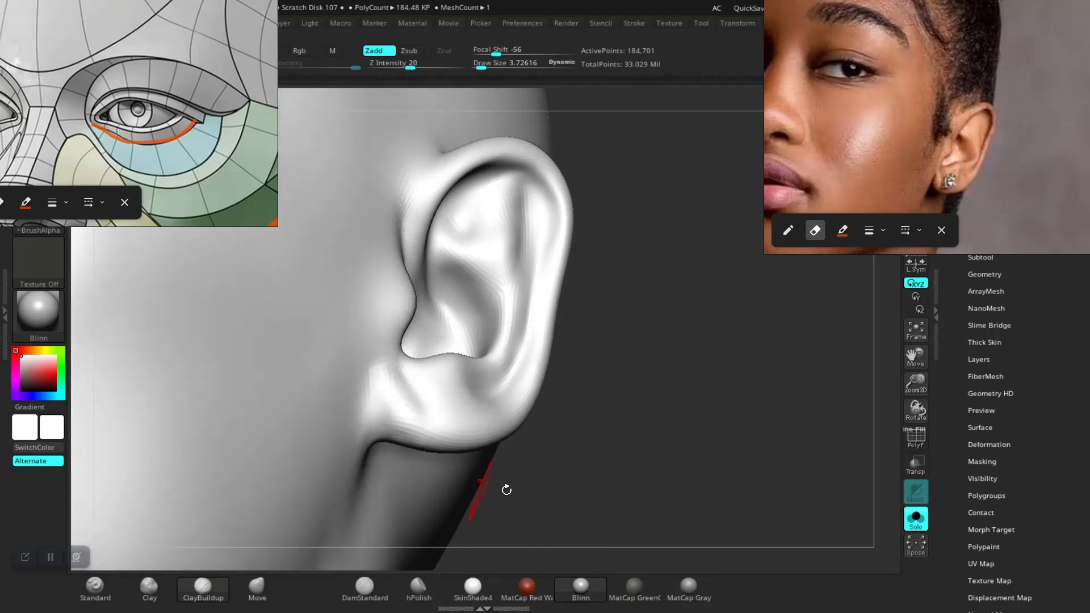
- Refine the inner folds and lower bowl of the ear with the Standard brush at Z Intensity 10
mouse_move(677, 514)
mouse_down()
mouse_move(664, 453)
mouse_move(540, 447)
mouse_up()
mouse_move(660, 176)
mouse_down()
mouse_move(658, 132)
mouse_move(687, 360)
mouse_move(625, 482)
mouse_move(593, 499)
mouse_move(627, 452)
mouse_move(645, 457)
mouse_move(628, 486)
mouse_move(645, 455)
mouse_move(630, 451)
mouse_up()
click(95, 587)
drag(414, 481, 564, 421)
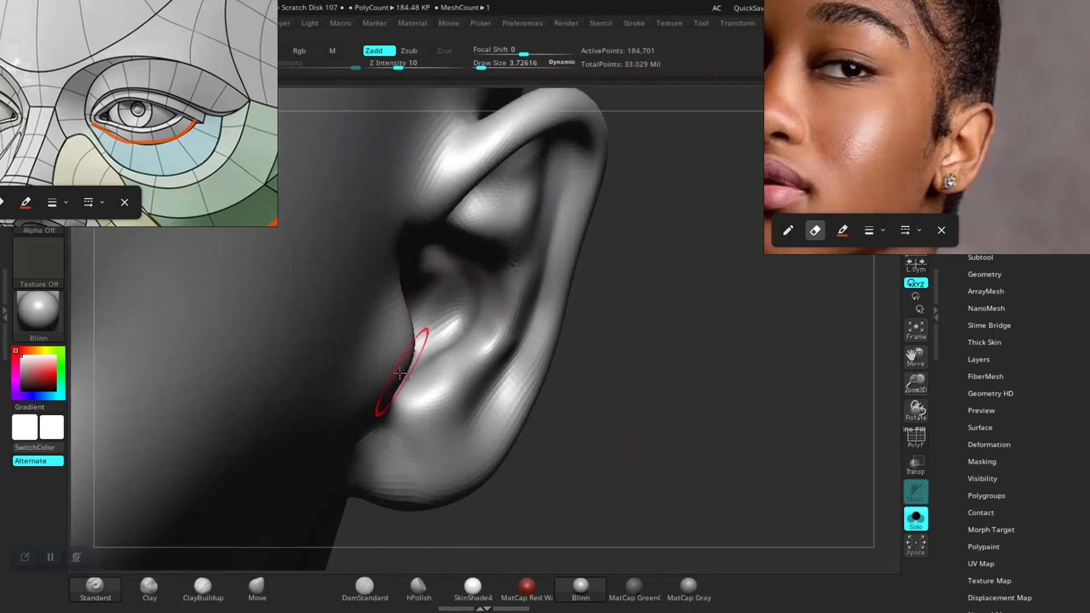
mouse_move(632, 360)
mouse_down()
mouse_move(501, 307)
mouse_move(641, 311)
mouse_move(706, 379)
mouse_move(754, 384)
mouse_up()
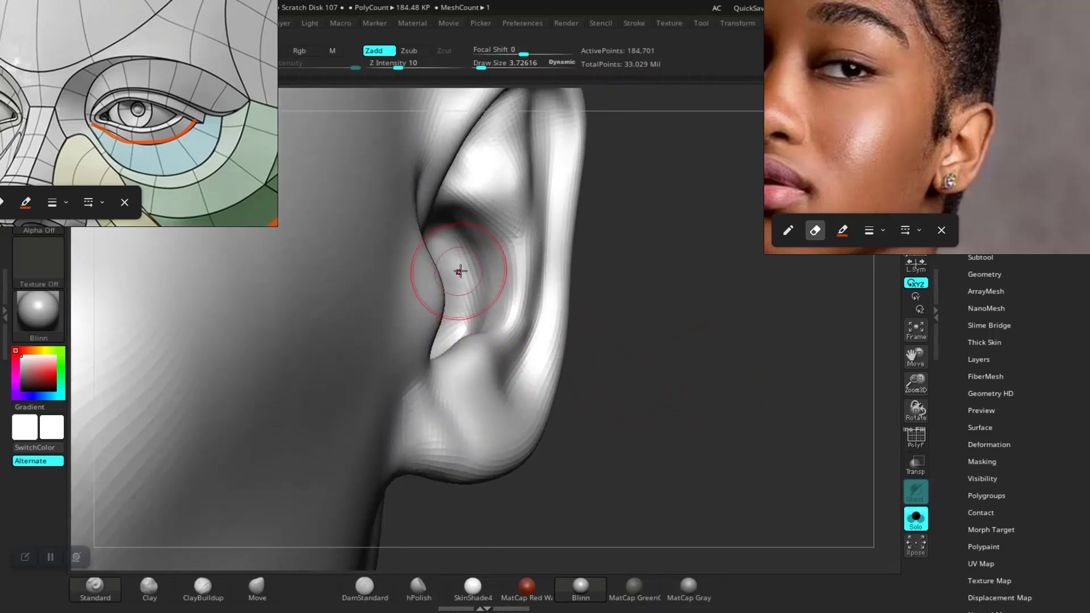
key(shift)
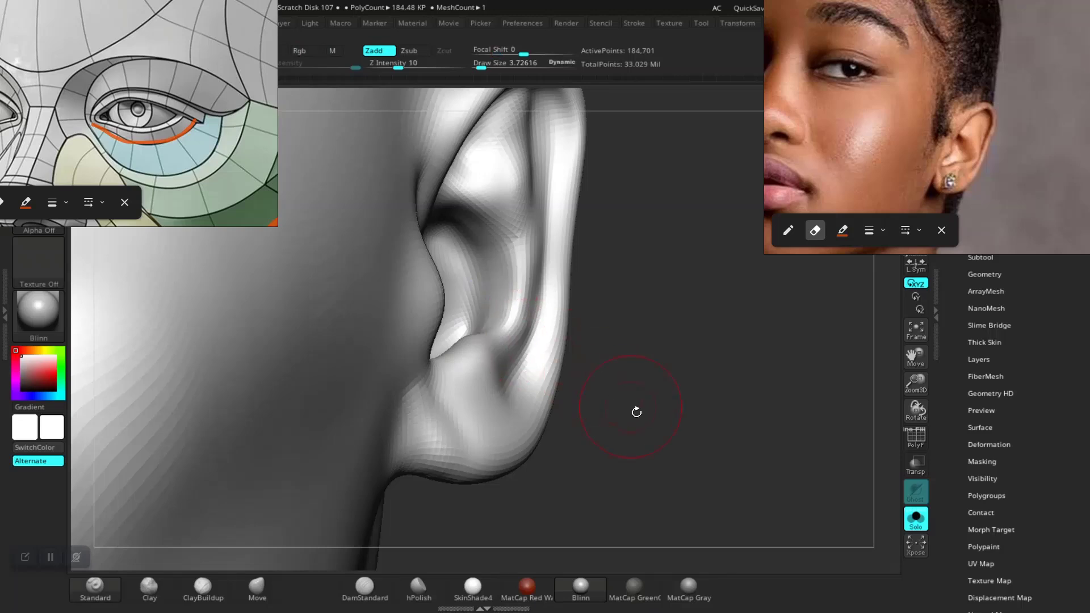
mouse_move(635, 411)
mouse_down()
mouse_move(545, 343)
mouse_move(601, 361)
mouse_move(540, 284)
mouse_move(586, 354)
mouse_move(579, 376)
mouse_move(616, 409)
mouse_move(604, 388)
mouse_move(625, 382)
mouse_move(611, 374)
mouse_move(647, 452)
mouse_move(645, 375)
mouse_move(627, 380)
mouse_move(664, 359)
mouse_move(683, 428)
mouse_move(698, 371)
mouse_move(688, 382)
mouse_move(703, 394)
mouse_move(656, 367)
mouse_move(710, 375)
mouse_move(634, 377)
mouse_up()
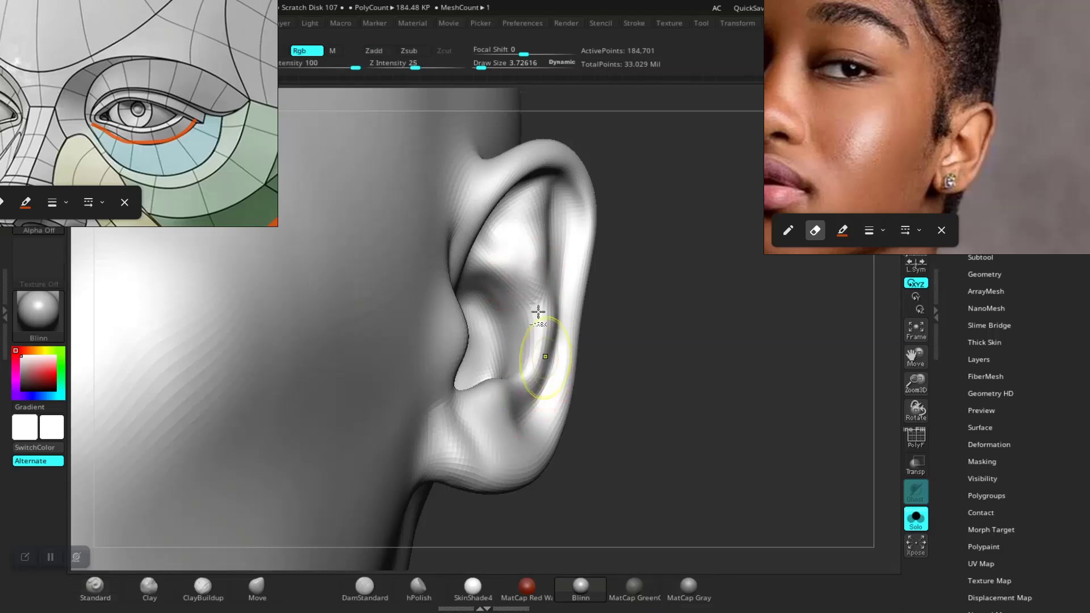
- Smooth the inner ridge running parallel to the ear's outer rim, undoing the unwanted stroke
mouse_move(681, 378)
mouse_down()
mouse_move(611, 379)
mouse_move(679, 383)
mouse_move(584, 311)
mouse_up()
key(ctrl+z)
mouse_move(703, 352)
mouse_down()
mouse_move(637, 361)
mouse_move(670, 357)
mouse_move(703, 465)
mouse_move(622, 384)
mouse_up()
drag(735, 407, 690, 418)
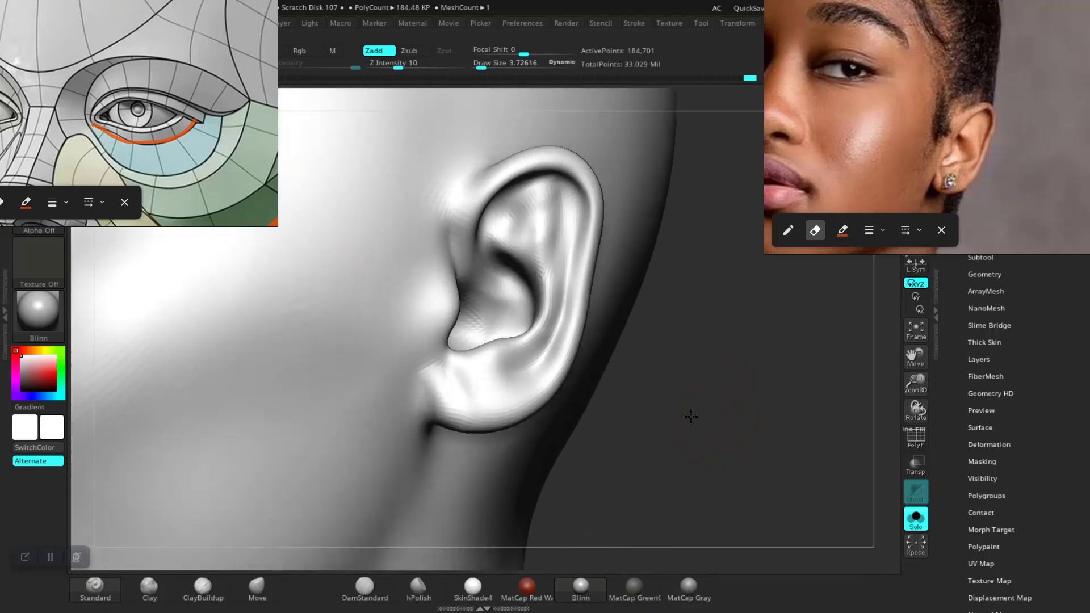
drag(631, 385, 697, 414)
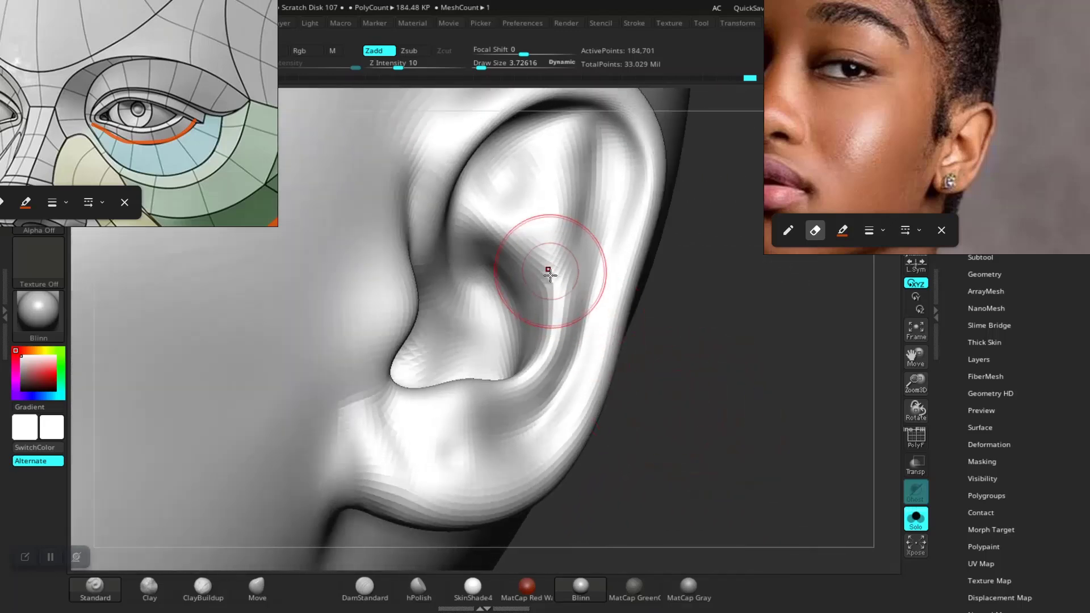
- Refine the upper inner fold and the groove beneath the ear's outer rim with the Standard brush
drag(766, 365, 730, 363)
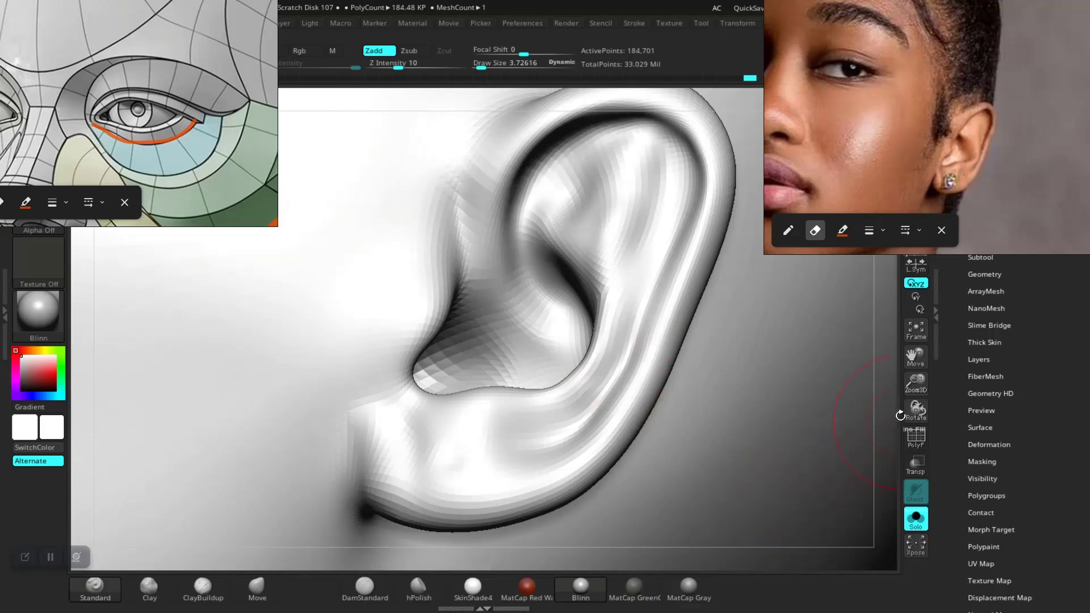
drag(915, 389, 914, 364)
drag(915, 409, 772, 414)
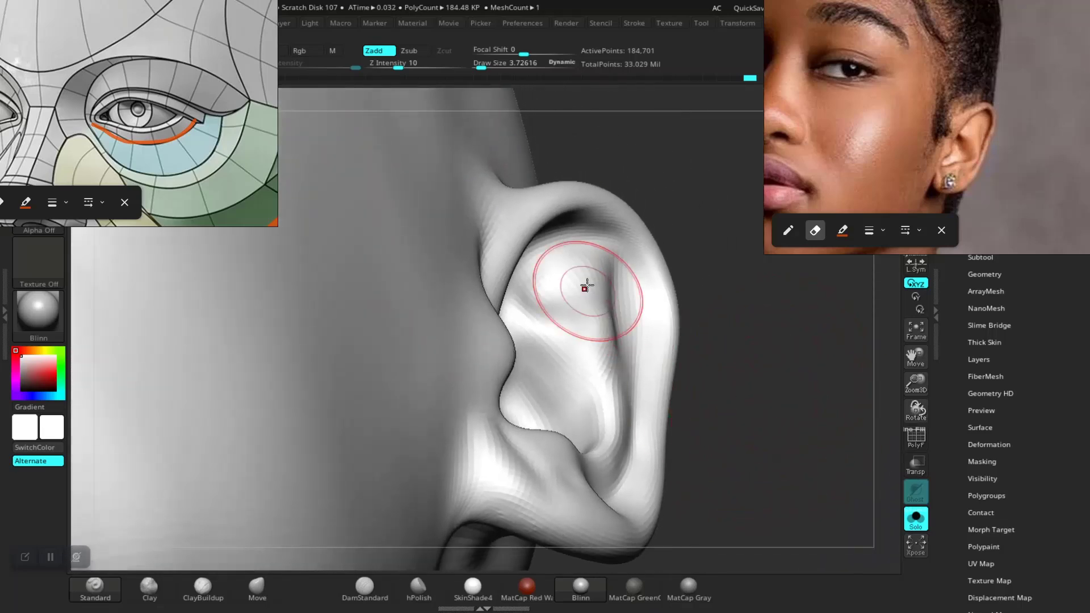
mouse_move(630, 311)
mouse_down()
mouse_move(631, 383)
mouse_move(630, 365)
mouse_up()
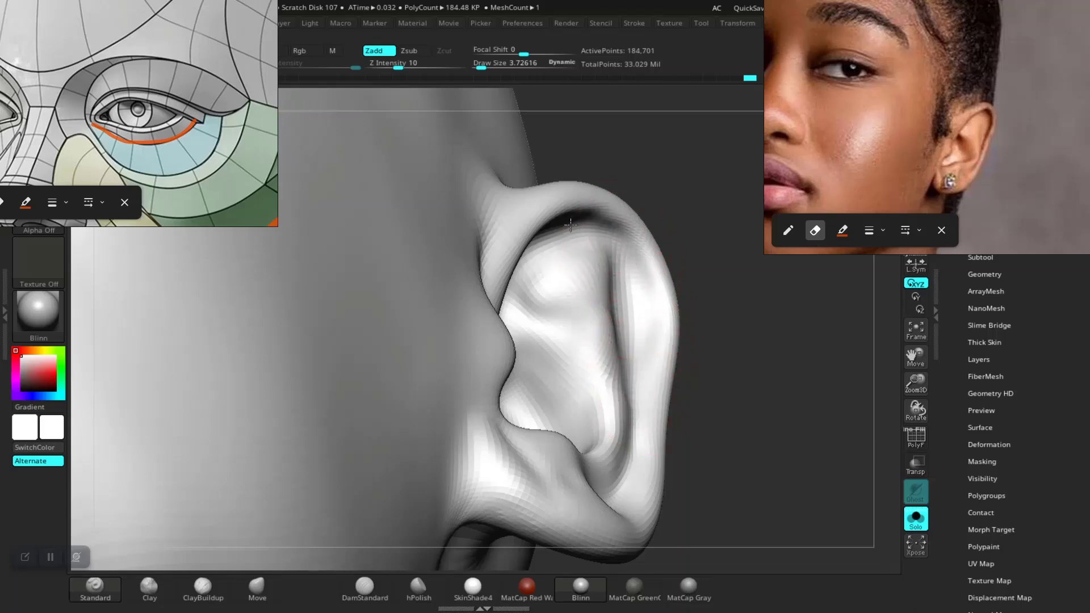
mouse_move(757, 438)
mouse_down()
mouse_move(720, 455)
mouse_move(673, 443)
mouse_move(669, 426)
mouse_move(640, 435)
mouse_move(698, 423)
mouse_move(669, 409)
mouse_move(669, 446)
mouse_move(659, 399)
mouse_move(707, 545)
mouse_move(693, 516)
mouse_move(689, 408)
mouse_move(705, 445)
mouse_move(534, 378)
mouse_up()
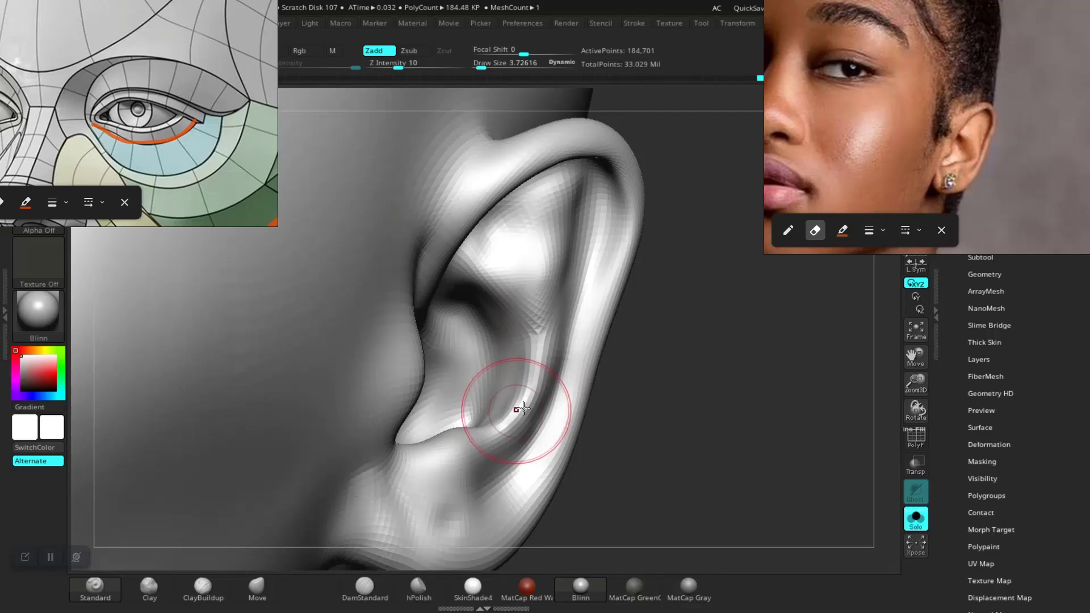
- Touch up the lower inner ridge and build up the back surface of the ear with the Standard brush
mouse_move(690, 473)
alt+mouse_down()
mouse_move(608, 358)
mouse_move(653, 469)
mouse_move(503, 435)
mouse_move(459, 456)
mouse_move(500, 368)
alt+mouse_up()
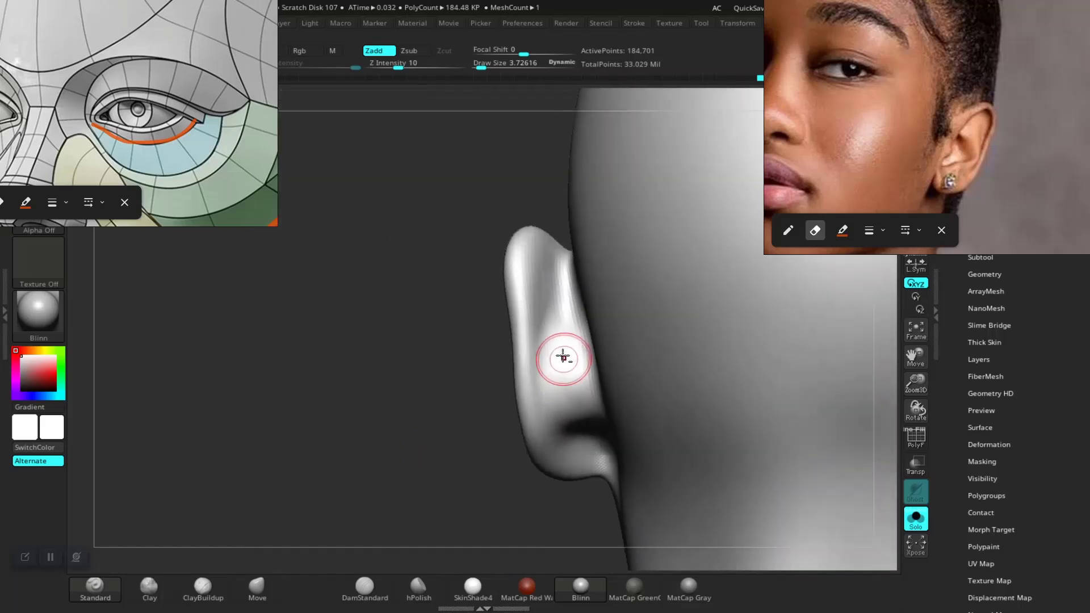
drag(564, 355, 546, 375)
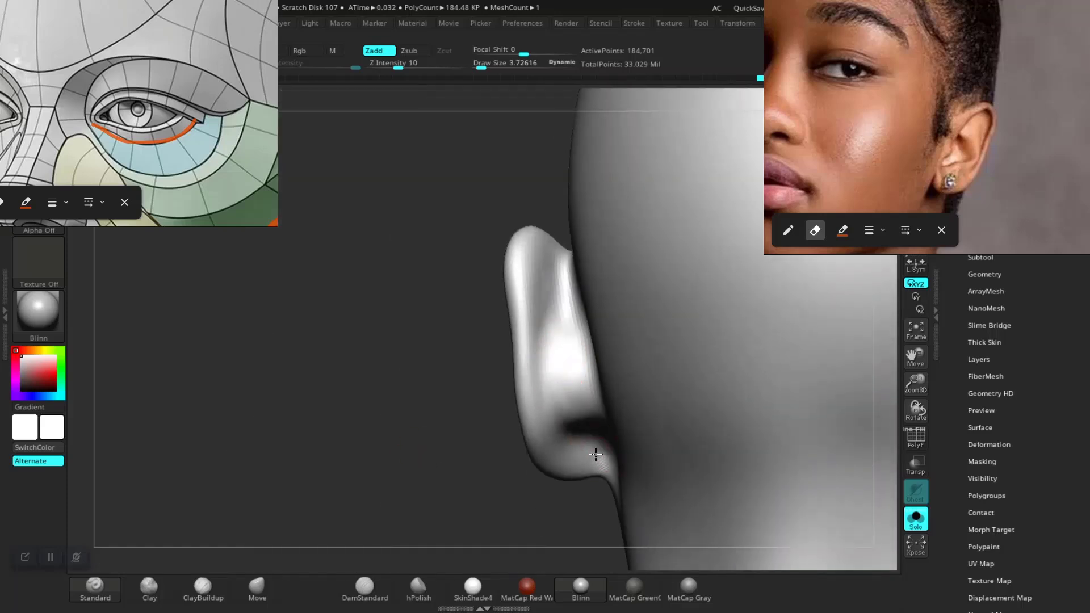
drag(432, 455, 657, 431)
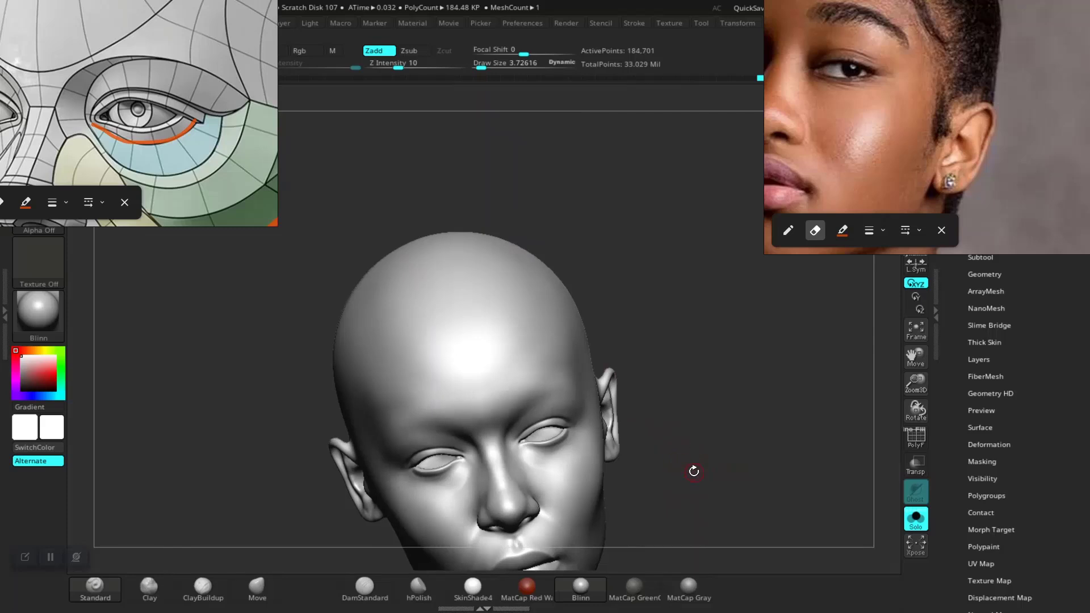
- Save the project as JANE DARK GIRL, replacing the existing file
drag(702, 471, 686, 425)
key(ctrl+s)
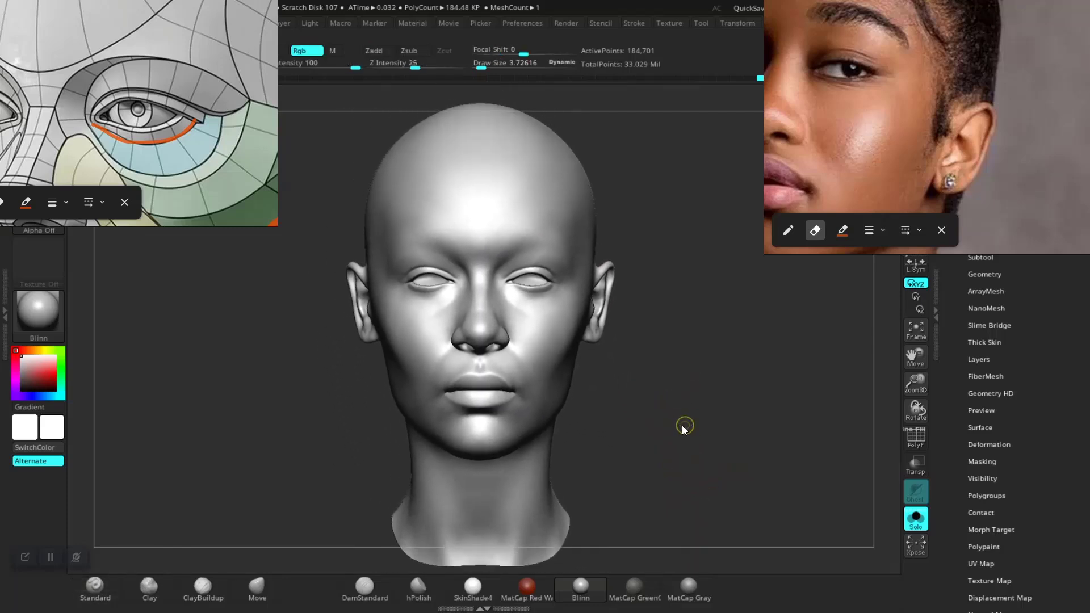
click(726, 461)
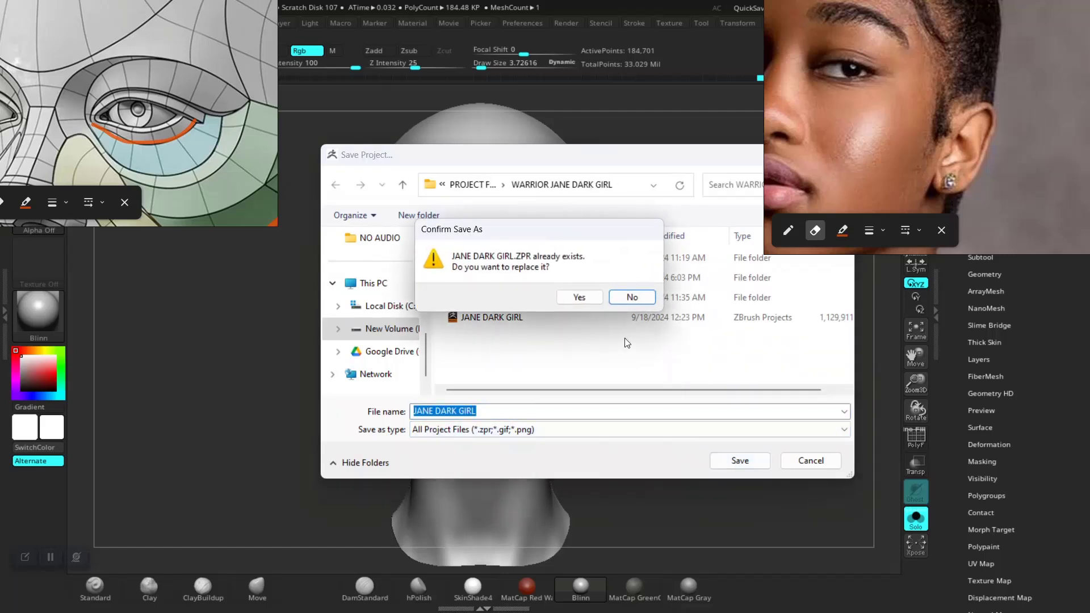
click(579, 297)
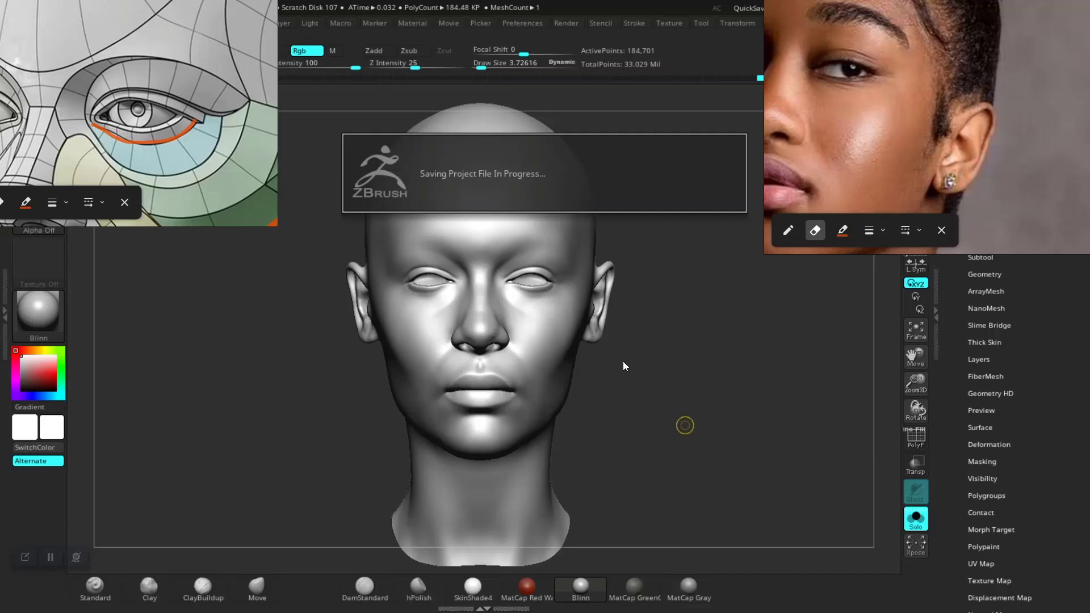
- Examine the neck and collarbone area in the different reference photos of the woman
drag(632, 385, 637, 396)
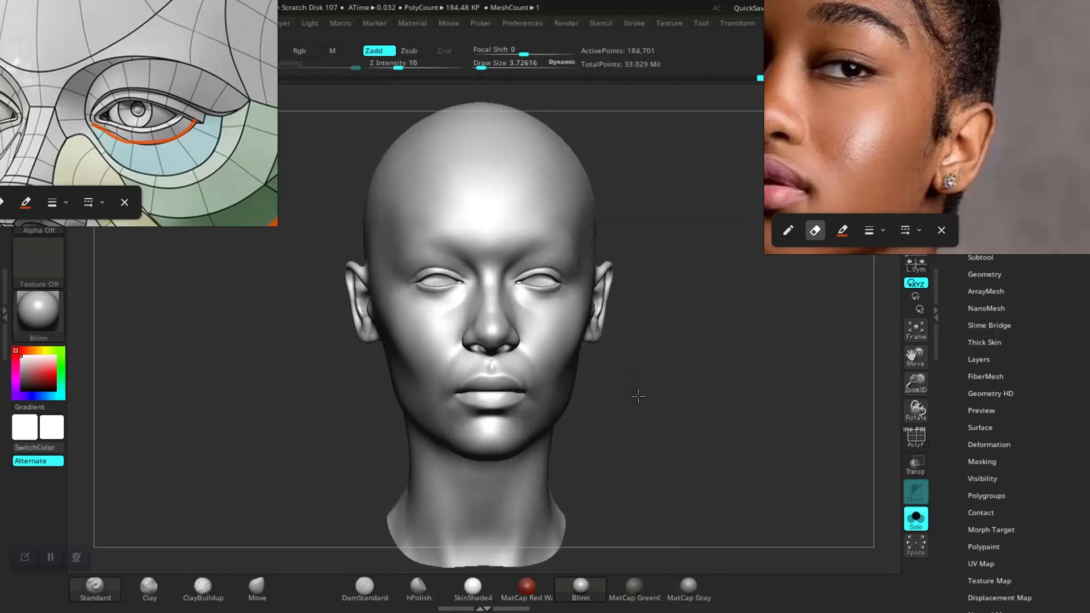
scroll(863, 139, down, 4)
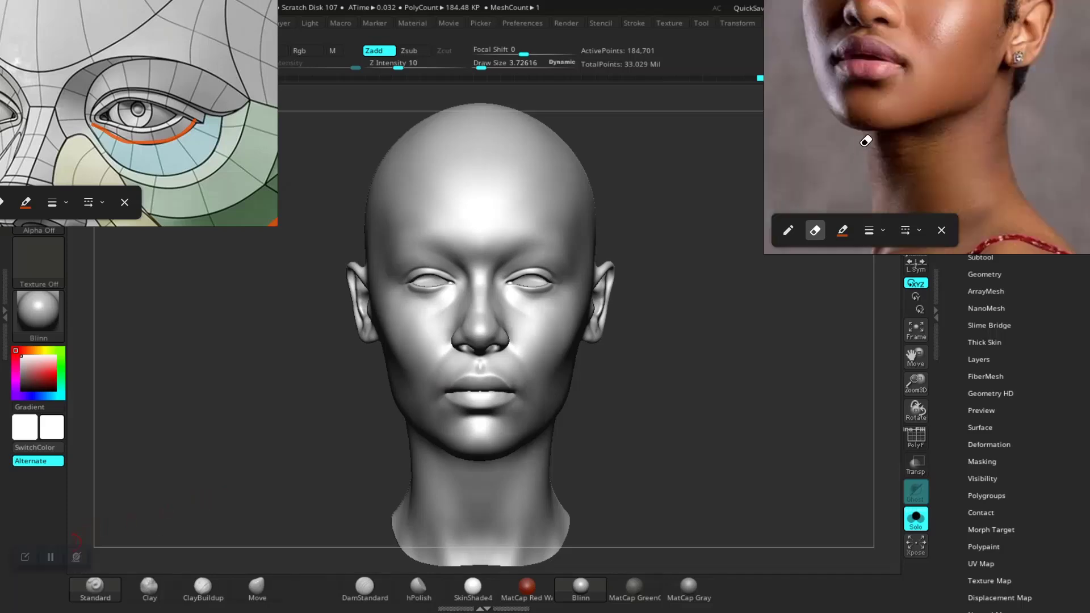
scroll(947, 113, up, 5)
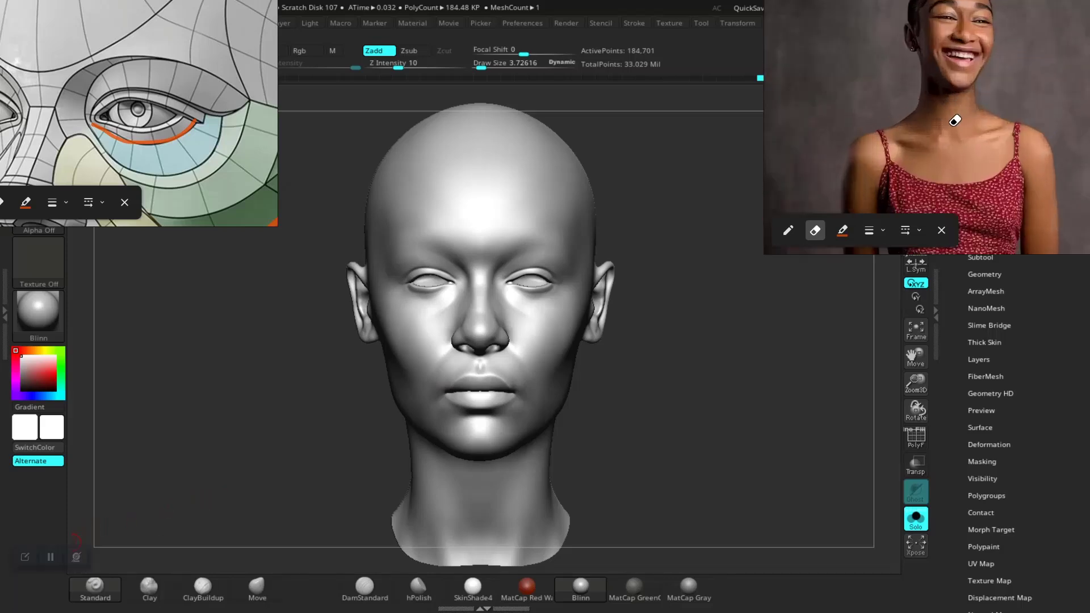
scroll(936, 136, down, 3)
scroll(911, 144, down, 3)
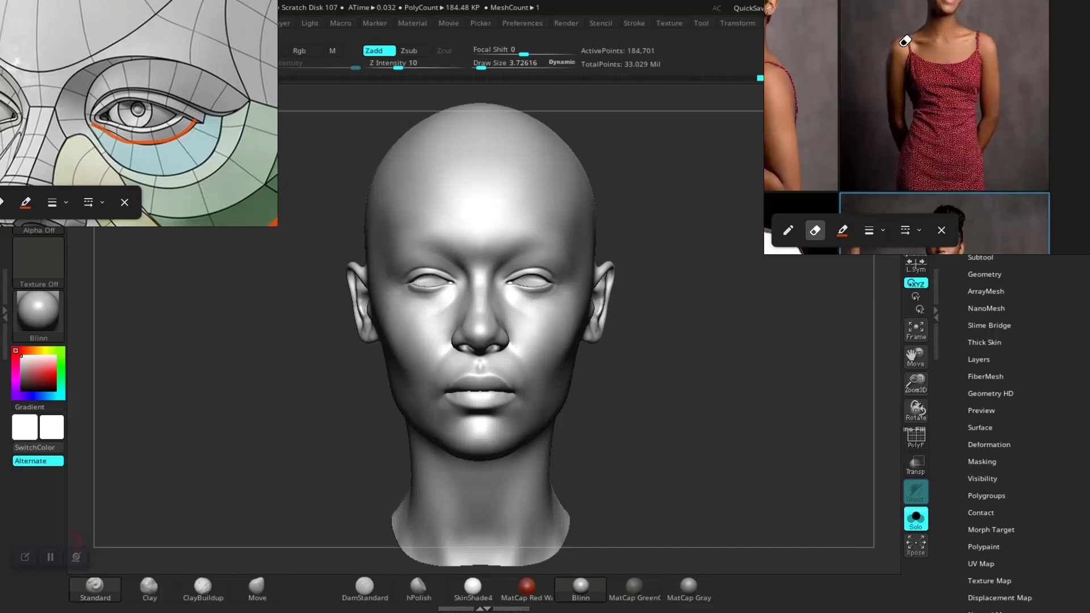
scroll(924, 97, up, 6)
scroll(987, 71, down, 8)
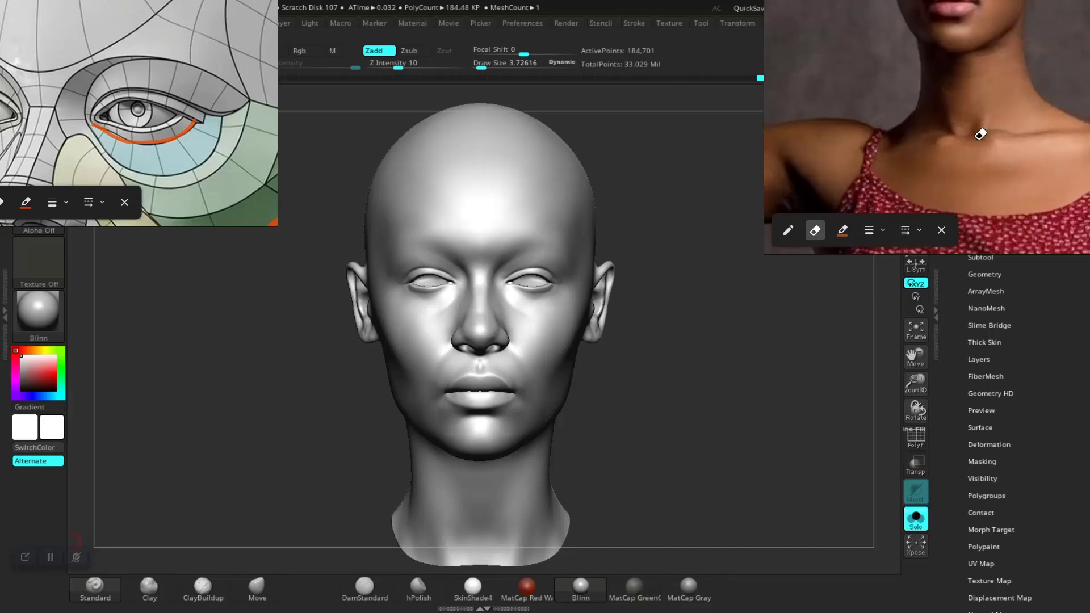
scroll(957, 135, up, 10)
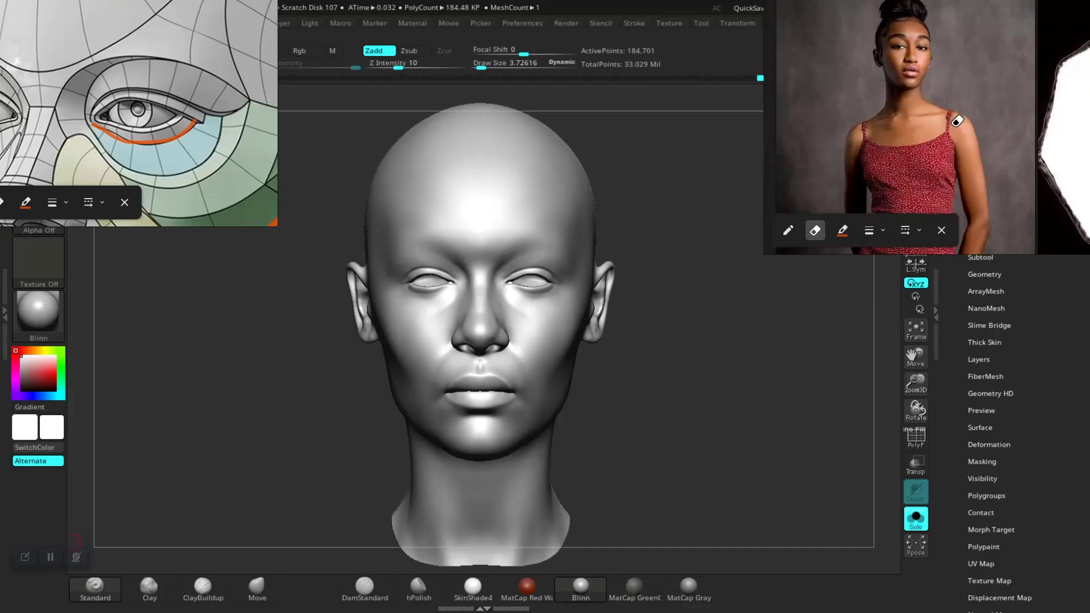
scroll(944, 164, down, 2)
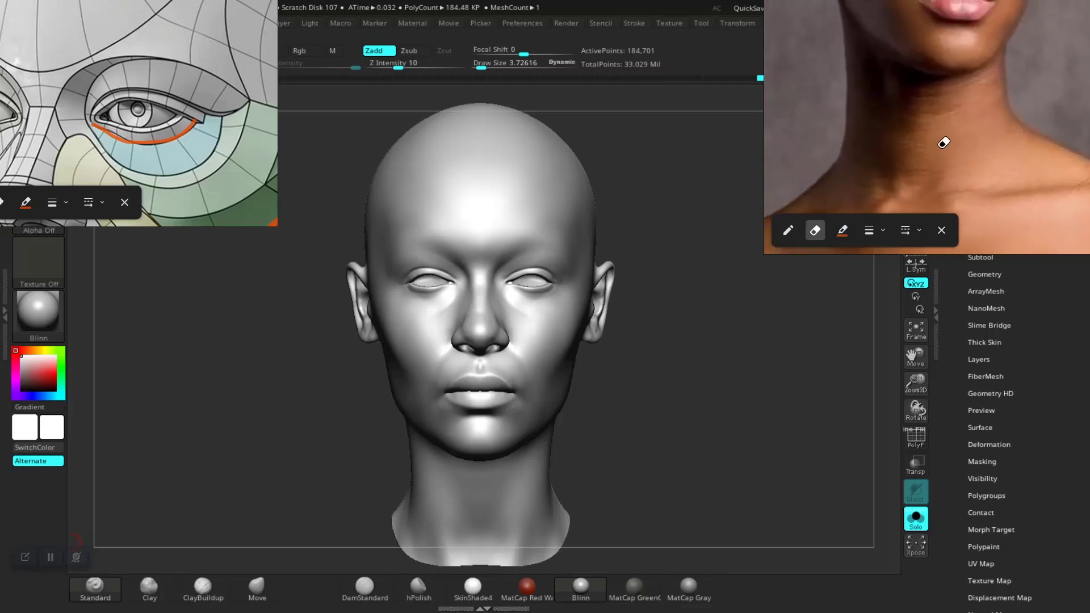
- Carve faint horizontal creases around the front and sides of the neck with the DamStandard brush at Draw Size 3.7
mouse_move(627, 406)
mouse_down()
mouse_move(652, 409)
mouse_move(618, 316)
mouse_move(519, 446)
mouse_up()
click(368, 577)
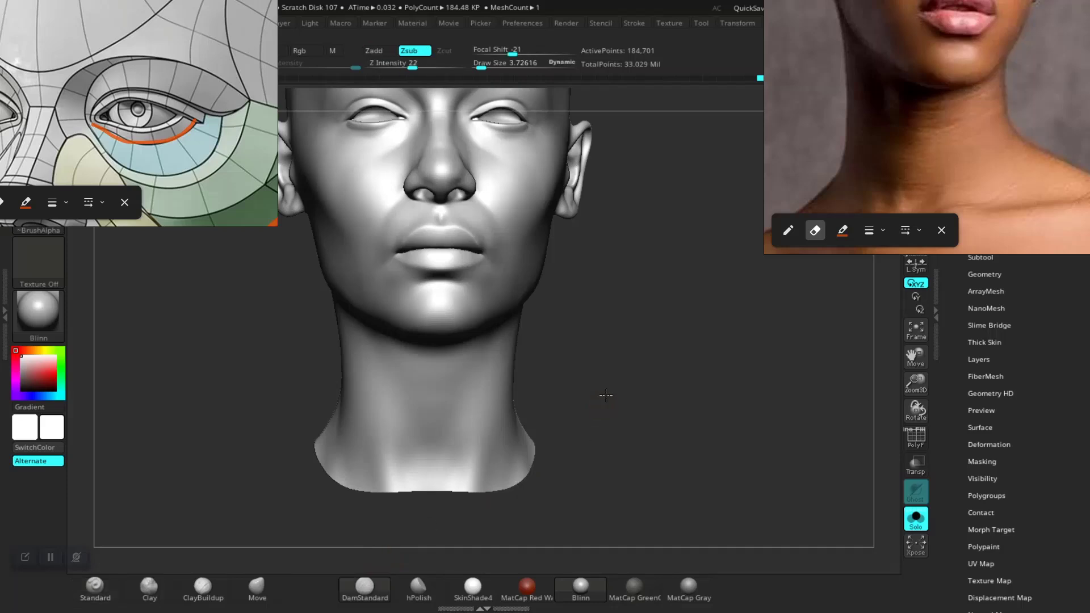
mouse_move(606, 395)
mouse_down()
mouse_move(652, 380)
mouse_move(583, 362)
mouse_up()
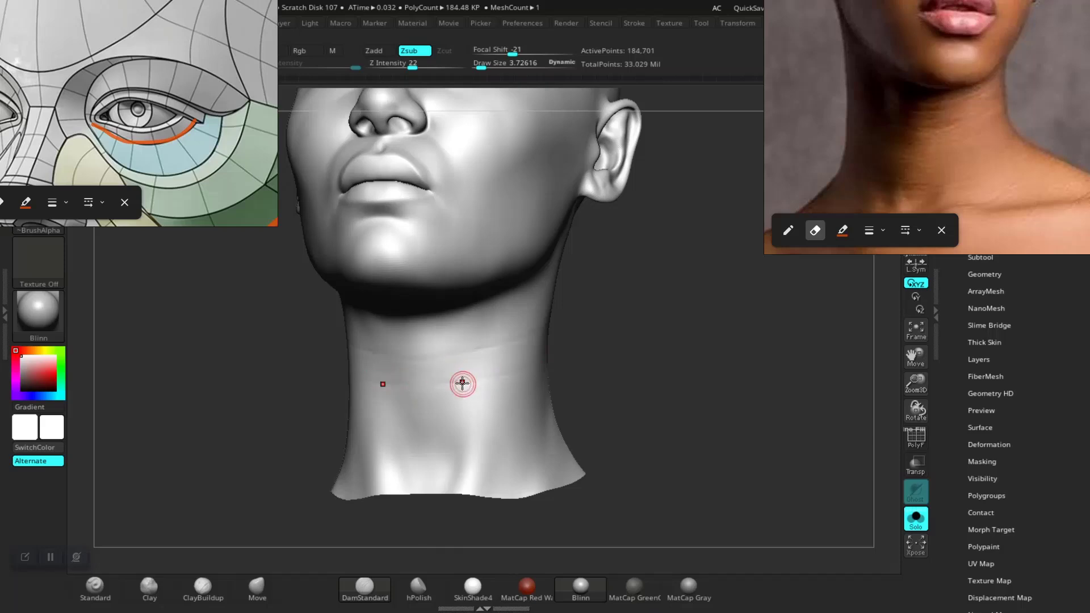
key(ctrl)
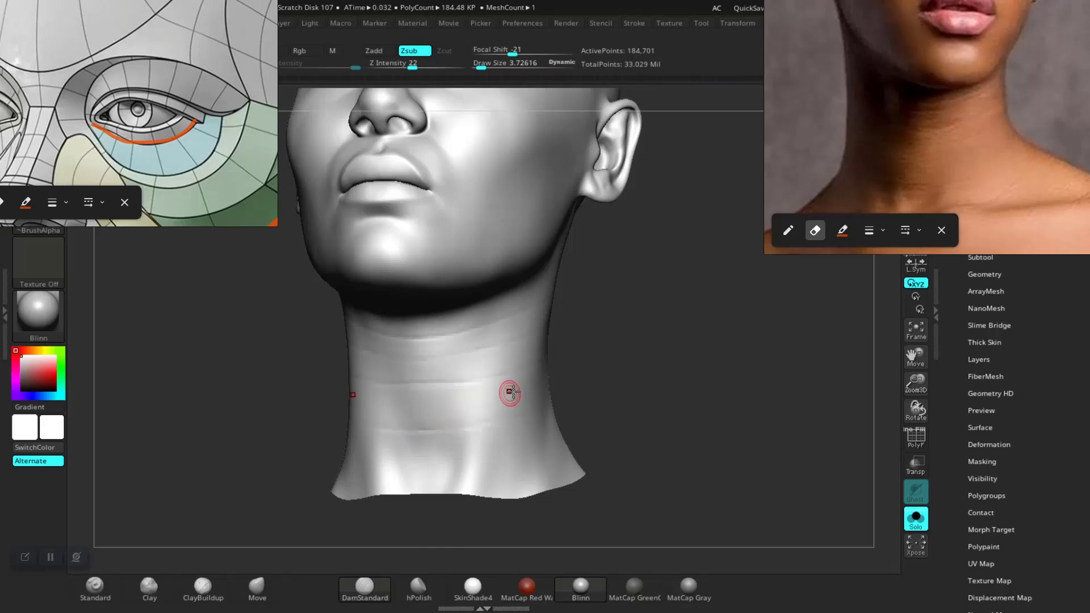
drag(681, 384, 563, 398)
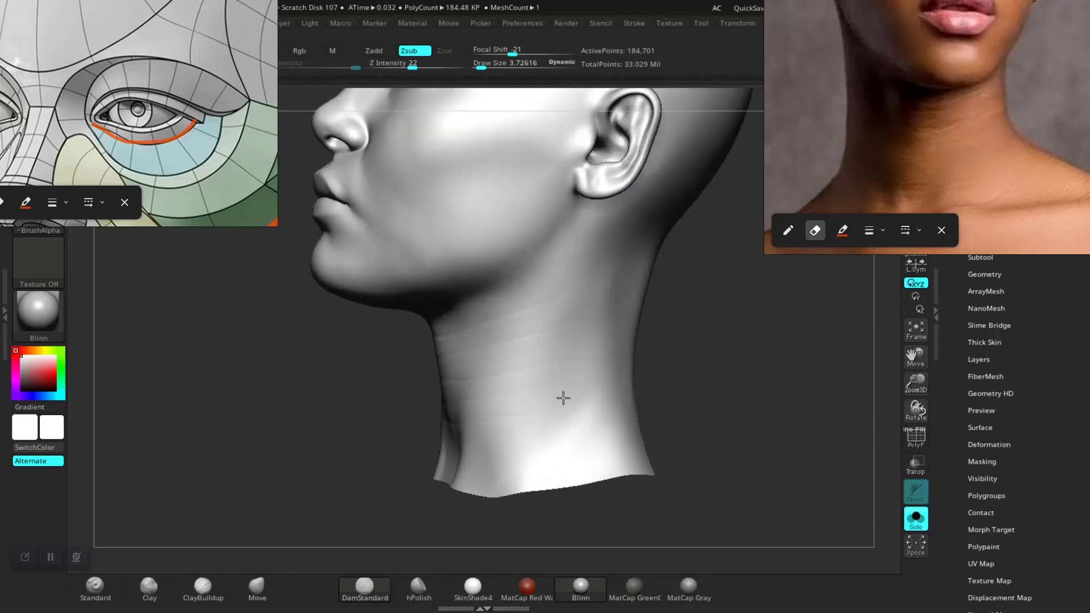
- Set the DamStandard Draw Size to 1 and add finer horizontal skin creases across the neck
mouse_move(700, 356)
mouse_down()
mouse_move(725, 360)
mouse_move(649, 365)
mouse_move(688, 393)
mouse_move(683, 379)
mouse_move(664, 402)
mouse_move(683, 435)
mouse_move(664, 401)
mouse_move(648, 419)
mouse_move(580, 440)
mouse_up()
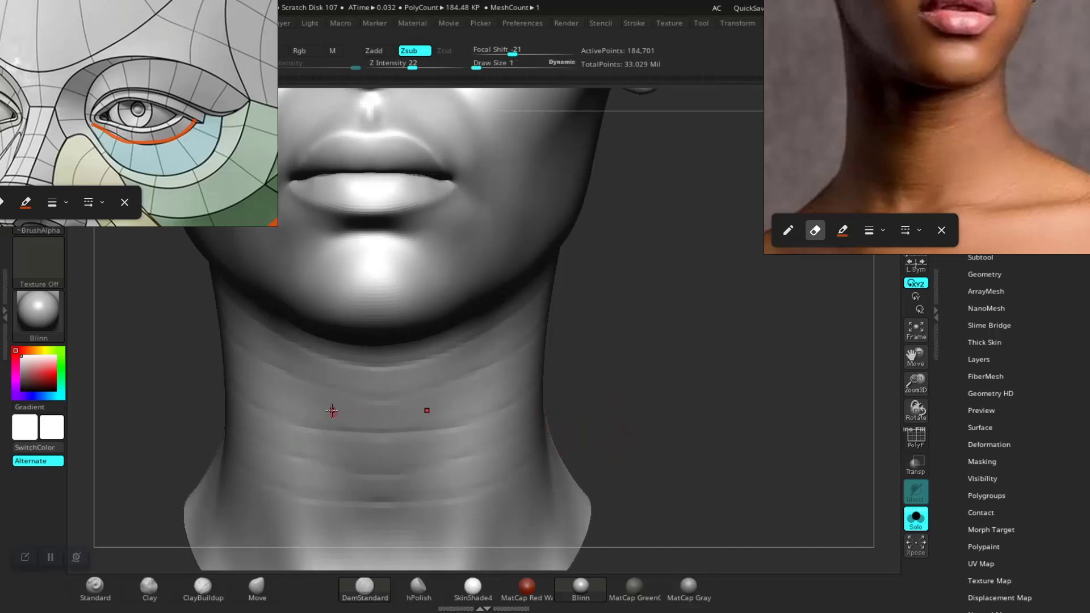
alt+drag(639, 390, 601, 370)
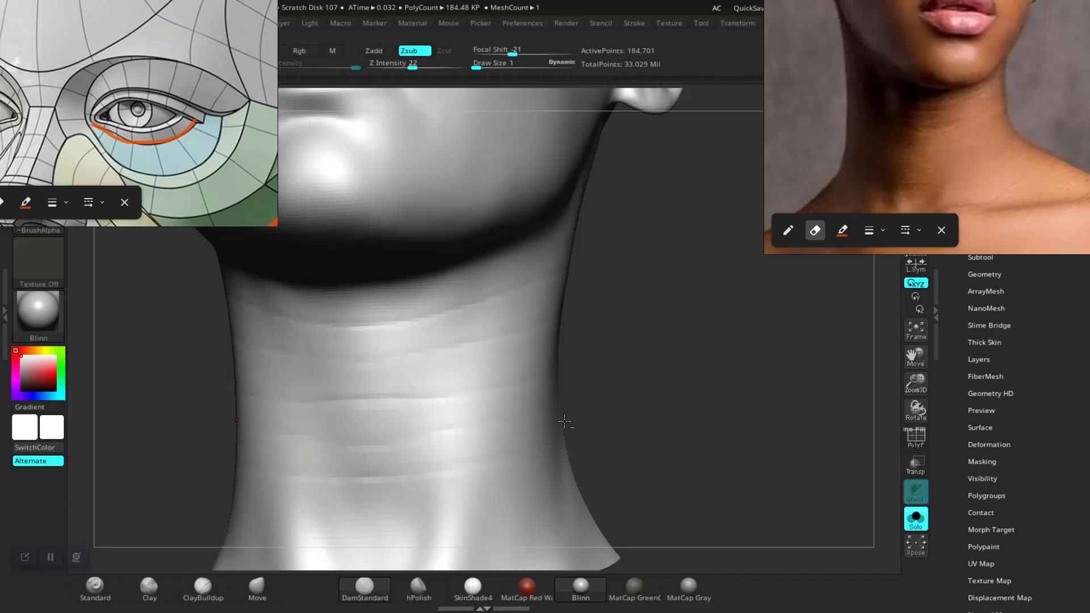
alt+drag(564, 420, 500, 376)
alt+drag(617, 366, 560, 322)
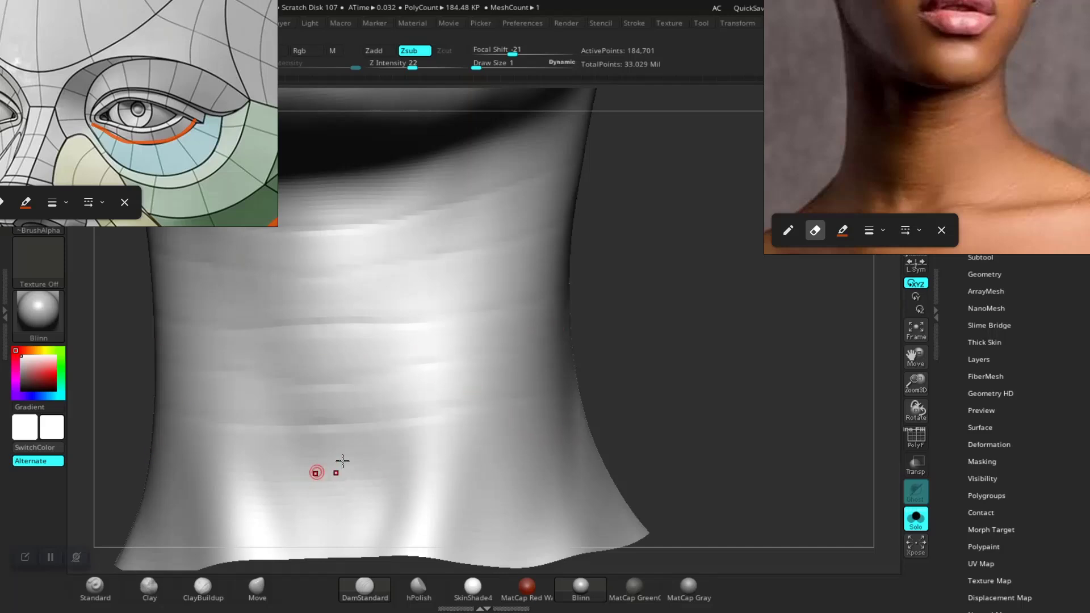
alt+drag(610, 443, 631, 425)
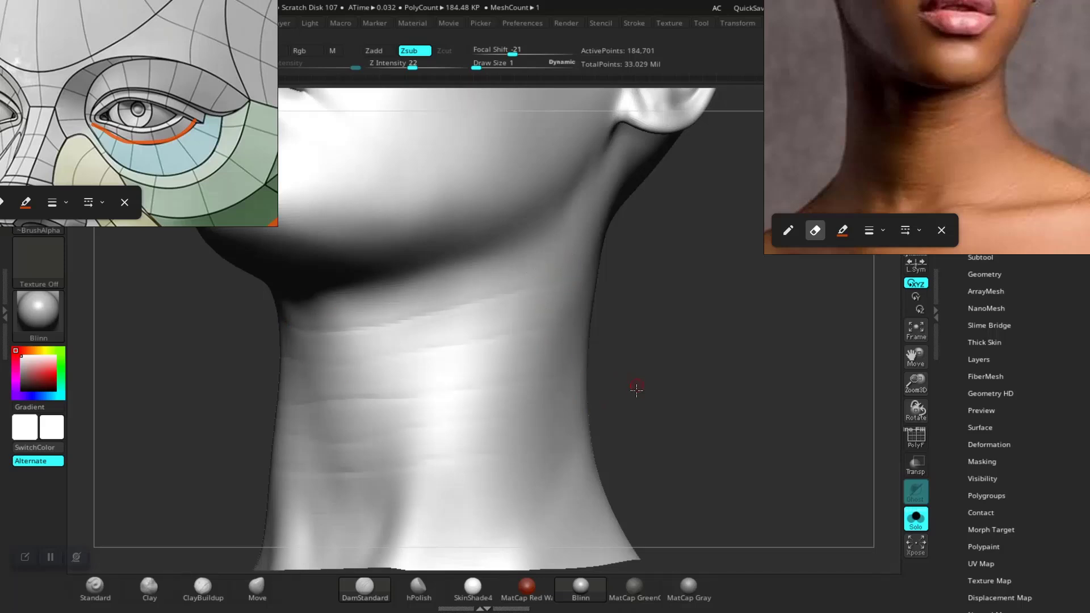
shift+drag(636, 389, 646, 448)
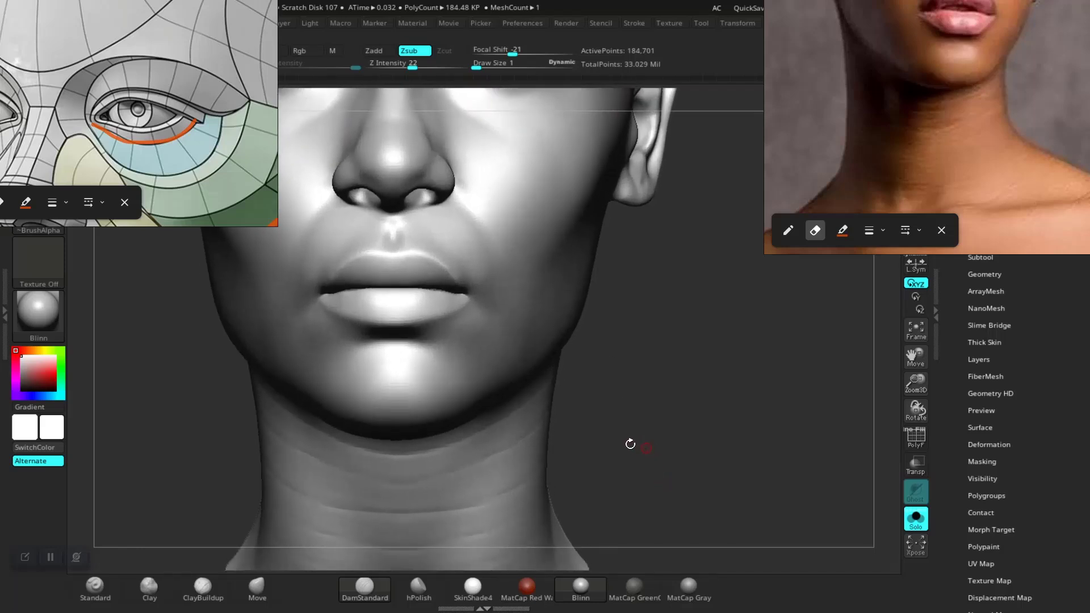
- Go up one subdivision level and soften the neck creases with the Smooth brush at Draw Size about 9
alt+drag(626, 464, 601, 401)
drag(369, 454, 556, 410)
mouse_move(684, 405)
mouse_down()
mouse_move(642, 384)
mouse_move(612, 448)
mouse_up()
key(space)
drag(645, 370, 649, 369)
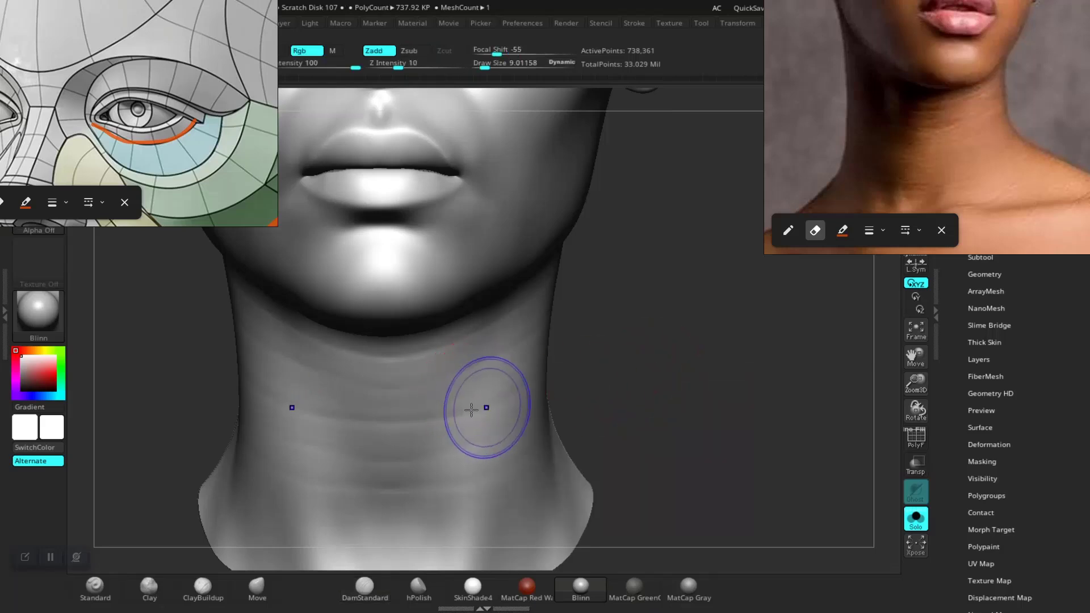
shift+drag(469, 410, 376, 425)
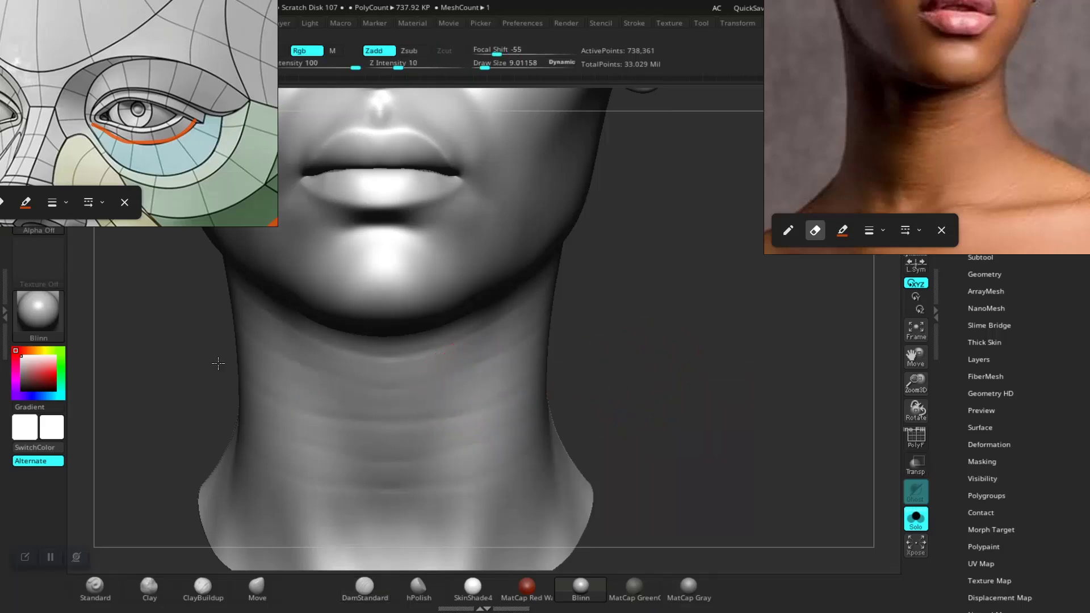
shift+drag(330, 482, 474, 479)
mouse_move(637, 418)
alt+mouse_down()
mouse_move(593, 348)
mouse_move(681, 406)
mouse_move(666, 422)
alt+mouse_up()
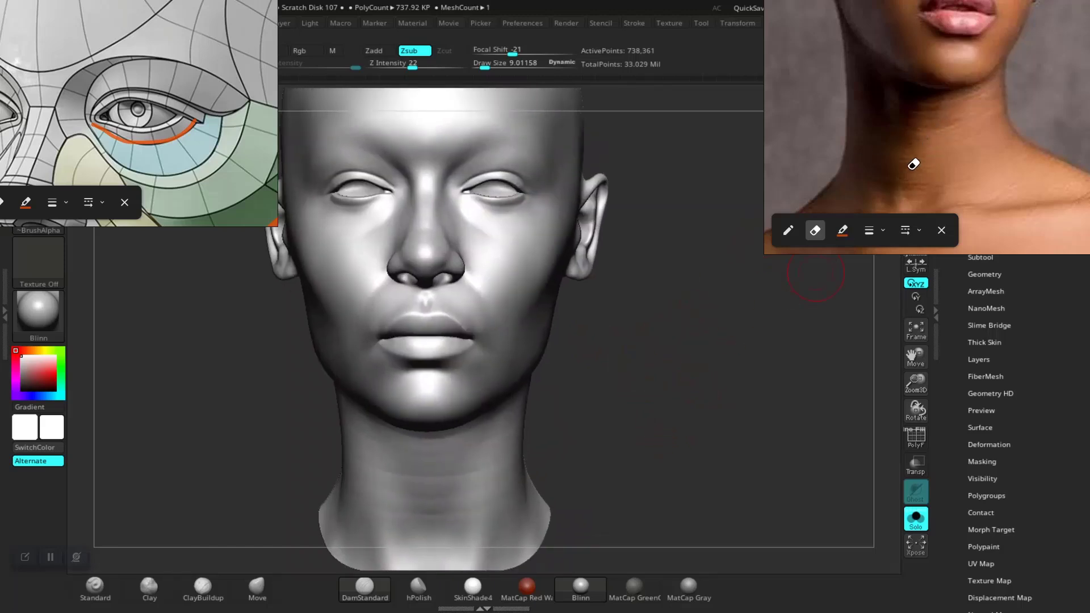
- Drop two subdivision levels and smooth the bumps down the back of the neck at Z Intensity 30 and Draw Size about 25.5
drag(695, 371, 701, 449)
alt+drag(783, 497, 648, 448)
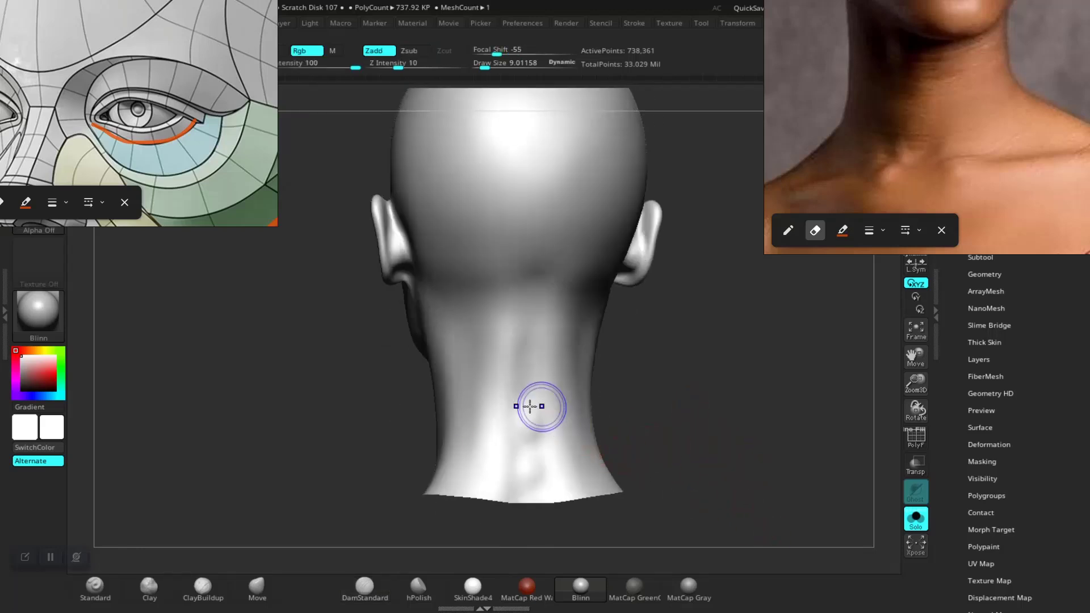
shift+drag(521, 405, 519, 412)
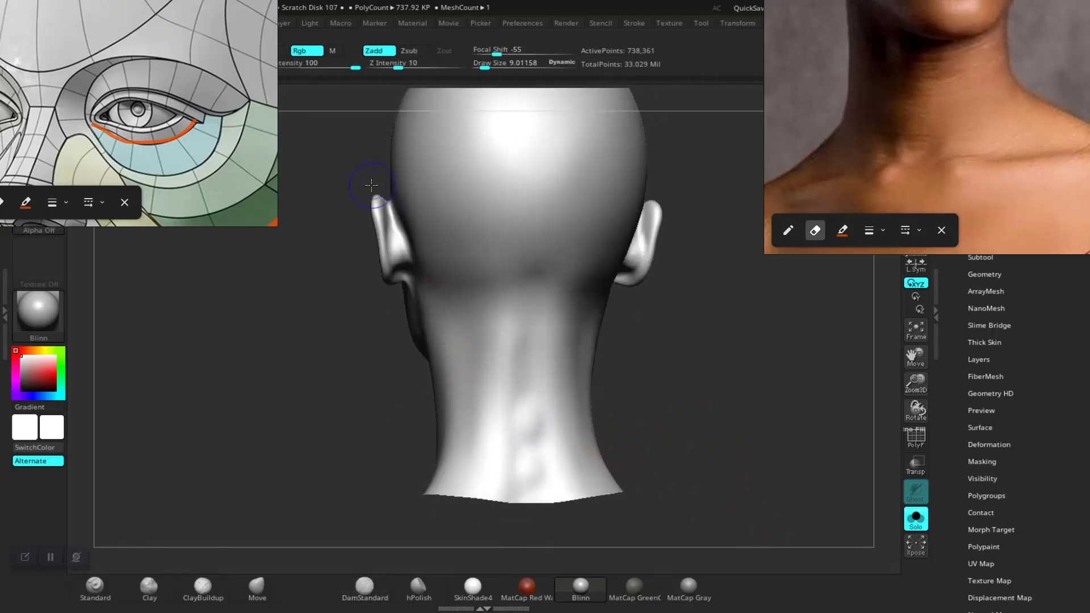
drag(408, 68, 420, 68)
drag(645, 397, 677, 408)
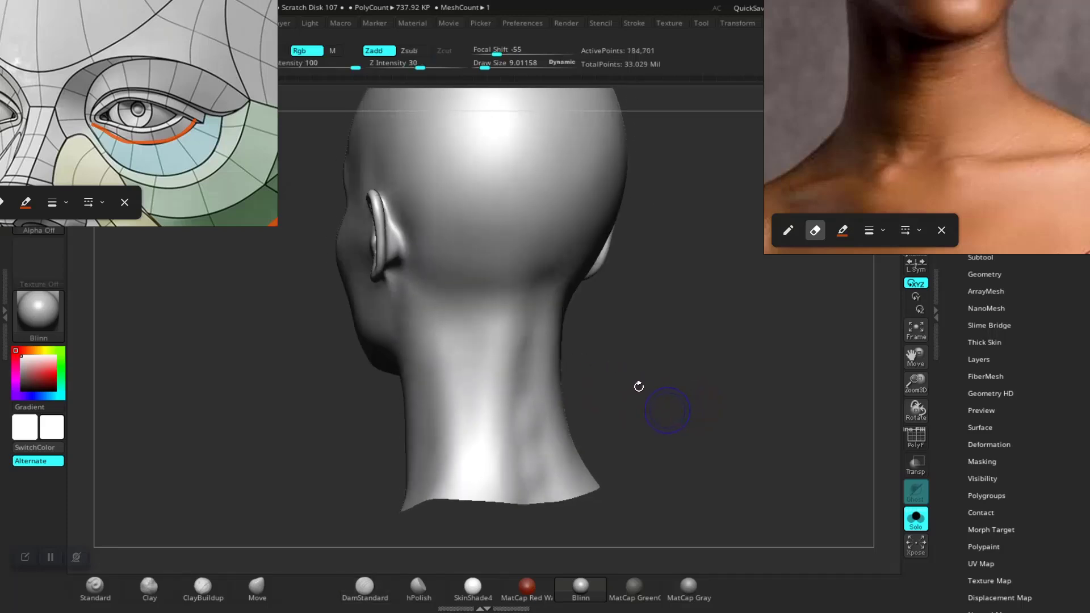
shift+drag(638, 386, 630, 392)
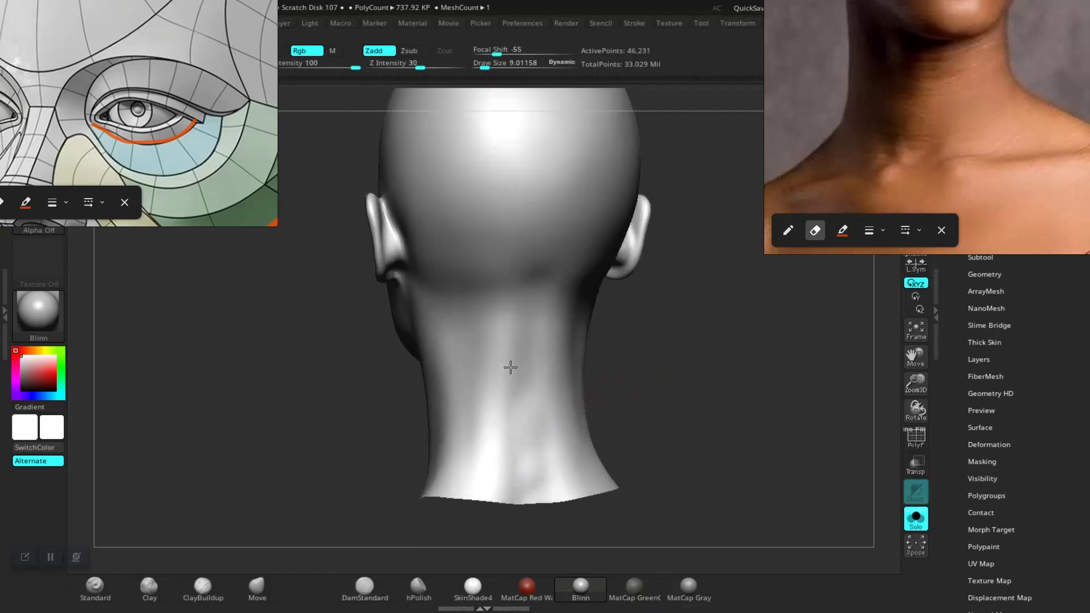
key(space)
drag(530, 343, 537, 343)
shift+drag(519, 386, 504, 346)
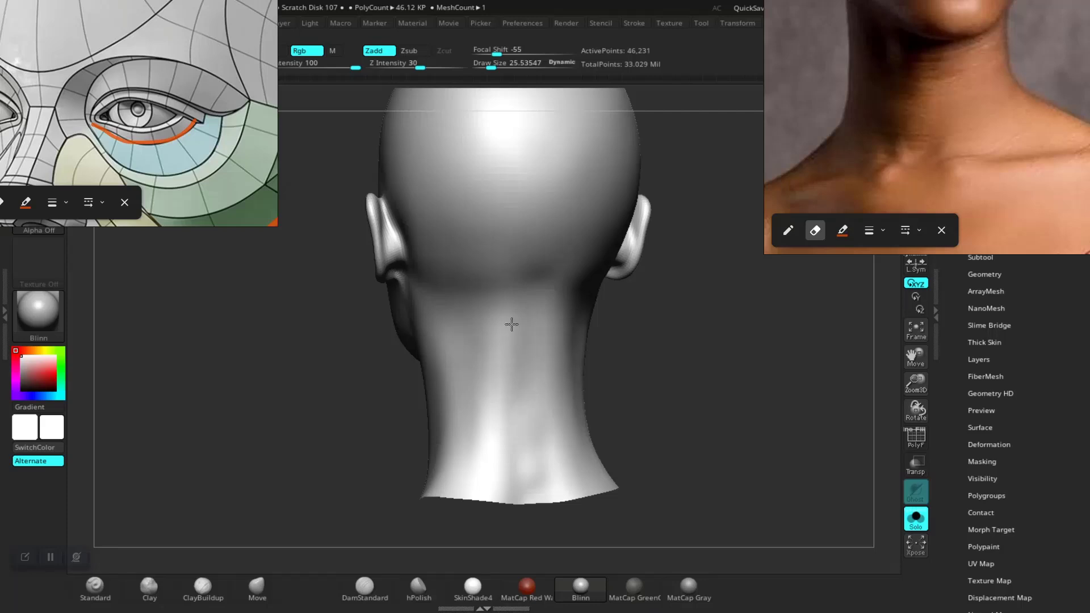
- View the head from the front and examine the woman's face, eyes and nose closely in the reference photo
drag(657, 351, 732, 376)
drag(594, 397, 687, 396)
drag(891, 116, 894, 186)
scroll(883, 180, down, 5)
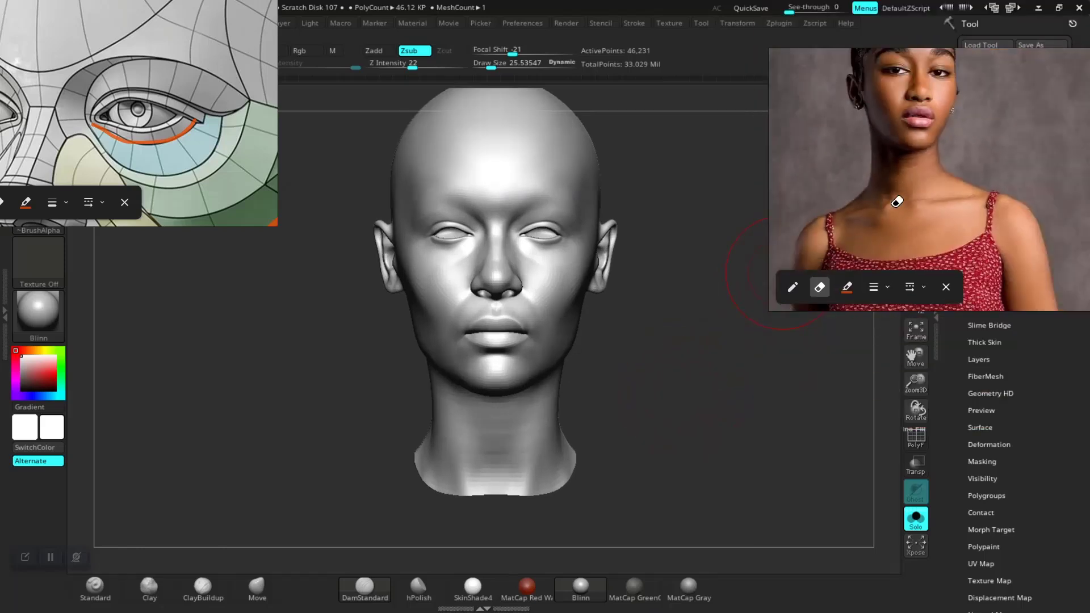
middle_drag(902, 165, 915, 238)
scroll(916, 229, up, 3)
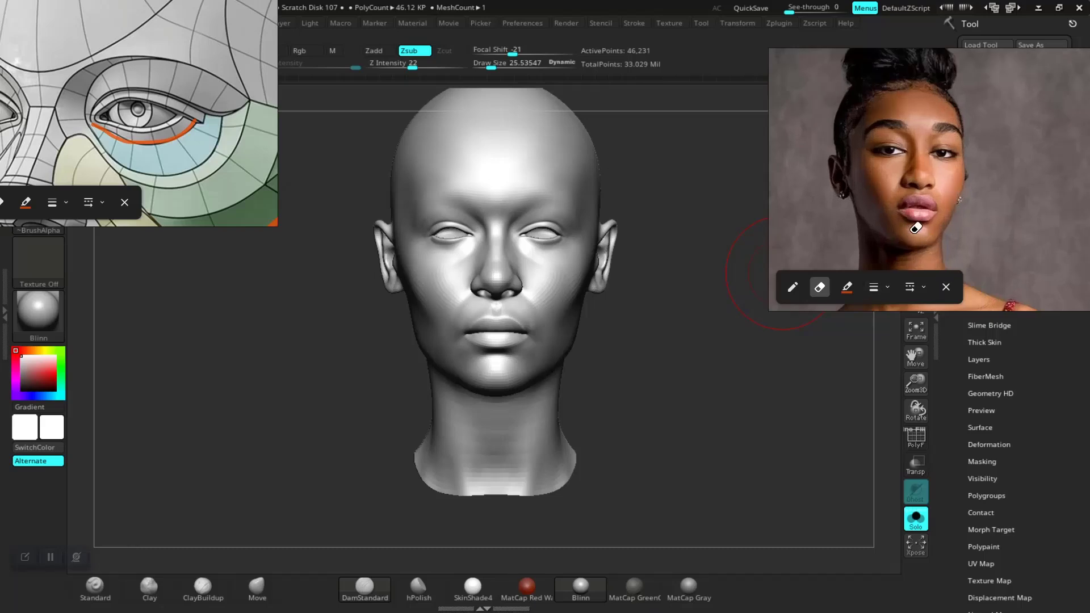
mouse_move(868, 196)
middle_down()
mouse_move(865, 224)
mouse_move(873, 195)
middle_up()
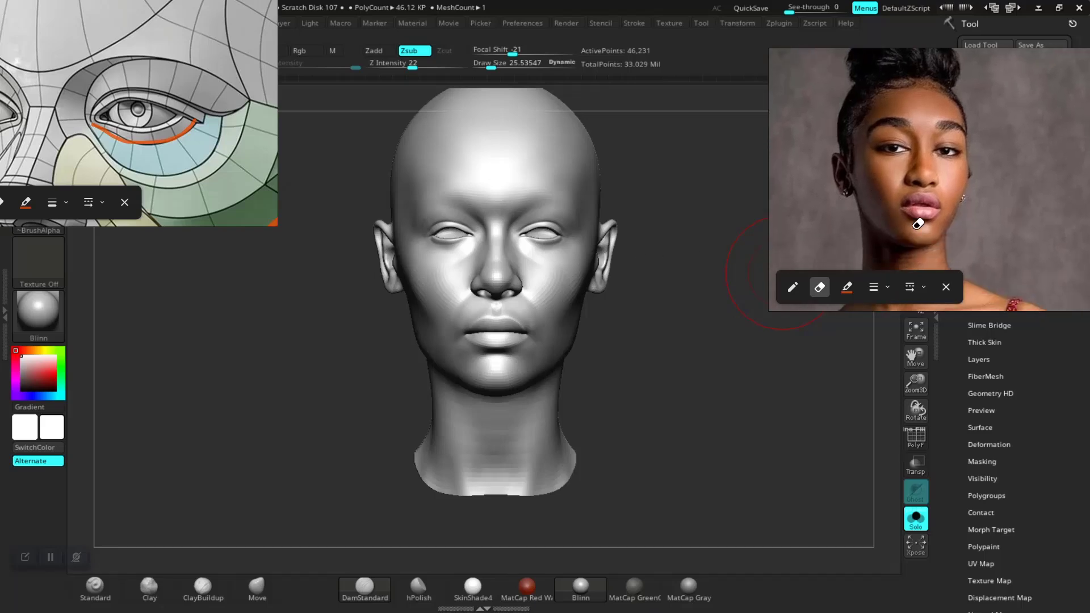
scroll(918, 208, up, 2)
scroll(917, 182, up, 3)
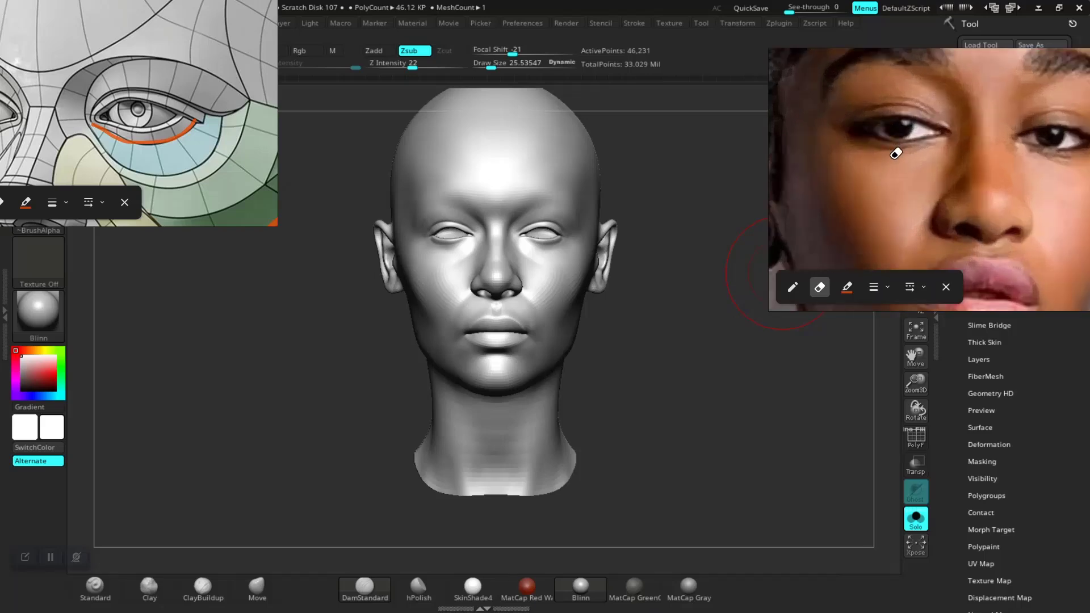
scroll(927, 163, up, 2)
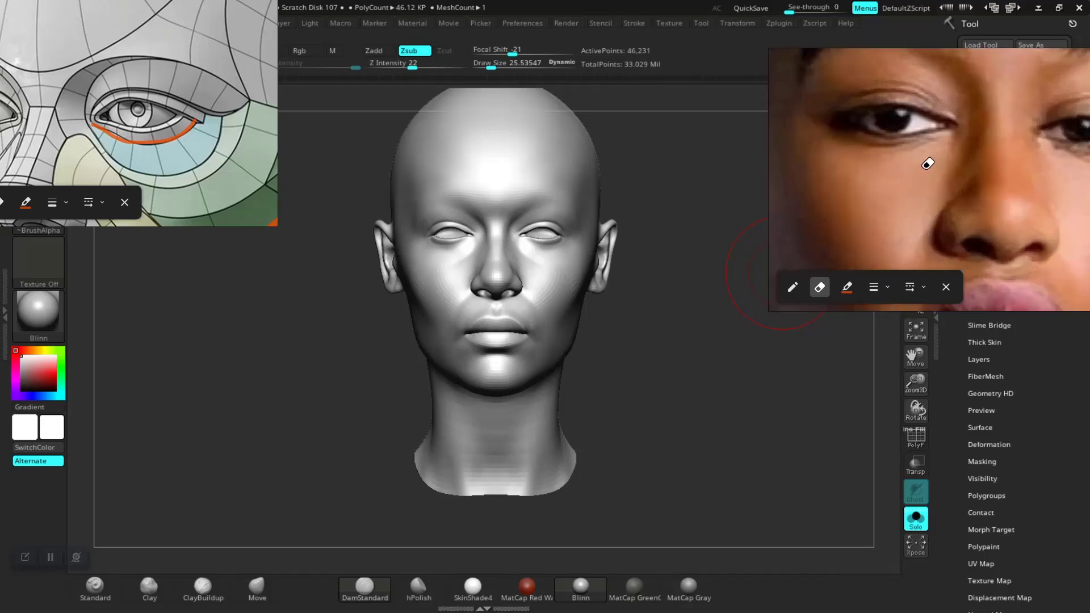
scroll(927, 163, down, 5)
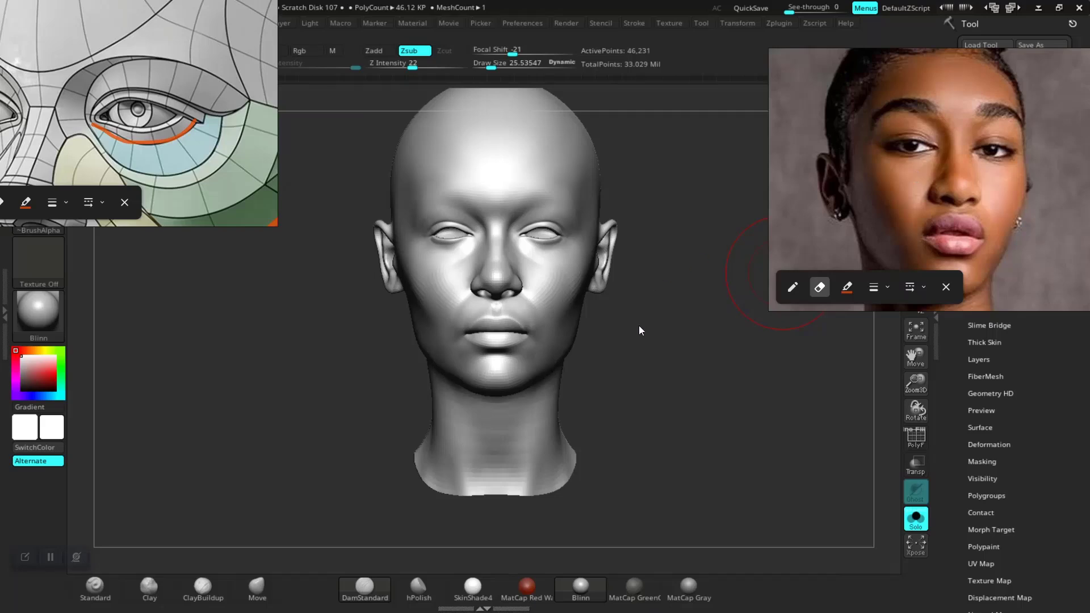
- Go down to the next lower subdivision level and switch to the Move brush at Draw Size about 13.5
mouse_move(640, 329)
mouse_down()
mouse_move(659, 367)
mouse_move(651, 353)
mouse_move(651, 398)
mouse_up()
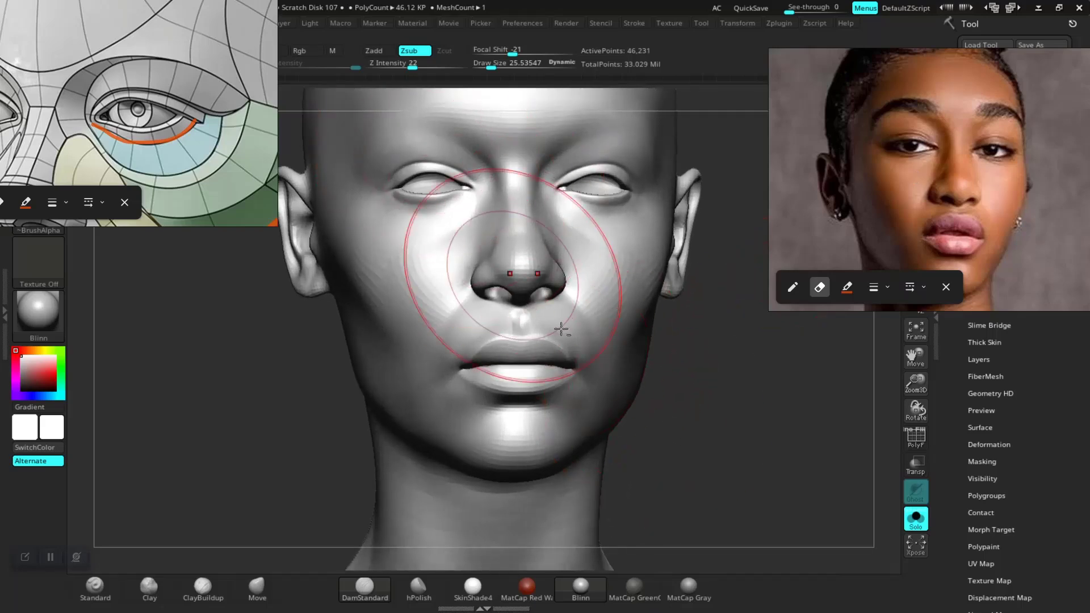
mouse_move(721, 445)
alt+mouse_down()
mouse_move(716, 428)
mouse_move(711, 456)
mouse_move(703, 447)
mouse_move(727, 435)
mouse_move(727, 457)
alt+mouse_up()
mouse_move(259, 426)
alt+mouse_down()
mouse_move(288, 432)
mouse_move(309, 415)
alt+mouse_up()
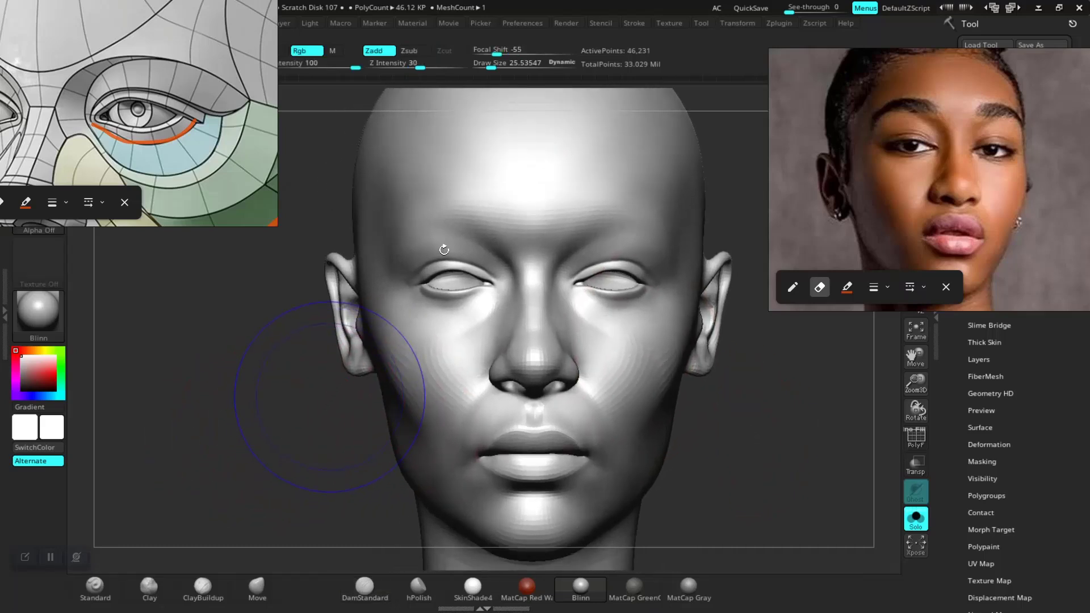
key(shift+d)
key(space)
drag(489, 230, 471, 228)
key(space)
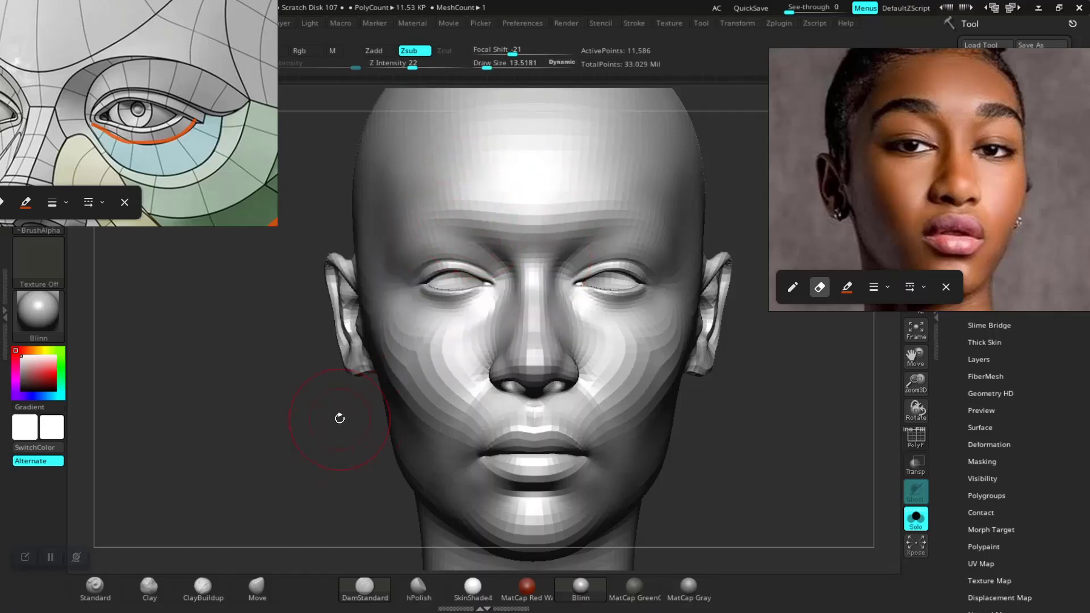
click(256, 589)
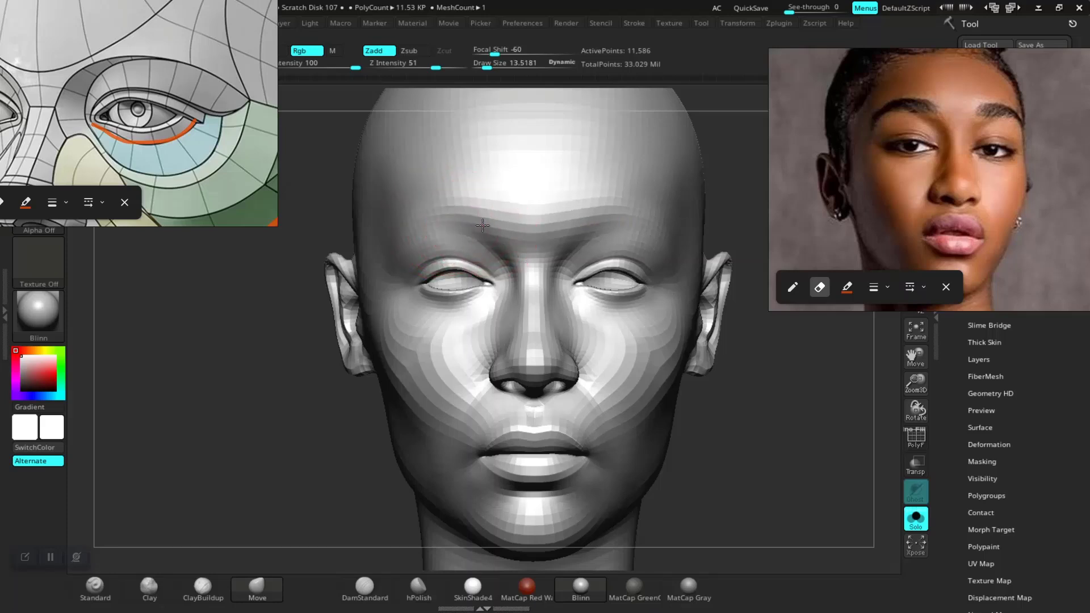
- Compare the eyes and lips with the reference photos and raise the head mesh by two subdivision levels
alt+drag(759, 454, 725, 464)
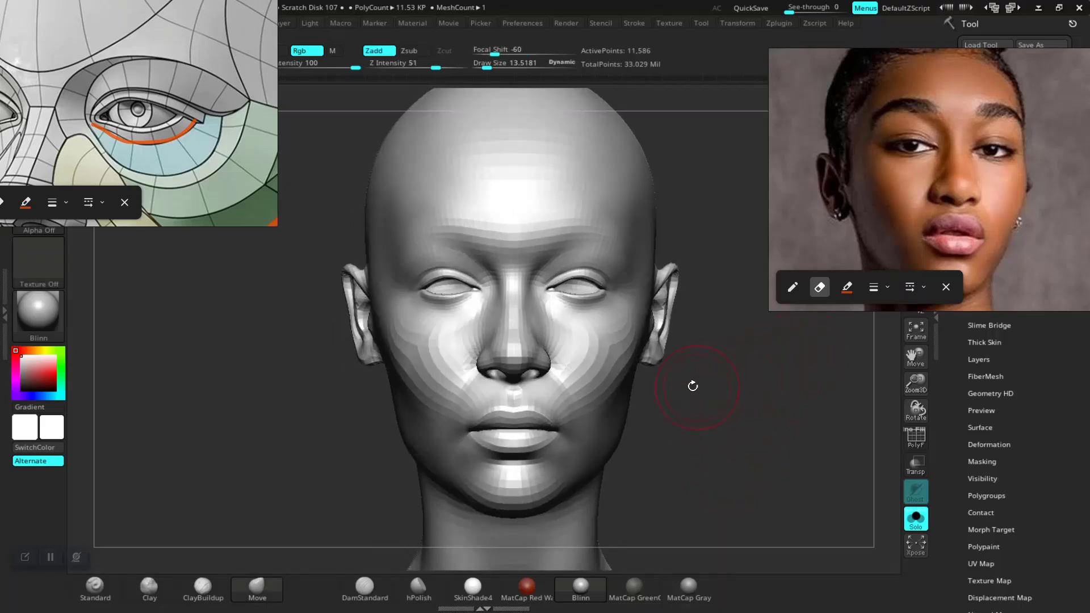
scroll(911, 177, up, 5)
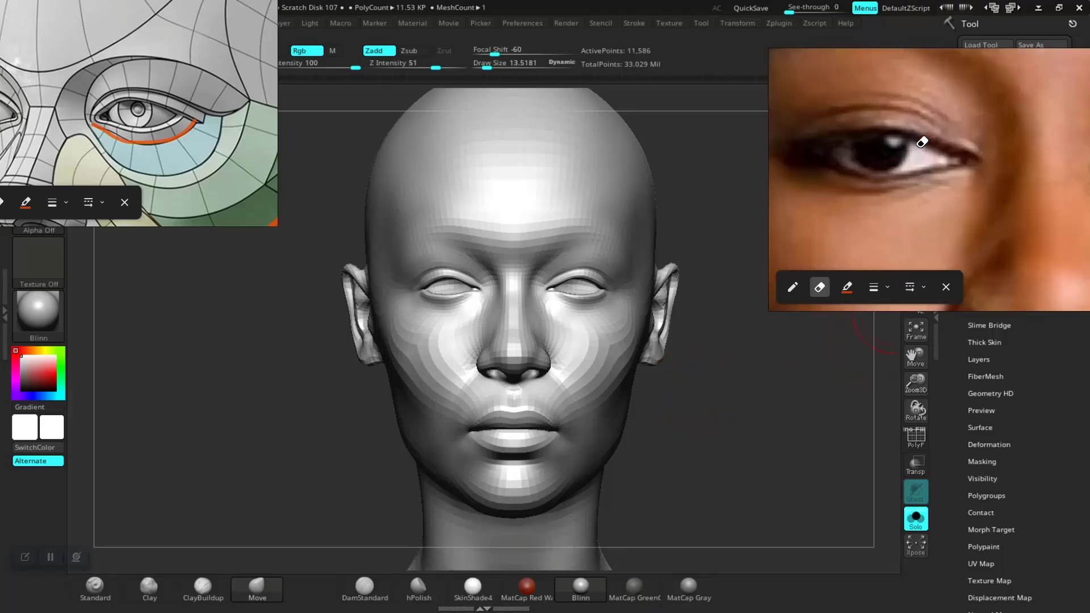
scroll(933, 167, down, 1)
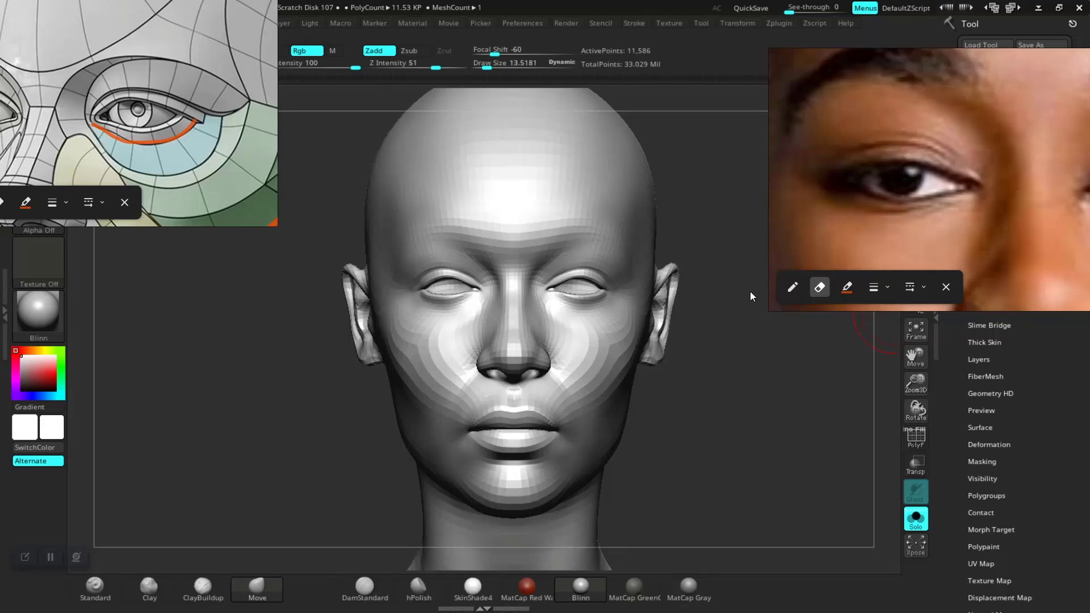
mouse_move(695, 441)
mouse_down()
mouse_move(691, 414)
mouse_move(670, 420)
mouse_up()
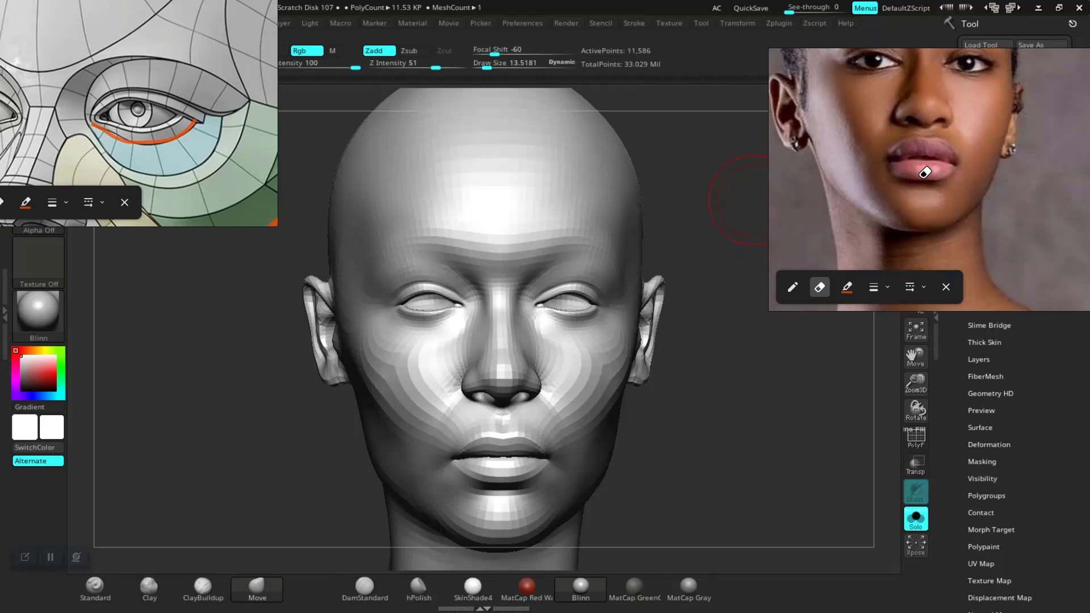
mouse_move(697, 419)
mouse_down()
mouse_move(688, 450)
mouse_move(672, 374)
mouse_move(698, 432)
mouse_up()
alt+drag(748, 462, 710, 418)
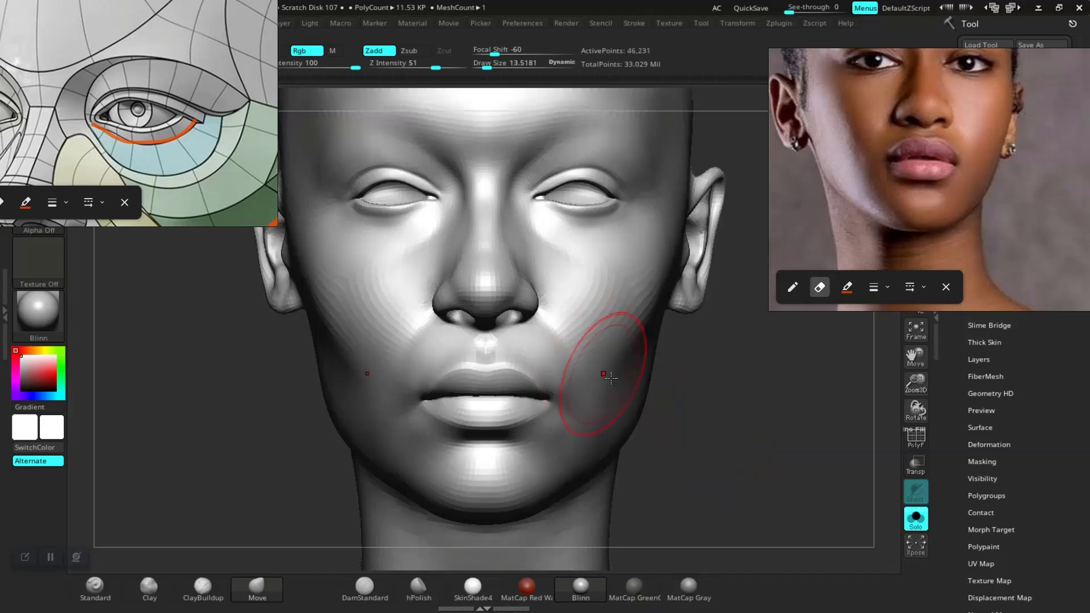
key(d)
mouse_move(706, 470)
alt+mouse_down()
mouse_move(681, 370)
mouse_move(691, 399)
mouse_move(753, 417)
mouse_move(734, 408)
mouse_move(744, 417)
mouse_move(681, 431)
mouse_move(672, 440)
mouse_move(700, 467)
mouse_move(701, 431)
mouse_move(673, 417)
mouse_move(661, 392)
mouse_move(657, 402)
mouse_move(596, 380)
alt+mouse_up()
key(d)
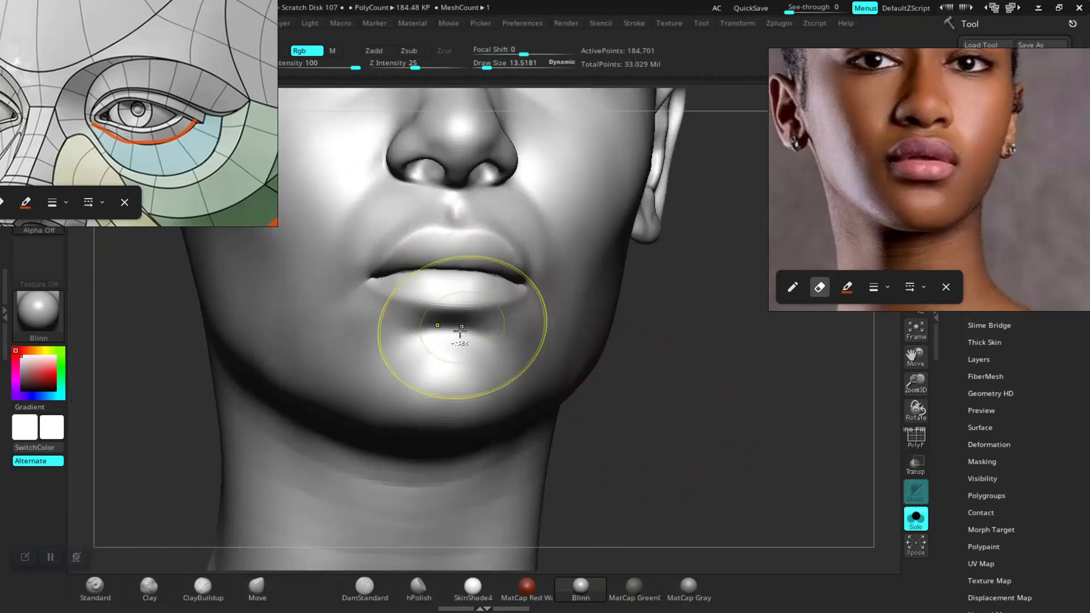
- Activate the transform gizmo and place it on the front of the chin
ctrl+alt+shift+click(456, 341)
ctrl+shift+click(553, 352)
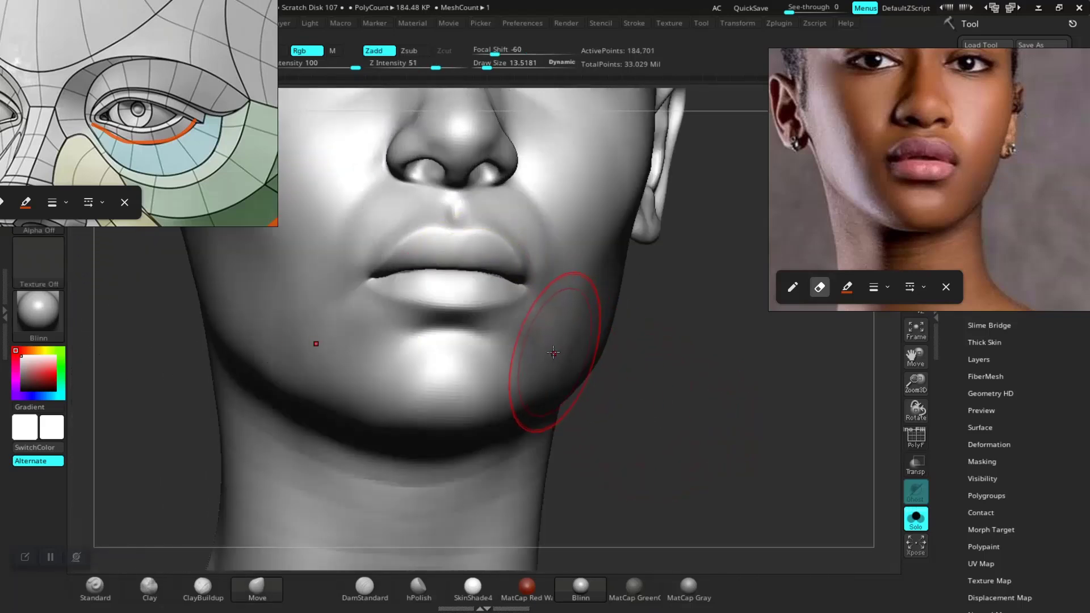
key(w)
click(439, 362)
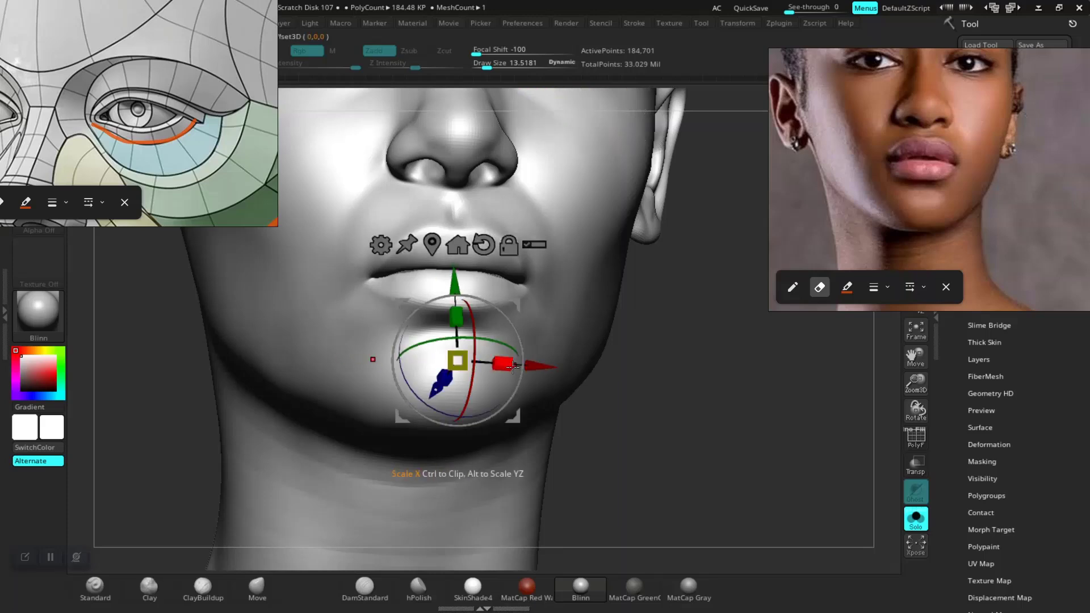
click(343, 406)
click(452, 385)
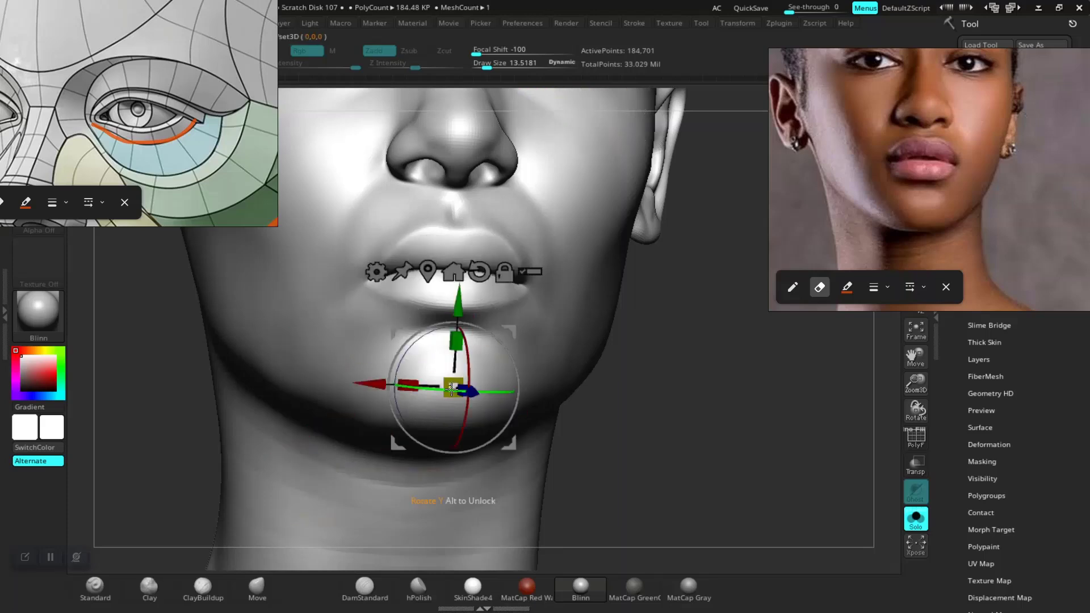
- Display the polyframe temporarily to inspect the polygroups around the mouth and neck, re-placing the gizmo on the chin
key(shift+f)
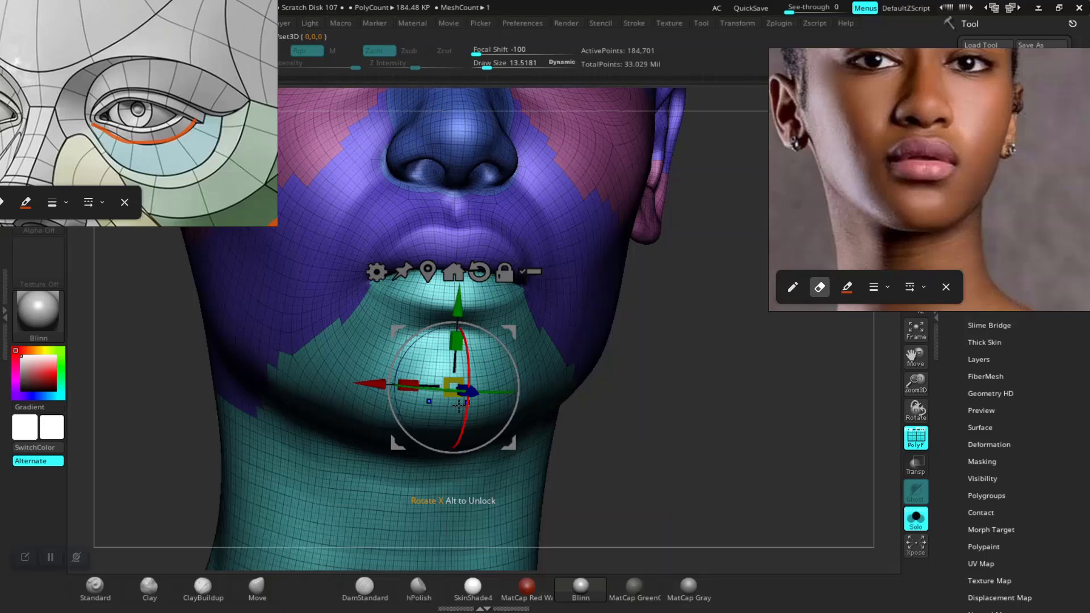
click(341, 455)
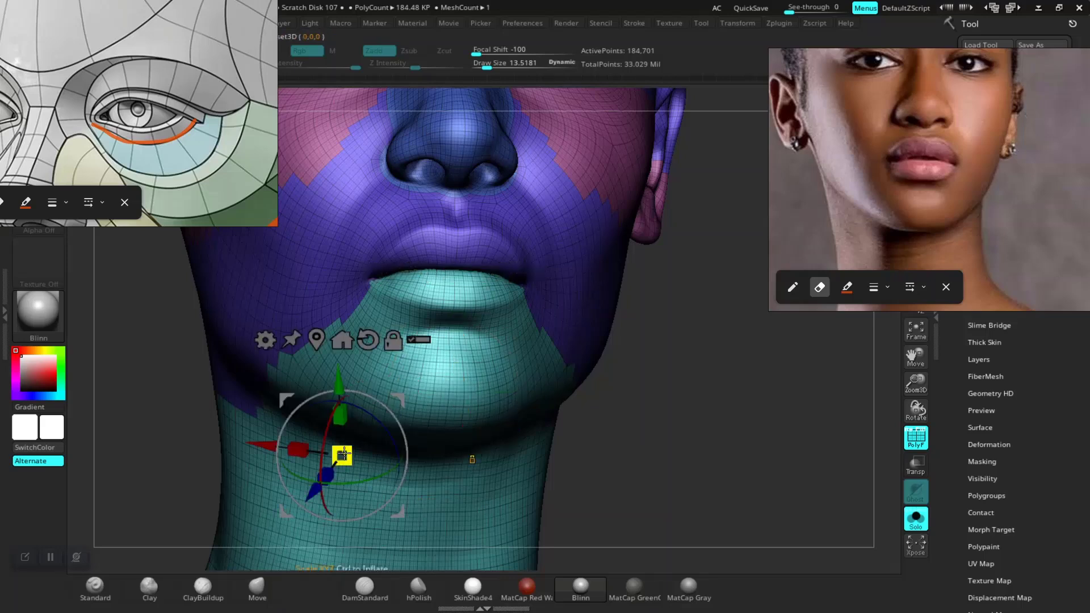
click(456, 384)
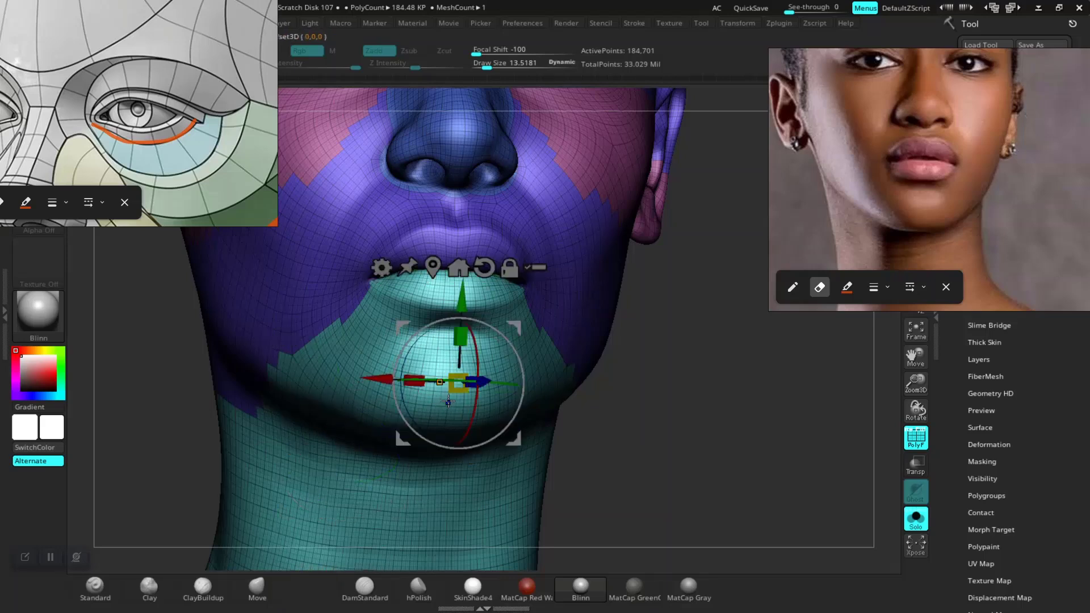
key(shift+f)
shift+drag(665, 404, 652, 403)
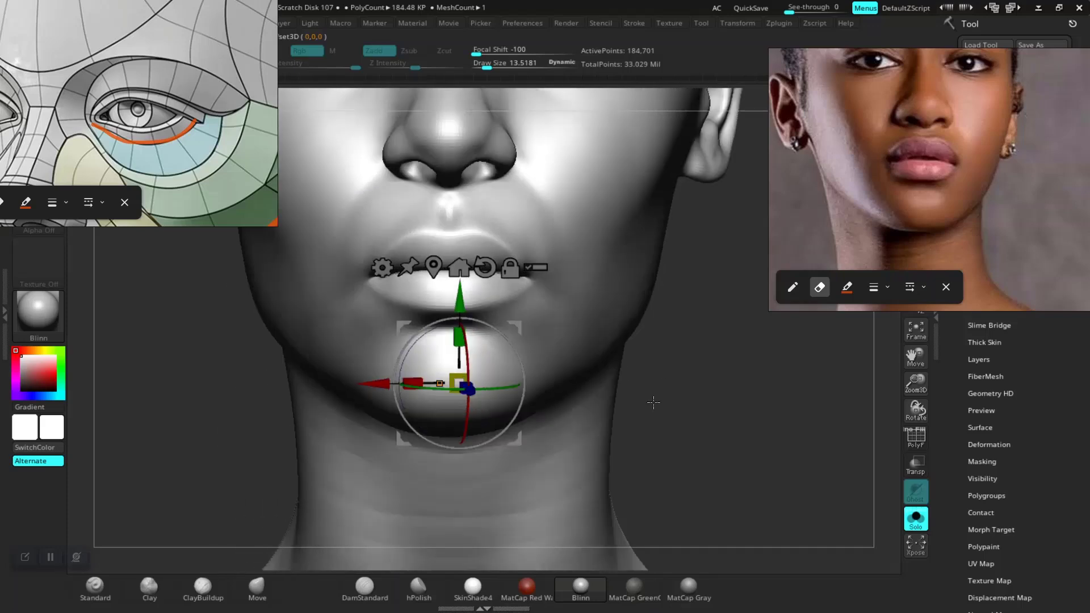
- Try the gizmo at different spots on the neck and along the chin's lower edge
click(532, 510)
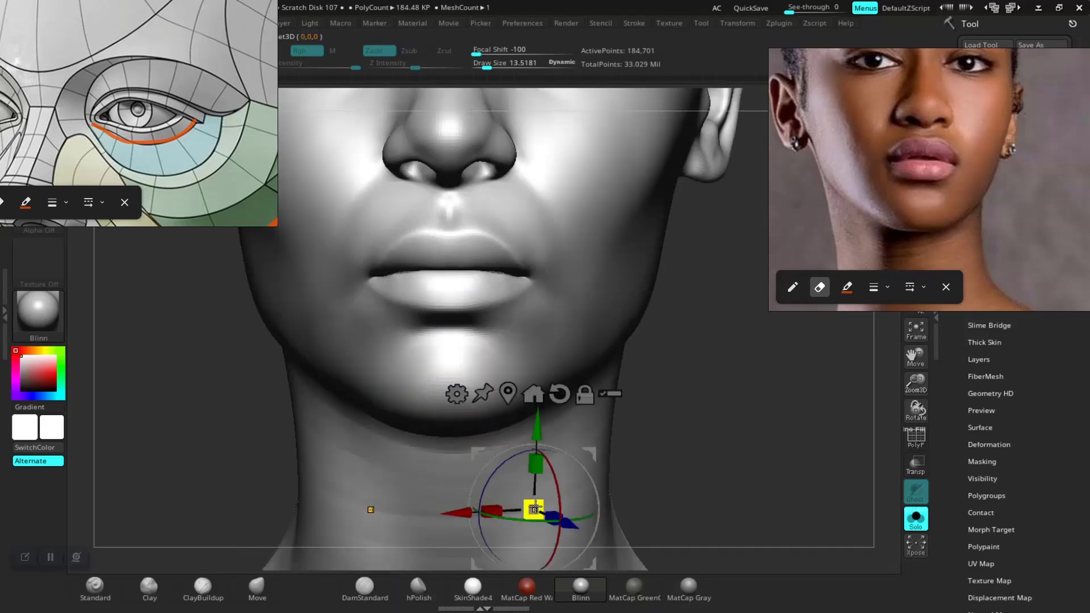
click(414, 375)
click(494, 397)
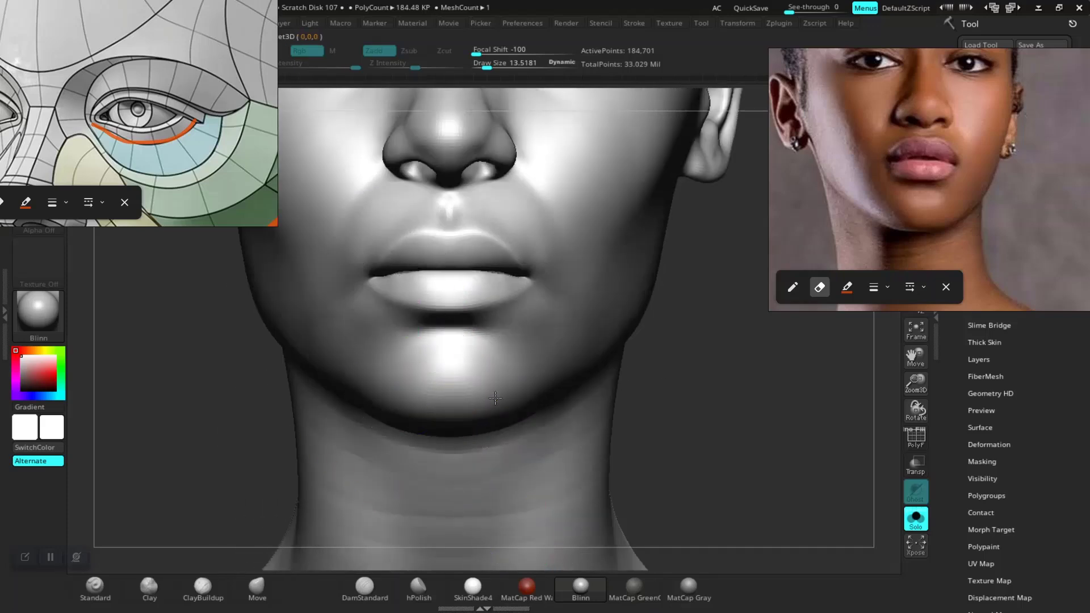
click(391, 404)
click(506, 411)
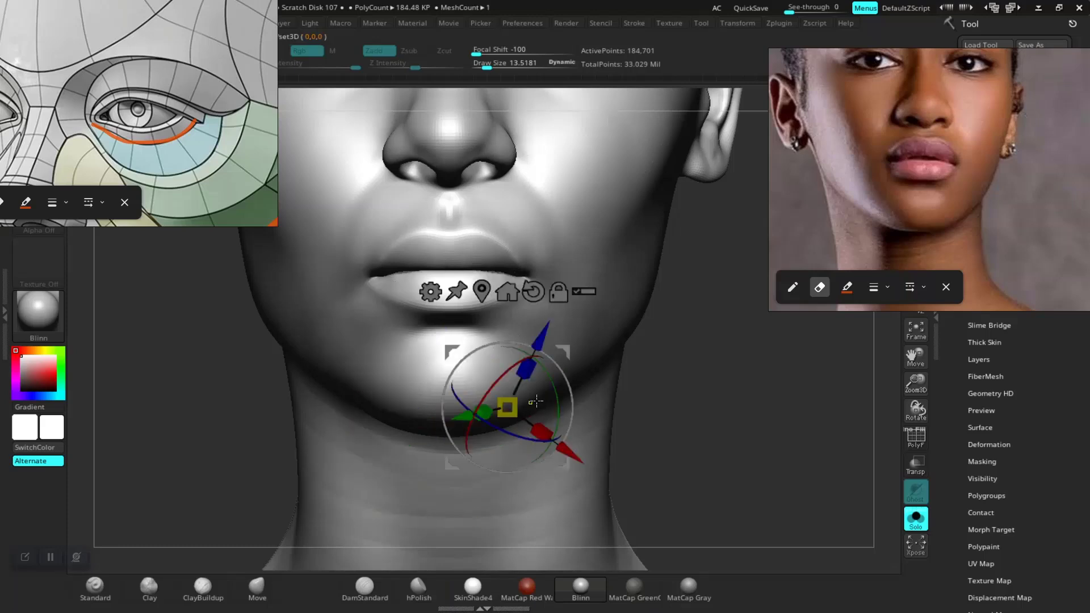
- Mask the whole head except the polygroup covering the lower lip, chin and neck
ctrl+right_drag(681, 399, 721, 398)
key(q)
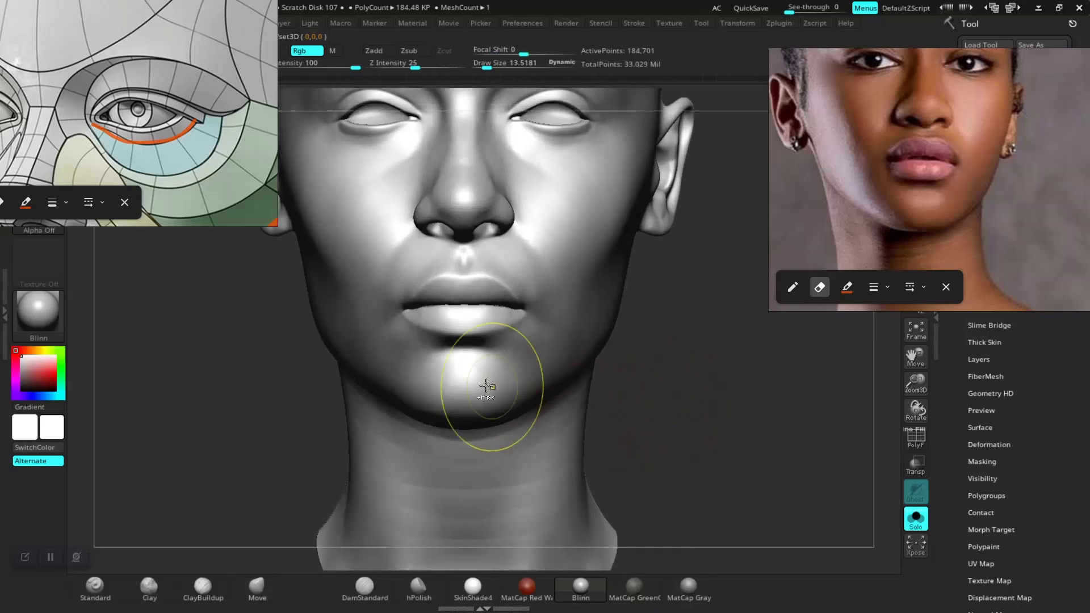
key(w)
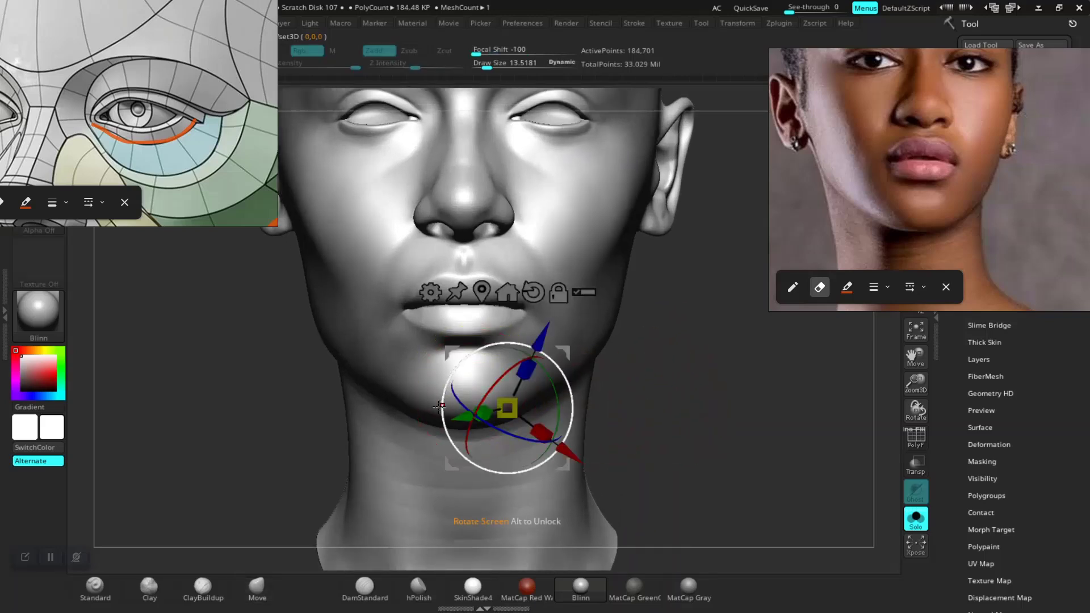
ctrl+click(412, 388)
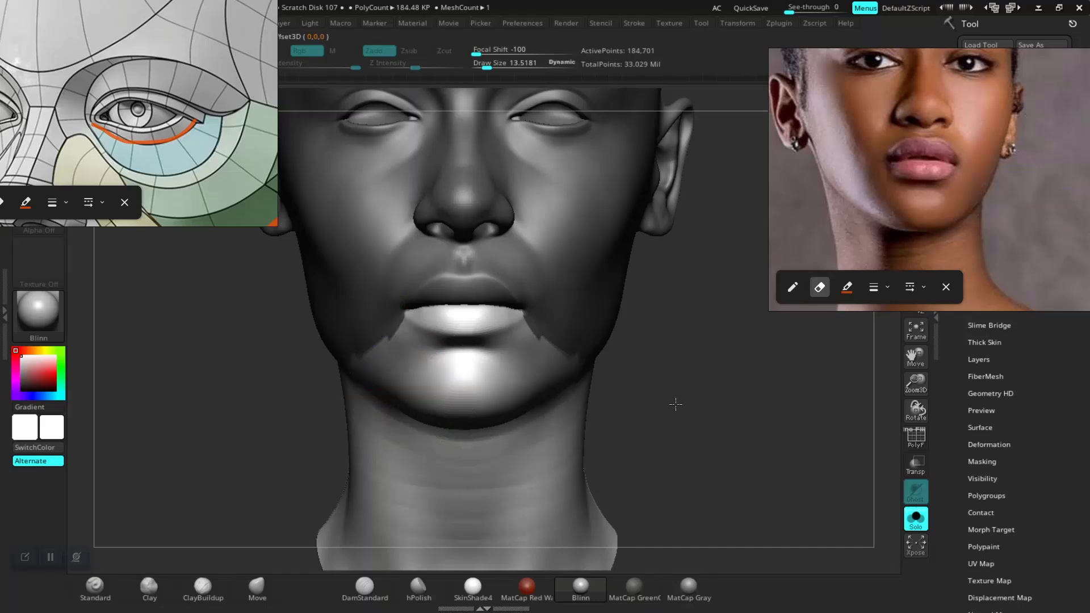
drag(673, 401, 655, 431)
alt+right_drag(658, 433, 646, 450)
ctrl+right_drag(646, 449, 745, 416)
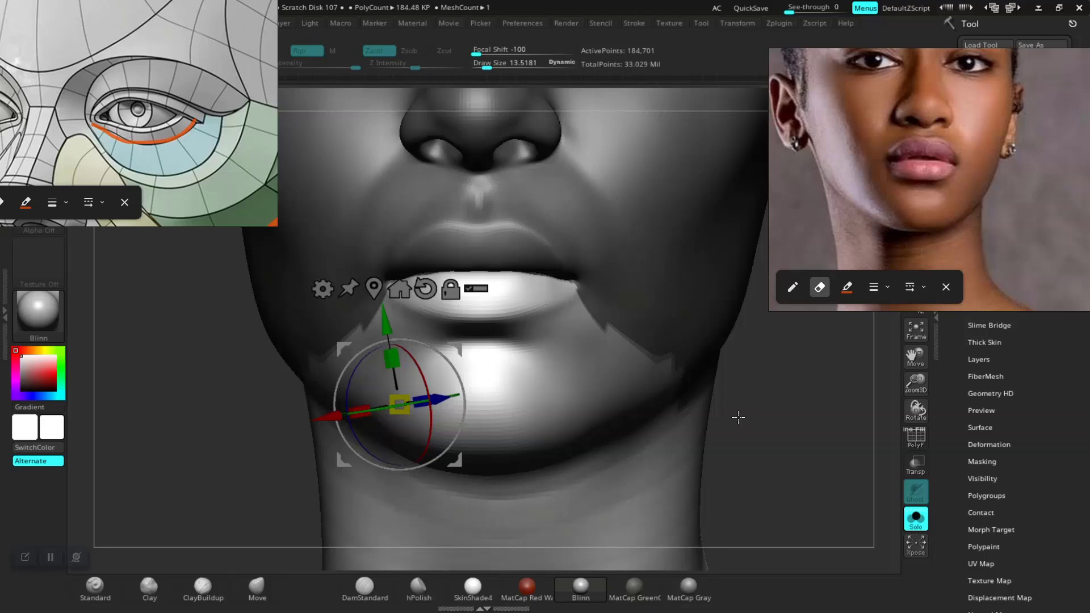
- Lower the head by two subdivision levels and invert the mask onto the lower lip, chin and neck
key(shift+d)
key(shift+d)
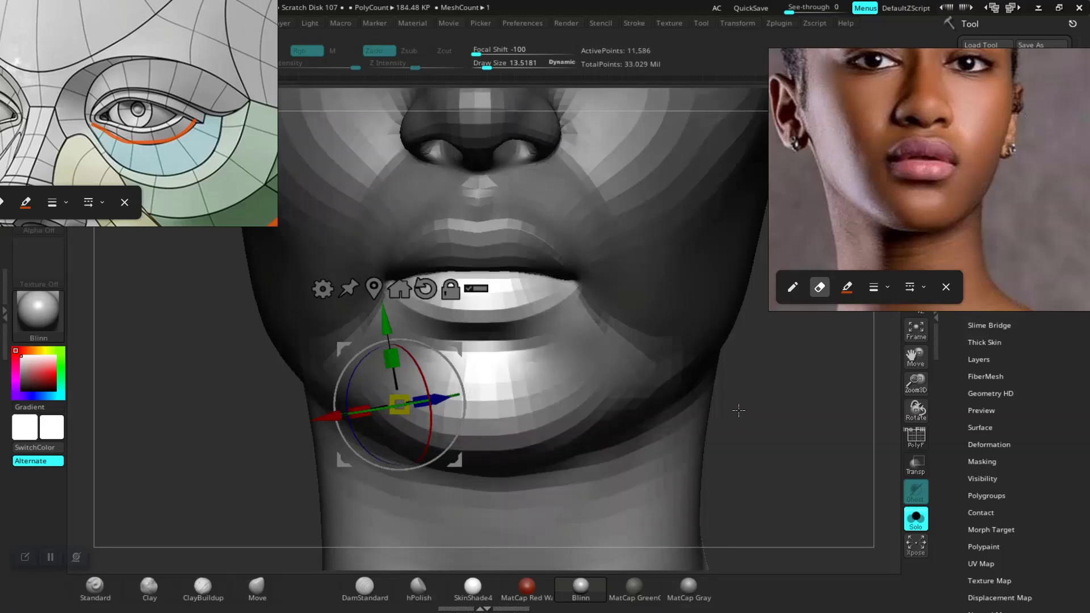
ctrl+click(761, 432)
click(596, 351)
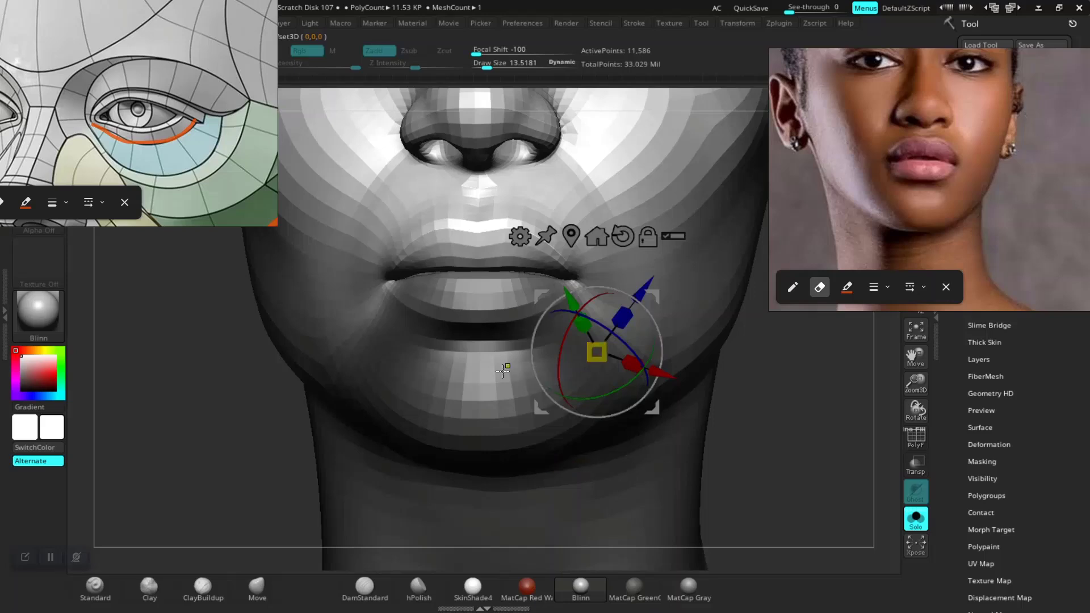
key(q)
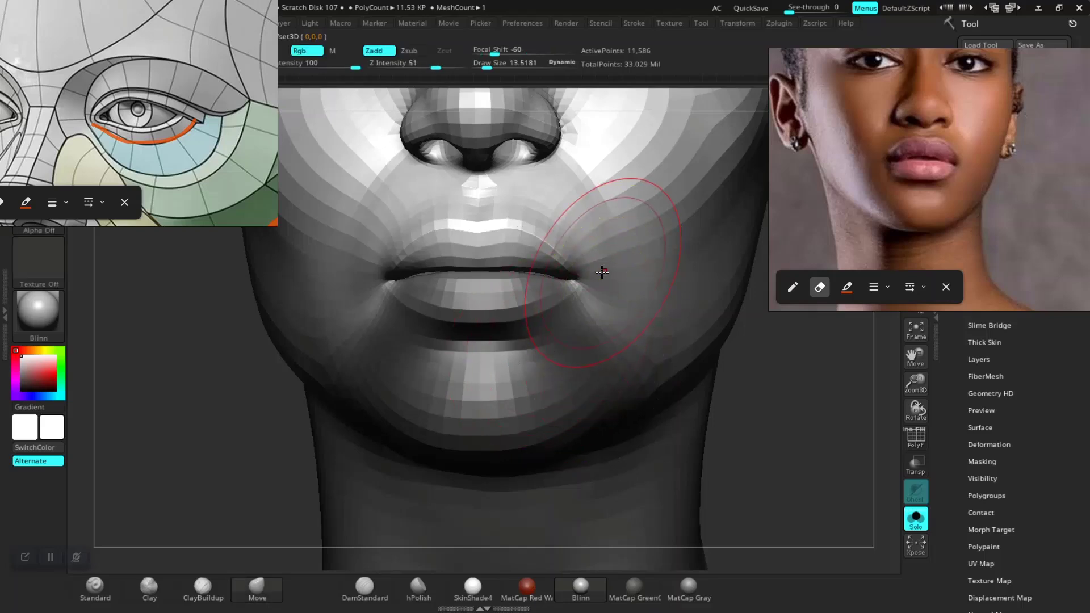
- Smooth the skin beside the mouth corner and raise the mesh by one subdivision level
shift+drag(623, 282, 621, 277)
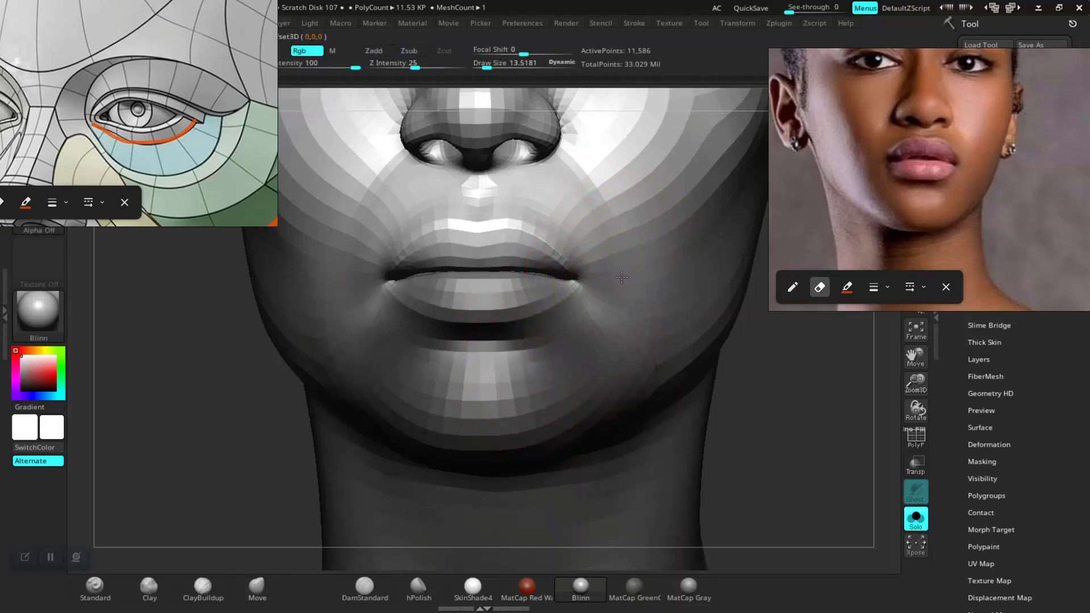
drag(790, 431, 744, 452)
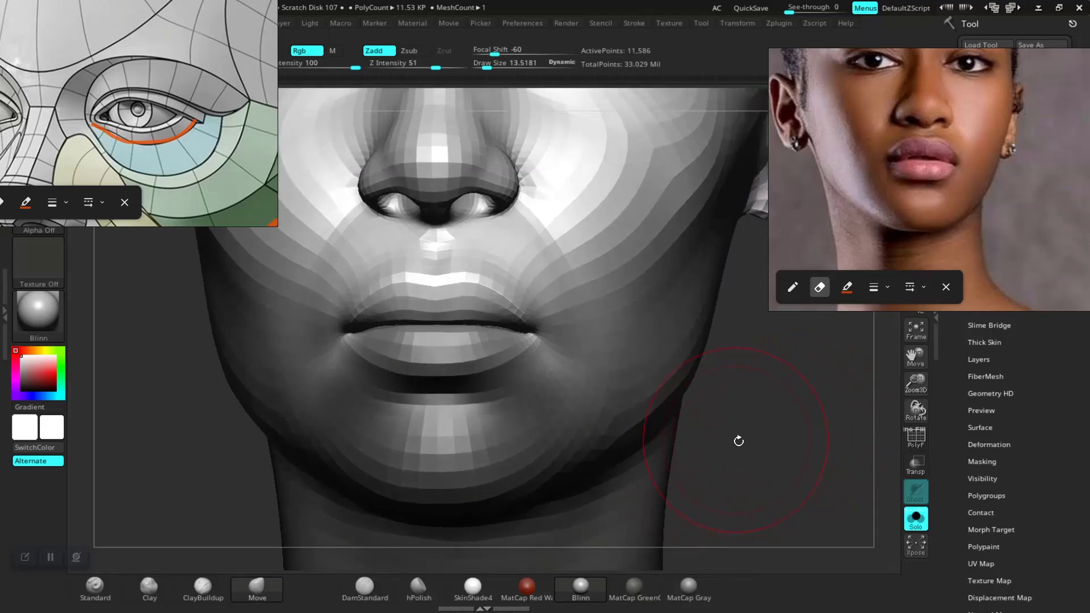
key(d)
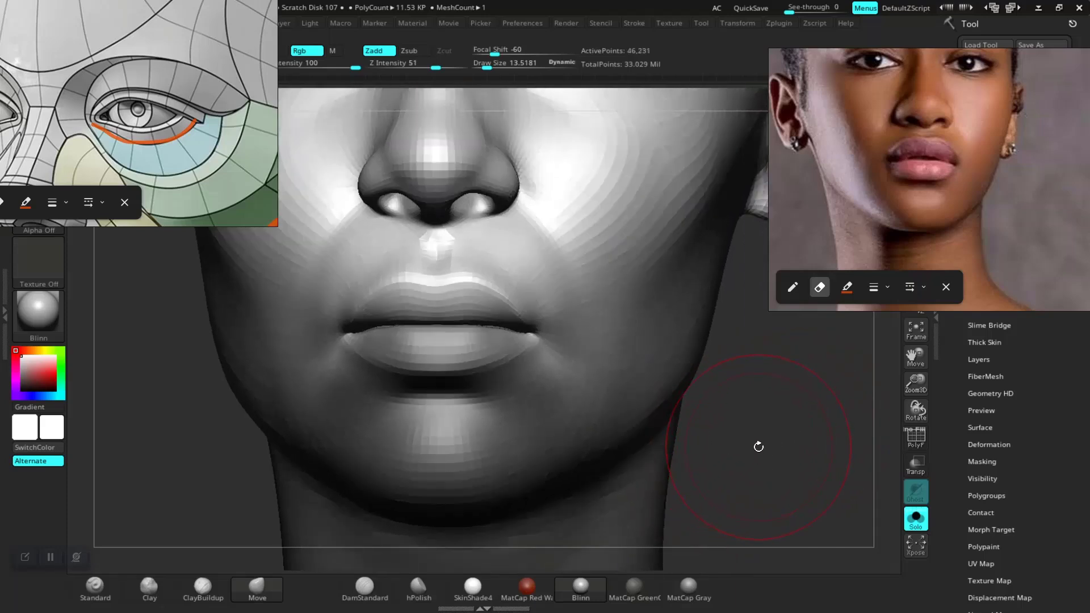
- Reduce the Move brush's draw size to about 4.56 and nudge the lower lip's edge near the mouth corner
mouse_move(755, 455)
mouse_down()
mouse_move(768, 446)
mouse_move(741, 456)
mouse_up()
mouse_move(744, 458)
alt+mouse_down()
mouse_move(744, 479)
mouse_move(751, 462)
mouse_move(727, 453)
alt+mouse_up()
key(space)
drag(662, 373, 658, 373)
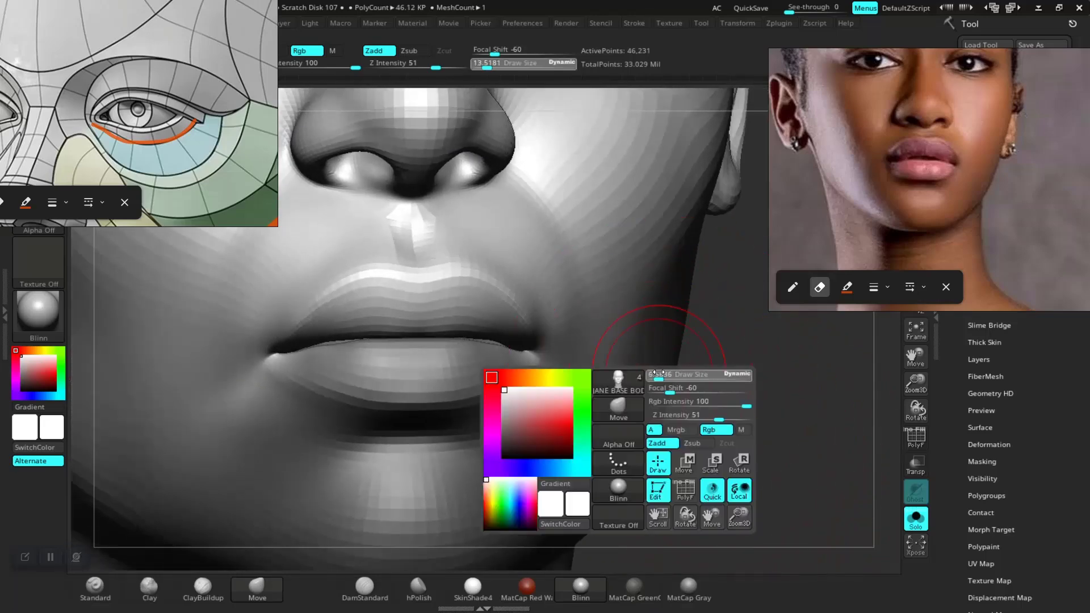
drag(726, 441, 766, 468)
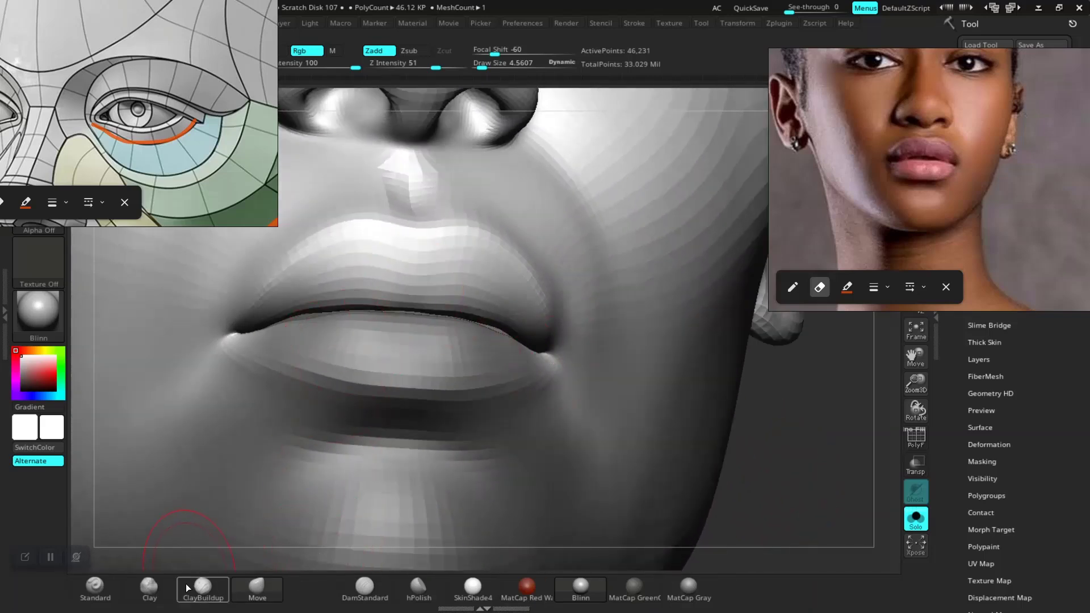
drag(273, 394, 278, 372)
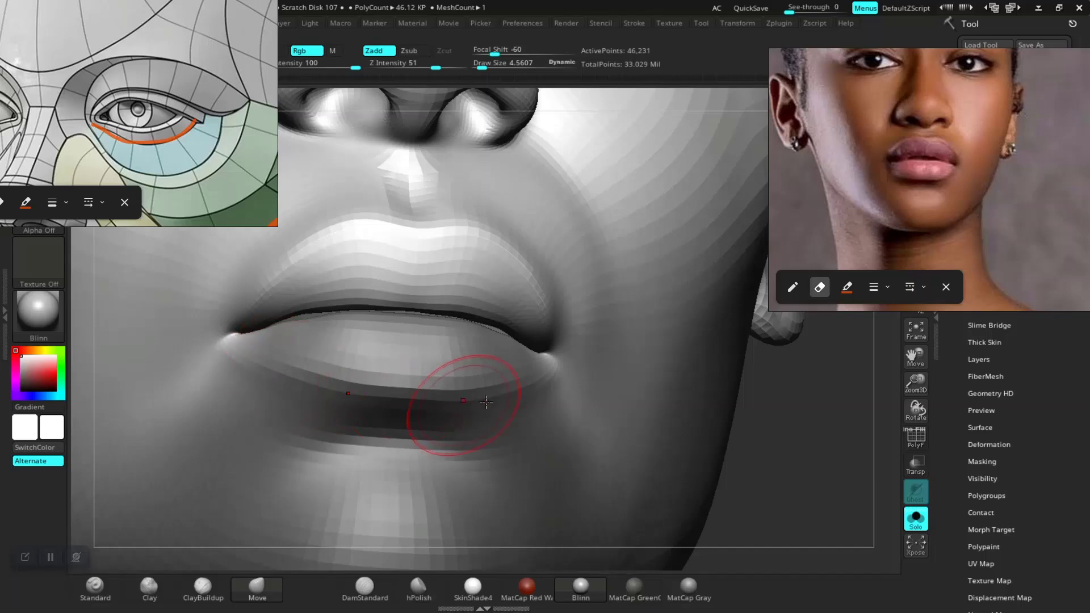
- Switch to the Inflat brush for adding volume to the lips
drag(749, 428, 755, 446)
key(b)
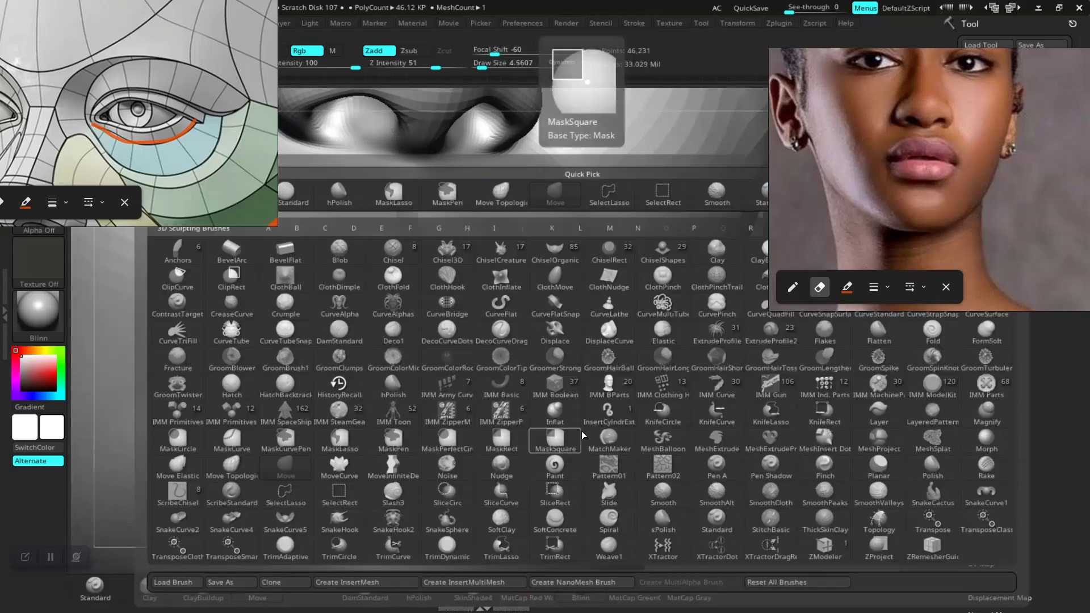
key(i)
key(n)
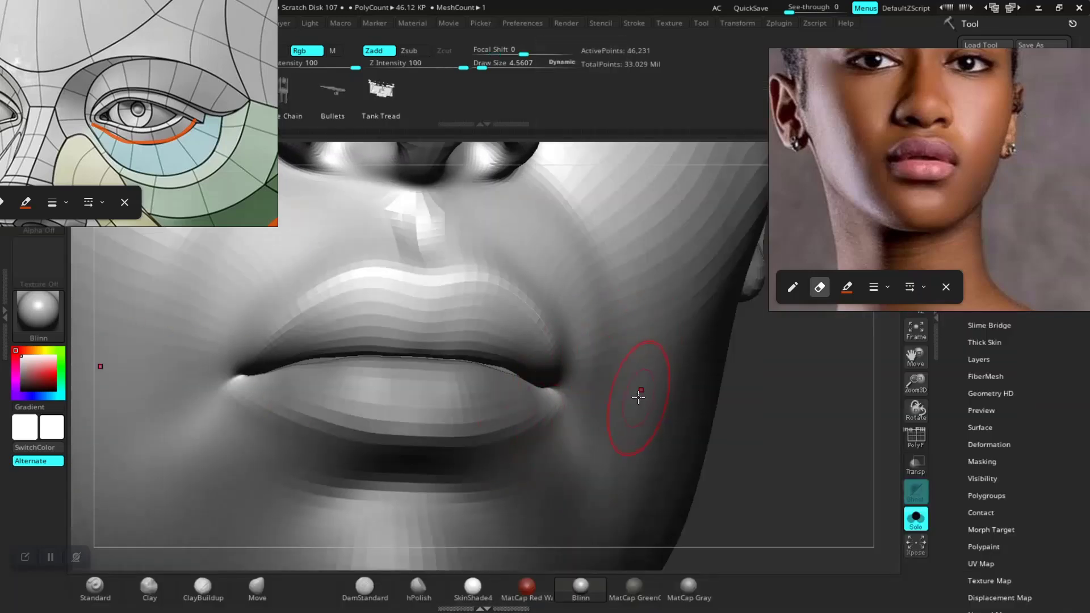
key(b)
key(i)
key(n)
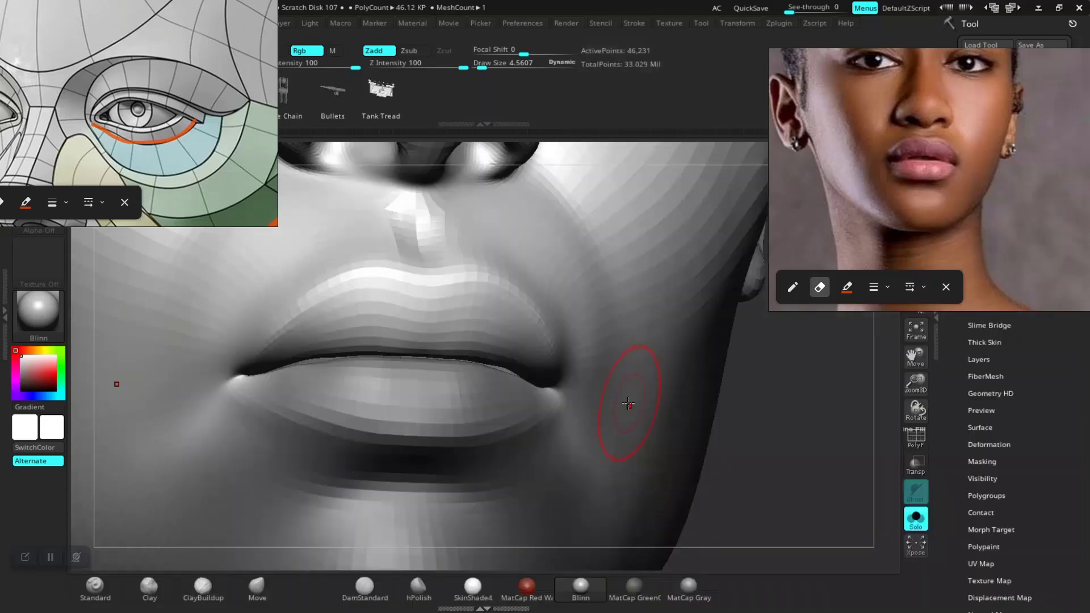
key(b)
key(i)
key(n)
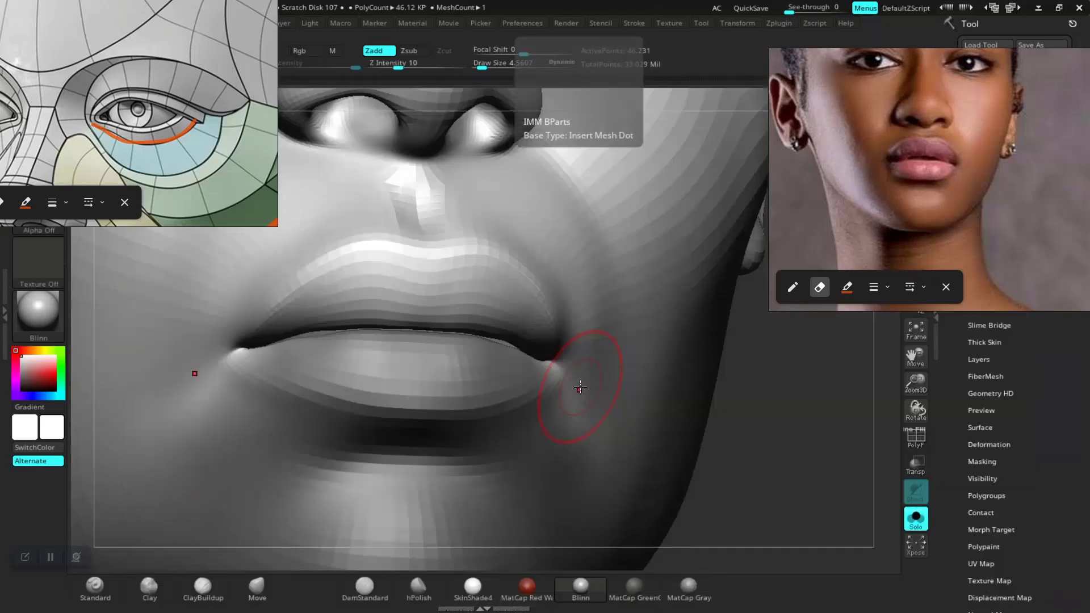
- Set the brush draw size to about 5.56 and inflate the upper lip on both sides of its centre
drag(756, 409, 690, 400)
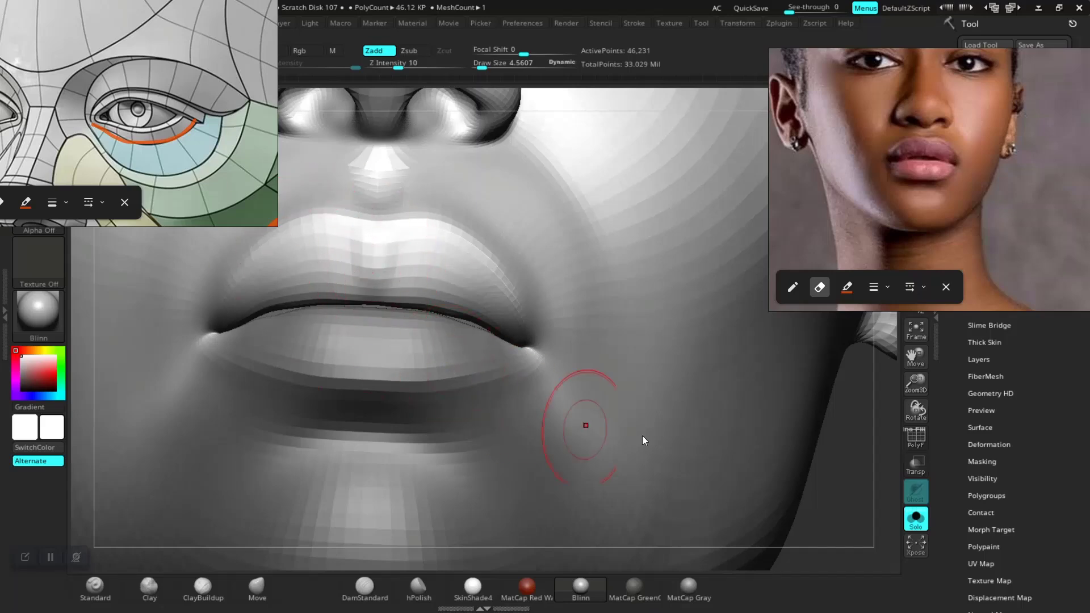
drag(822, 486, 773, 446)
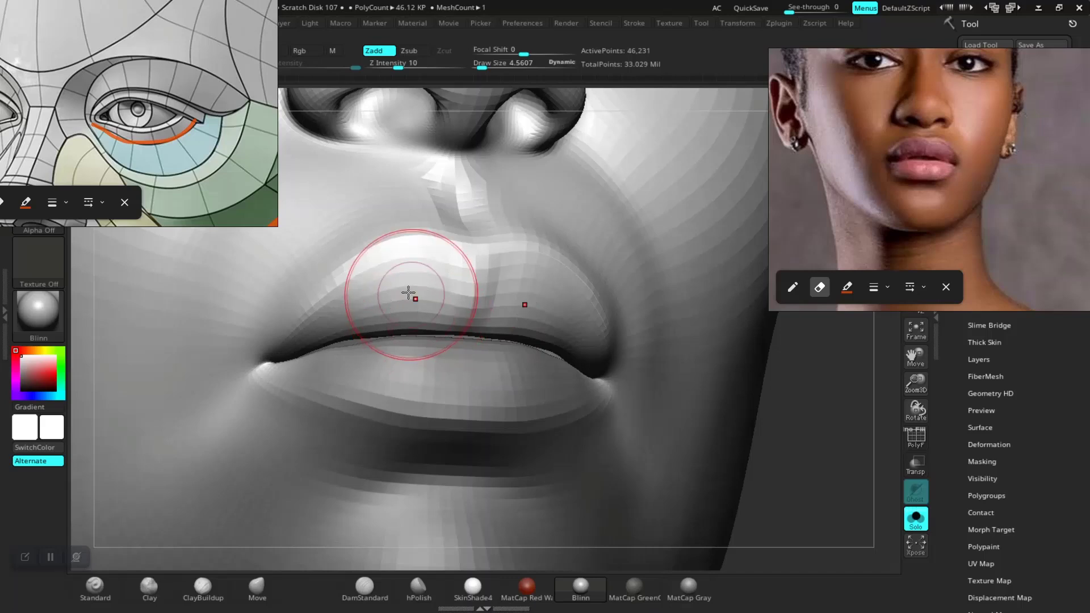
key(space)
drag(402, 283, 407, 282)
key(space)
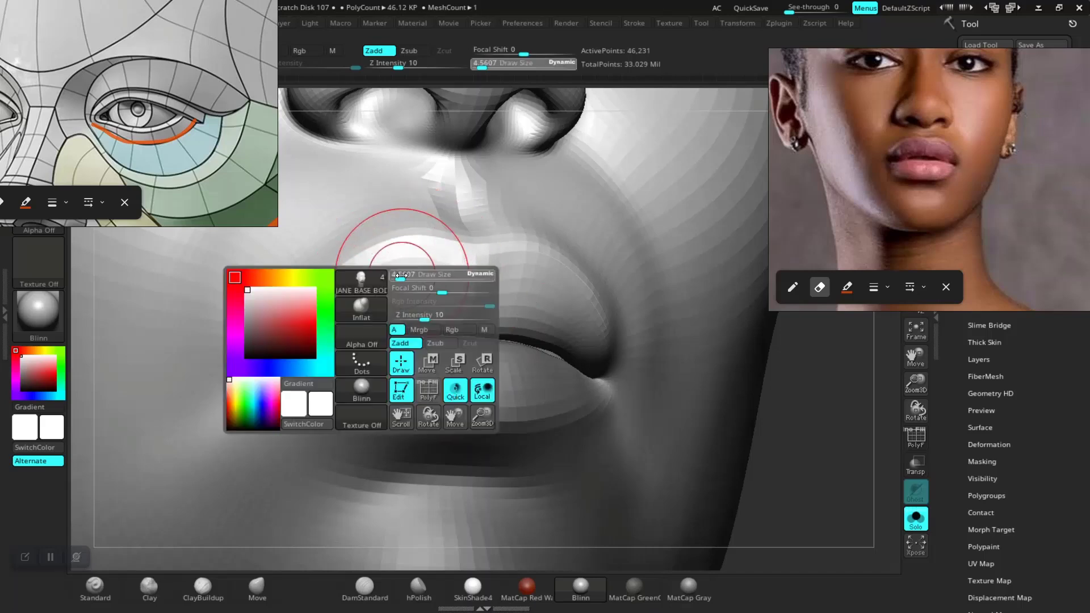
key(bracketright)
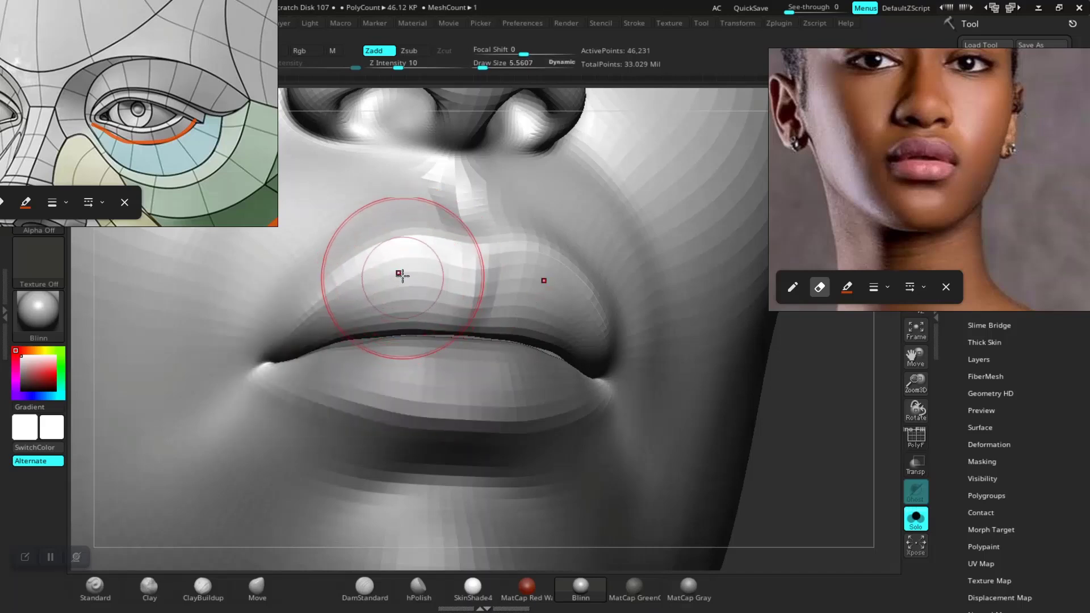
drag(419, 288, 409, 318)
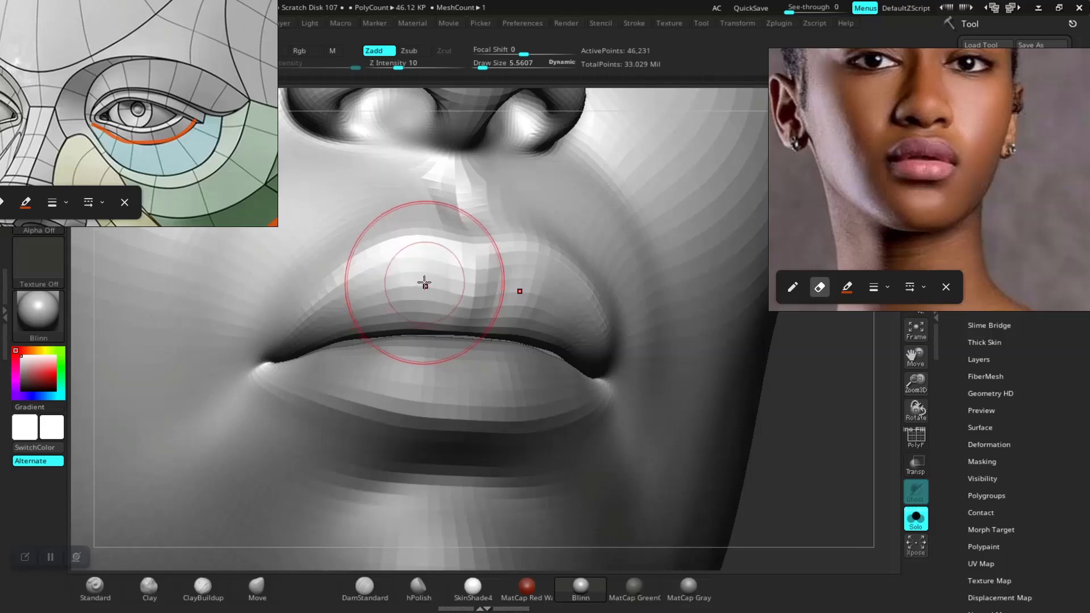
mouse_move(426, 284)
mouse_down()
mouse_move(428, 274)
mouse_move(358, 302)
mouse_up()
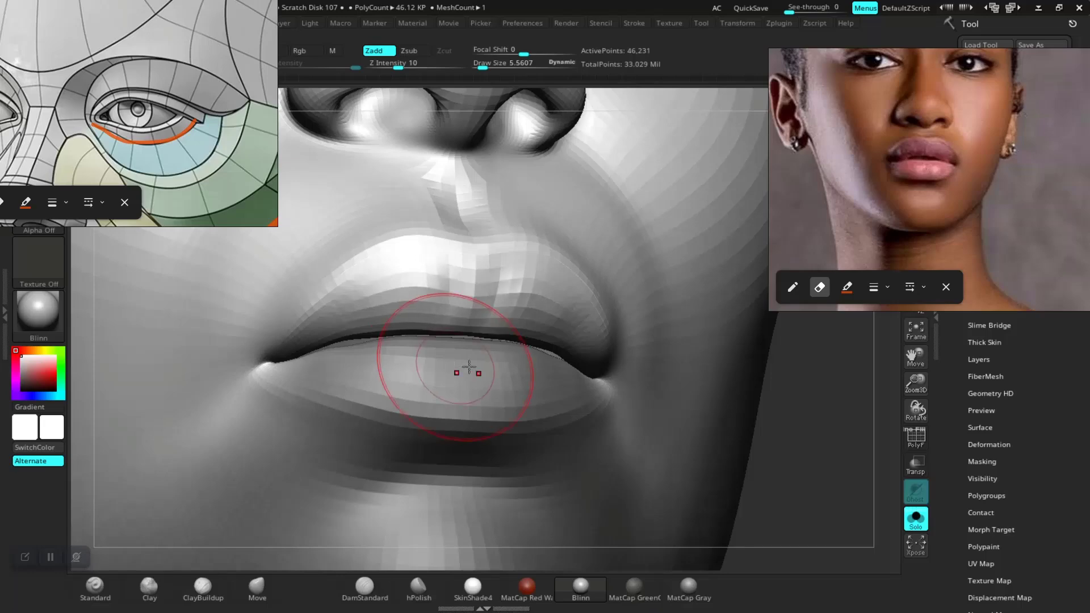
- Examine the volume of the inflated lips in profile, from below and from the front
alt+drag(803, 465, 642, 399)
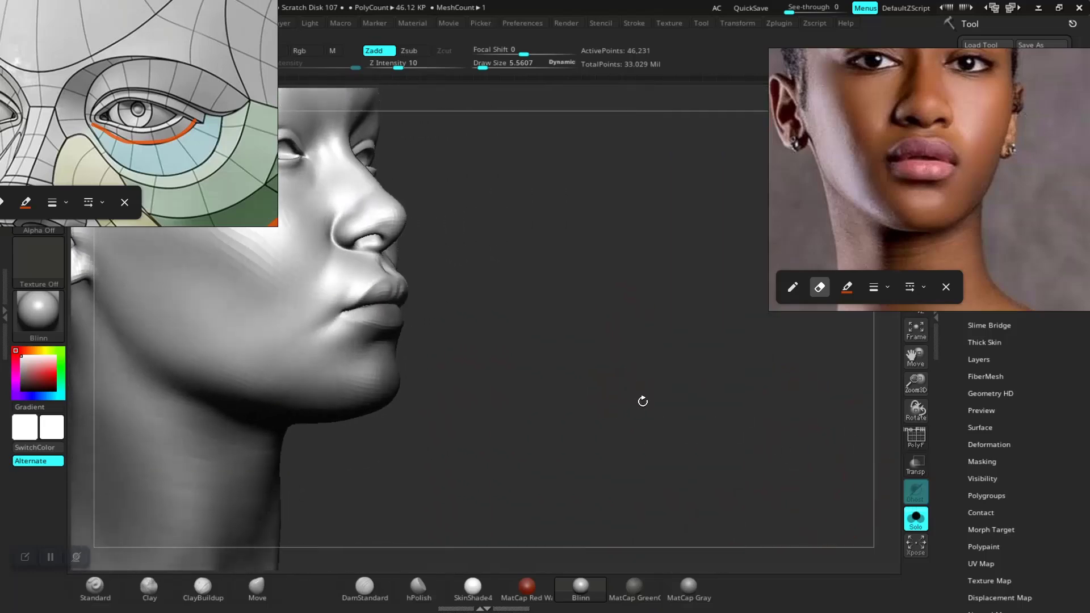
drag(598, 430, 663, 414)
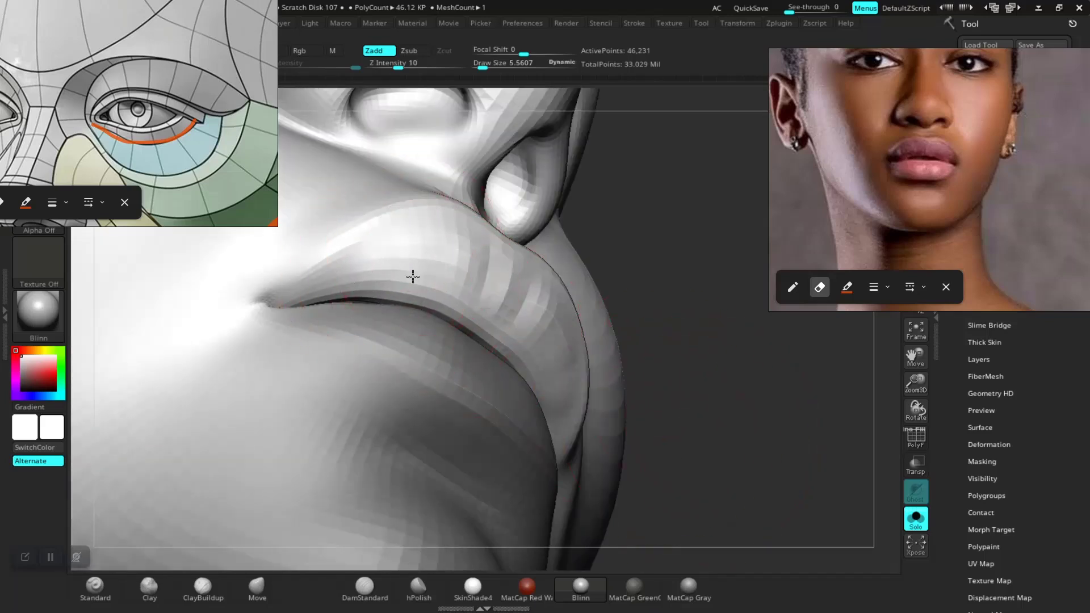
key(1)
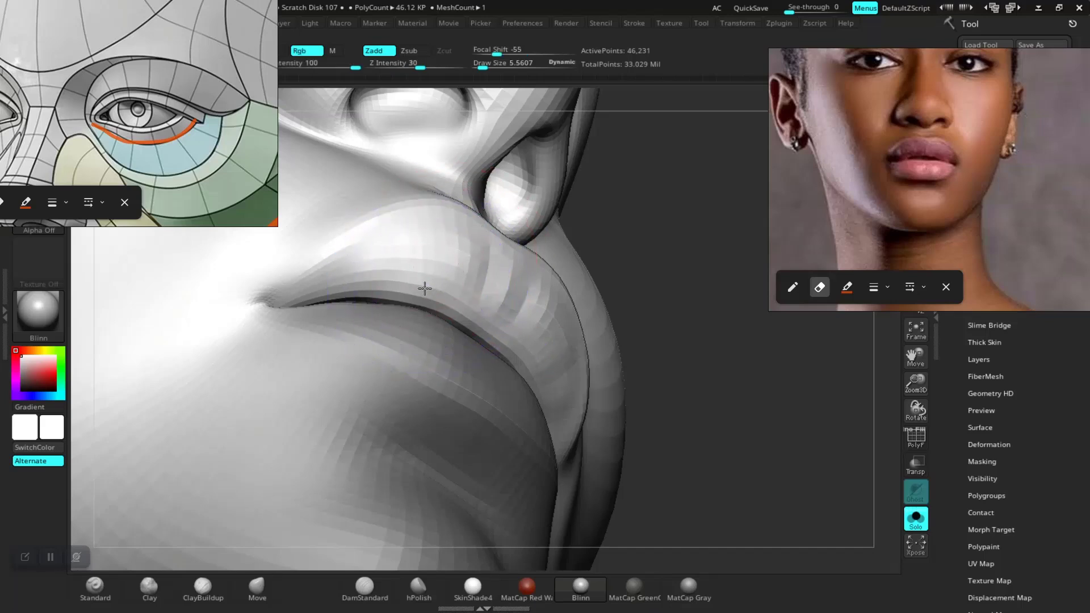
scroll(693, 418, down, 10)
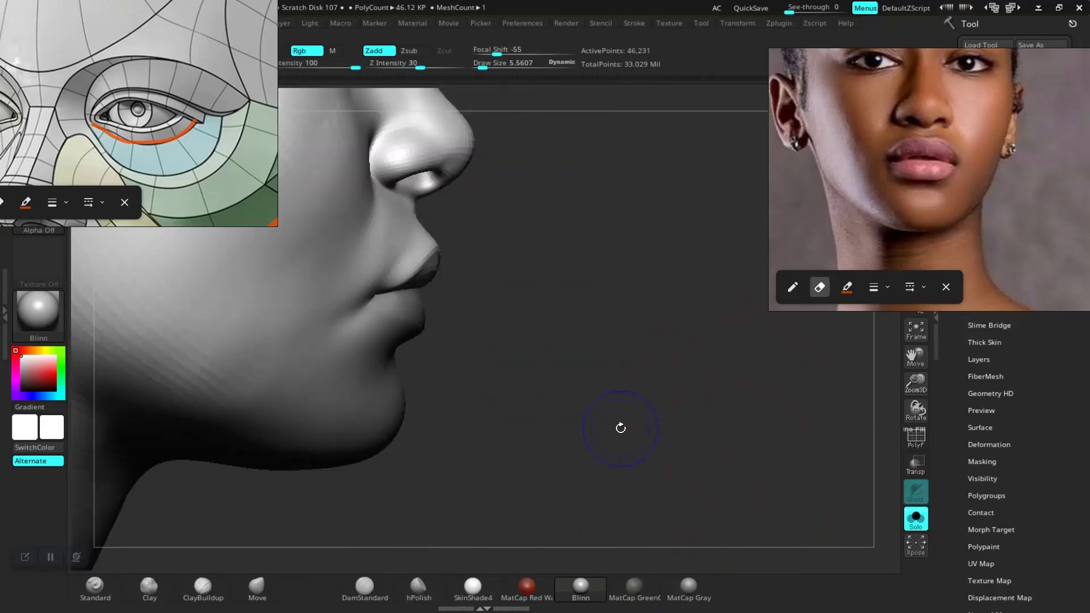
key(2)
drag(625, 407, 670, 400)
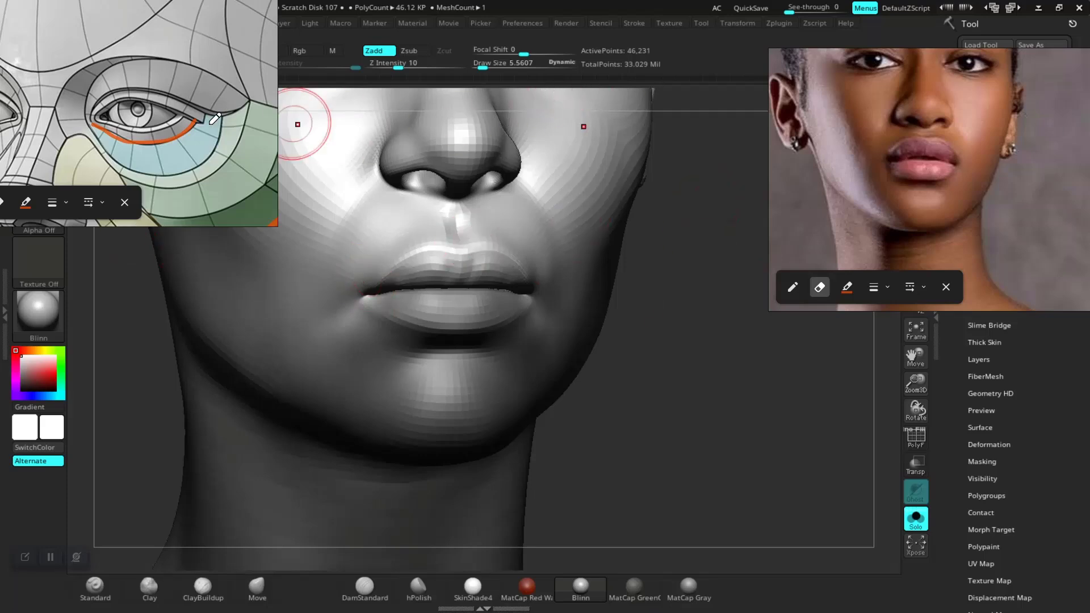
- Browse the head reference board for the Anatomy for Sculptors lip diagram
right_drag(162, 102, 315, 171)
scroll(205, 66, down, 3)
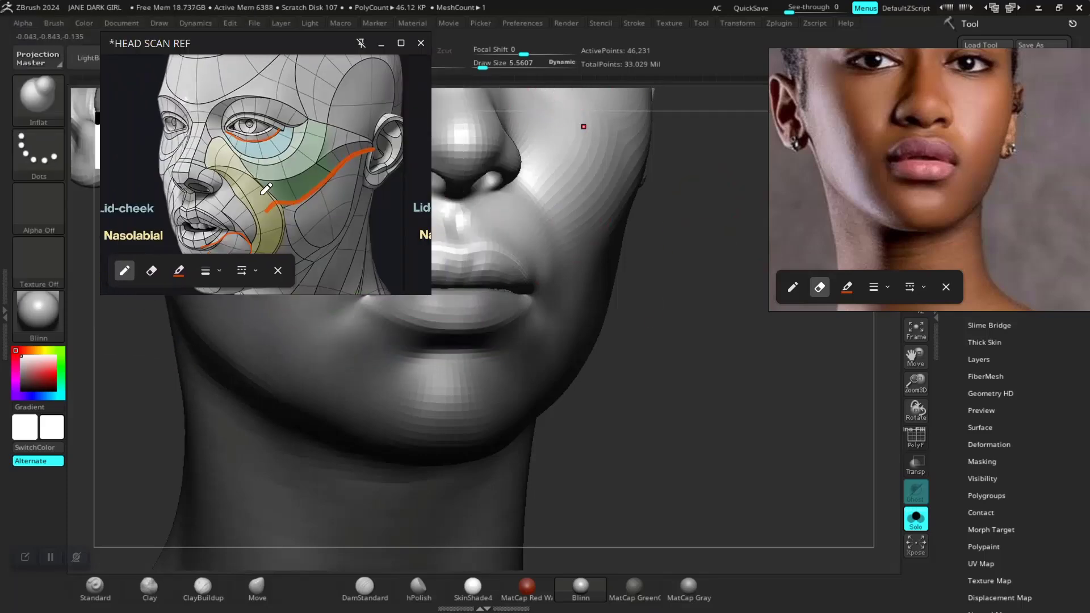
scroll(265, 189, down, 6)
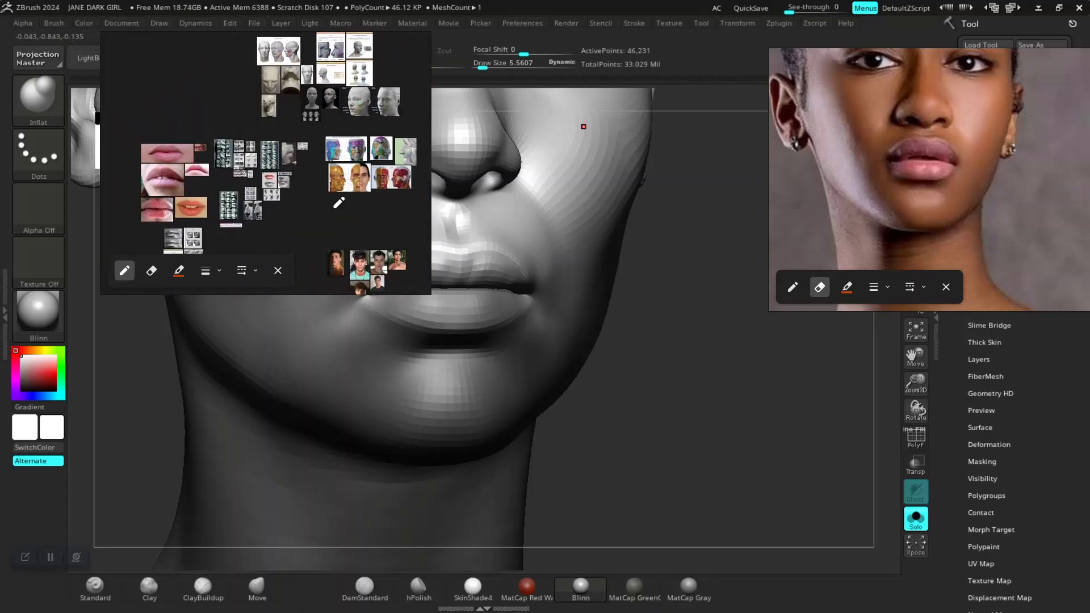
scroll(263, 201, up, 10)
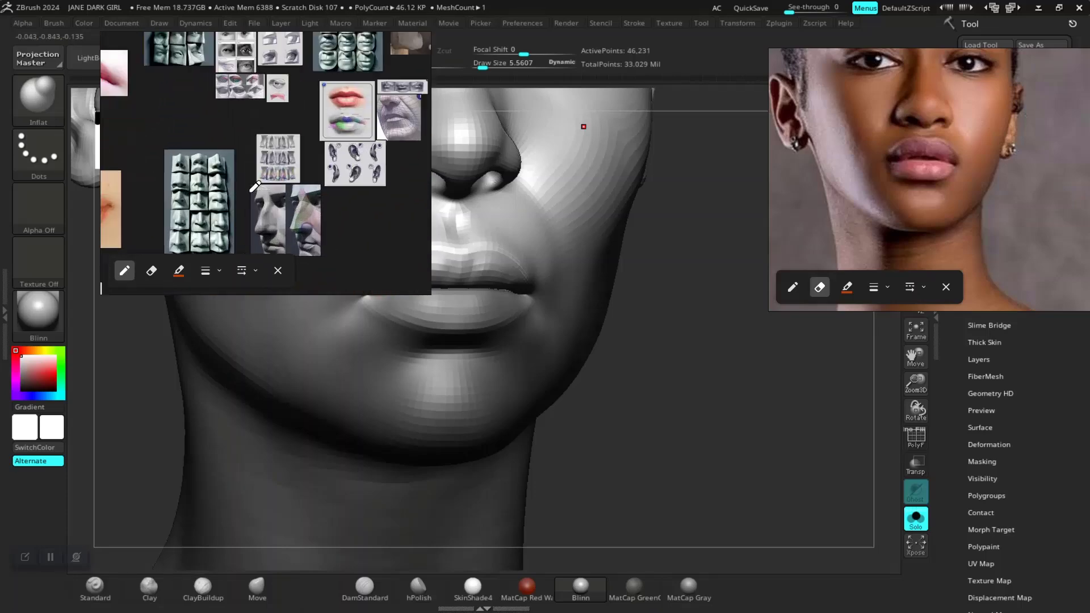
scroll(302, 180, down, 4)
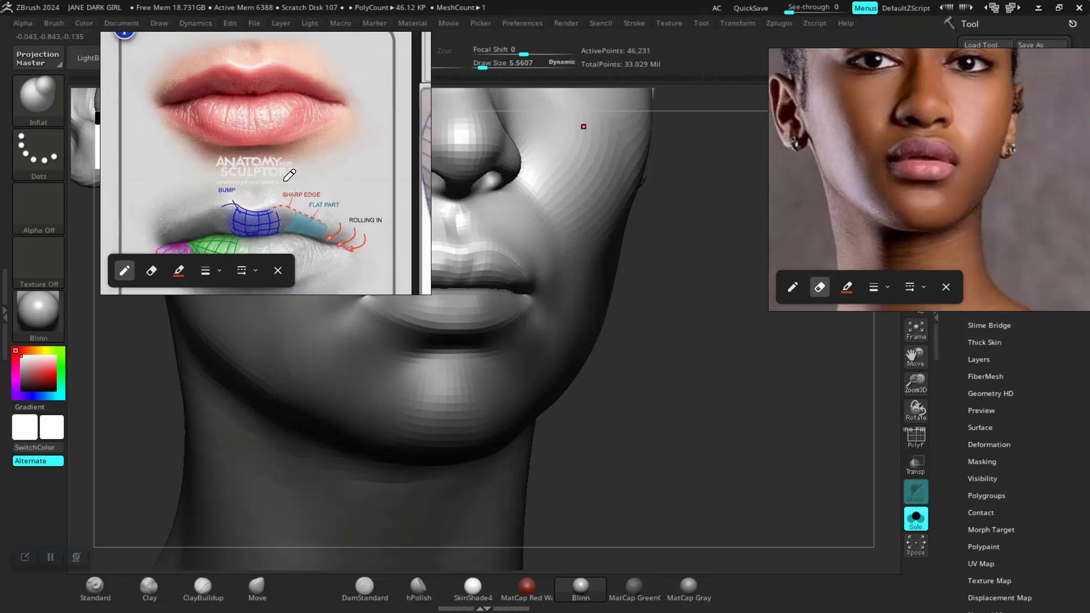
scroll(302, 179, down, 2)
scroll(285, 151, up, 6)
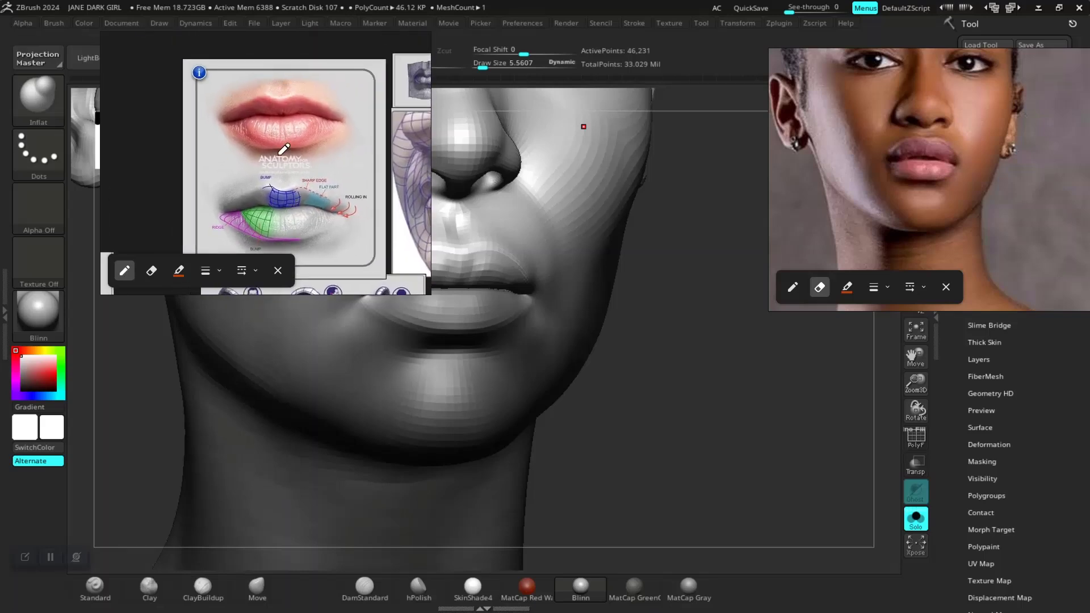
- Study the bump, ridge, sharp edge and flat part marked on the lip diagram
middle_drag(303, 169, 296, 150)
scroll(302, 149, down, 4)
scroll(296, 173, up, 2)
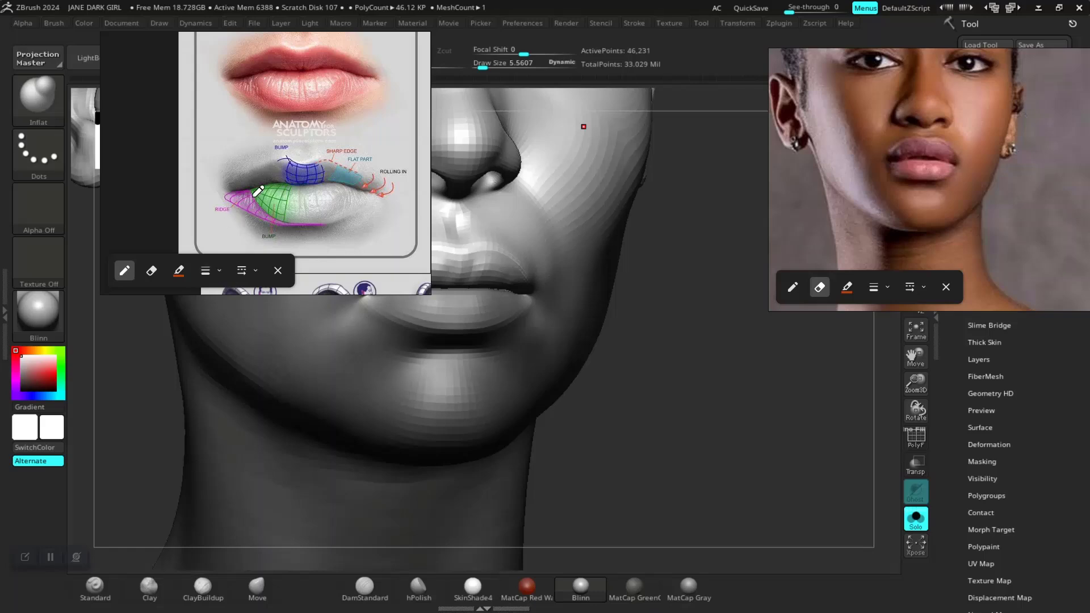
scroll(265, 178, up, 3)
mouse_move(282, 169)
middle_down()
mouse_move(218, 121)
mouse_move(219, 170)
mouse_move(187, 107)
mouse_move(207, 156)
mouse_move(229, 168)
middle_up()
scroll(221, 128, down, 1)
scroll(226, 123, down, 1)
scroll(226, 170, down, 3)
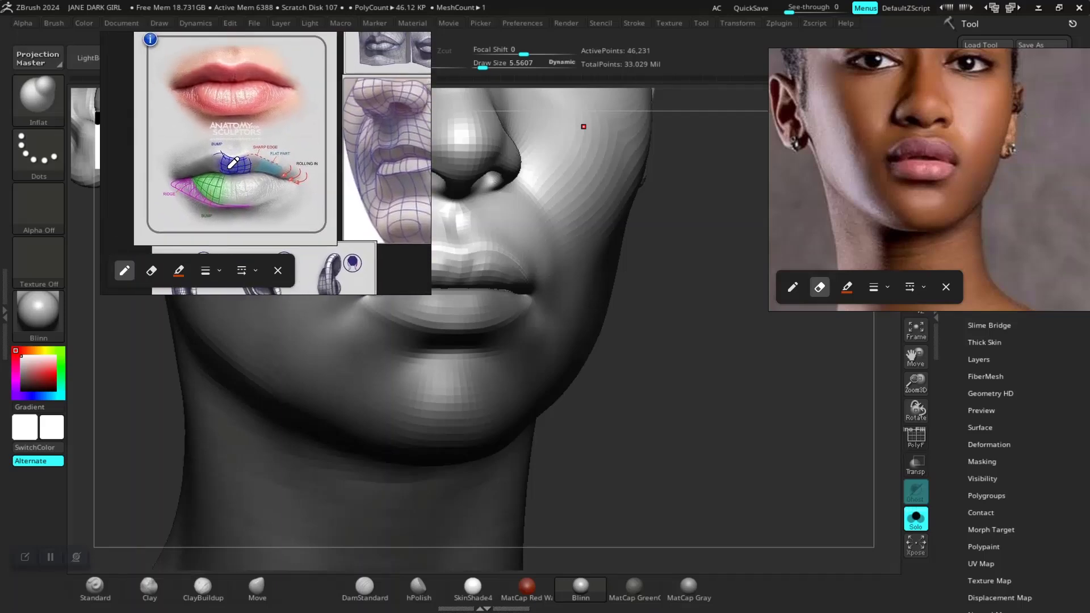
- Outline the upper and lower lip volumes in orange over the anatomy diagram and over the portrait photo's lips
scroll(230, 187, up, 2)
scroll(229, 188, up, 3)
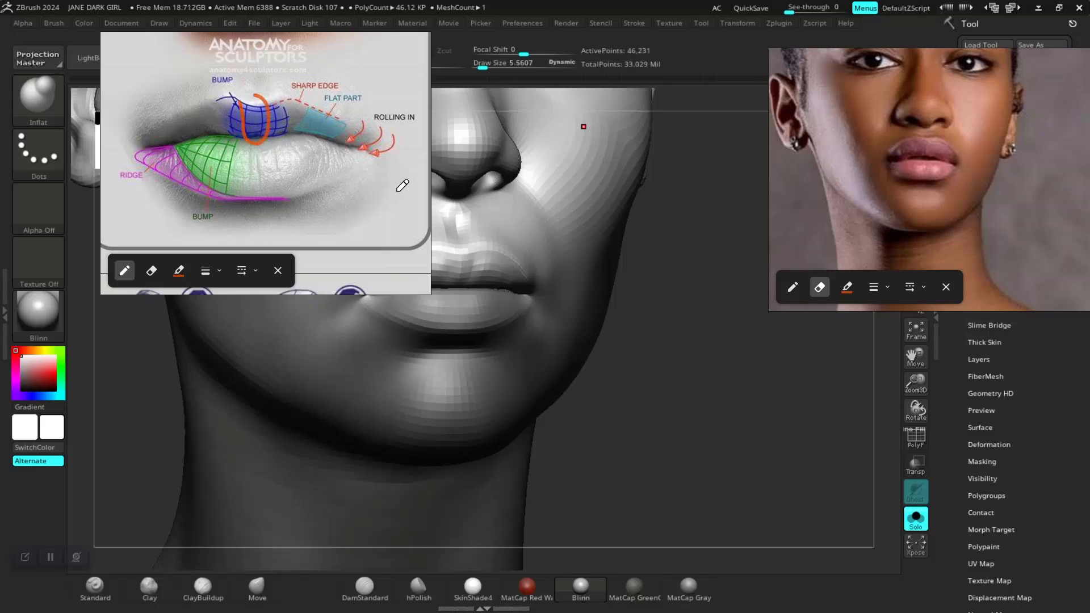
drag(388, 190, 339, 187)
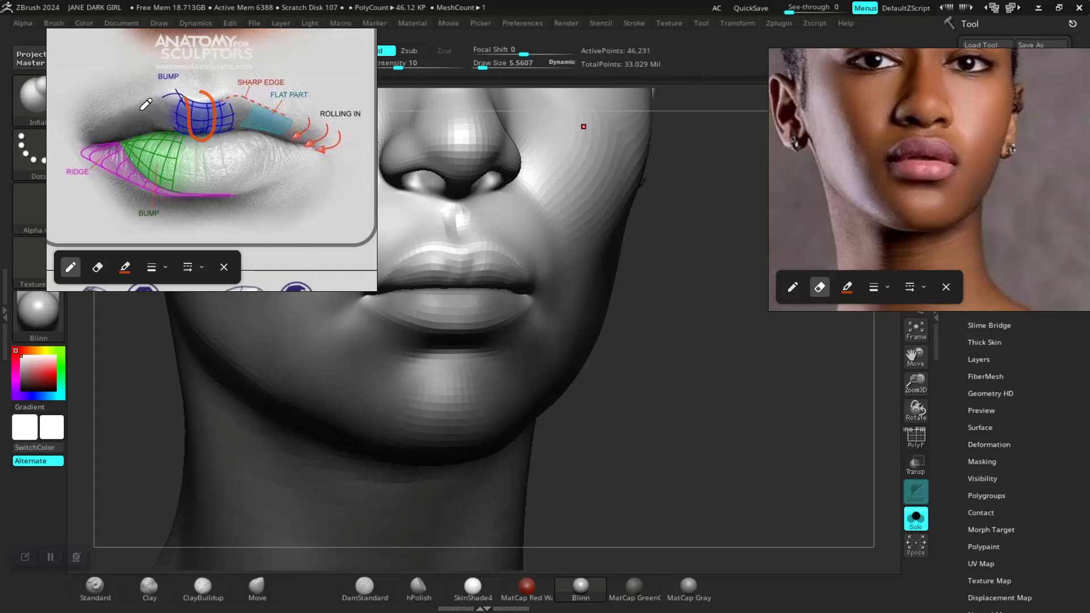
drag(142, 110, 161, 136)
drag(135, 121, 142, 129)
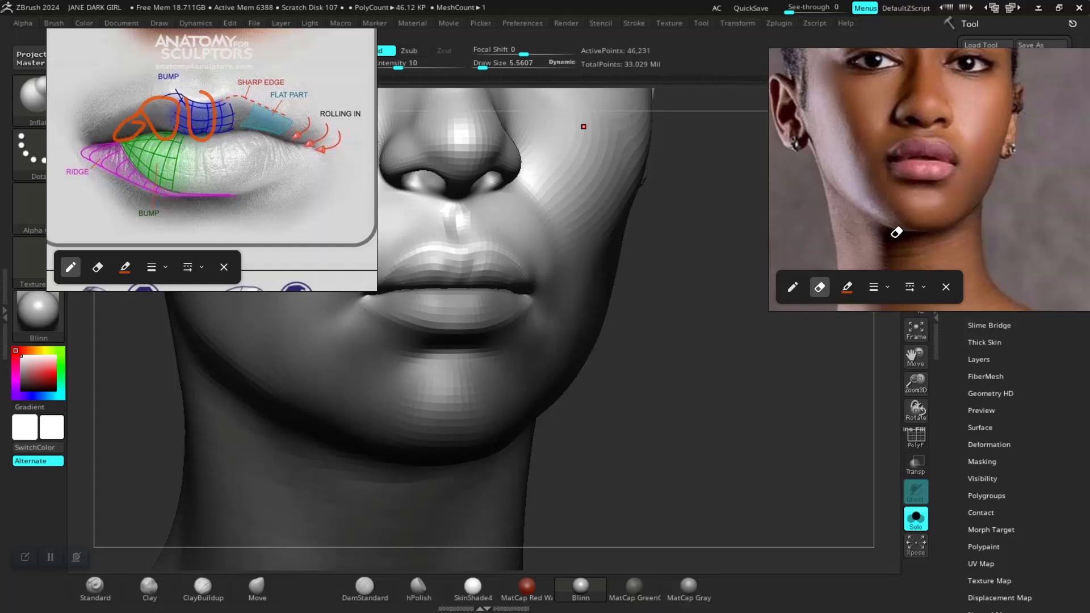
click(797, 288)
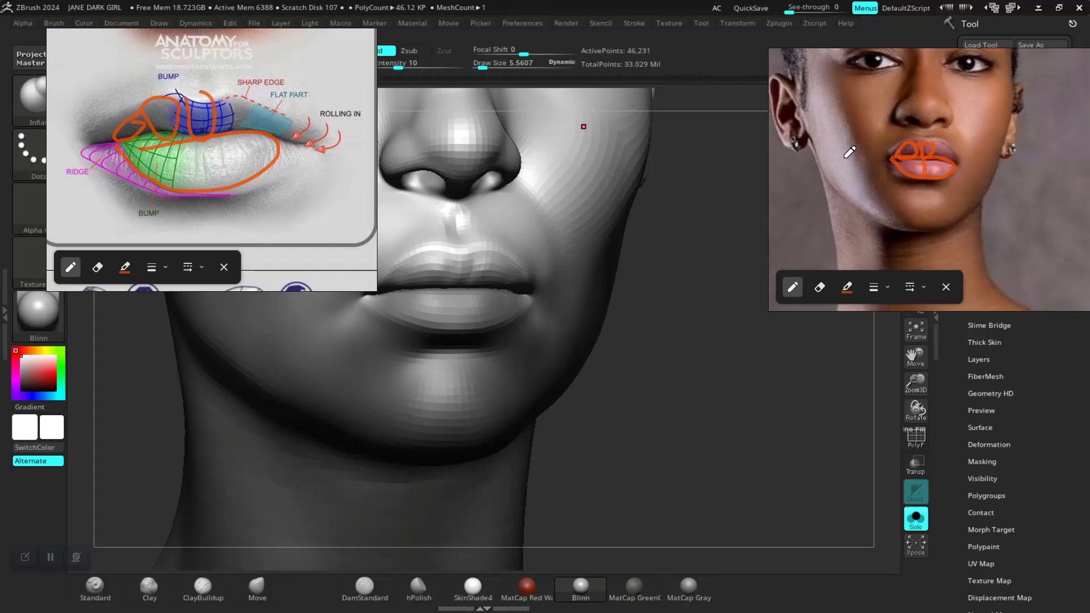
- Move the lip anatomy reference clear of the mouth and erase the orange outlines from the diagram and the portrait
drag(607, 422, 596, 426)
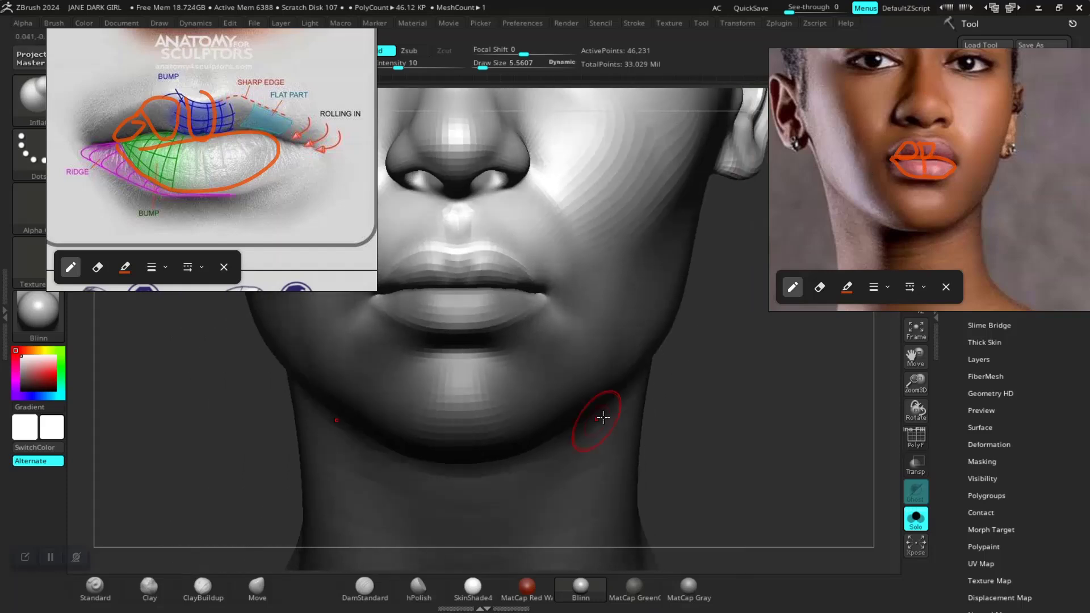
drag(229, 227, 192, 221)
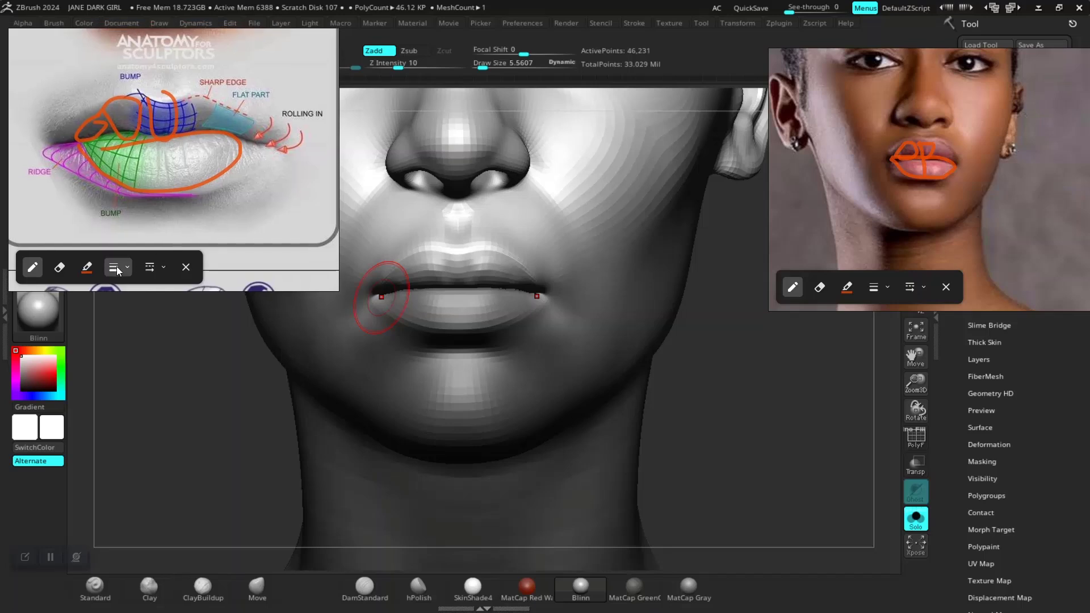
click(59, 267)
drag(97, 136, 206, 107)
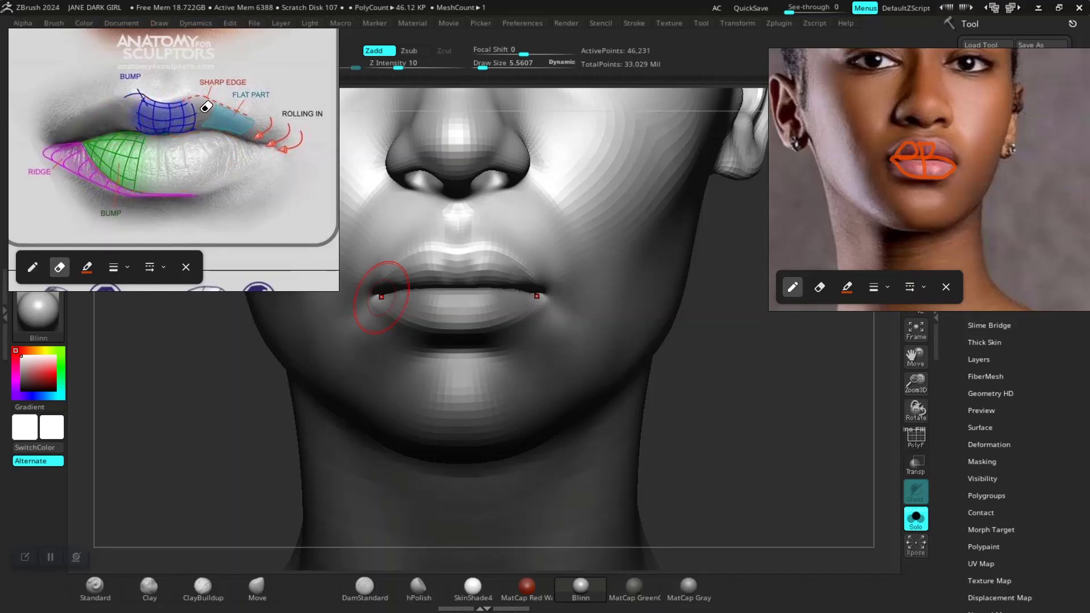
click(819, 287)
drag(959, 137, 949, 160)
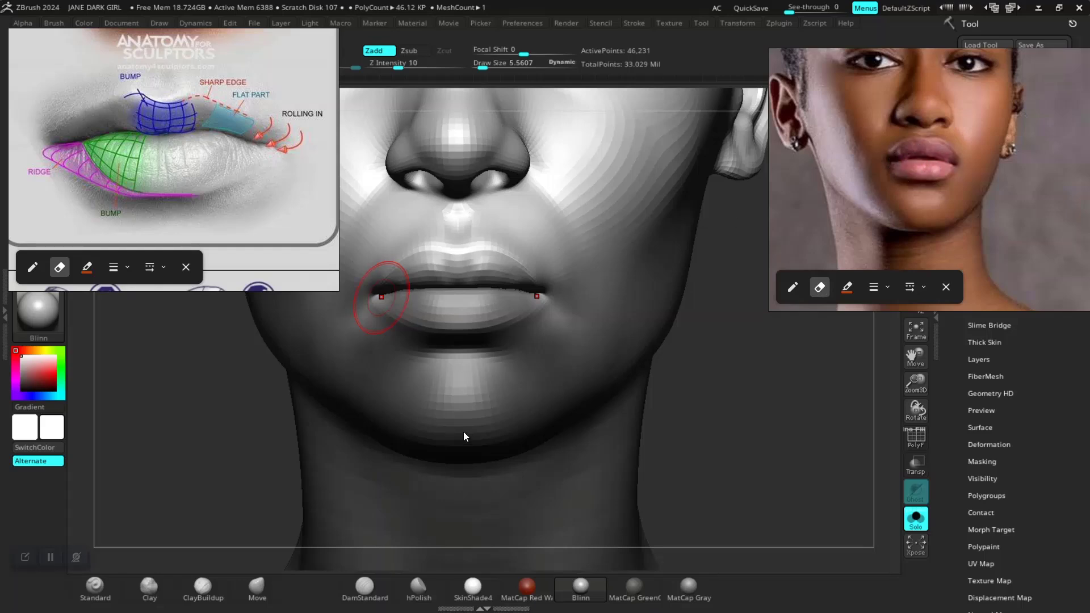
- Go one subdivision level higher on the head and reduce the brush draw size to about 4.56 for lip work
mouse_move(659, 441)
mouse_down()
mouse_move(696, 452)
mouse_move(788, 407)
mouse_move(751, 450)
mouse_up()
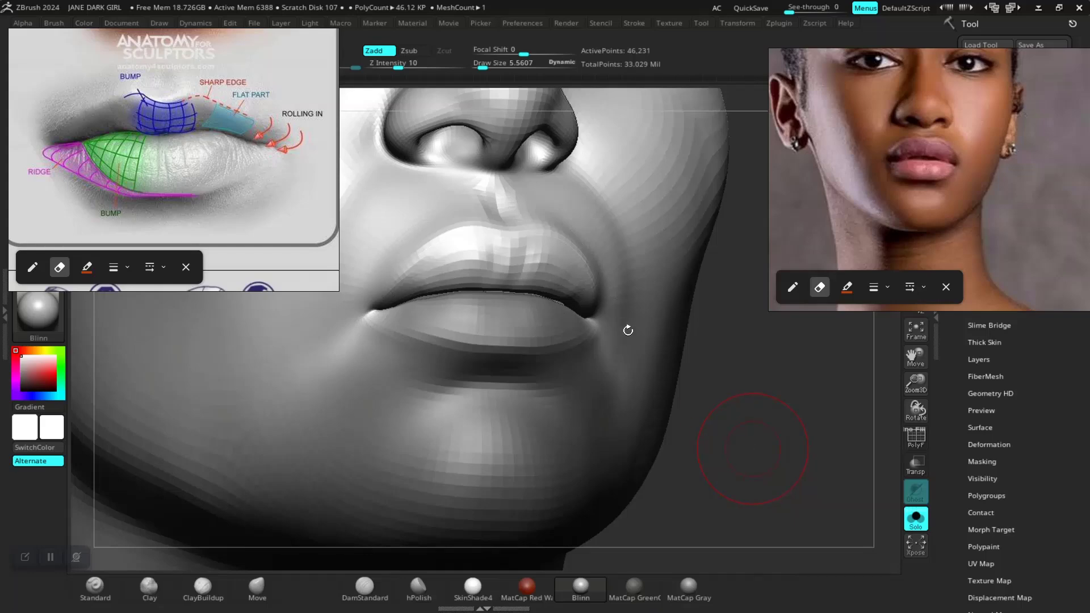
key(d)
mouse_move(774, 437)
mouse_down()
mouse_move(750, 433)
mouse_move(763, 413)
mouse_move(733, 415)
mouse_move(785, 445)
mouse_move(781, 424)
mouse_move(793, 455)
mouse_move(806, 454)
mouse_up()
key(space)
click(441, 265)
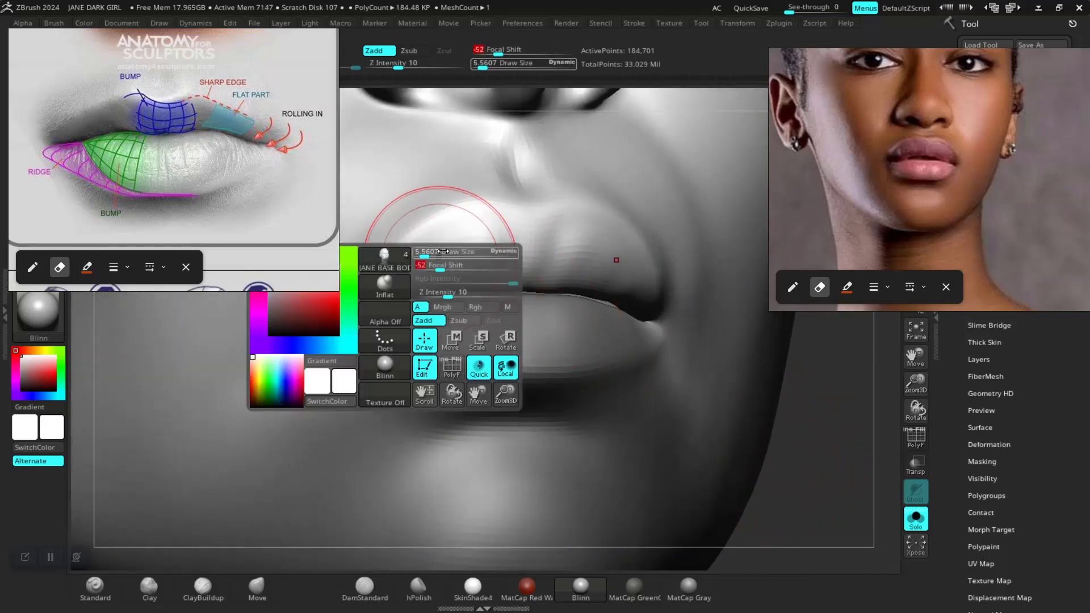
mouse_move(443, 251)
mouse_down()
mouse_move(469, 256)
mouse_move(471, 268)
mouse_up()
key(space)
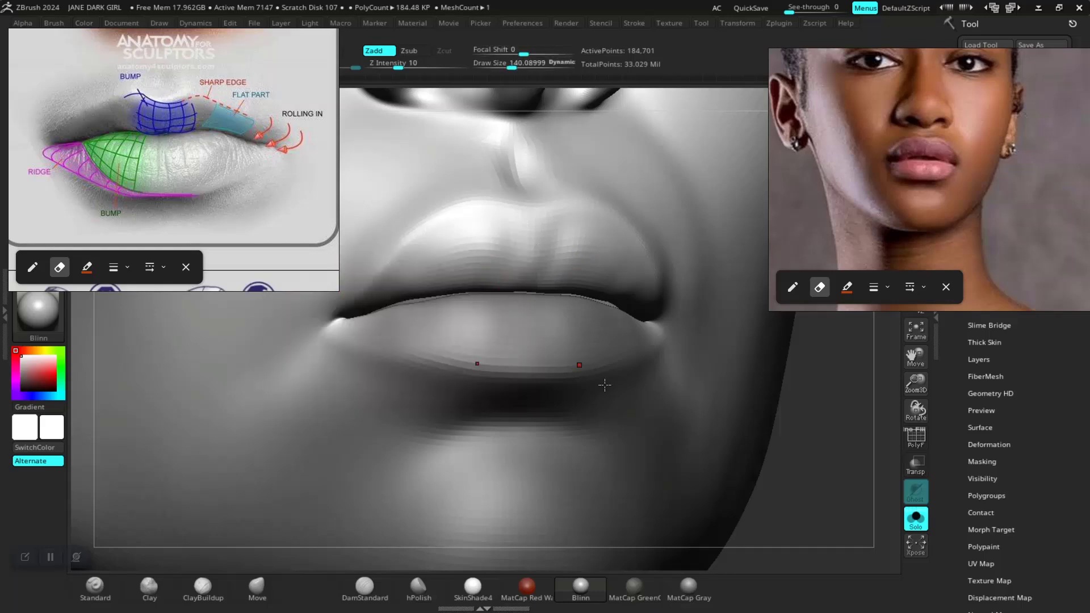
alt+drag(803, 493, 556, 356)
key(space)
alt+drag(670, 421, 766, 482)
mouse_move(826, 423)
alt+mouse_down()
mouse_move(801, 457)
mouse_move(823, 452)
alt+mouse_up()
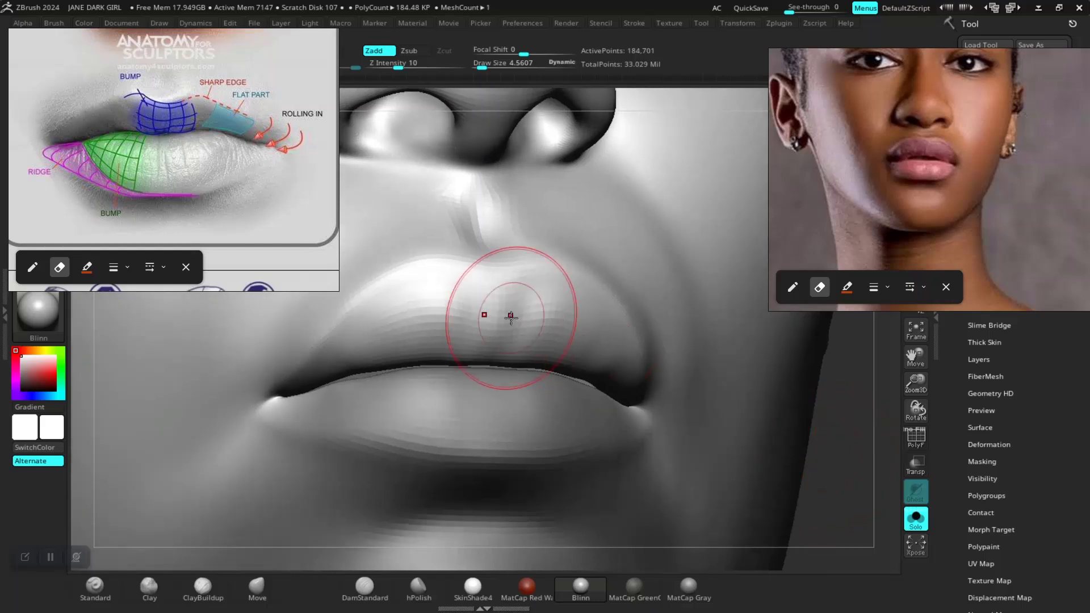
- Build up the upper lip's volumes on both sides of the center with ClayBuildup and smooth the strokes
click(206, 580)
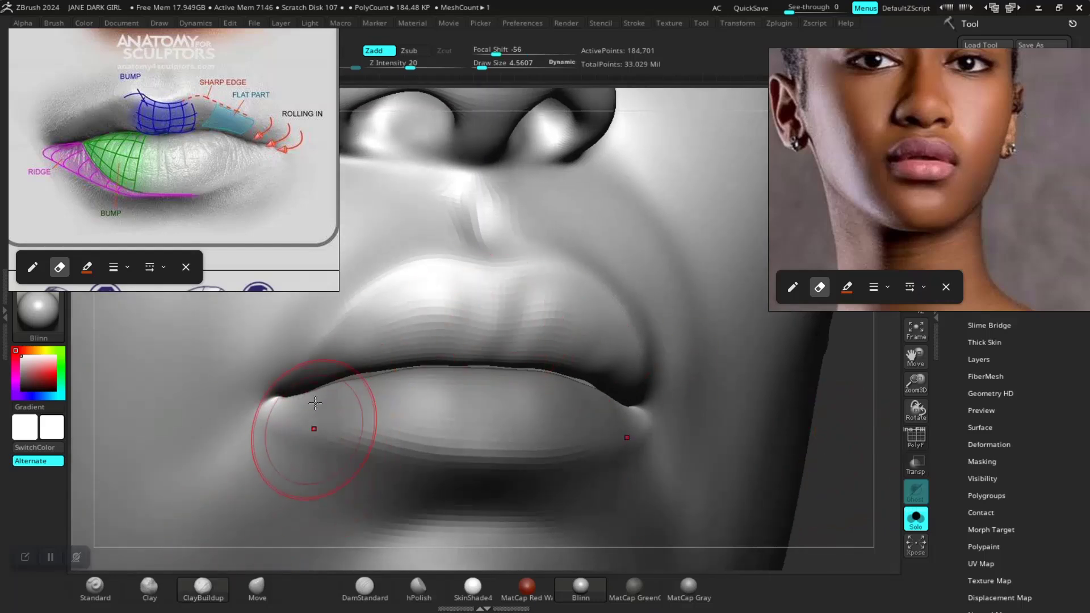
mouse_move(445, 315)
mouse_down()
mouse_move(458, 299)
mouse_move(457, 312)
mouse_move(440, 284)
mouse_move(350, 363)
mouse_up()
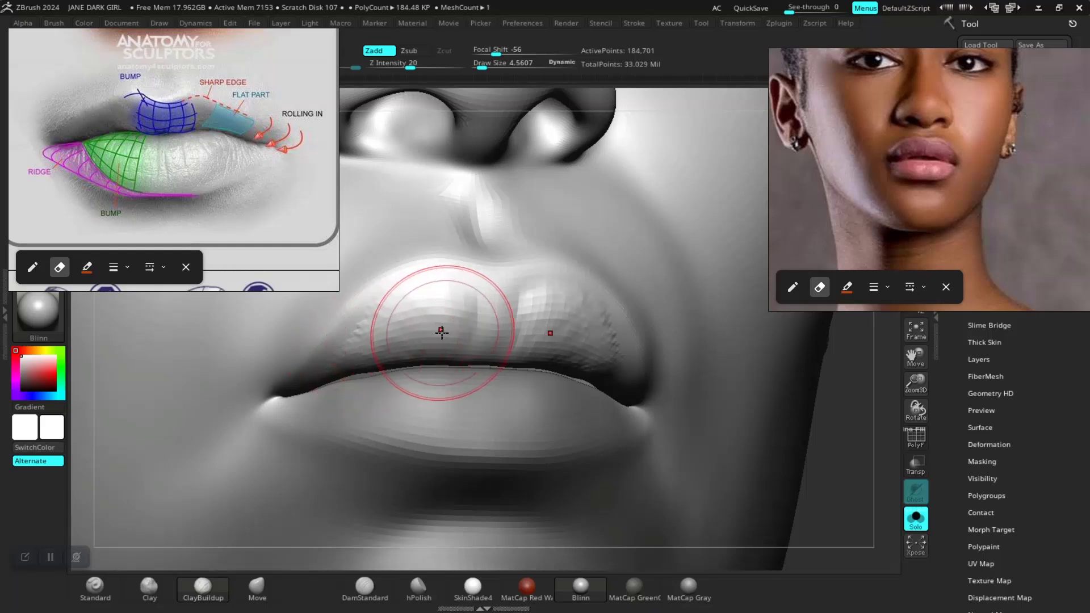
mouse_move(443, 320)
shift+mouse_down()
mouse_move(379, 338)
mouse_move(436, 303)
mouse_move(445, 409)
mouse_move(528, 398)
shift+mouse_up()
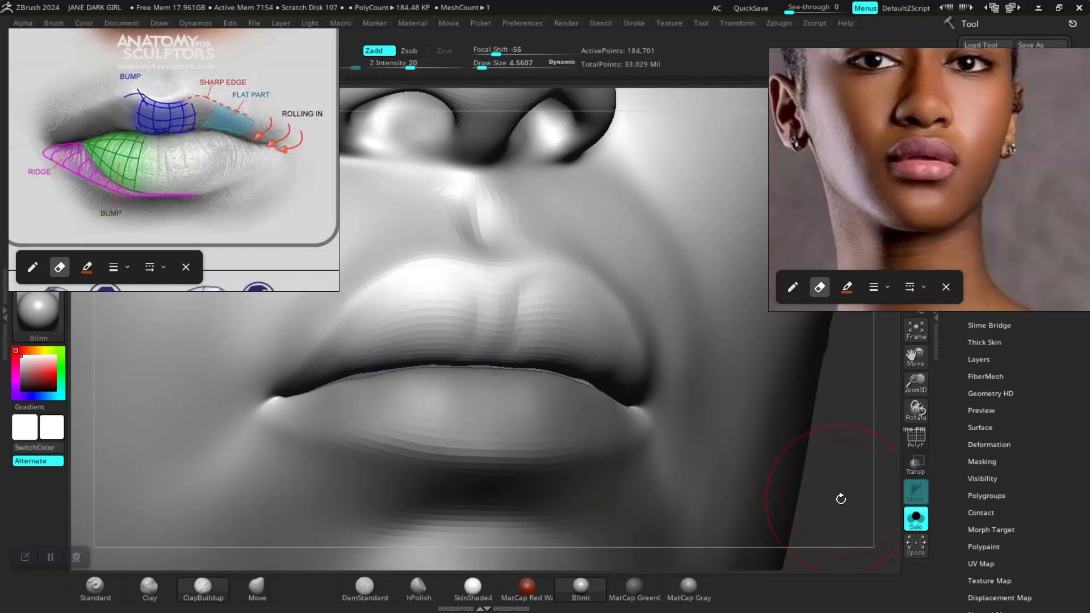
mouse_move(836, 496)
mouse_down()
mouse_move(778, 420)
mouse_move(737, 441)
mouse_move(769, 437)
mouse_move(764, 458)
mouse_move(766, 440)
mouse_move(783, 504)
mouse_move(808, 436)
mouse_up()
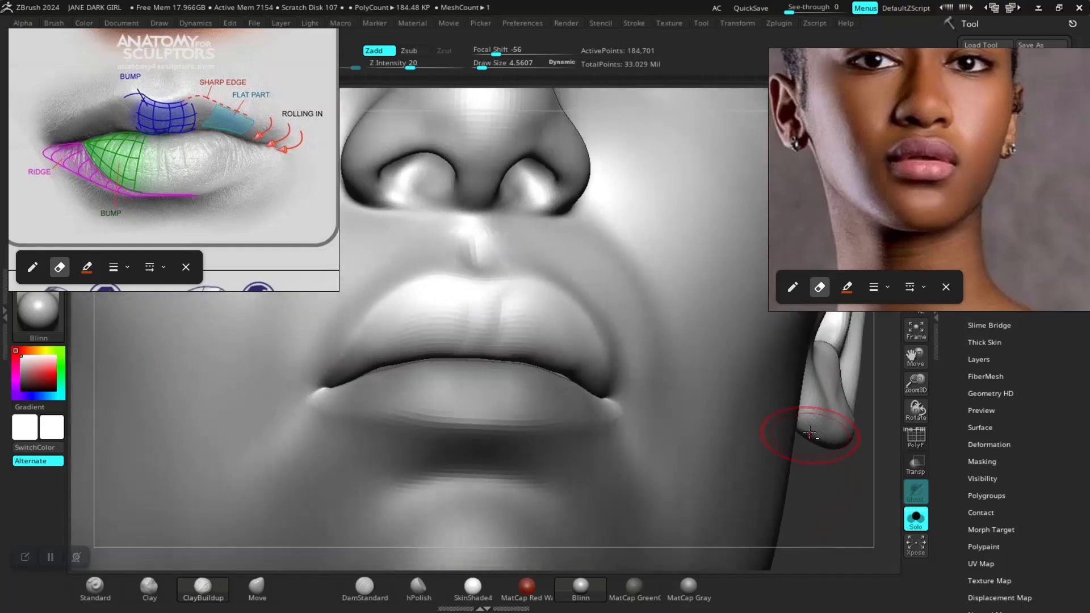
drag(829, 501, 819, 518)
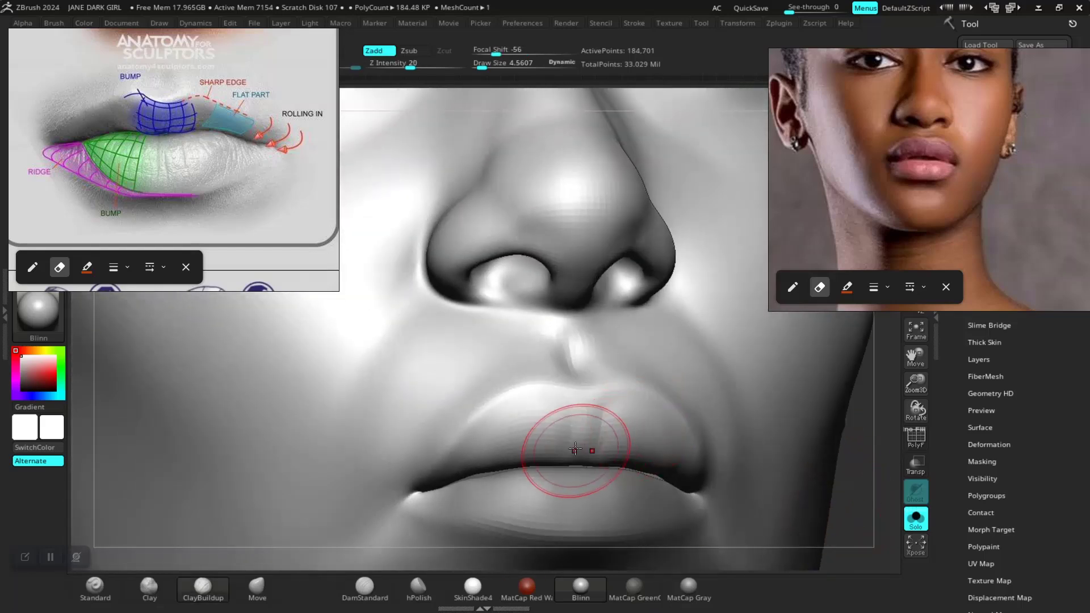
- Refine the center of the upper lip with ClayBuildup, lowering its intensity to 7 and draw size to about 1.89
mouse_move(609, 438)
shift+mouse_down()
mouse_move(633, 435)
mouse_move(580, 414)
mouse_move(588, 462)
shift+mouse_up()
drag(540, 420, 538, 442)
mouse_move(543, 419)
mouse_down()
mouse_move(515, 459)
mouse_move(510, 449)
mouse_move(559, 425)
mouse_up()
key(space)
key(shift)
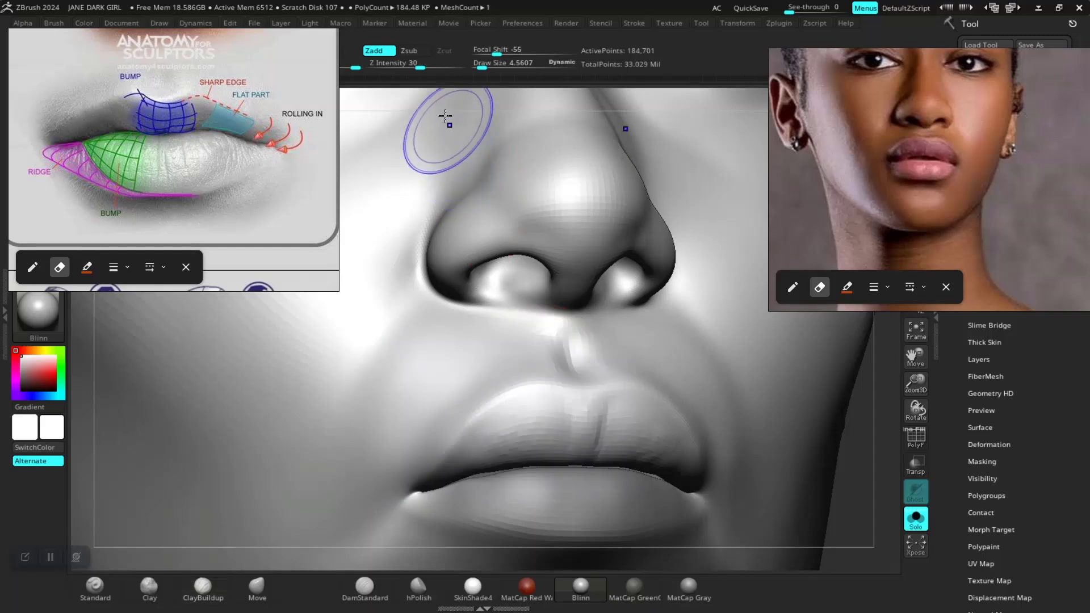
key(space)
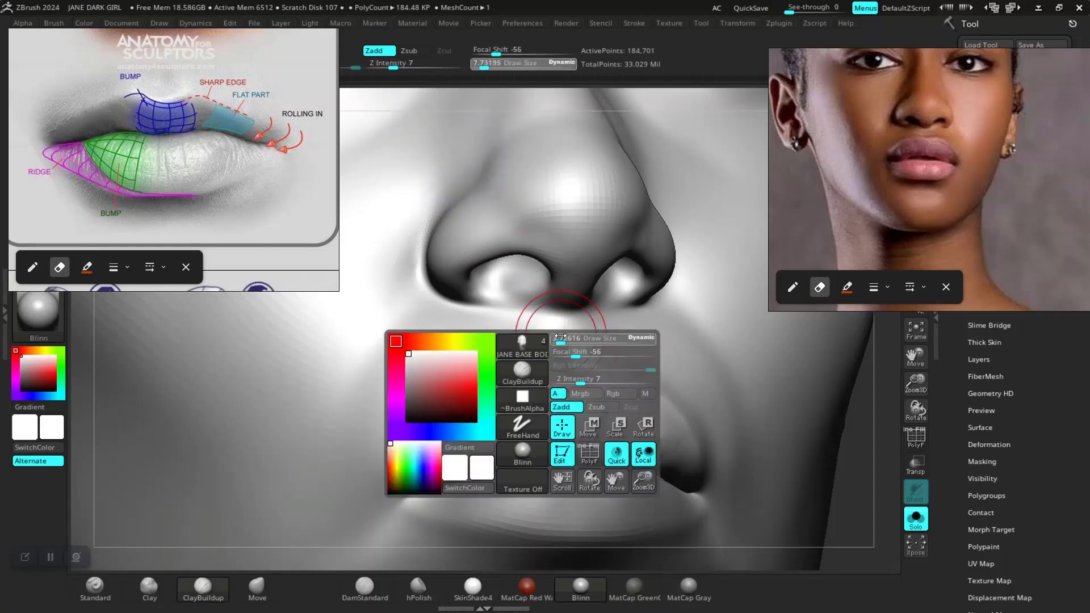
click(558, 339)
key(ctrl)
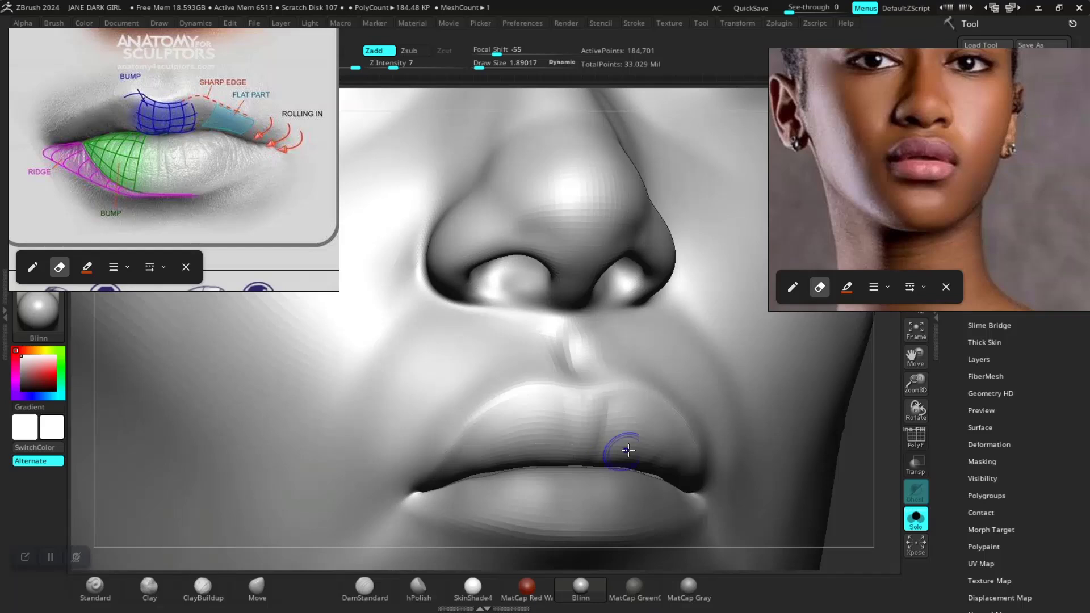
- Build up a rounded bump on each half of the lower lip with ClayBuildup at a draw size of about 6.56
alt+drag(849, 511, 641, 360)
mouse_move(693, 402)
alt+mouse_down()
mouse_move(717, 471)
mouse_move(696, 492)
mouse_move(701, 414)
mouse_move(693, 453)
mouse_move(710, 474)
mouse_move(788, 456)
mouse_move(834, 500)
mouse_move(810, 503)
mouse_move(817, 525)
alt+mouse_up()
alt+drag(832, 464, 832, 479)
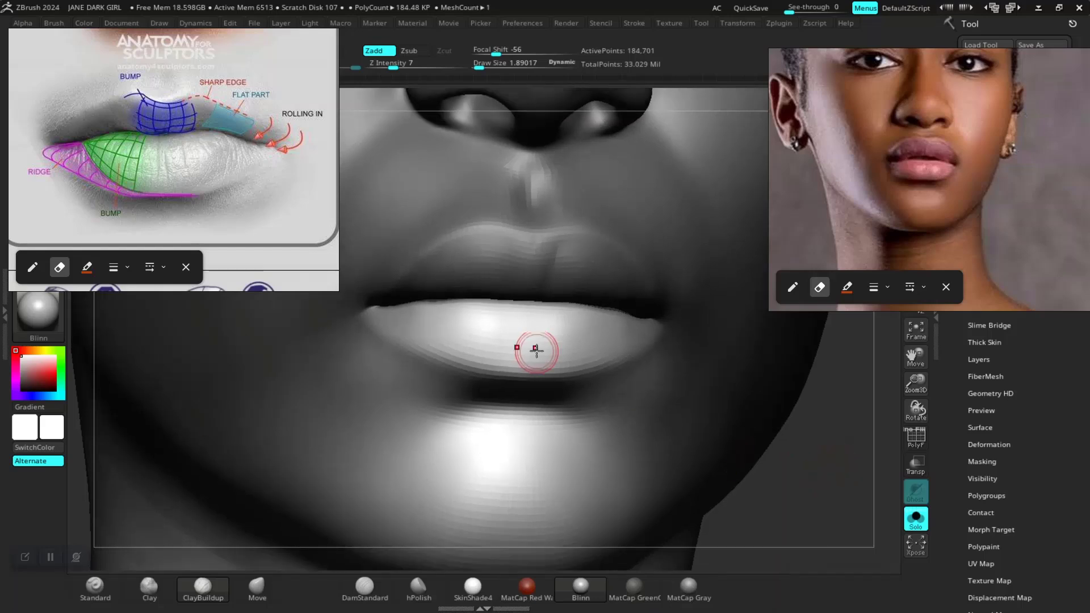
key(space)
drag(491, 321, 495, 320)
drag(785, 472, 794, 524)
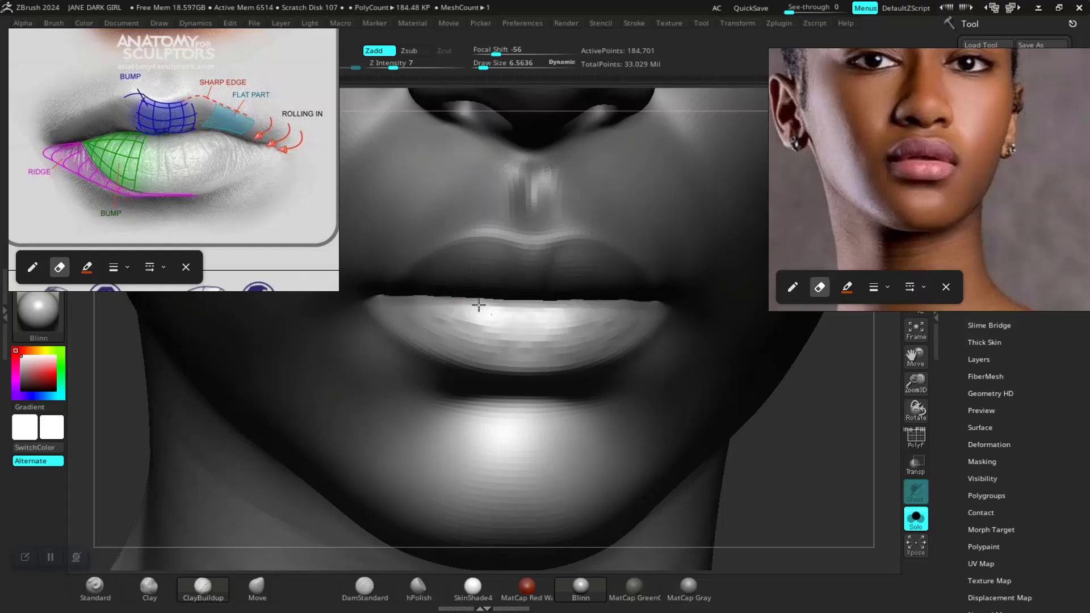
mouse_move(786, 434)
mouse_down()
mouse_move(846, 447)
mouse_move(824, 446)
mouse_up()
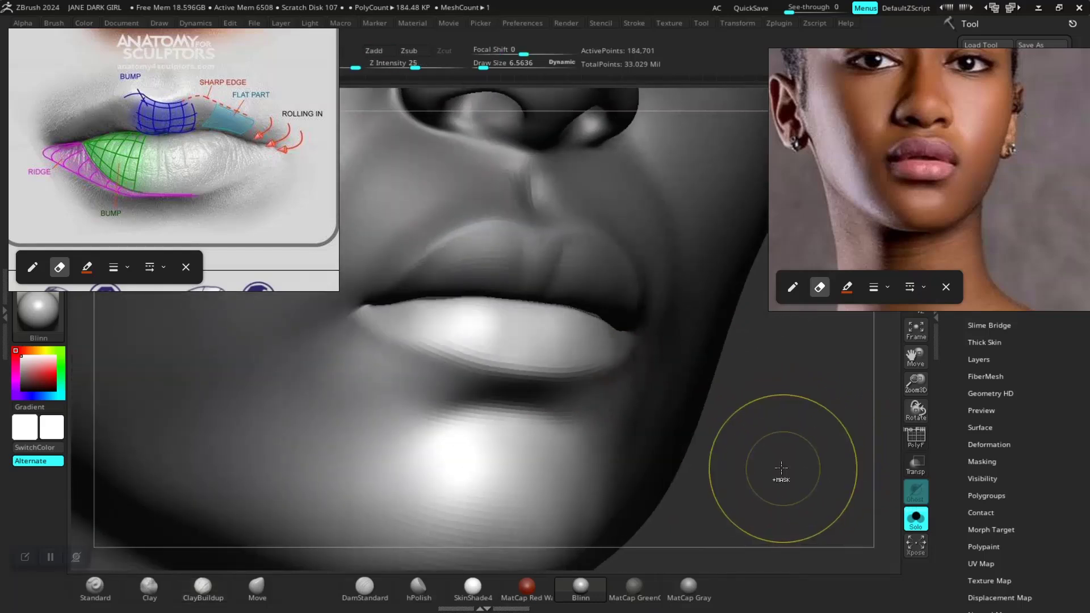
ctrl+right_drag(783, 470, 789, 499)
drag(789, 499, 761, 493)
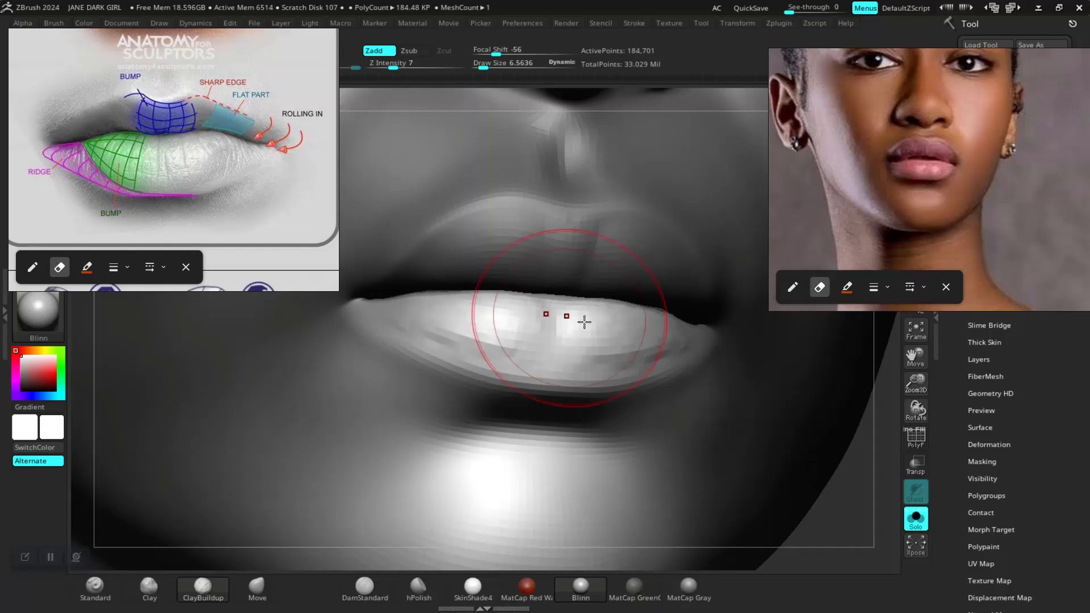
alt+drag(853, 498, 706, 364)
drag(729, 451, 644, 431)
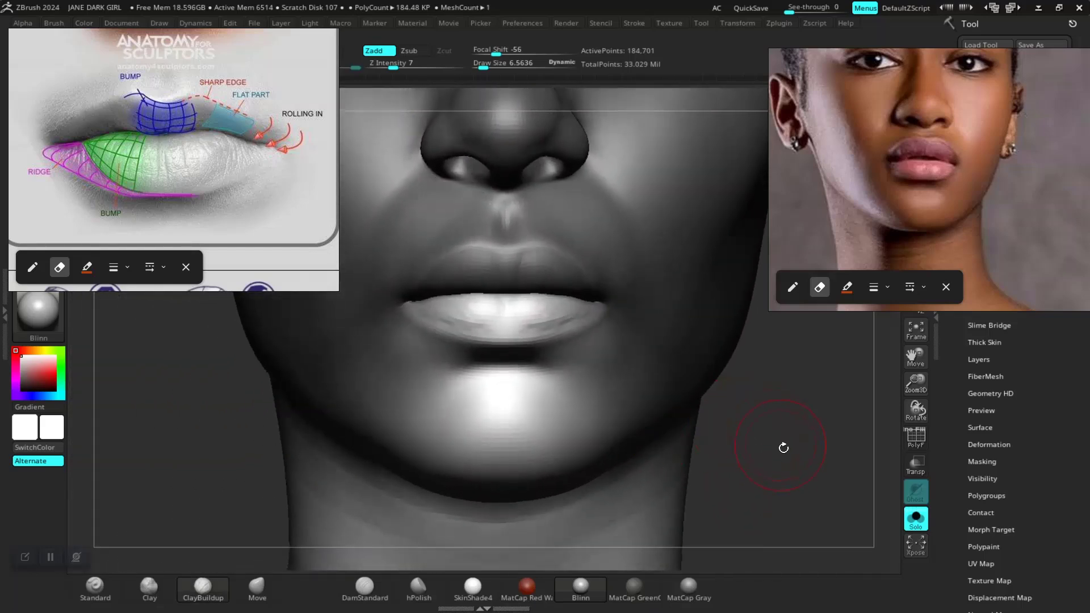
- Add finer ClayBuildup strokes around the lower lip's bumps and along its lower edge at a draw size of about 2.39
alt+drag(784, 448, 776, 506)
mouse_move(815, 408)
alt+mouse_down()
mouse_move(778, 482)
mouse_move(815, 492)
mouse_move(795, 493)
mouse_move(798, 482)
mouse_move(761, 465)
alt+mouse_up()
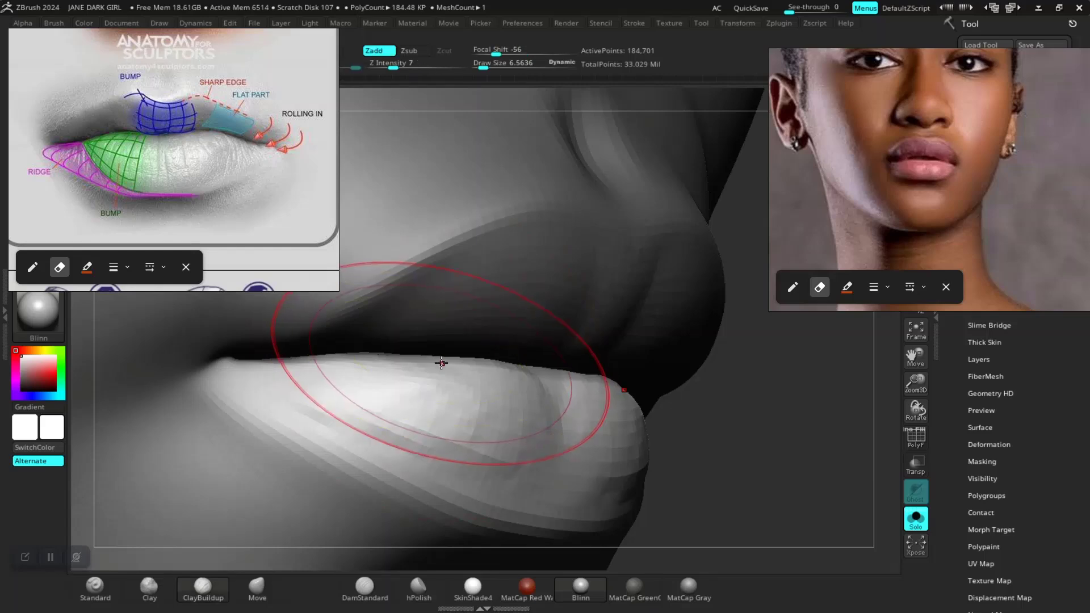
key(space)
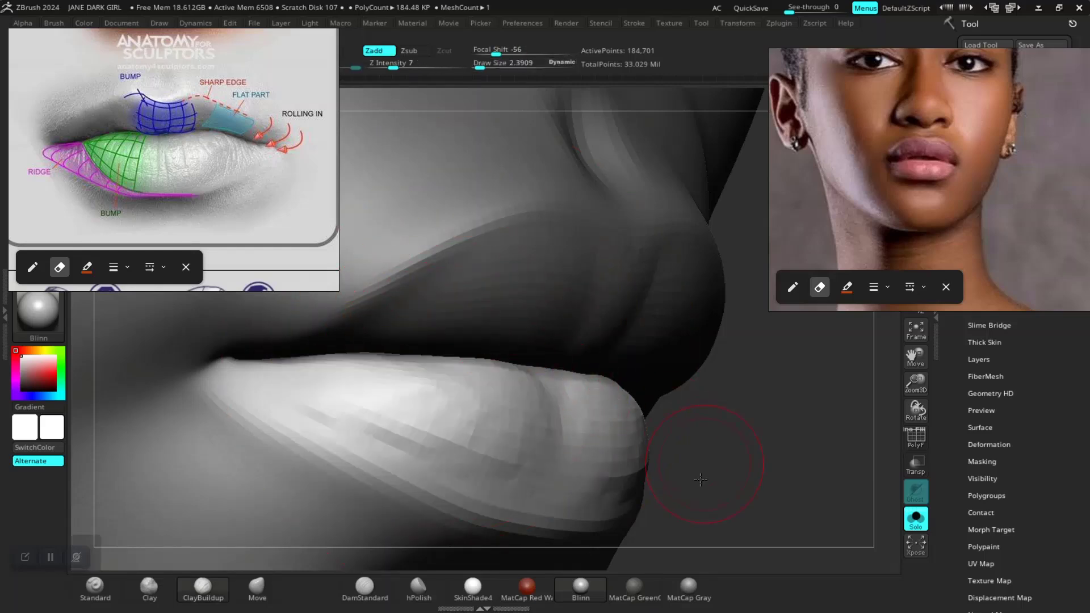
drag(700, 481, 735, 500)
drag(419, 375, 390, 372)
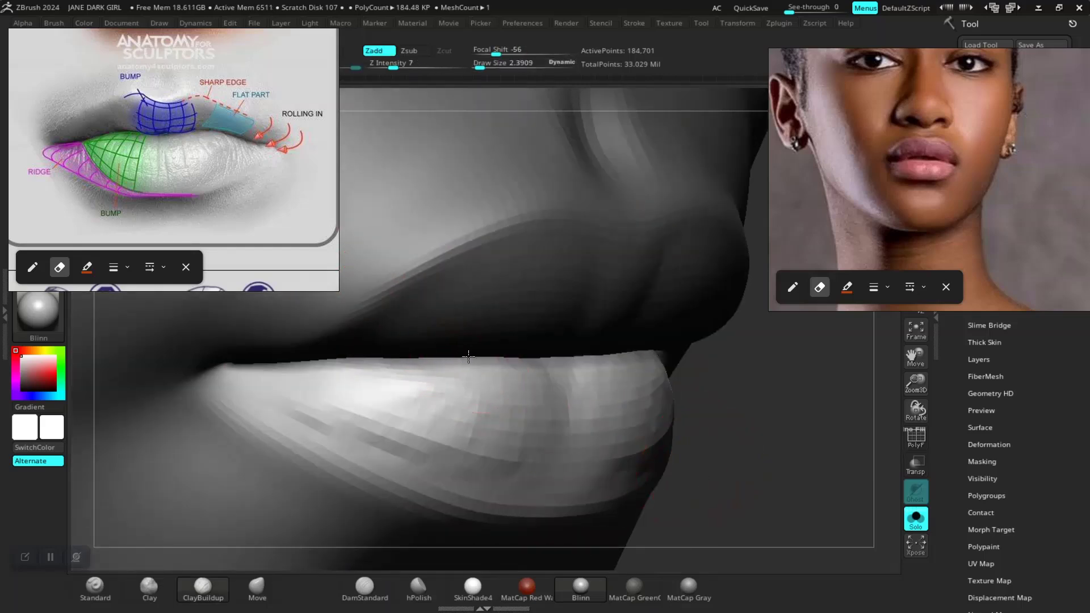
mouse_move(768, 469)
mouse_down()
mouse_move(691, 428)
mouse_move(767, 483)
mouse_move(749, 440)
mouse_move(651, 420)
mouse_up()
mouse_move(801, 498)
mouse_down()
mouse_move(793, 504)
mouse_move(735, 457)
mouse_move(783, 457)
mouse_up()
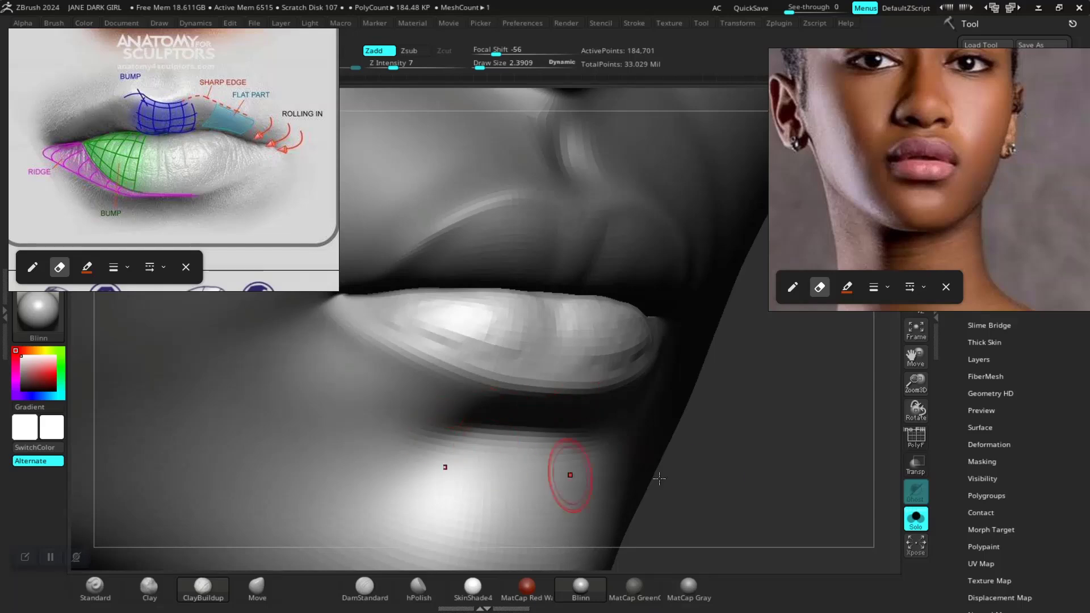
drag(734, 491, 686, 479)
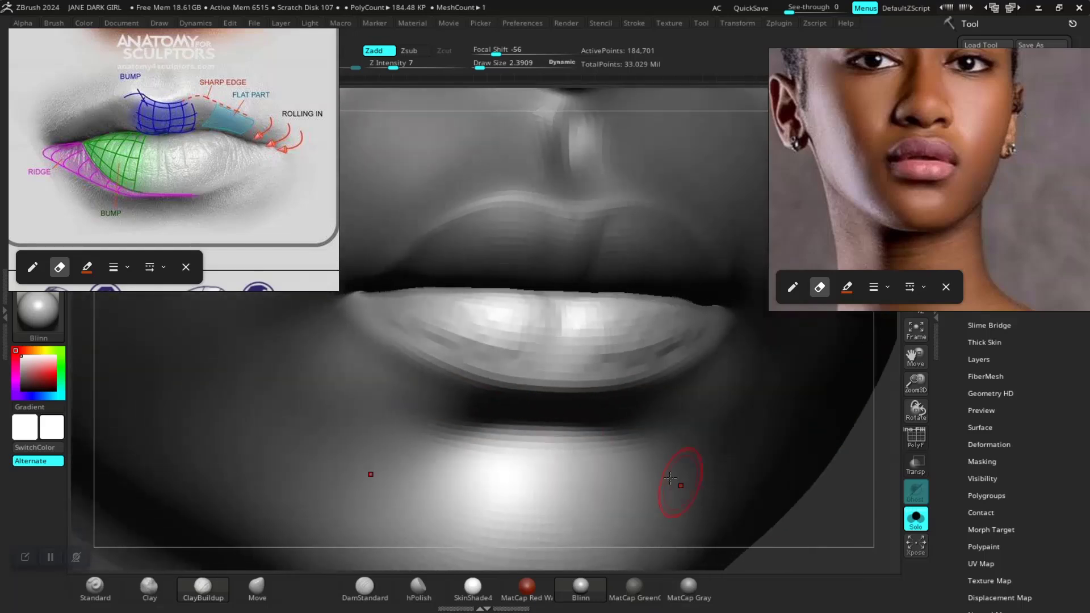
- Mark ten numbered points along the lower lip's lower edge, center line, mouth corner and upper rim
click(24, 557)
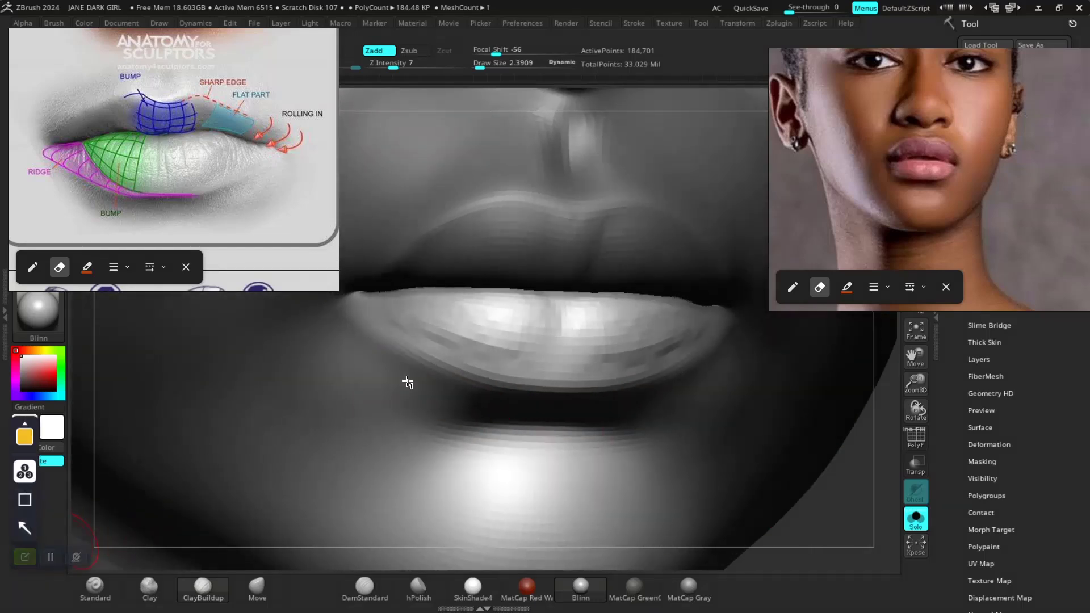
click(518, 359)
click(470, 353)
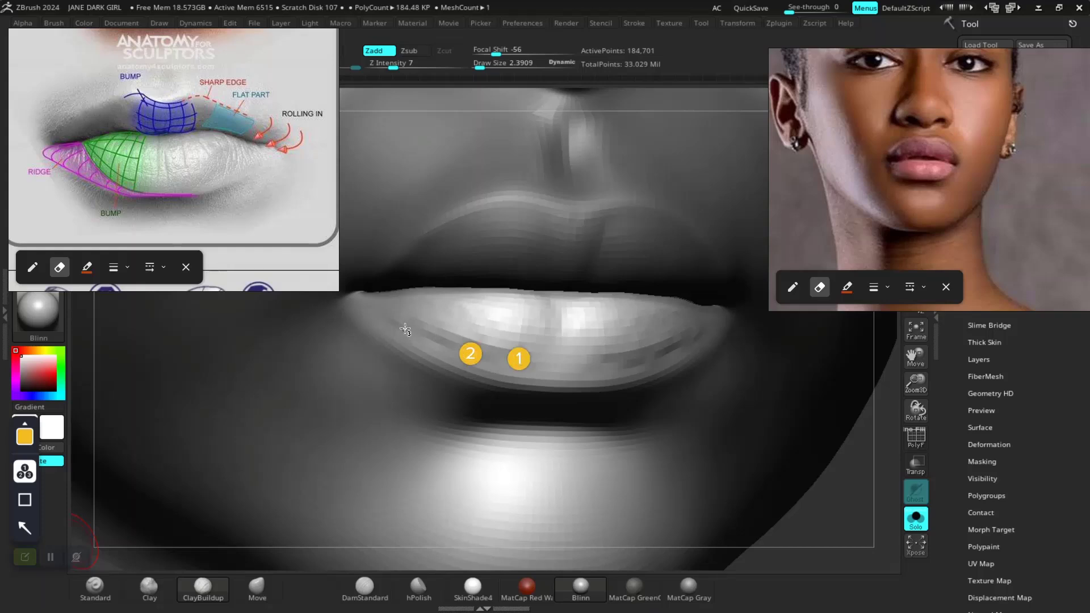
click(405, 329)
click(556, 362)
click(556, 324)
click(557, 301)
click(384, 318)
click(367, 303)
click(391, 294)
click(459, 290)
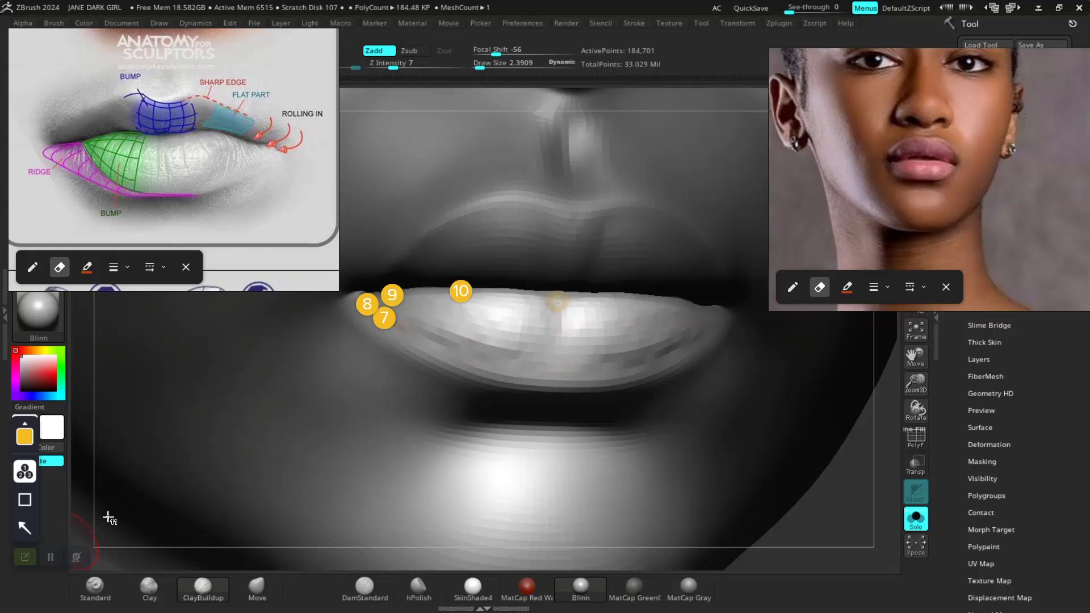
click(24, 556)
- Smooth the strokes on the lower lip, checking its volume from the side, front and three-quarter views
drag(813, 528, 767, 519)
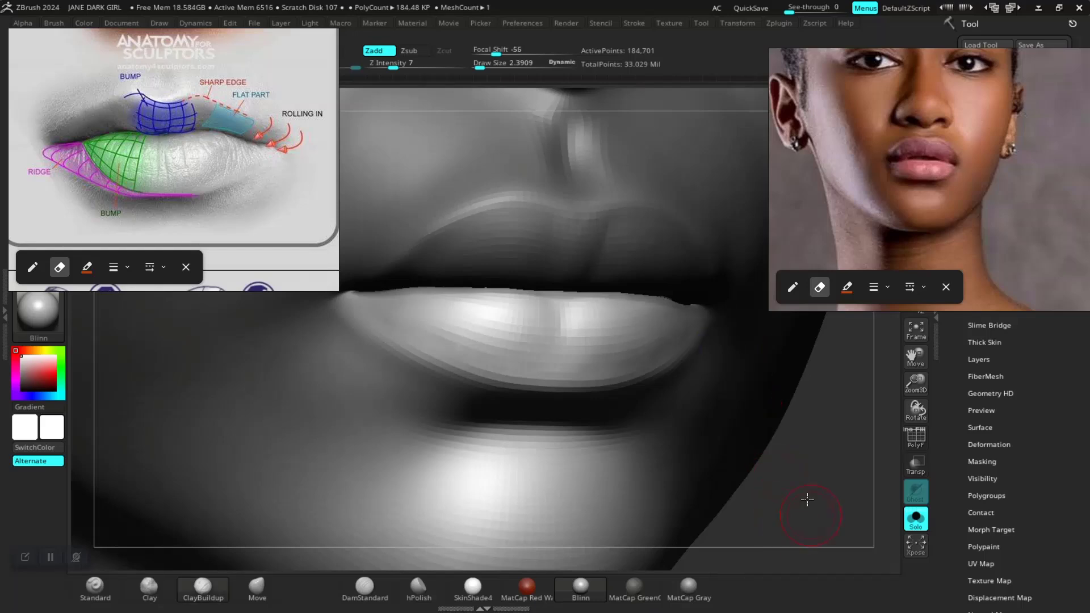
ctrl+right_drag(807, 500, 430, 438)
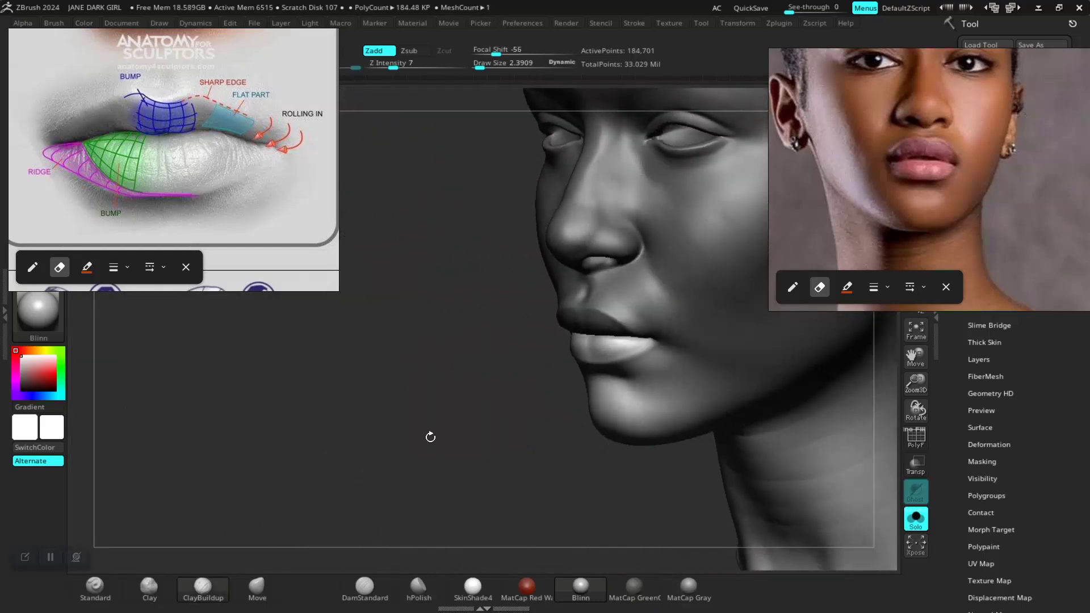
mouse_move(493, 420)
ctrl+right_down()
mouse_move(473, 454)
mouse_move(503, 427)
ctrl+right_up()
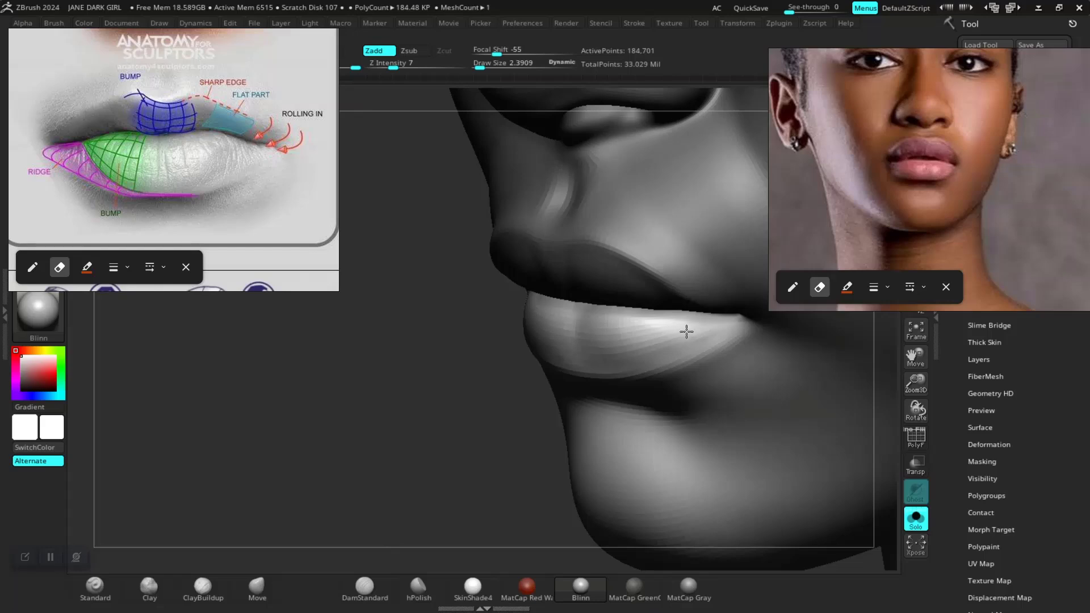
right_drag(454, 392, 352, 468)
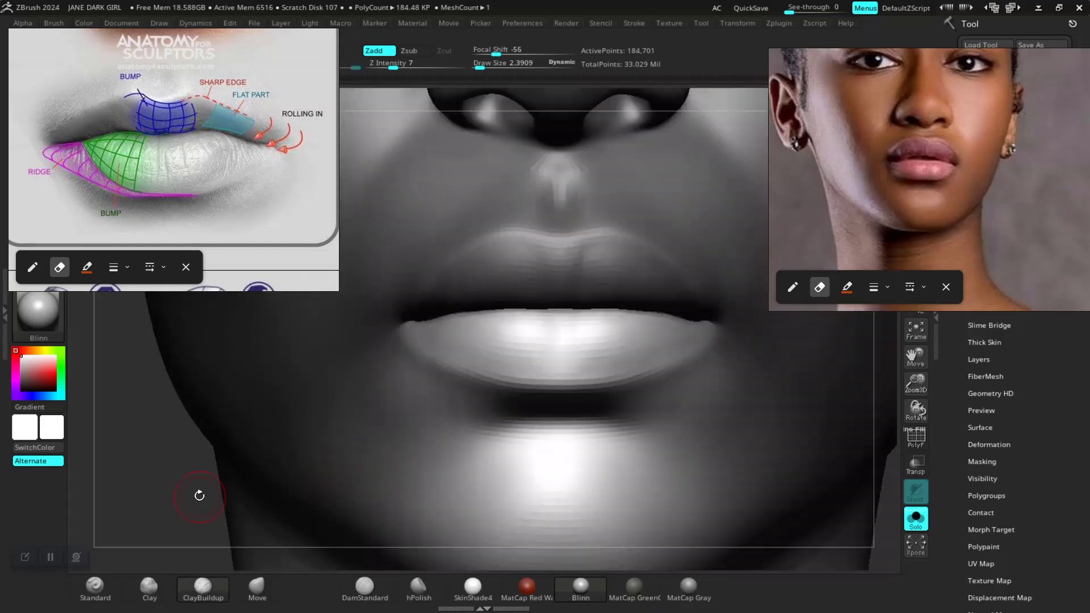
right_drag(143, 494, 487, 420)
right_drag(710, 384, 584, 421)
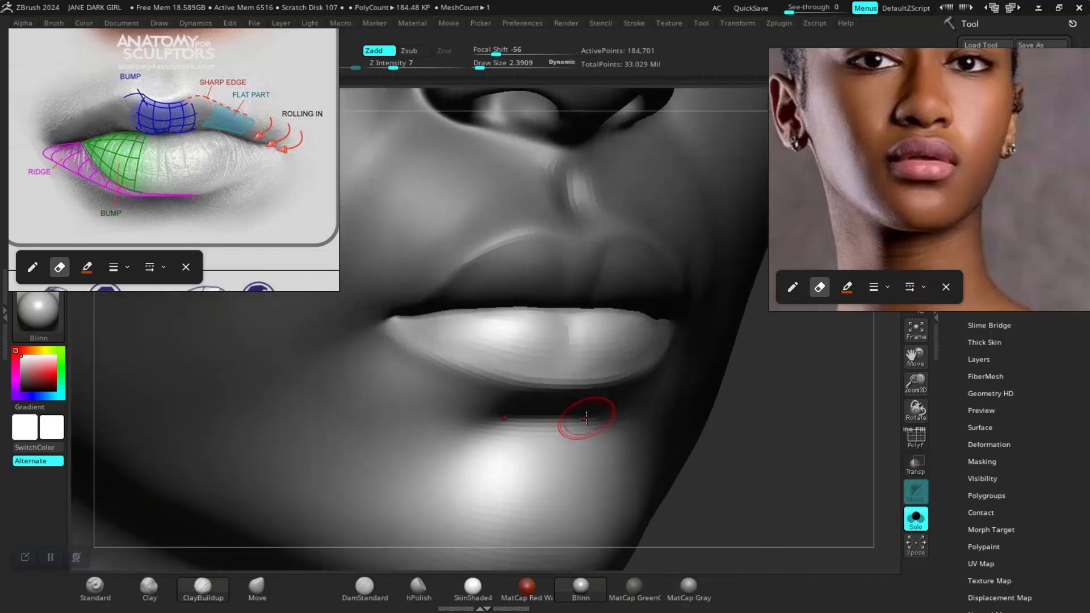
- Choose the DamStandard brush and trace the lower lip's lower outline and the upper lip's top edge in orange on the anatomy diagram
click(365, 585)
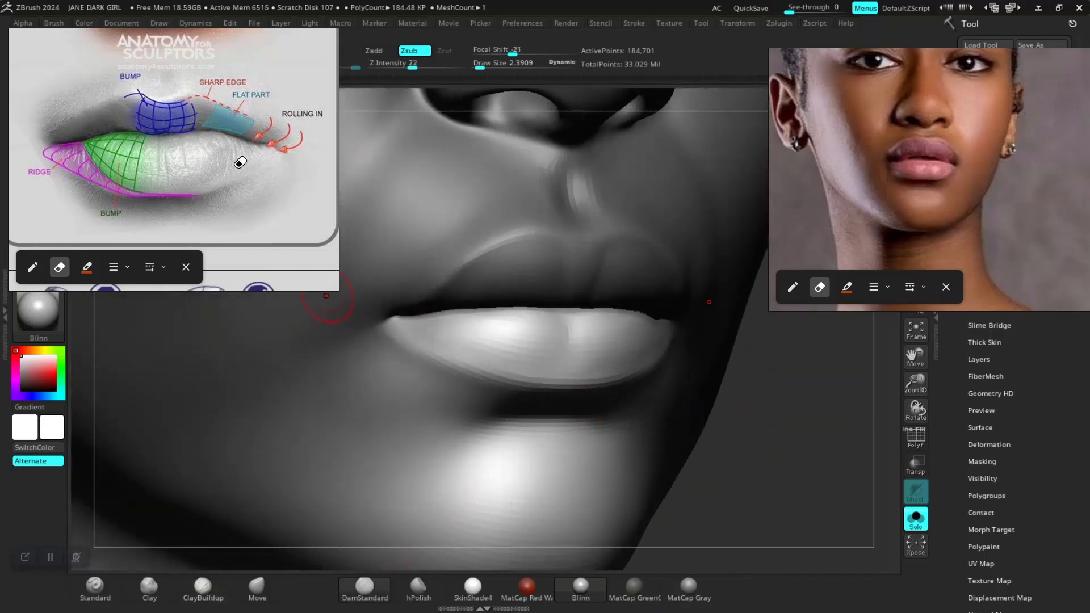
click(32, 267)
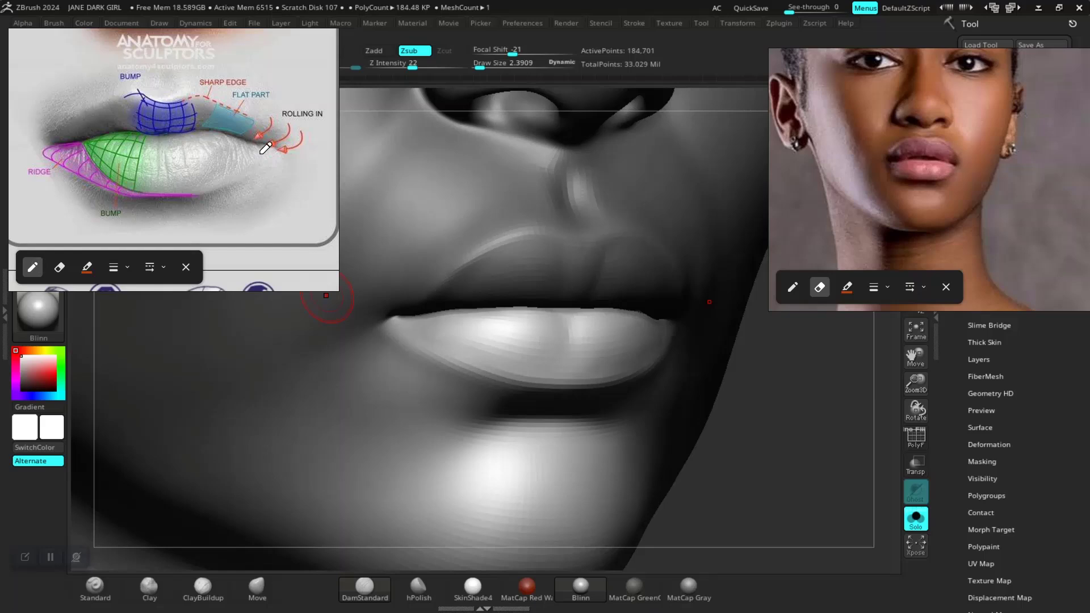
drag(208, 182, 170, 192)
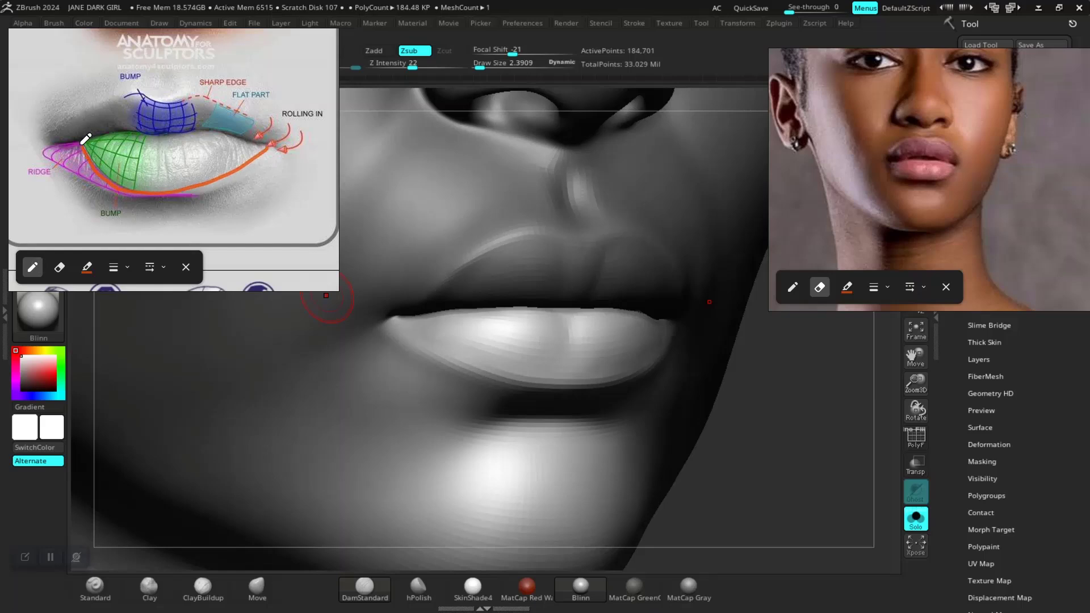
click(59, 267)
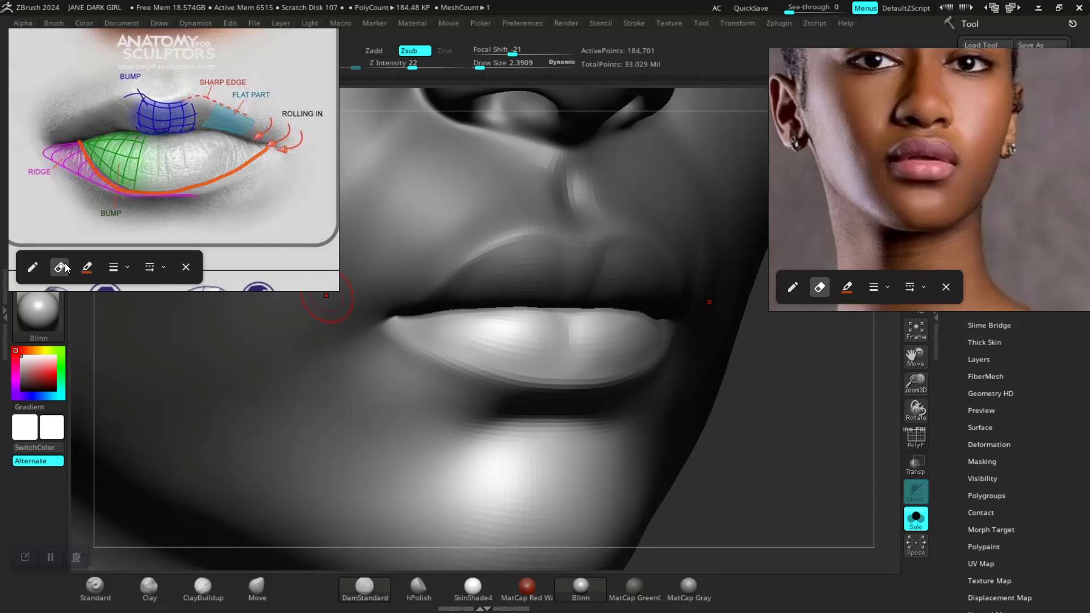
click(235, 180)
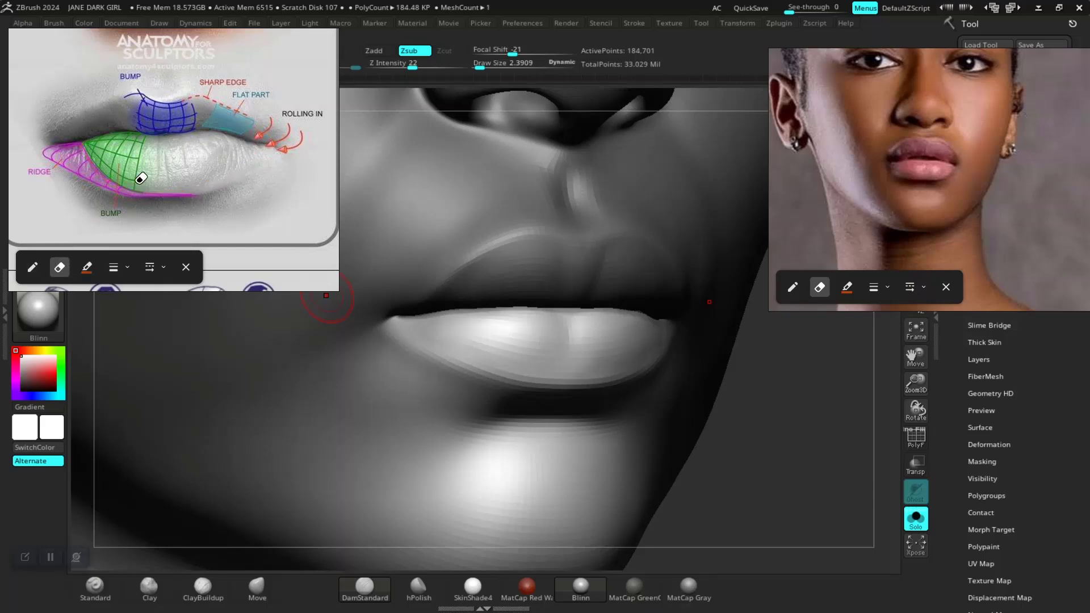
click(32, 266)
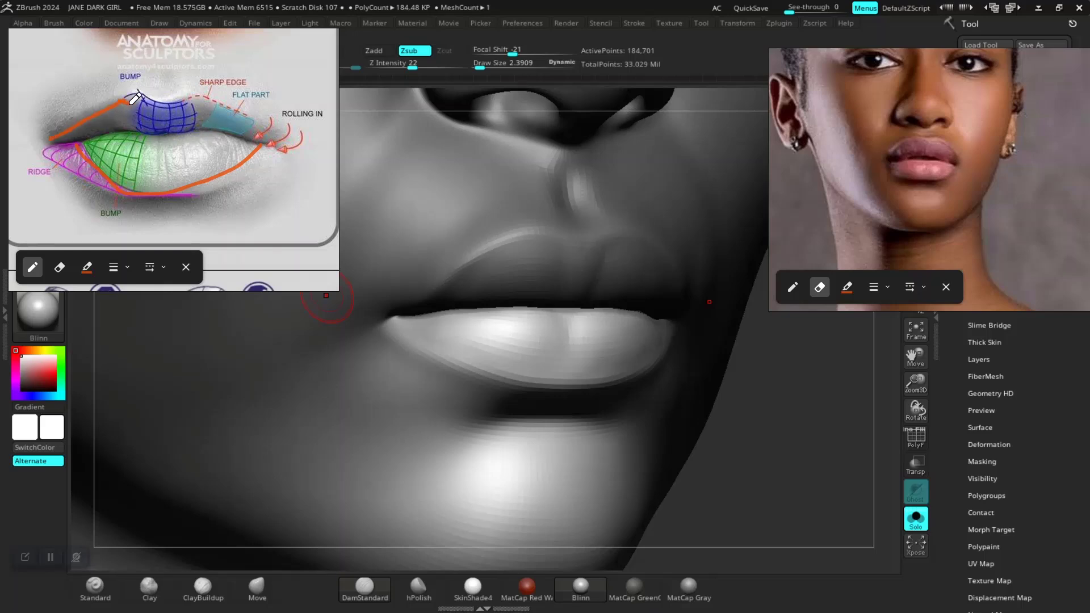
drag(195, 100, 267, 124)
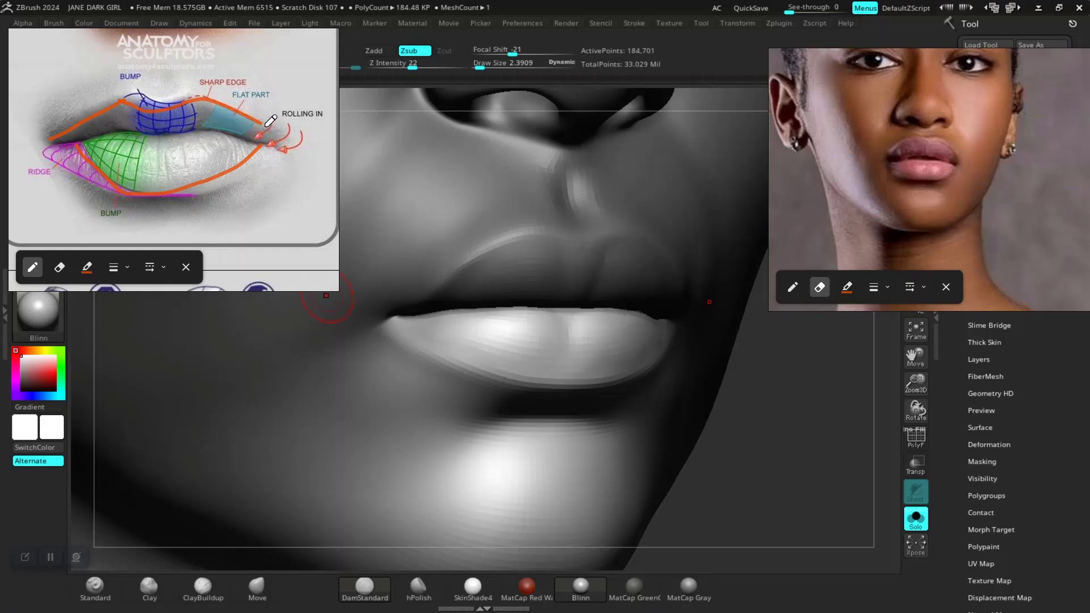
- Carve a DamStandard groove just inside the lower lip's lower border and smooth it at a higher subdivision level
drag(732, 451, 713, 348)
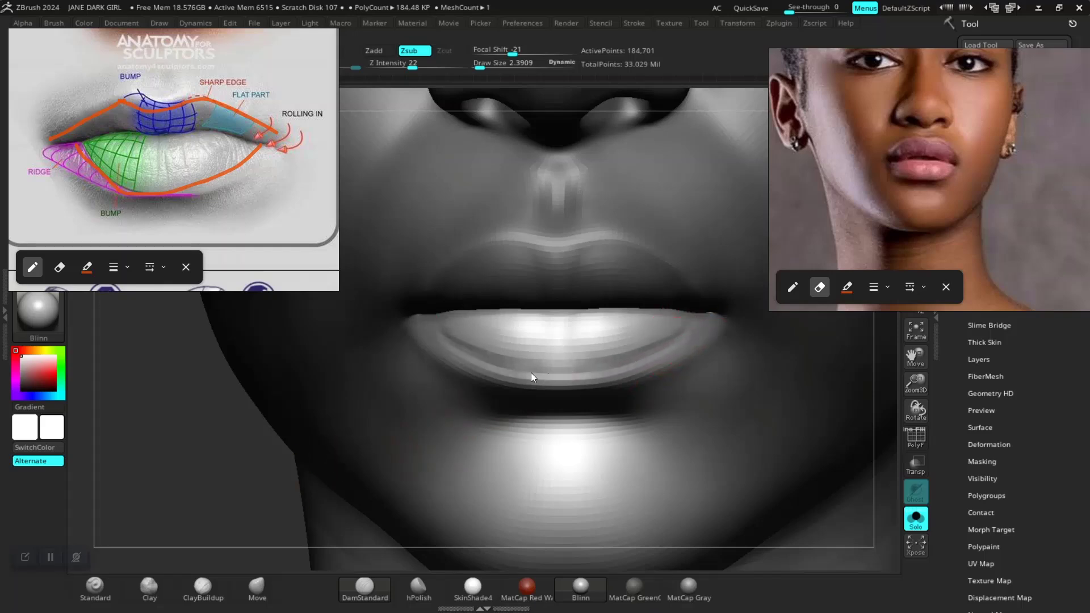
alt+drag(195, 450, 647, 418)
mouse_move(240, 486)
alt+mouse_down()
mouse_move(297, 535)
mouse_move(265, 489)
alt+mouse_up()
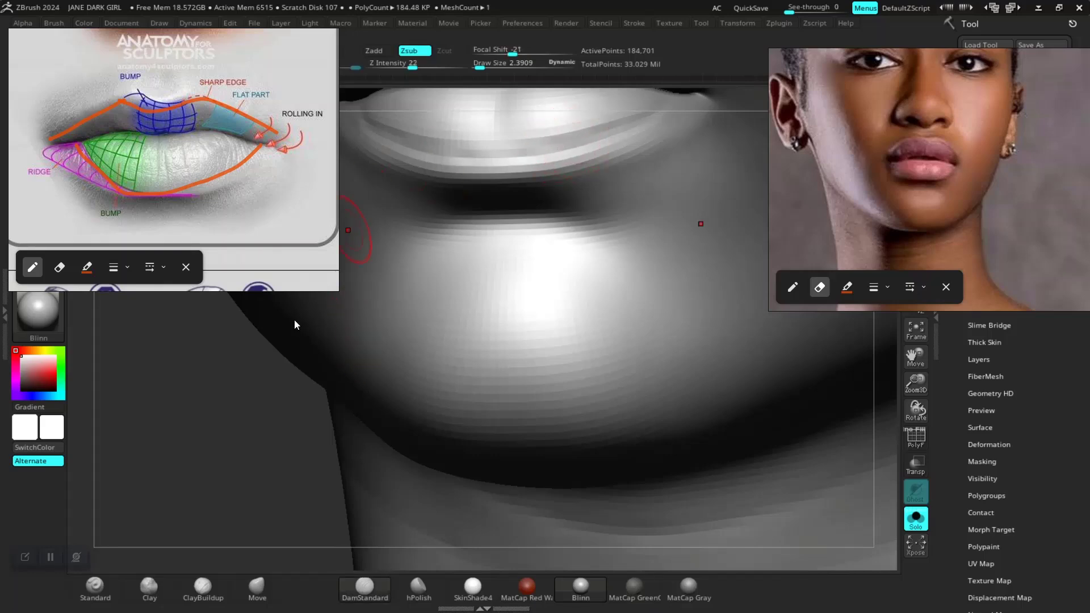
alt+drag(250, 474, 291, 499)
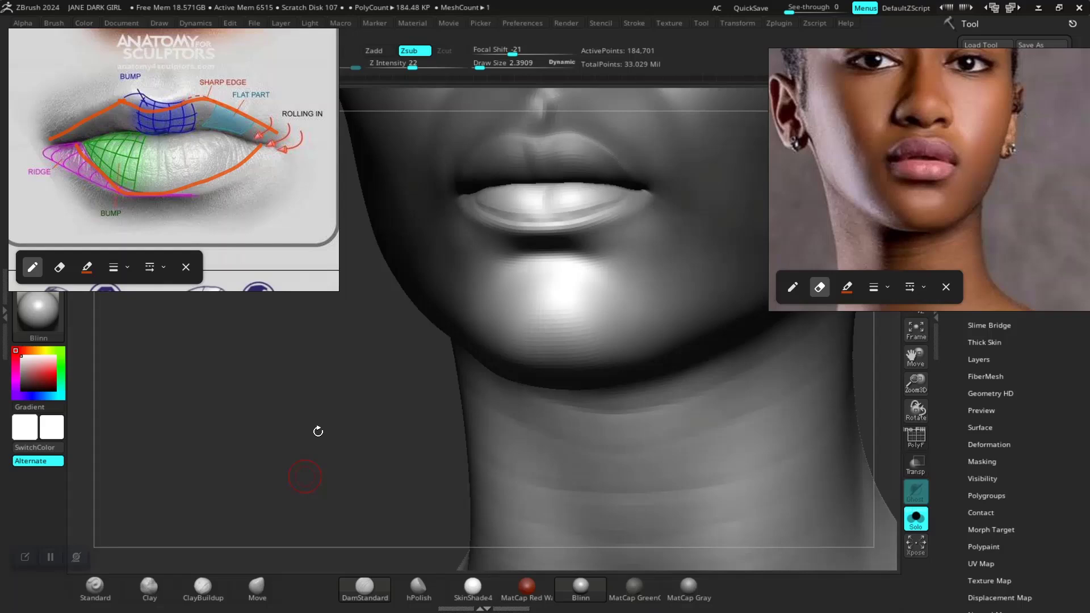
mouse_move(301, 437)
mouse_down()
mouse_move(742, 352)
mouse_move(680, 459)
mouse_move(681, 441)
mouse_move(751, 440)
mouse_move(386, 453)
mouse_move(341, 476)
mouse_move(284, 474)
mouse_move(408, 408)
mouse_up()
shift+drag(454, 321, 421, 306)
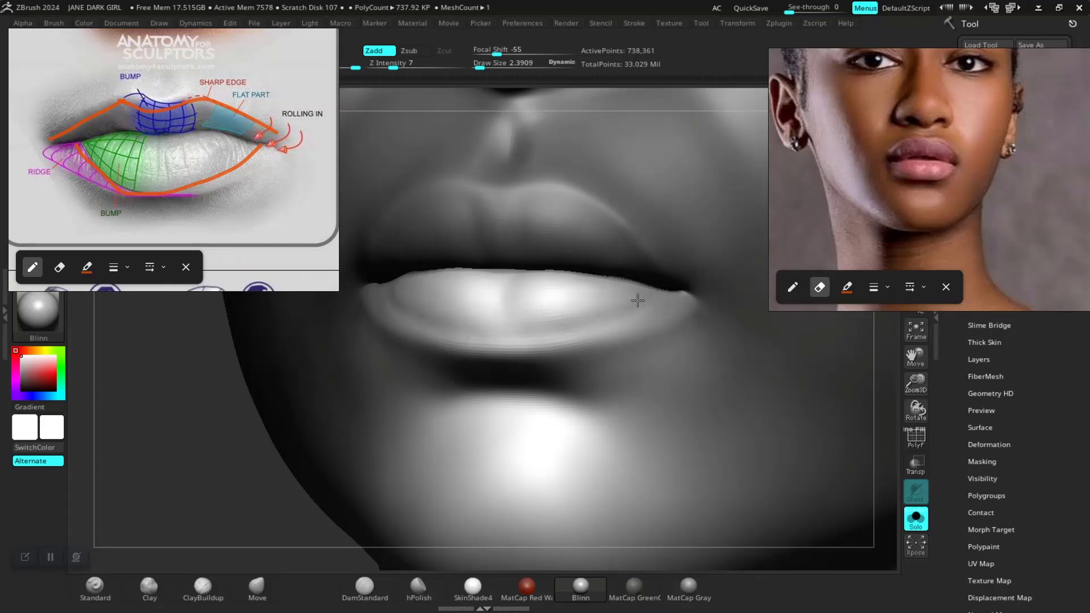
shift+drag(397, 293, 402, 309)
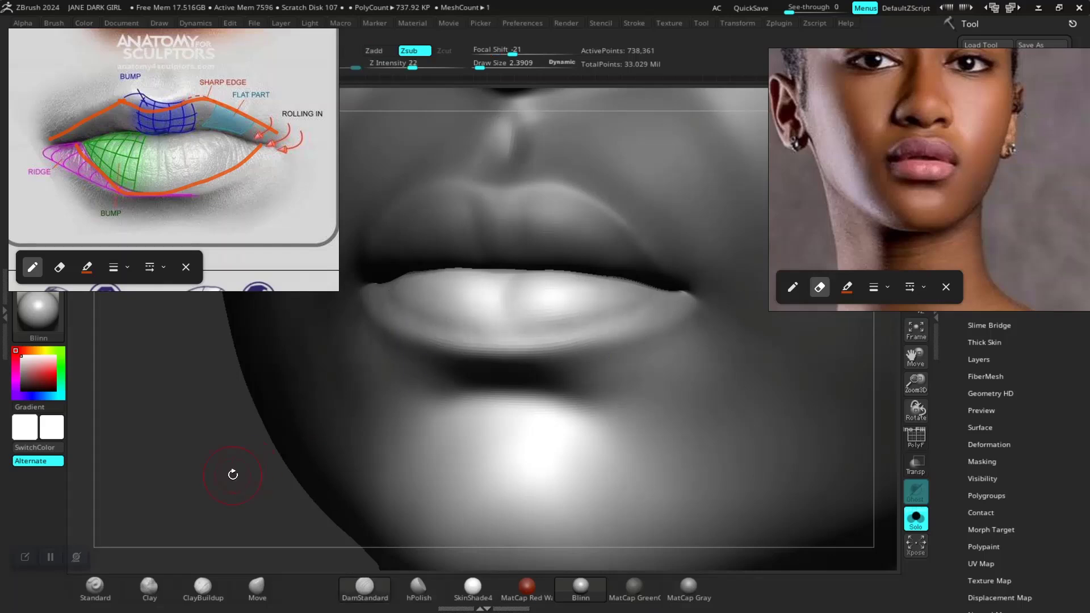
- Recarve the lower lip's inner border groove with DamStandard at draw size 2.39 and soften it with a smoothing intensity of 14
mouse_move(180, 523)
alt+mouse_down()
mouse_move(172, 450)
mouse_move(241, 472)
mouse_move(409, 455)
alt+mouse_up()
drag(679, 407, 628, 420)
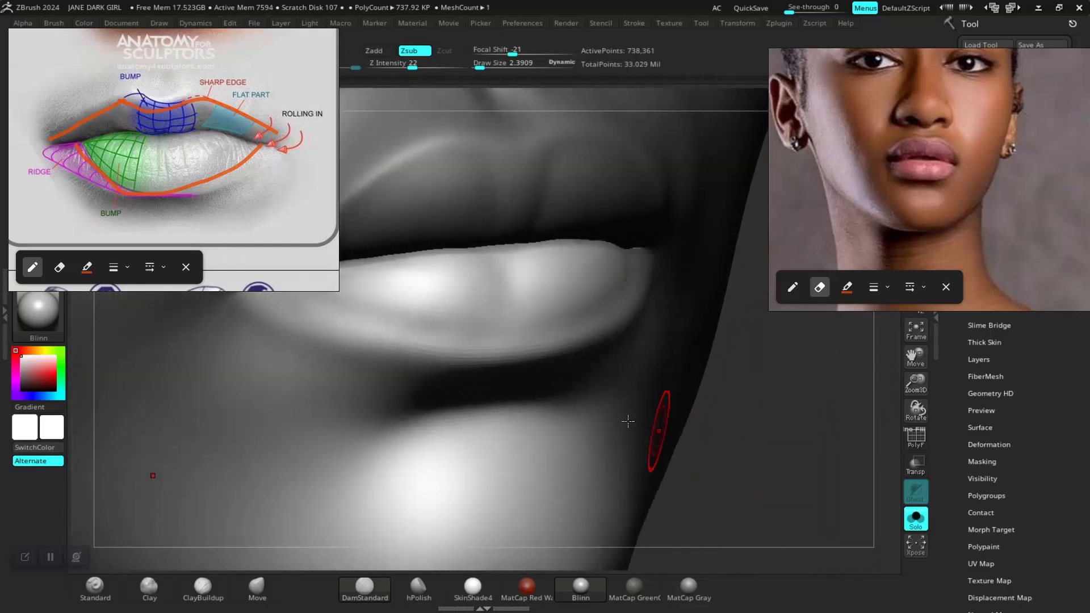
drag(758, 410, 679, 427)
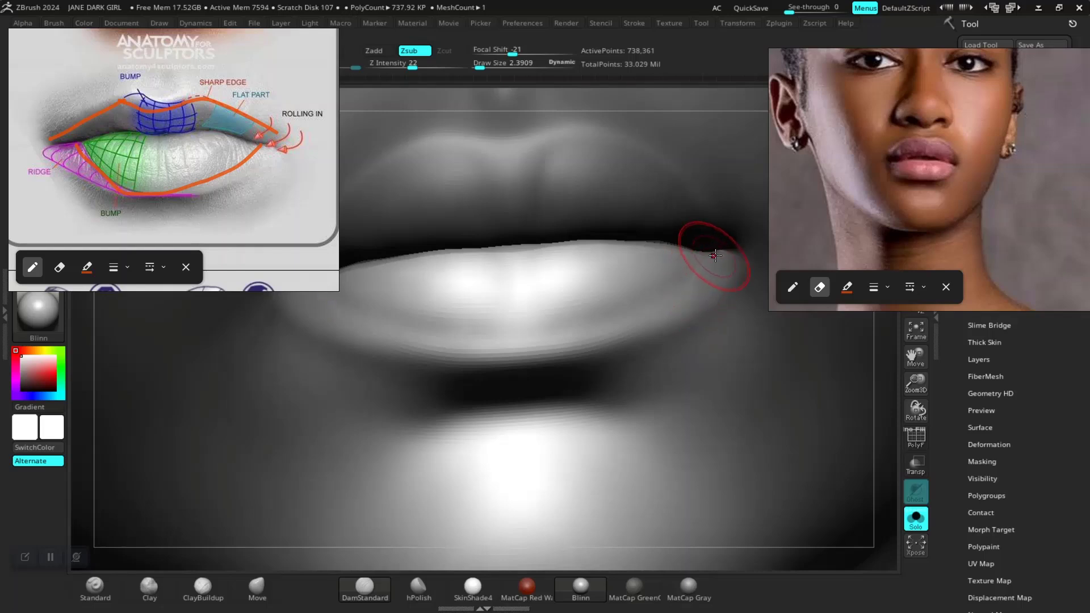
mouse_move(693, 277)
mouse_down()
mouse_move(625, 315)
mouse_move(474, 337)
mouse_move(557, 336)
mouse_move(485, 338)
mouse_up()
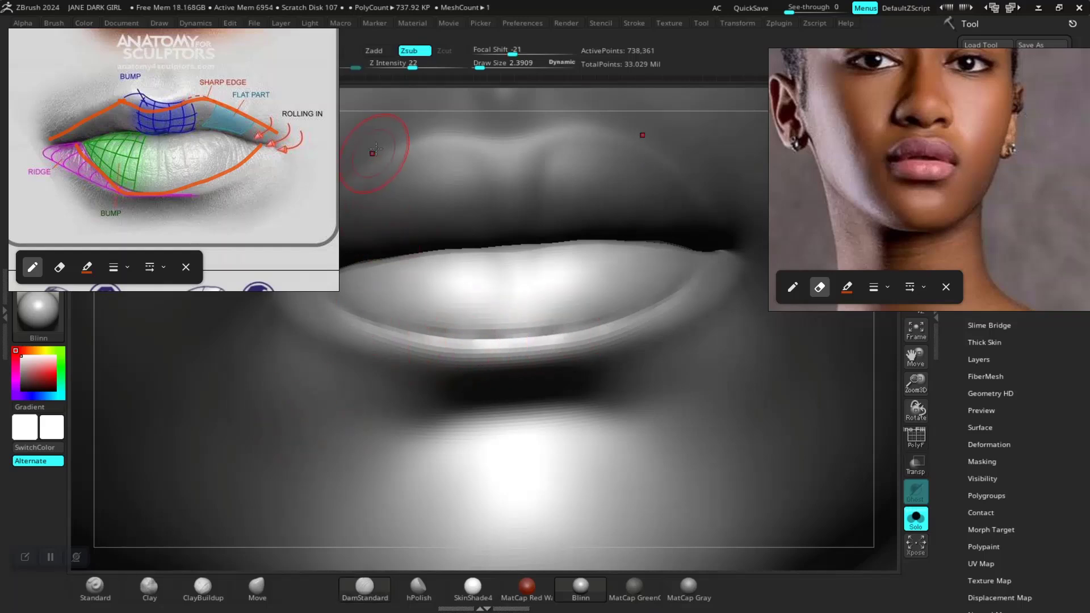
key(shift)
drag(400, 68, 403, 68)
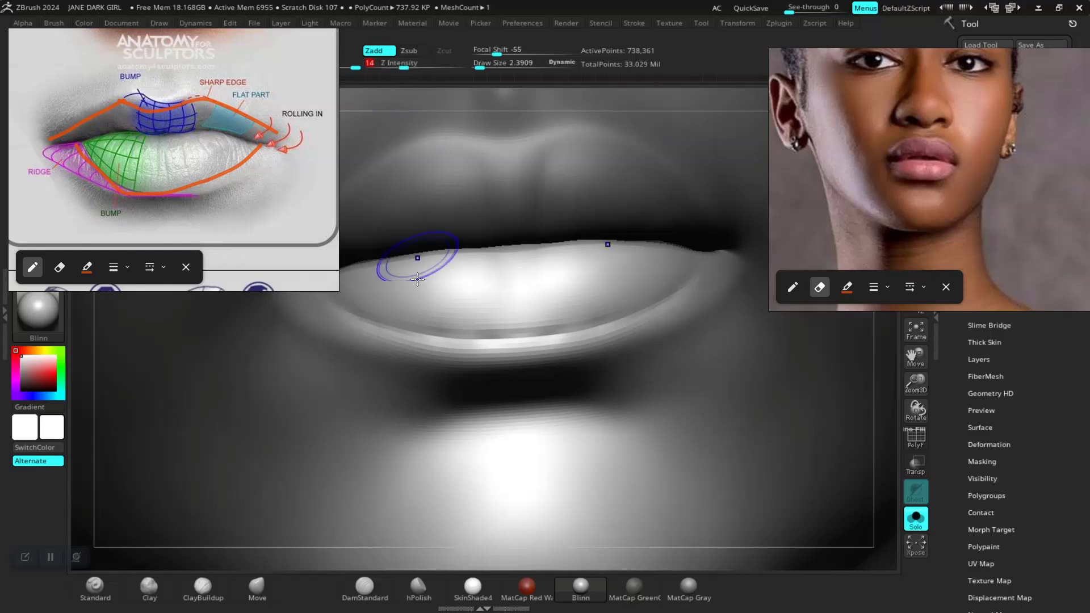
shift+drag(492, 339, 516, 334)
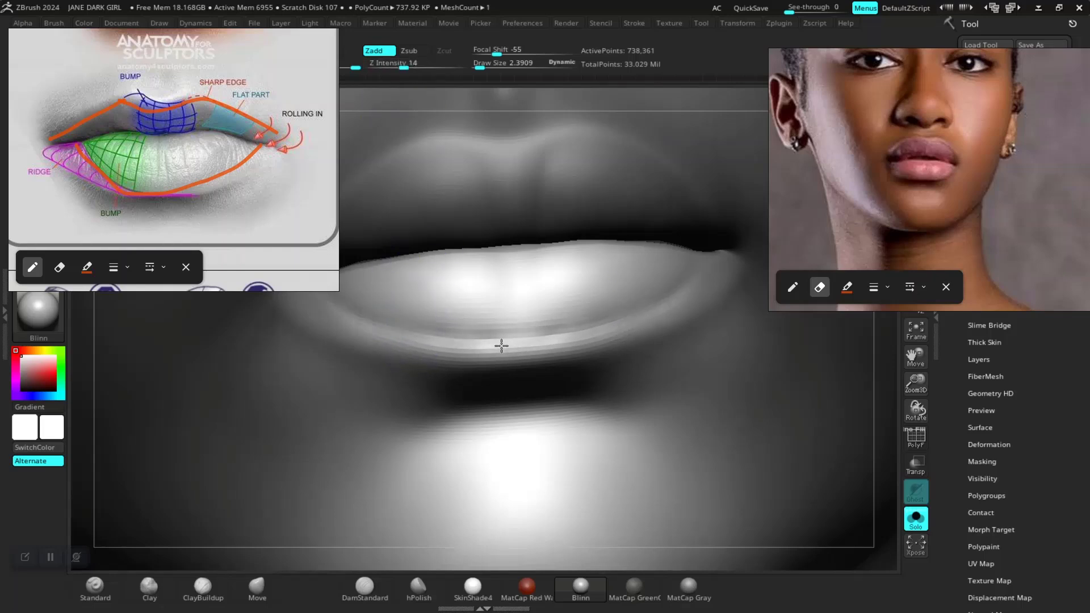
- Smooth the side of the lower lip toward the mouth corner, checking the lips from front, three-quarter and low views
key(f)
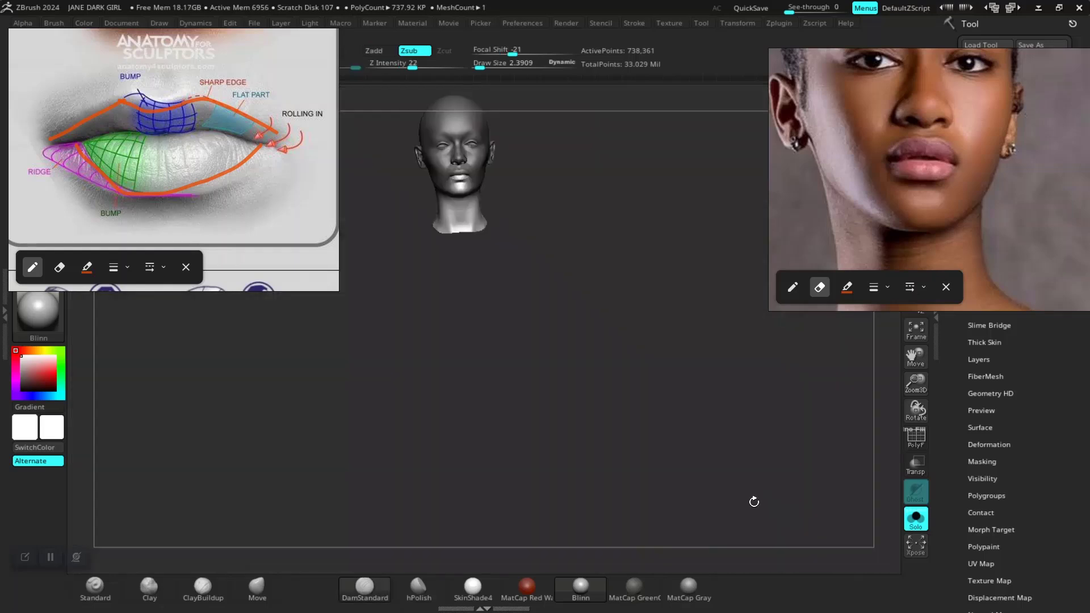
ctrl+right_drag(661, 397, 690, 471)
mouse_move(686, 431)
ctrl+right_down()
mouse_move(739, 535)
mouse_move(774, 523)
mouse_move(772, 500)
mouse_move(683, 453)
mouse_move(686, 441)
mouse_move(758, 465)
mouse_move(647, 406)
mouse_move(685, 461)
ctrl+right_up()
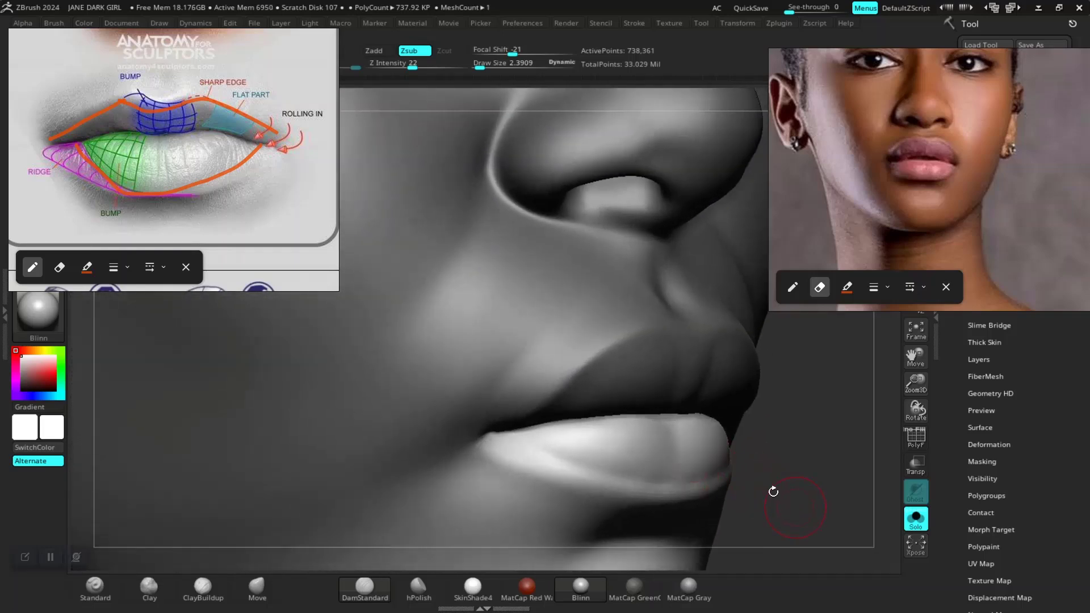
mouse_move(773, 492)
alt+right_down()
mouse_move(752, 480)
mouse_move(761, 480)
alt+right_up()
mouse_move(546, 412)
shift+mouse_down()
mouse_move(528, 409)
mouse_move(603, 422)
shift+mouse_up()
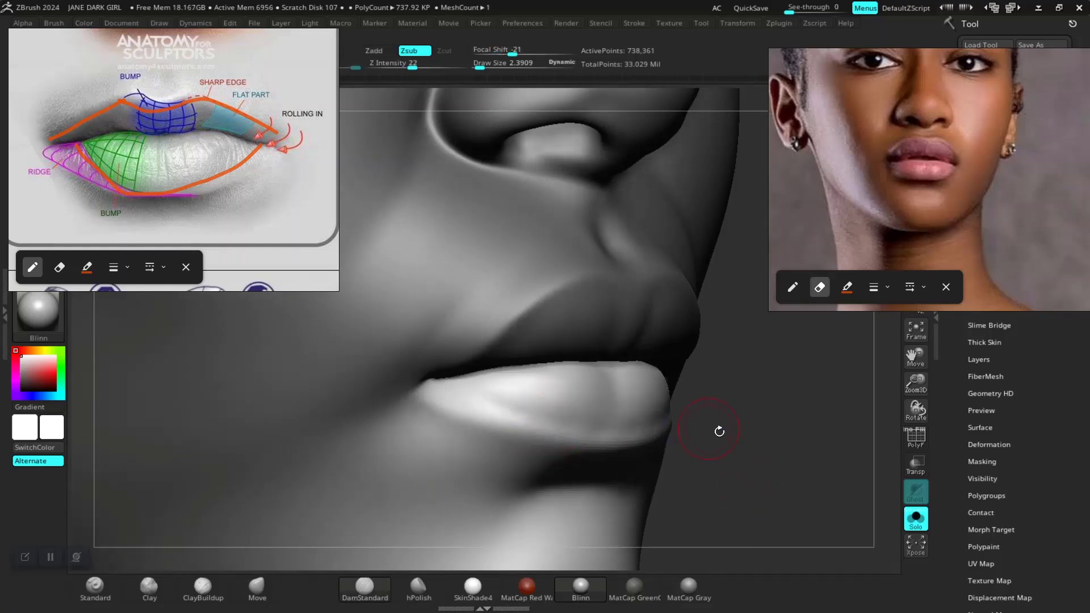
right_drag(737, 443, 683, 450)
right_drag(711, 449, 746, 488)
alt+right_drag(812, 451, 734, 416)
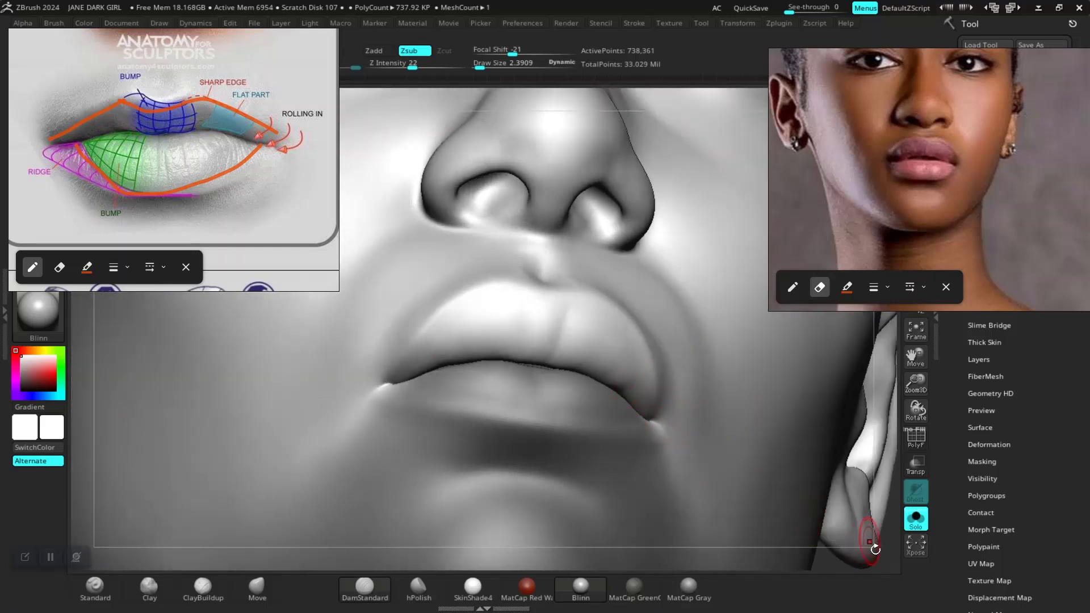
drag(886, 552, 851, 559)
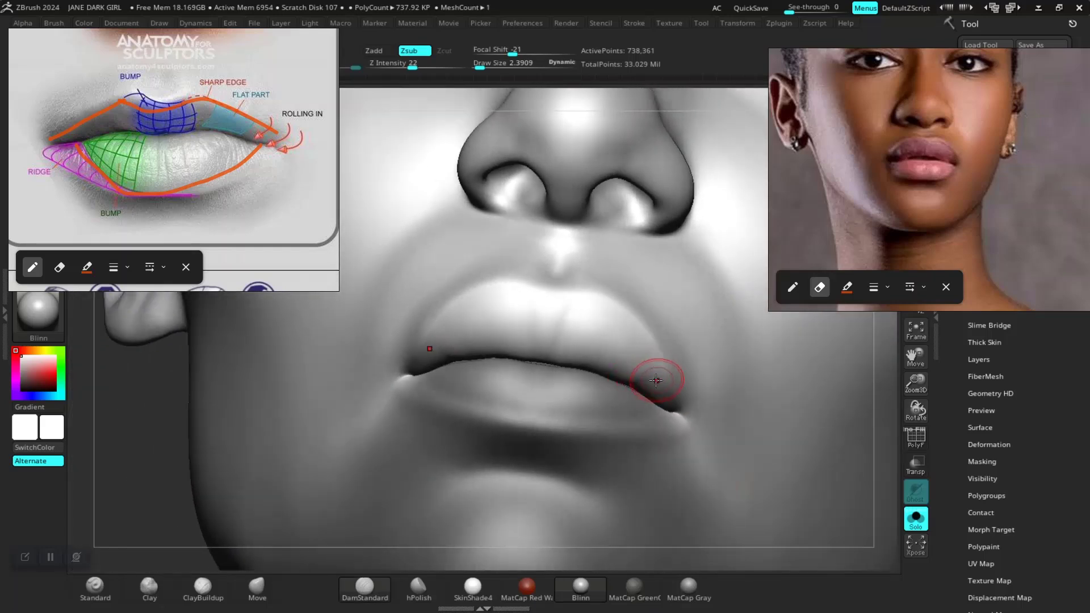
key(shift)
- Define the upper lip's top edge and cupid's bow with DamStandard strokes at the lower subdivision level, smoothing the center
drag(185, 474, 577, 377)
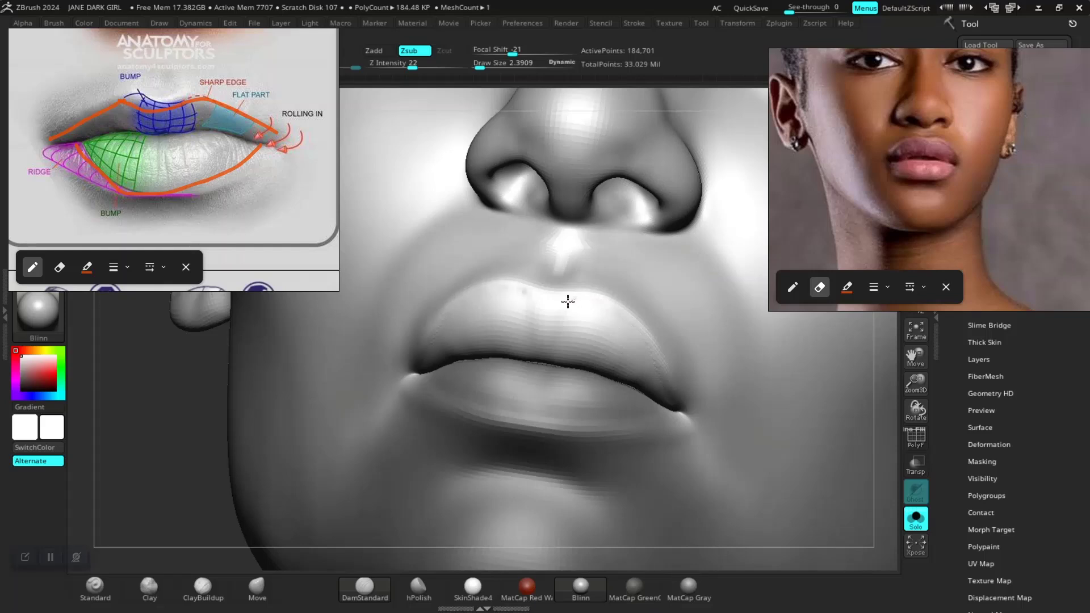
drag(131, 477, 349, 449)
mouse_move(730, 409)
mouse_down()
mouse_move(734, 455)
mouse_move(675, 433)
mouse_move(614, 356)
mouse_move(683, 442)
mouse_move(754, 452)
mouse_up()
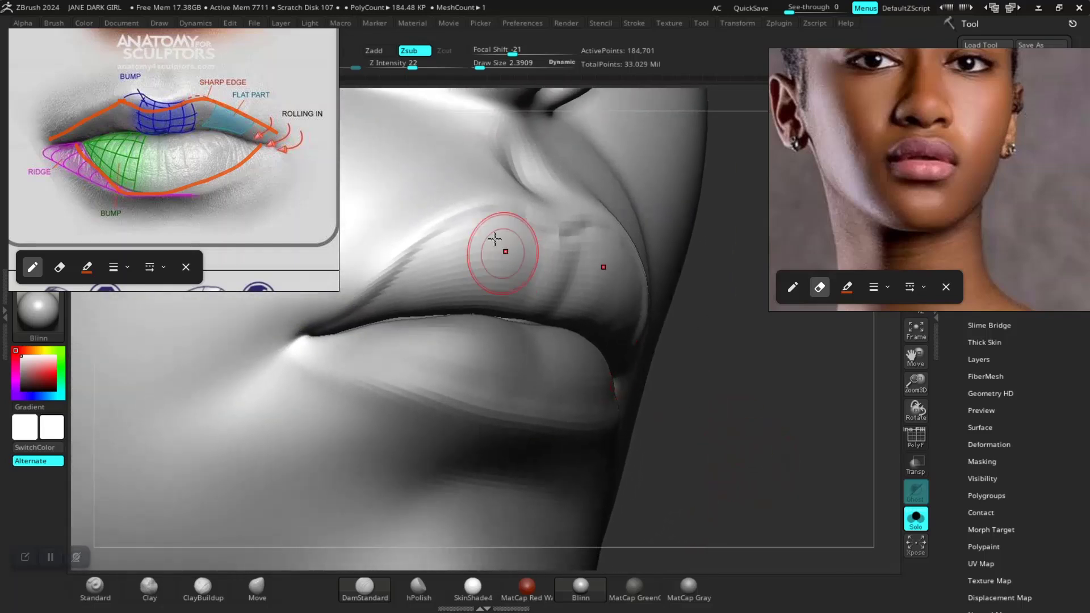
shift+drag(546, 225, 537, 224)
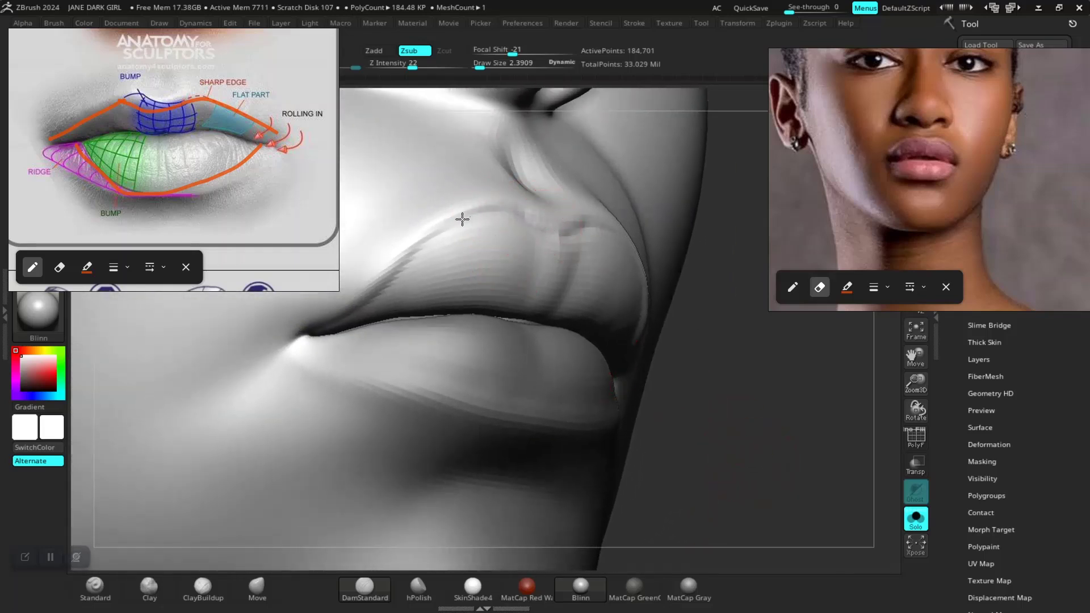
drag(420, 240, 382, 278)
mouse_move(774, 376)
mouse_down()
mouse_move(768, 418)
mouse_move(730, 453)
mouse_move(749, 453)
mouse_move(588, 250)
mouse_up()
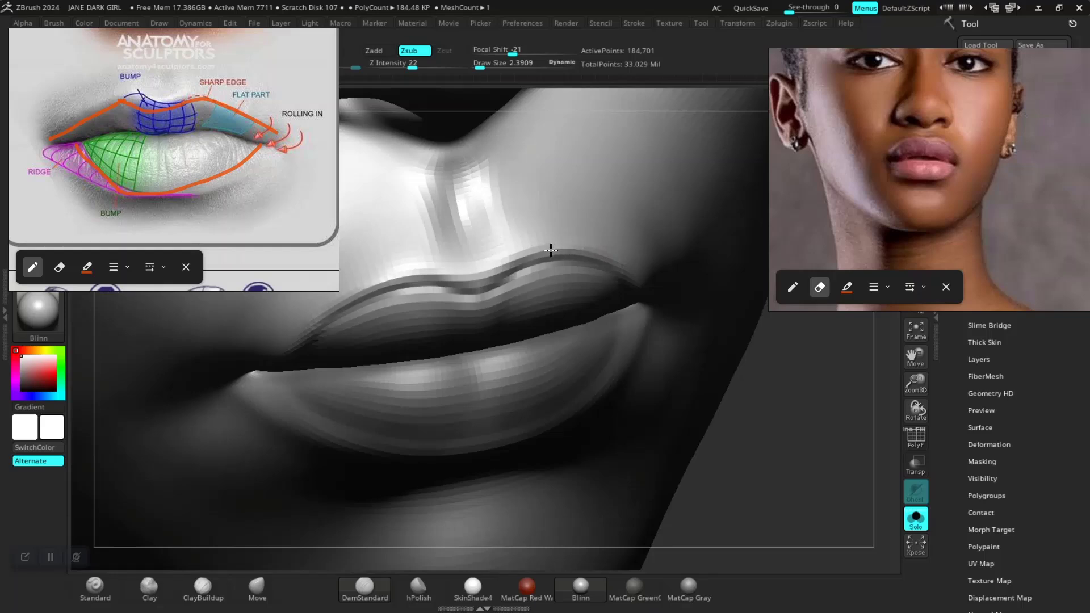
- Review the whole head, switch to the Standard brush at a draw size of about 4.56 and smooth inside the nostril
mouse_move(779, 448)
mouse_down()
mouse_move(644, 396)
mouse_move(658, 367)
mouse_move(604, 362)
mouse_up()
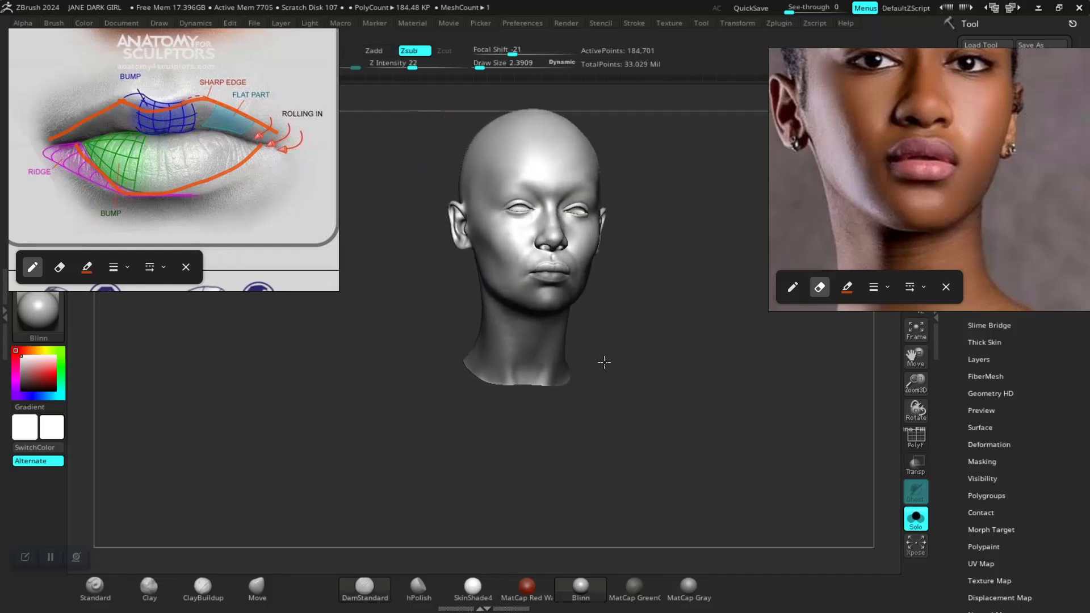
mouse_move(650, 399)
mouse_down()
mouse_move(632, 447)
mouse_move(492, 405)
mouse_up()
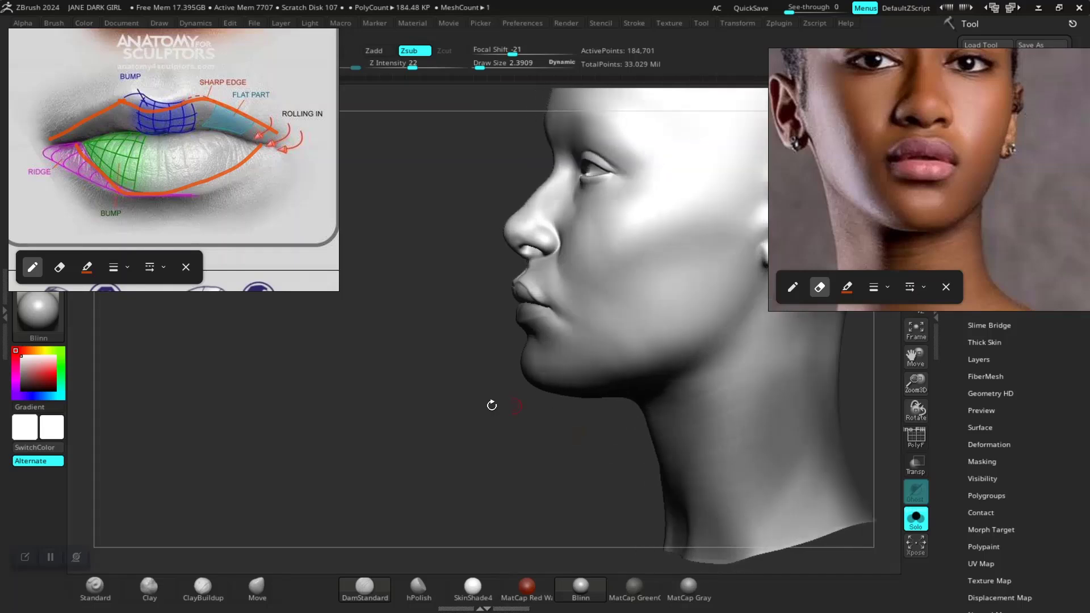
mouse_move(351, 385)
mouse_down()
mouse_move(308, 394)
mouse_move(348, 426)
mouse_move(347, 451)
mouse_move(350, 434)
mouse_move(379, 423)
mouse_move(662, 425)
mouse_move(559, 353)
mouse_move(620, 413)
mouse_move(618, 438)
mouse_move(569, 436)
mouse_move(742, 458)
mouse_move(713, 460)
mouse_move(724, 441)
mouse_move(741, 471)
mouse_move(720, 389)
mouse_move(728, 447)
mouse_move(693, 401)
mouse_move(397, 482)
mouse_up()
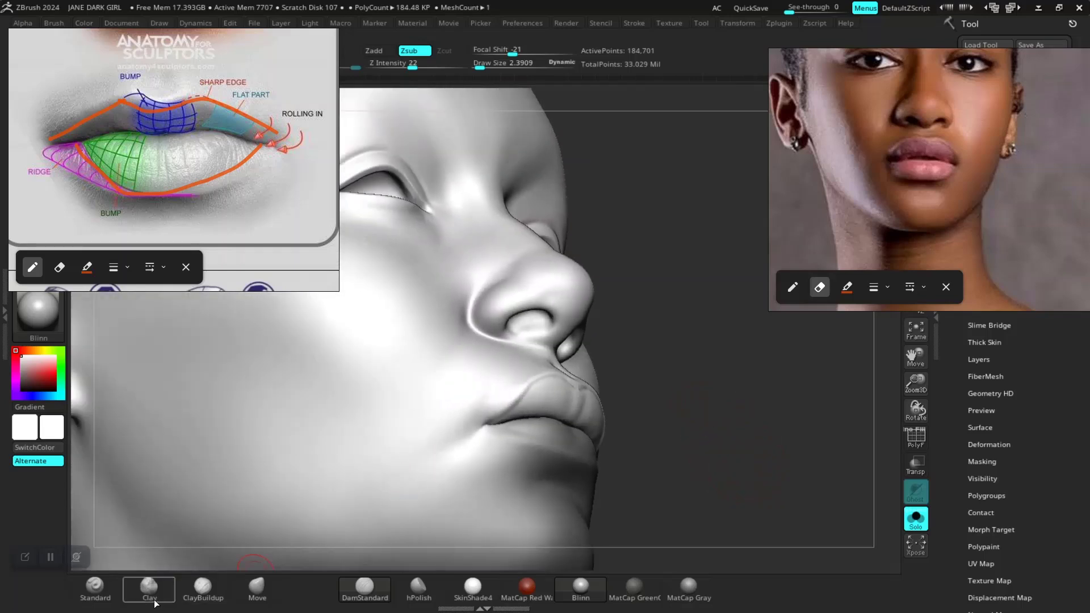
click(94, 588)
key(space)
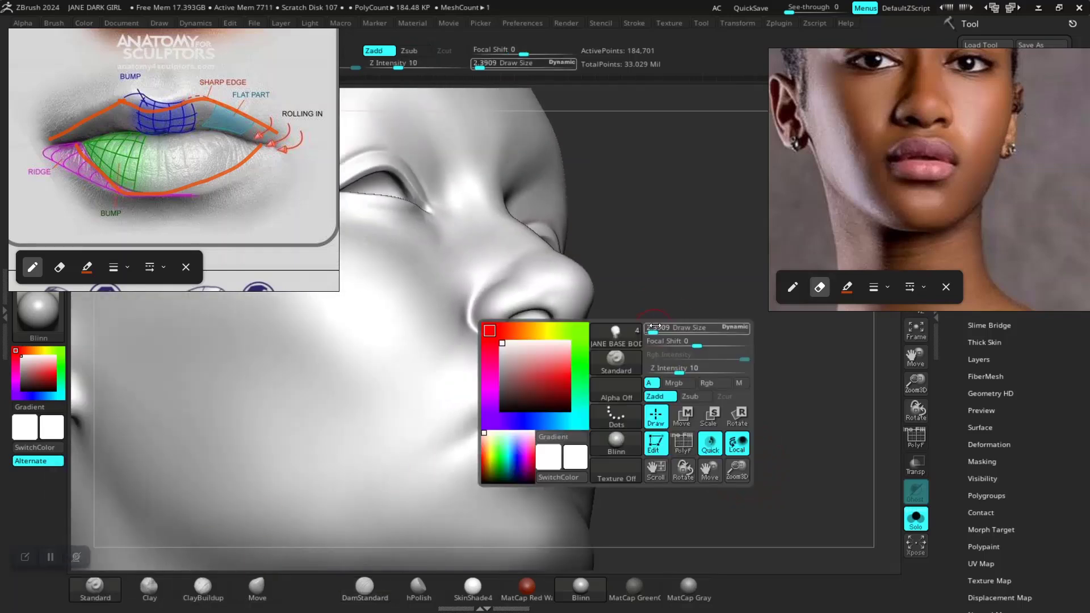
mouse_move(656, 329)
mouse_down()
mouse_move(718, 430)
mouse_move(581, 300)
mouse_up()
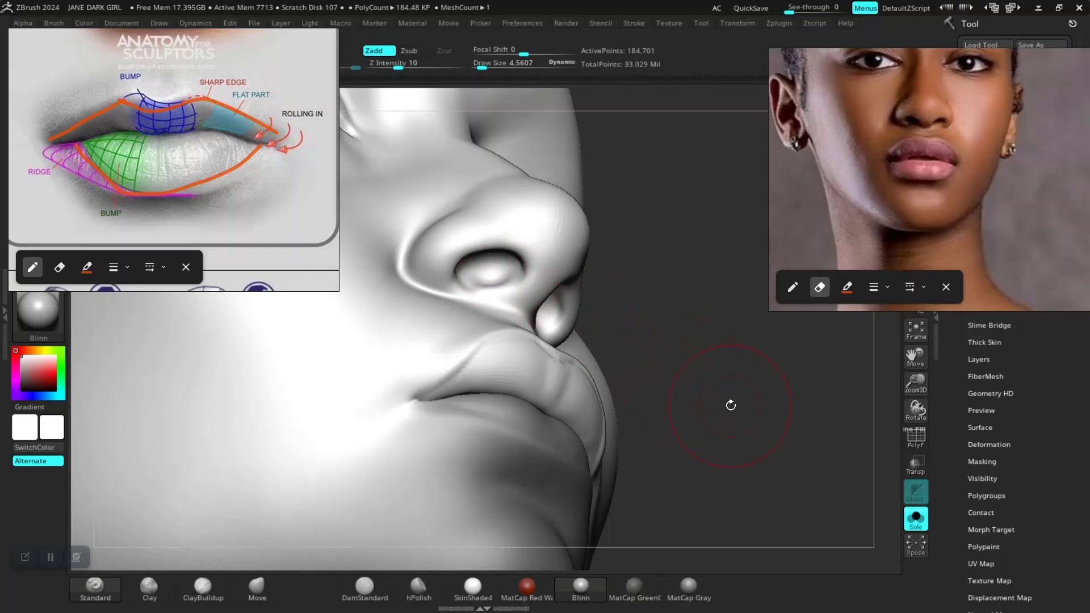
drag(731, 405, 674, 409)
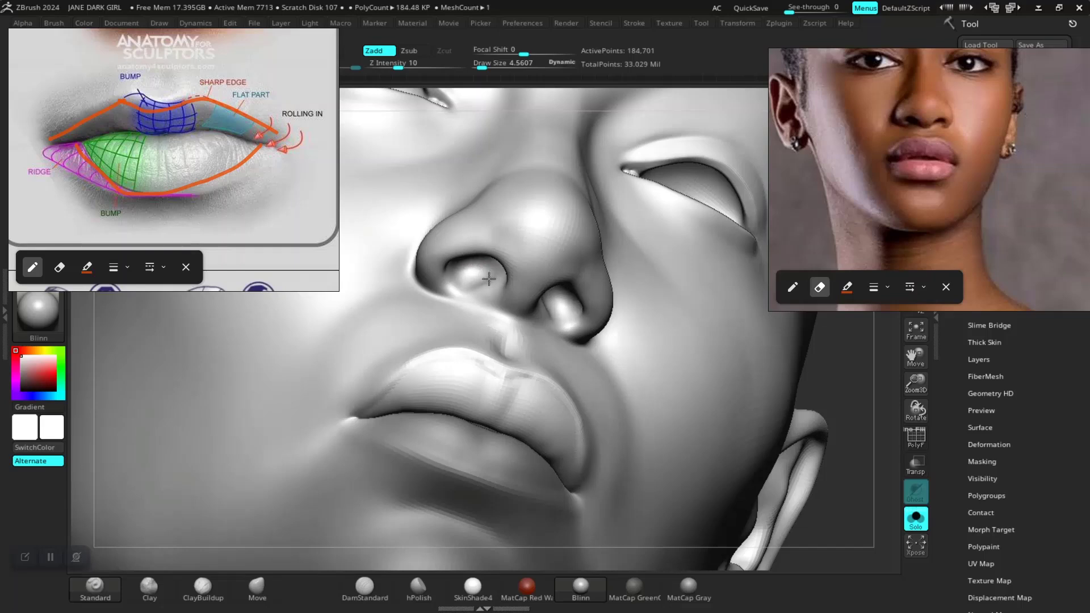
shift+drag(480, 280, 481, 283)
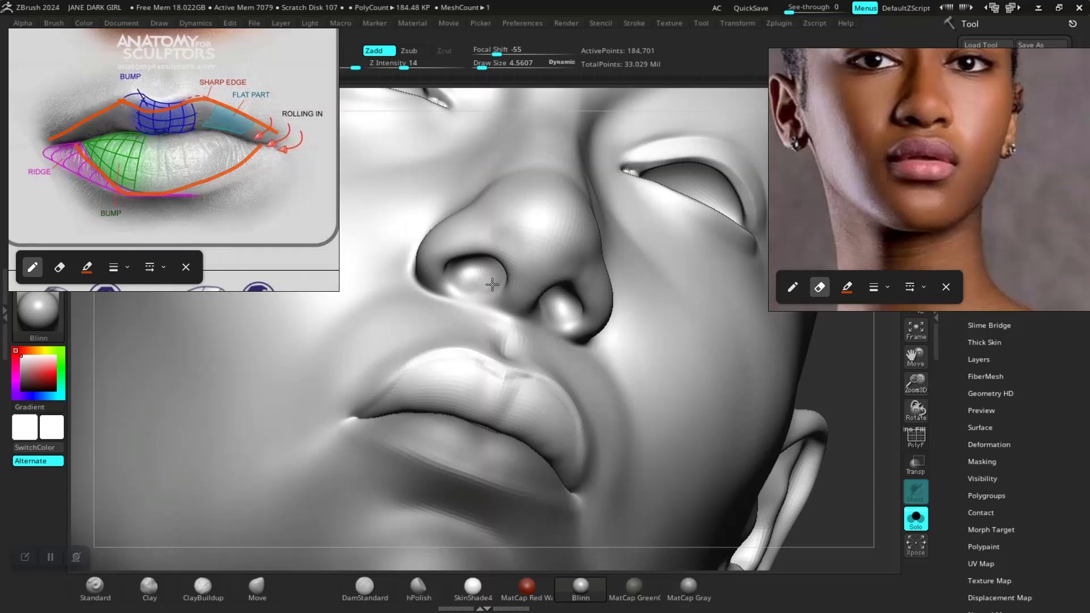
- Set the draw size to about 3.00 and smooth the upper lip's top border and side surface
key(f)
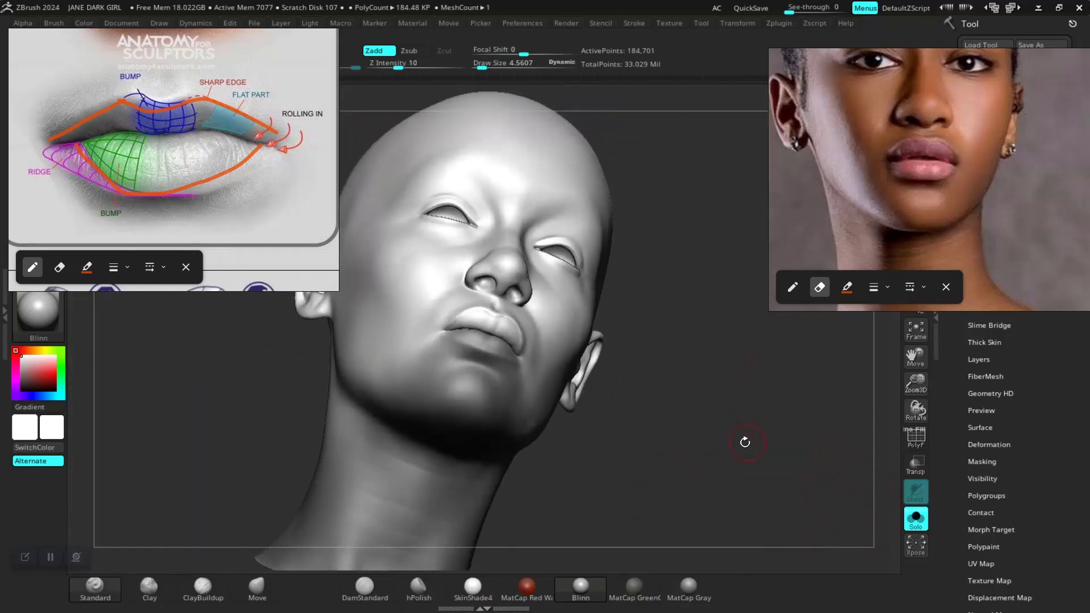
mouse_move(747, 441)
mouse_down()
mouse_move(725, 436)
mouse_move(688, 377)
mouse_move(705, 392)
mouse_move(715, 457)
mouse_move(465, 332)
mouse_move(423, 344)
mouse_up()
key(space)
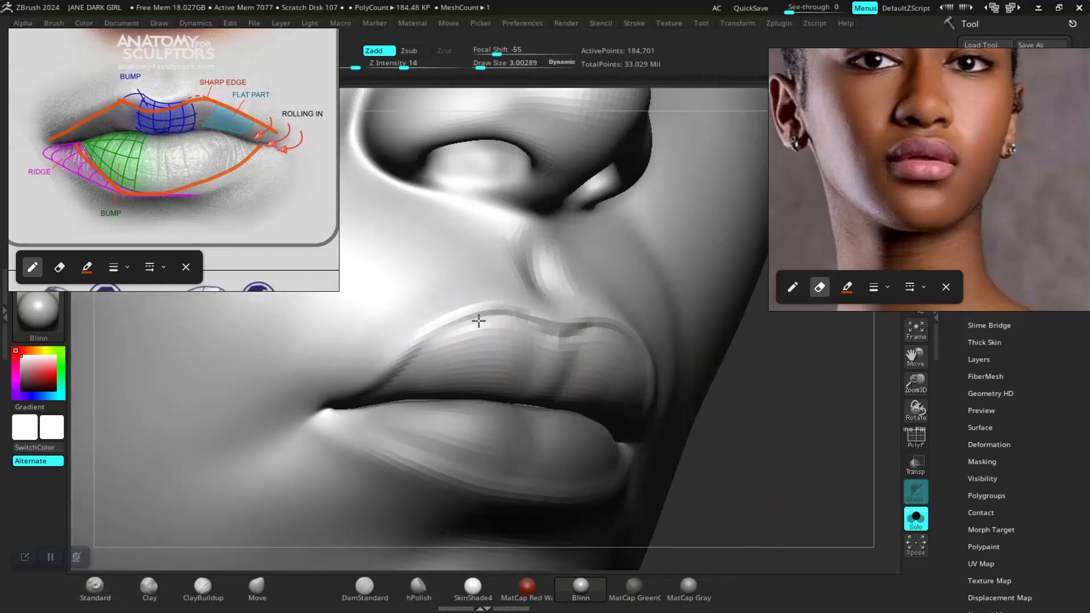
shift+drag(533, 319, 458, 332)
shift+drag(431, 375, 454, 363)
- Save the project over the existing JANE DARK GIRL file
mouse_move(769, 474)
alt+mouse_down()
mouse_move(700, 444)
mouse_move(672, 448)
mouse_move(687, 441)
mouse_move(671, 435)
alt+mouse_up()
key(ctrl+s)
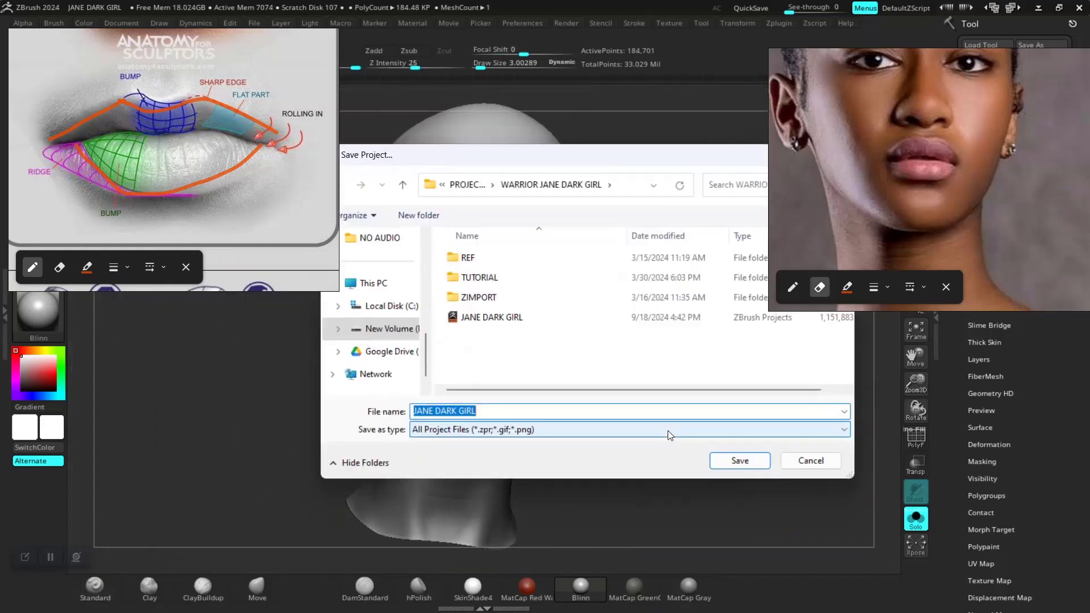
key(Return)
click(572, 298)
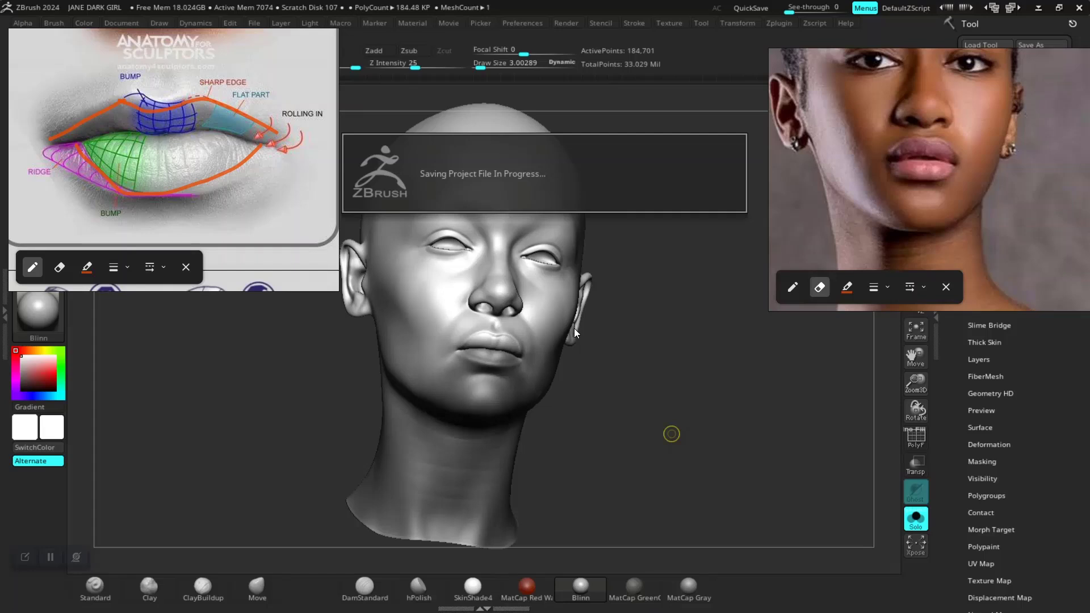
- Carve the sides of the upper lip's central bump with DamStandard at a draw size of about 3.00
mouse_move(659, 489)
mouse_down()
mouse_move(639, 492)
mouse_move(688, 457)
mouse_move(655, 423)
mouse_move(693, 487)
mouse_move(730, 515)
mouse_move(790, 440)
mouse_move(833, 468)
mouse_move(577, 363)
mouse_up()
drag(754, 437, 554, 343)
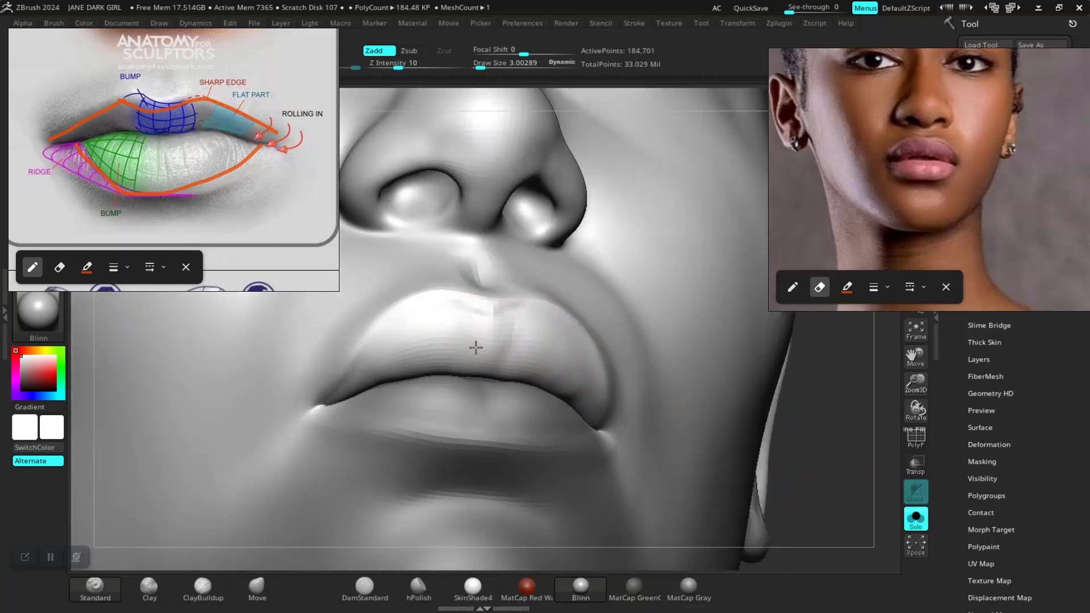
click(364, 587)
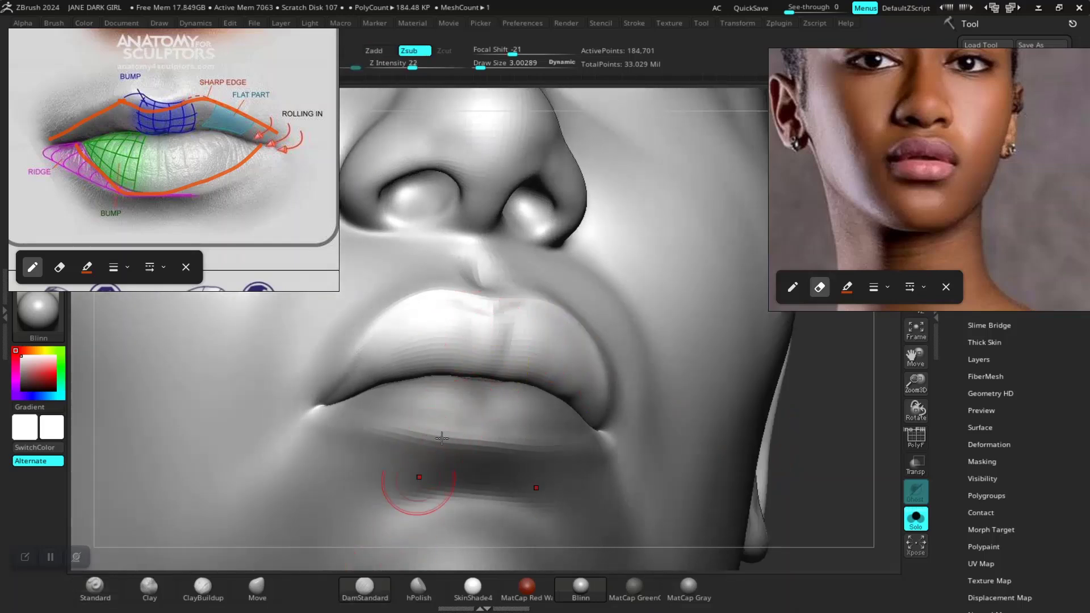
drag(464, 321, 469, 328)
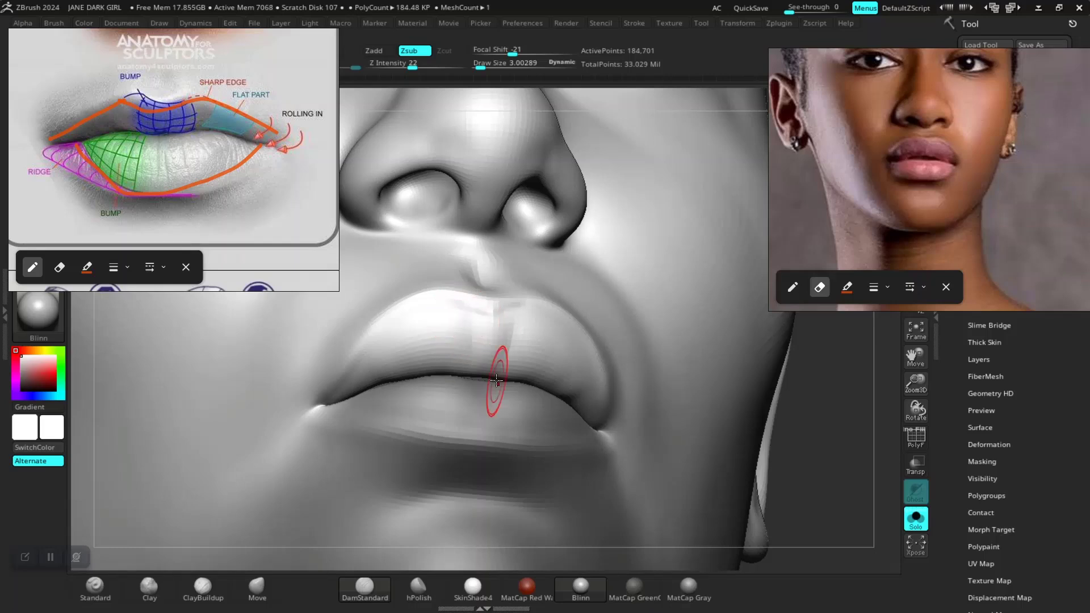
- Smooth the center of the upper lip below the cupid's bow and switch to the ClayBuildup brush
alt+drag(816, 474, 693, 452)
mouse_move(671, 415)
alt+mouse_down()
mouse_move(705, 554)
mouse_move(743, 491)
mouse_move(740, 463)
alt+mouse_up()
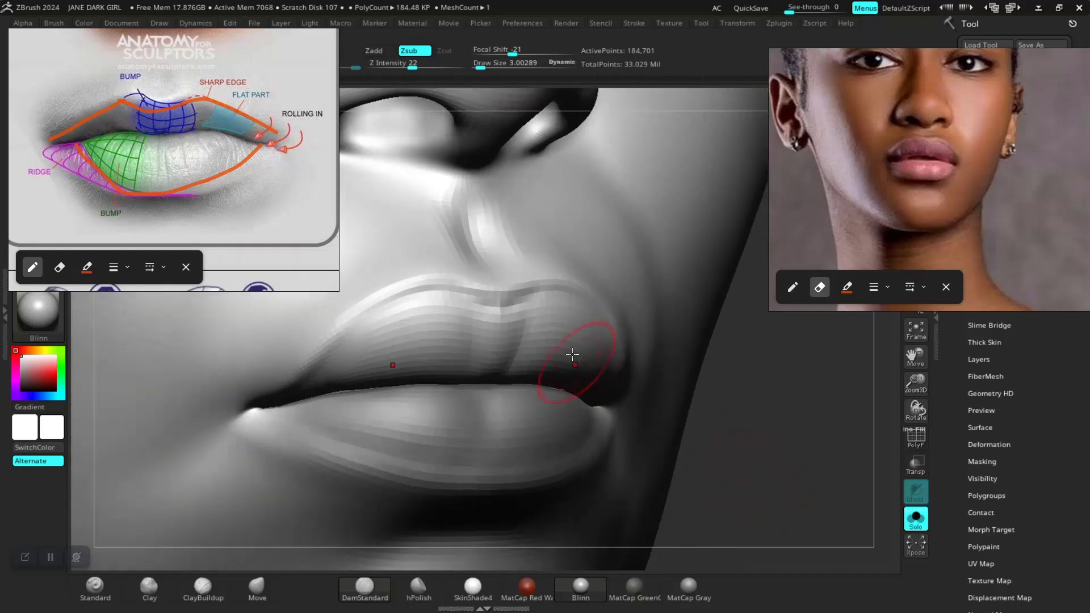
shift+drag(497, 319, 498, 313)
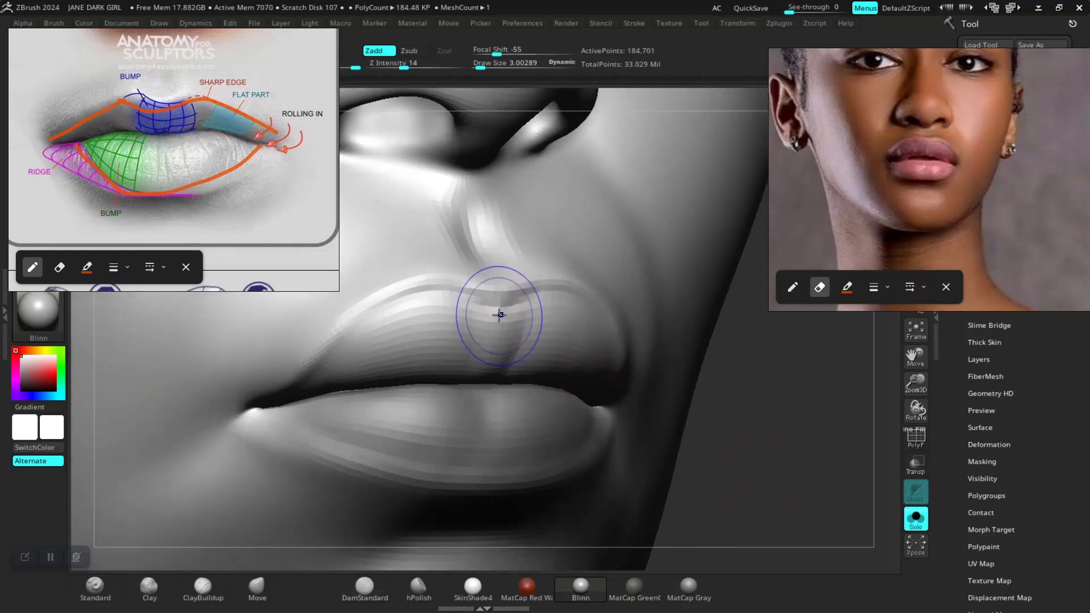
click(203, 586)
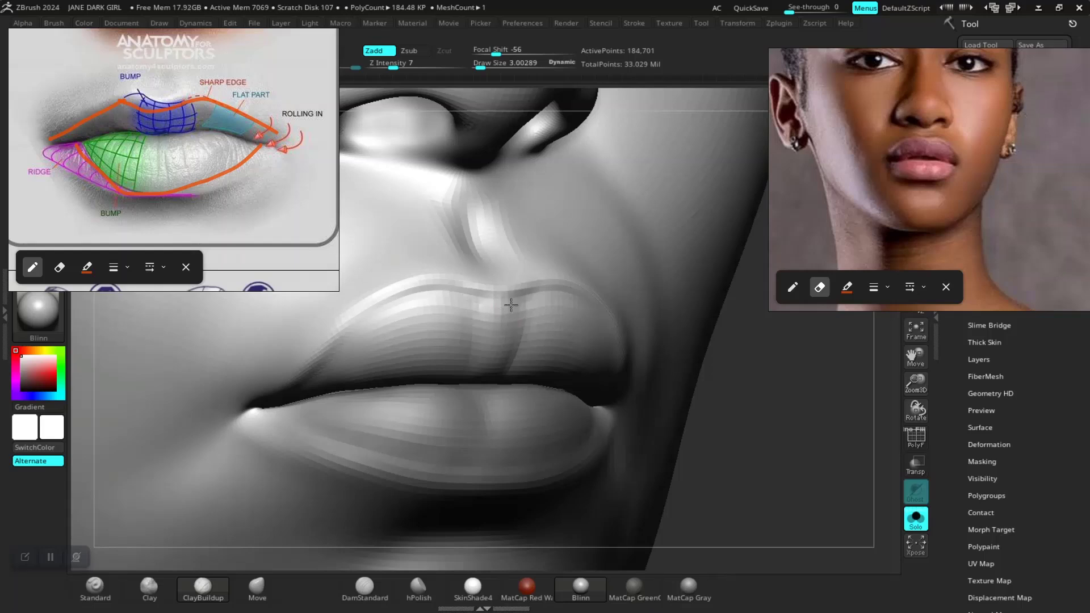
- Unhide the rest of the body below the head and neck and bring the figure into view
mouse_move(805, 508)
alt+mouse_down()
mouse_move(623, 357)
mouse_move(656, 367)
mouse_move(672, 418)
mouse_move(698, 445)
mouse_move(678, 436)
mouse_move(693, 428)
mouse_move(659, 393)
alt+mouse_up()
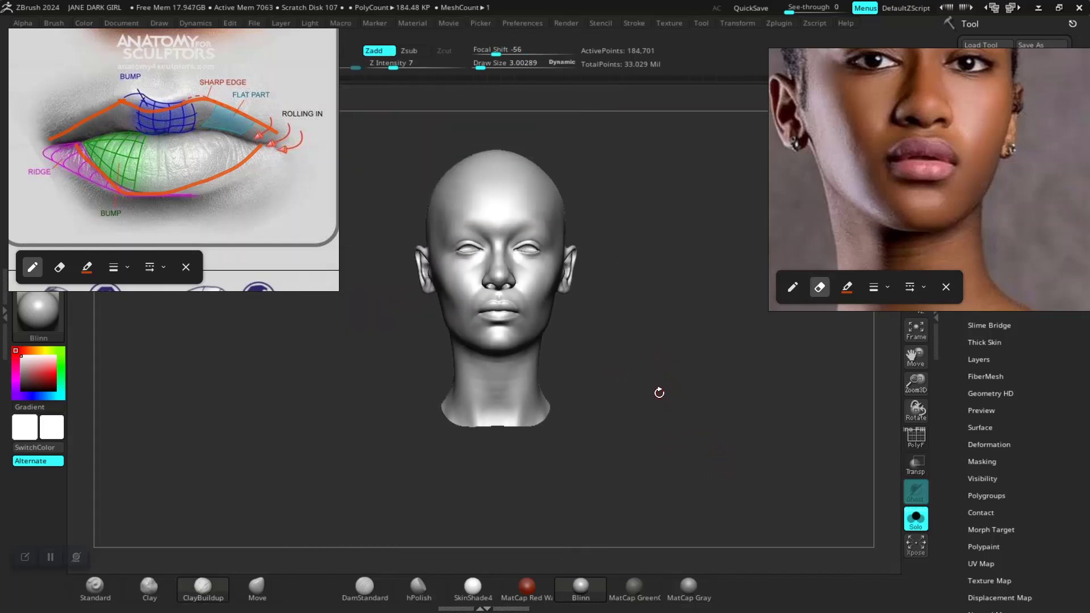
key(ctrl)
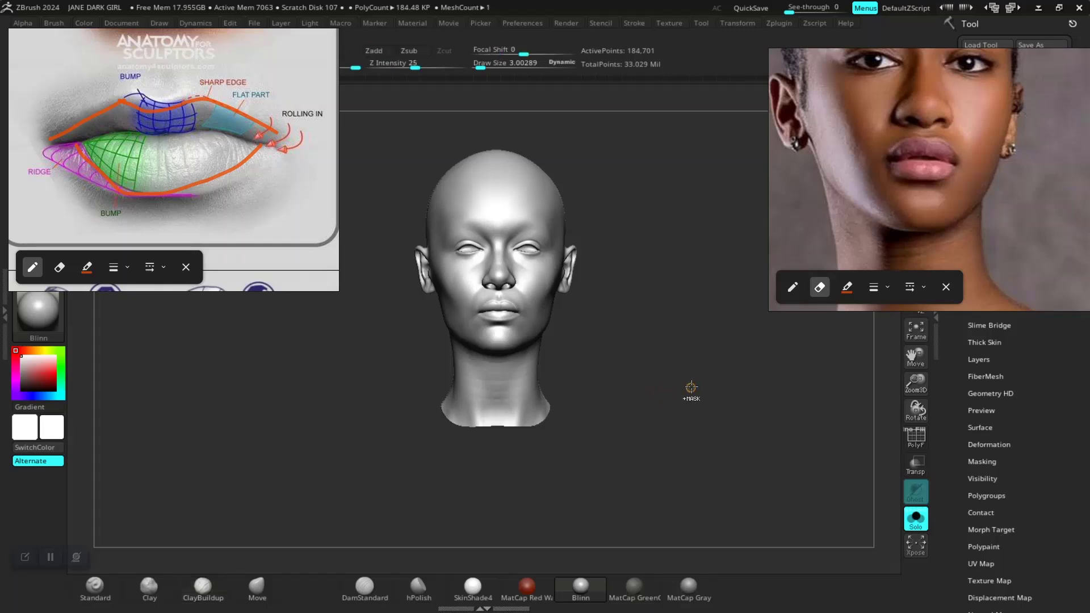
ctrl+shift+click(700, 384)
alt+drag(710, 401, 635, 369)
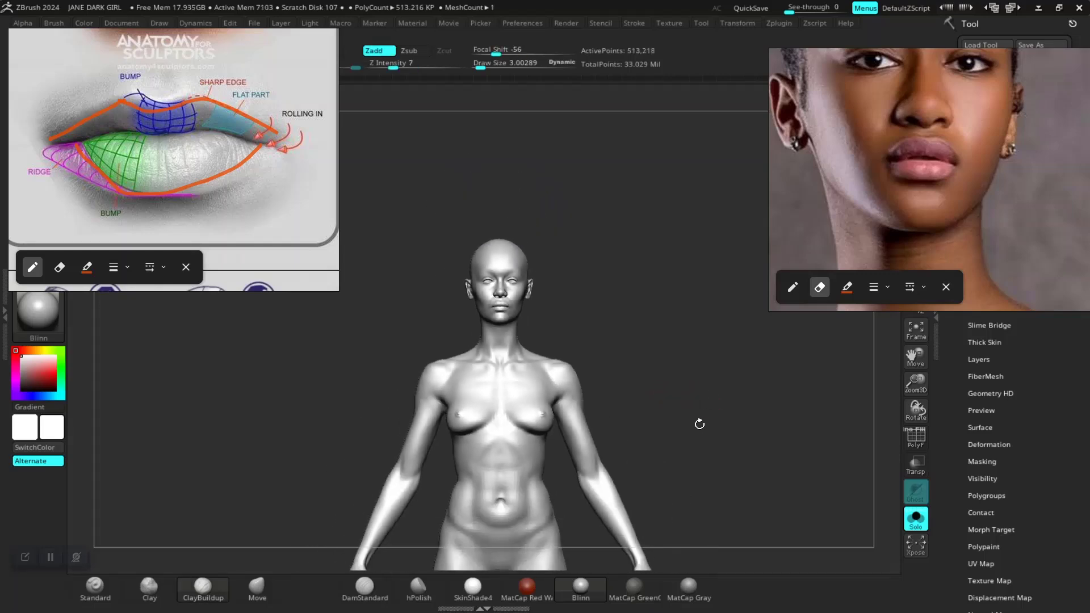
mouse_move(698, 423)
alt+mouse_down()
mouse_move(628, 360)
mouse_move(672, 452)
mouse_move(664, 384)
mouse_move(593, 381)
mouse_move(610, 376)
mouse_move(578, 375)
mouse_move(592, 379)
mouse_move(584, 366)
alt+mouse_up()
- Set the draw size to about 23.25 and smooth the shoulder blade area on the back
mouse_move(642, 320)
mouse_down()
mouse_move(645, 389)
mouse_move(635, 307)
mouse_move(653, 352)
mouse_move(672, 347)
mouse_move(686, 374)
mouse_move(575, 409)
mouse_move(659, 397)
mouse_move(714, 425)
mouse_move(650, 406)
mouse_move(660, 420)
mouse_move(698, 405)
mouse_move(720, 417)
mouse_move(671, 420)
mouse_move(668, 379)
mouse_move(701, 410)
mouse_move(620, 385)
mouse_up()
alt+drag(672, 339, 629, 360)
key(space)
drag(606, 271, 619, 271)
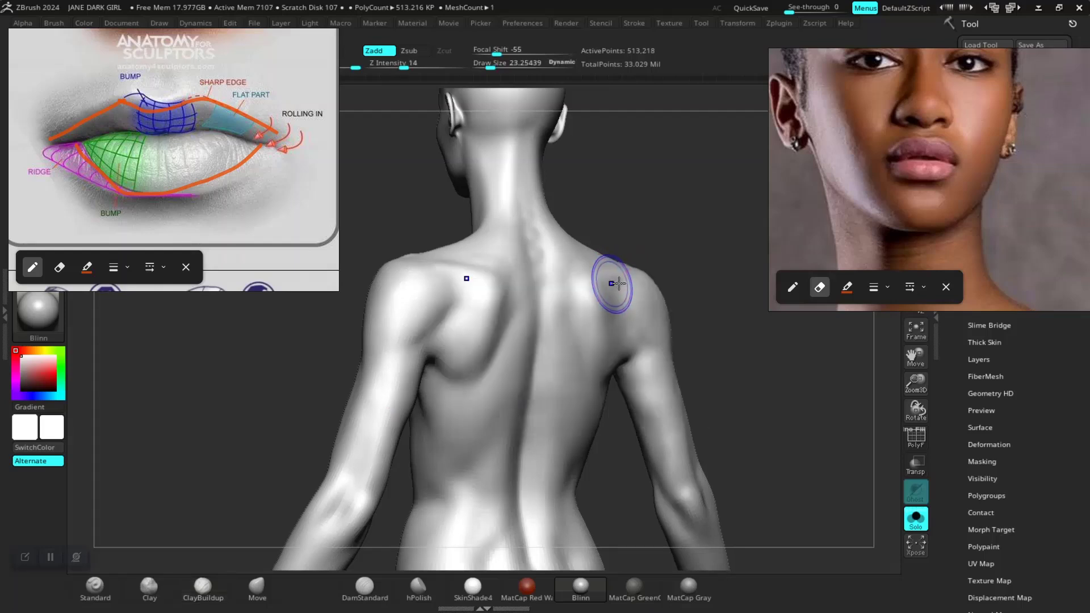
- Lower the body by two subdivision levels and check its forms from directly behind
key(shift+d)
key(shift+d)
drag(965, 199, 811, 114)
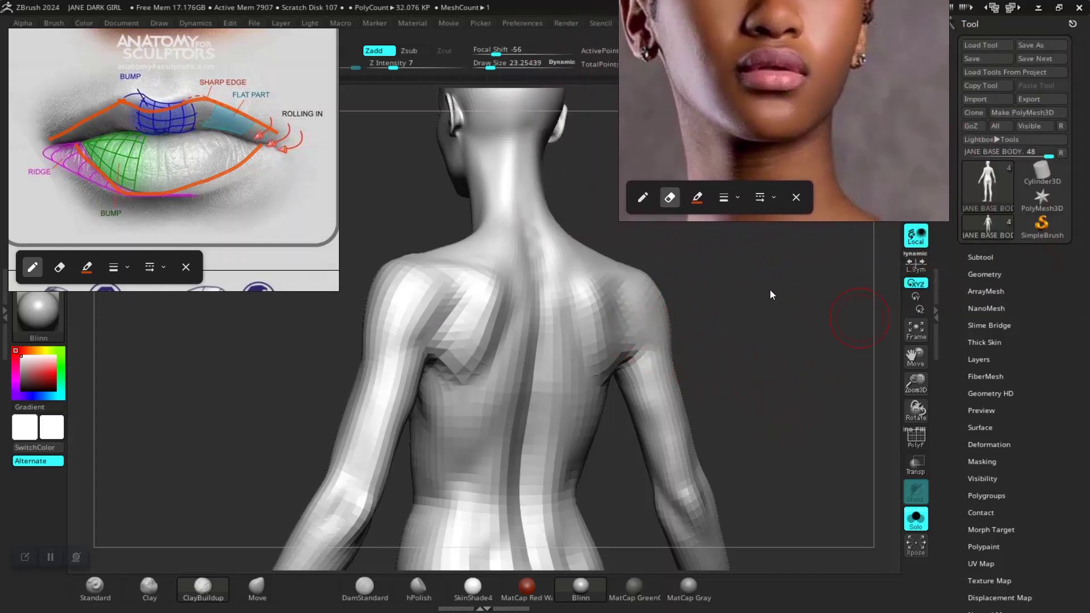
drag(804, 421, 786, 394)
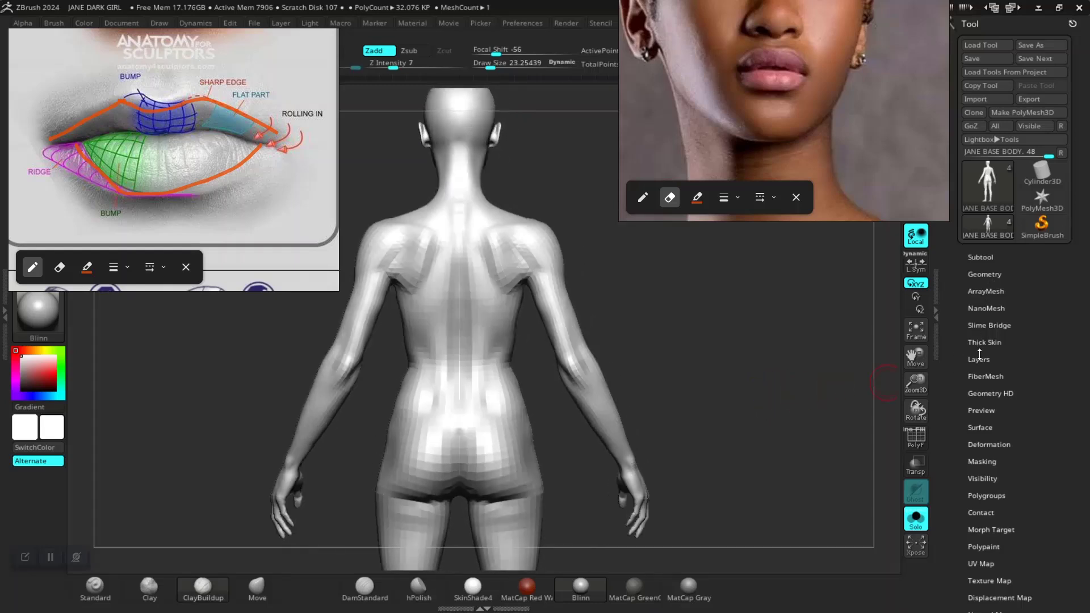
- Raise the body to its highest subdivision level and switch layer recording from HEAD PRIMARY to PRIMARY BODY FO
key(d)
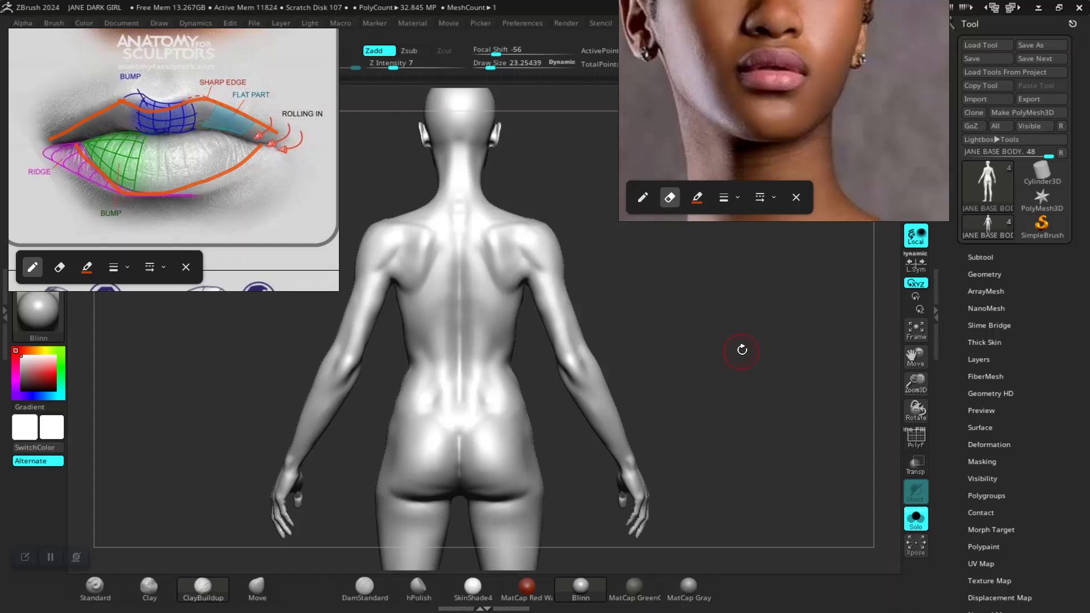
drag(766, 165, 434, 186)
click(982, 362)
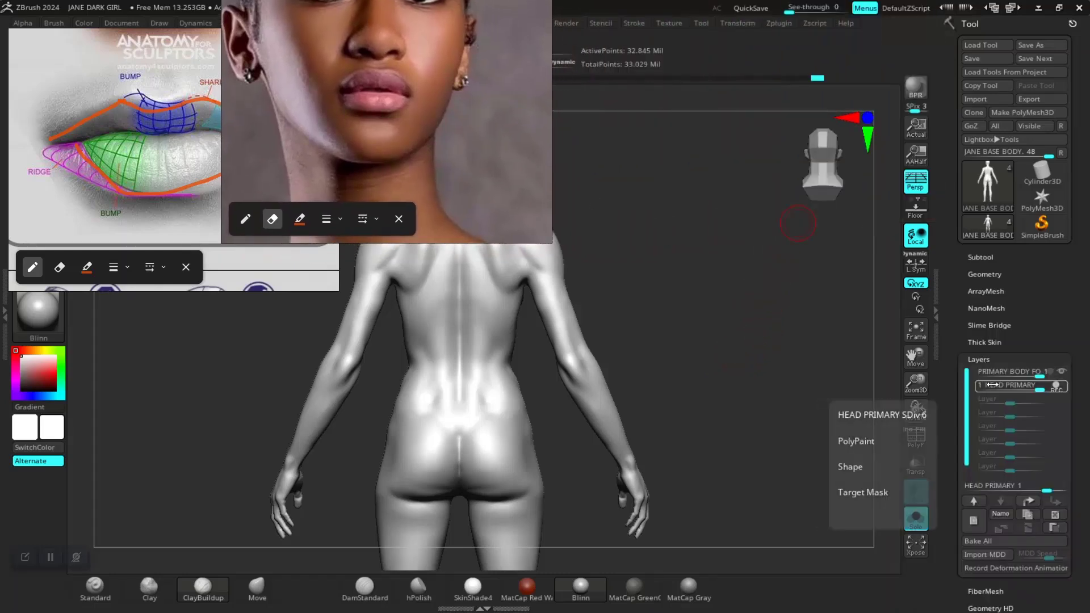
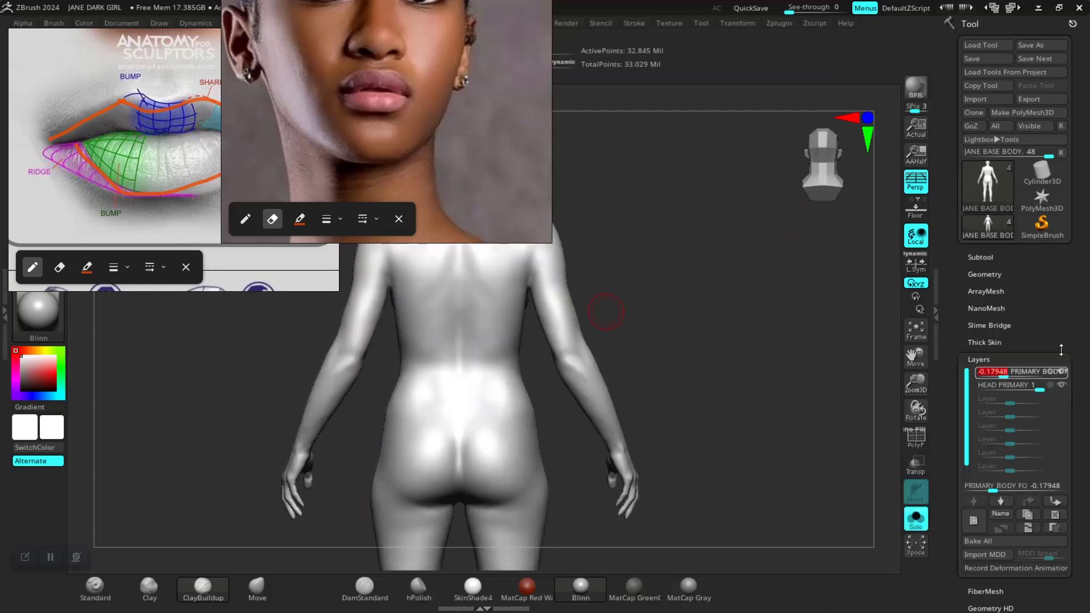
mouse_move(1054, 377)
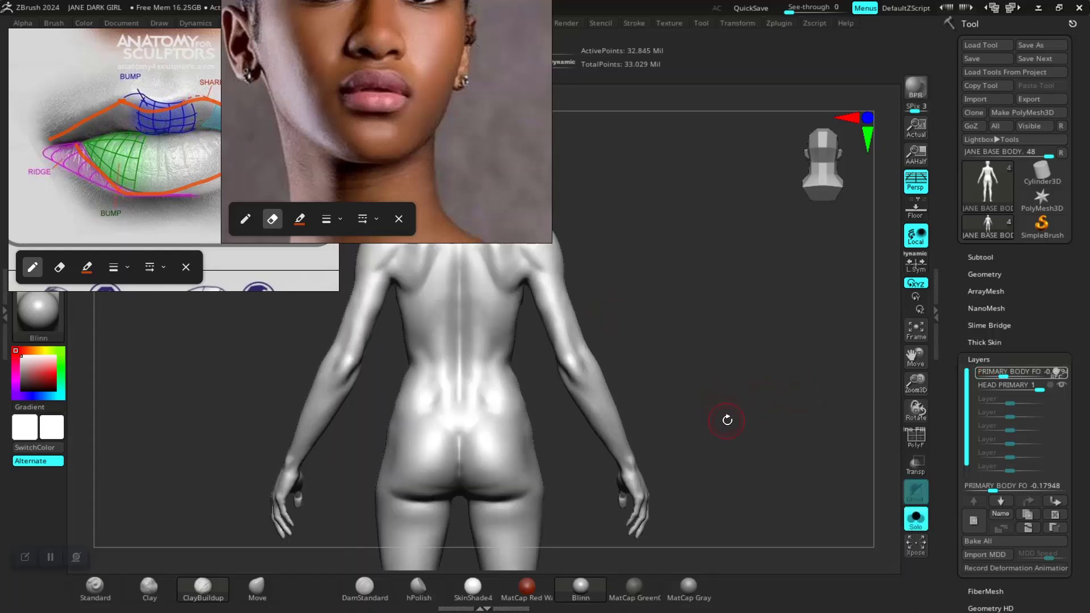
- Move the portrait reference aside and search the anatomy reference board for the torso section
drag(391, 182, 957, 195)
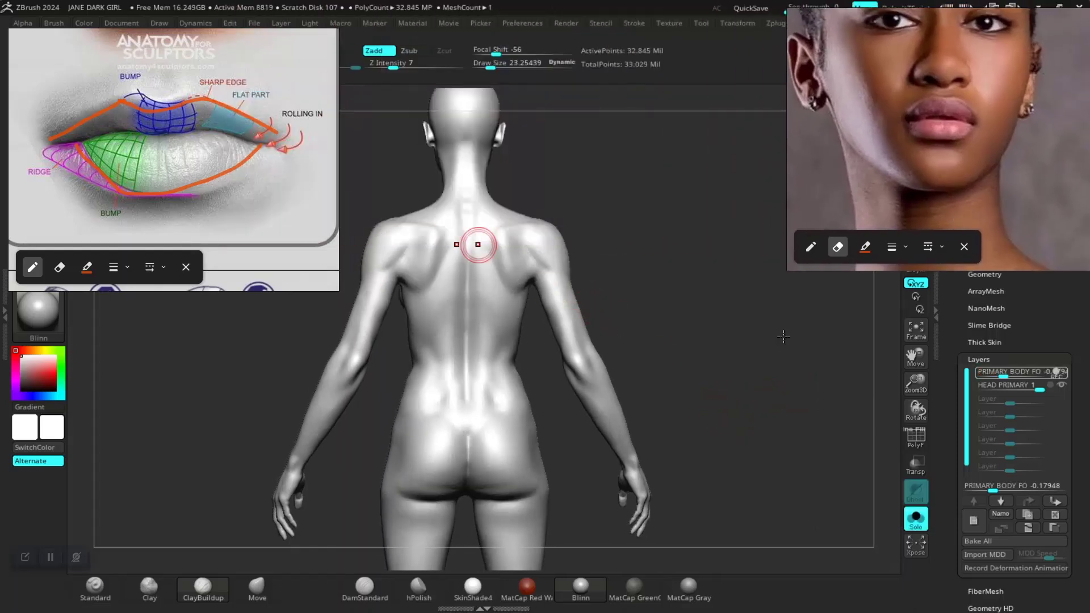
drag(677, 380, 660, 369)
scroll(121, 152, down, 10)
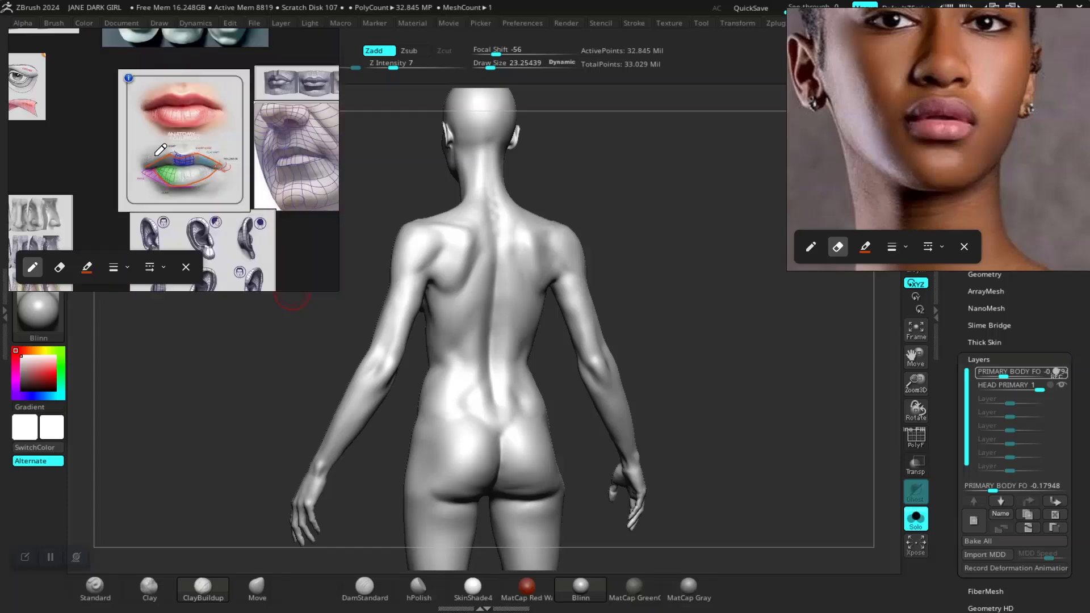
scroll(121, 151, down, 6)
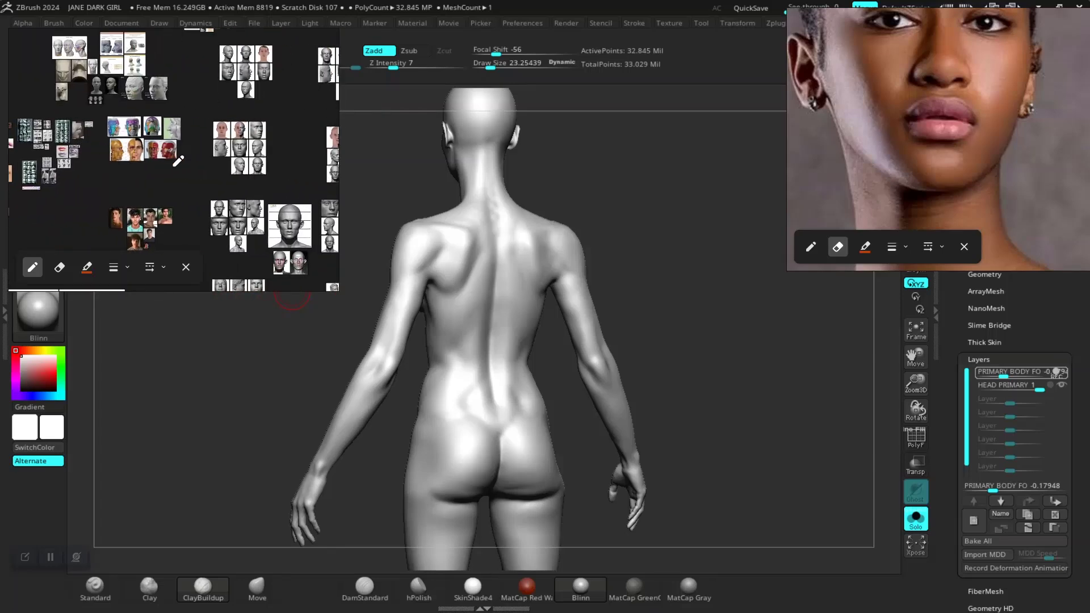
middle_drag(190, 174, 234, 142)
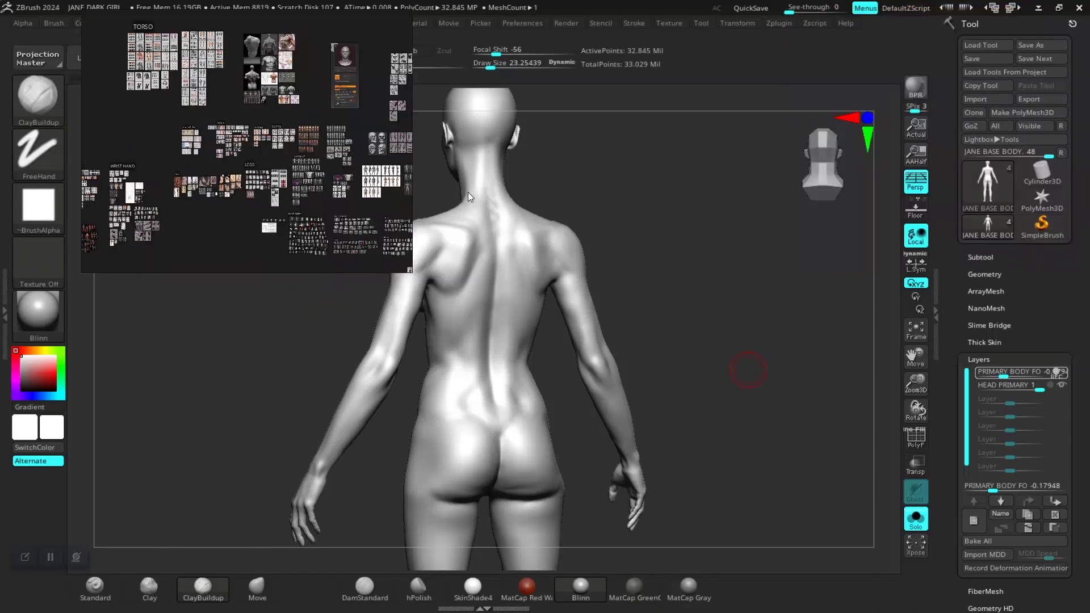
scroll(244, 151, up, 5)
middle_drag(252, 154, 375, 186)
scroll(272, 132, up, 5)
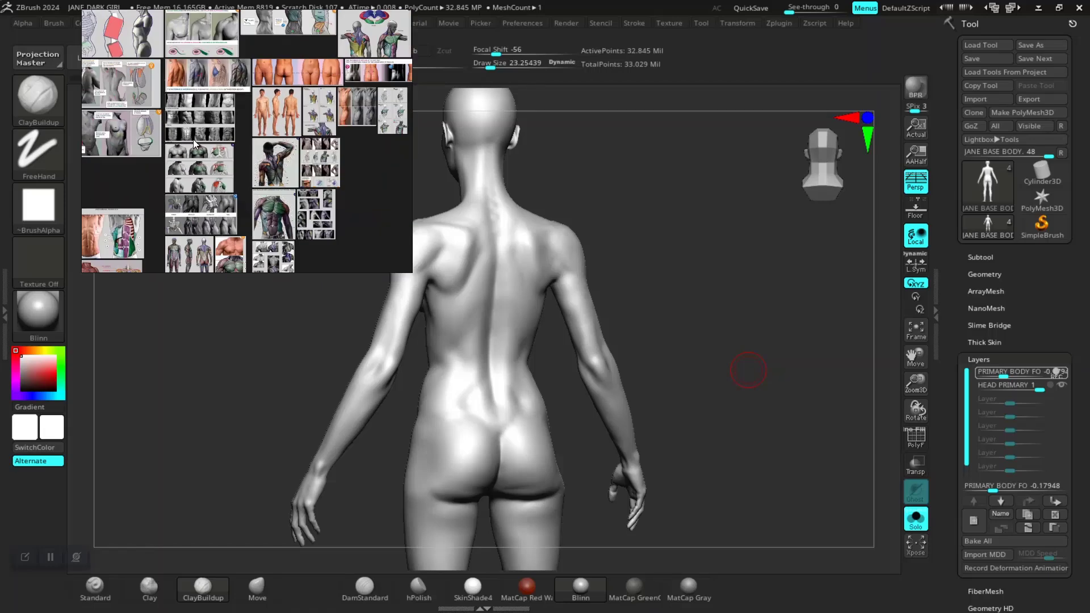
- Browse the torso anatomy sheets and enlarge the 3D scan page of a young female figure
middle_drag(193, 138, 261, 93)
middle_drag(186, 143, 319, 126)
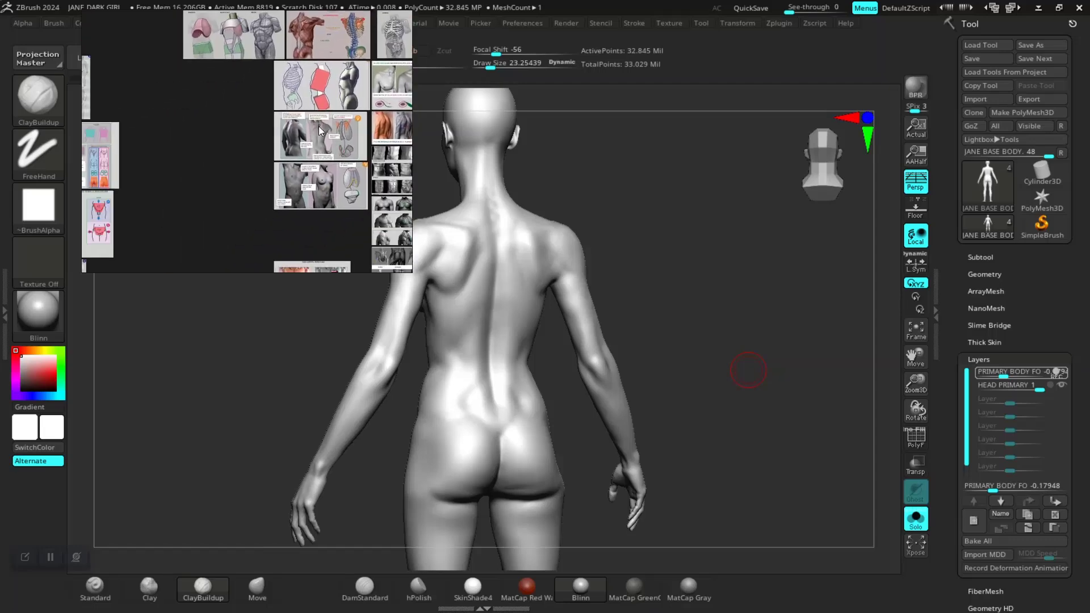
scroll(205, 171, down, 7)
scroll(234, 149, up, 4)
middle_drag(128, 174, 198, 251)
scroll(235, 164, down, 2)
middle_drag(215, 91, 198, 220)
middle_drag(203, 46, 248, 130)
scroll(249, 133, up, 6)
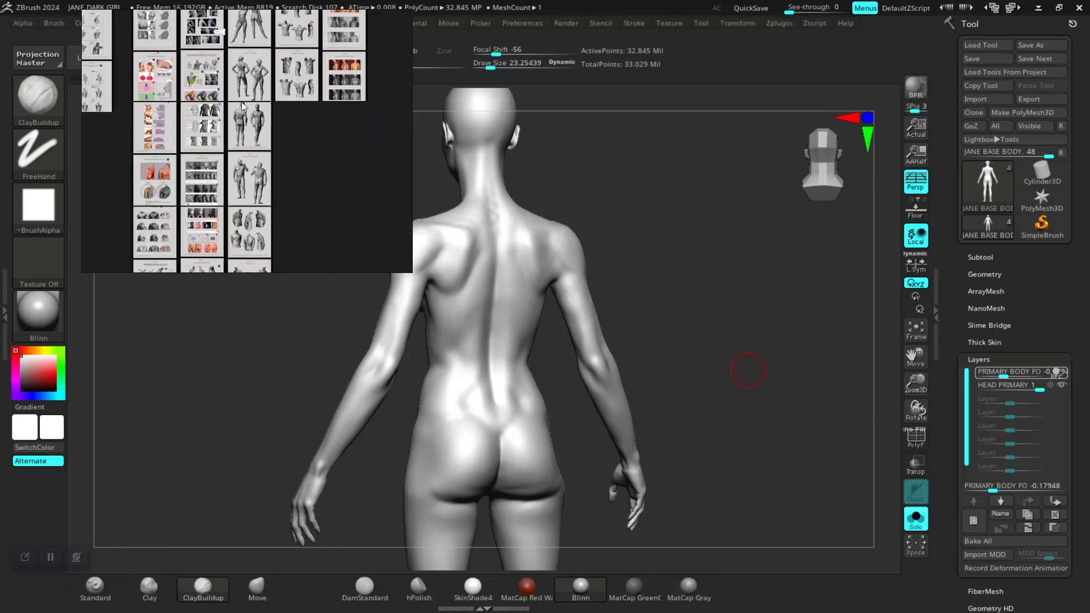
scroll(276, 187, up, 5)
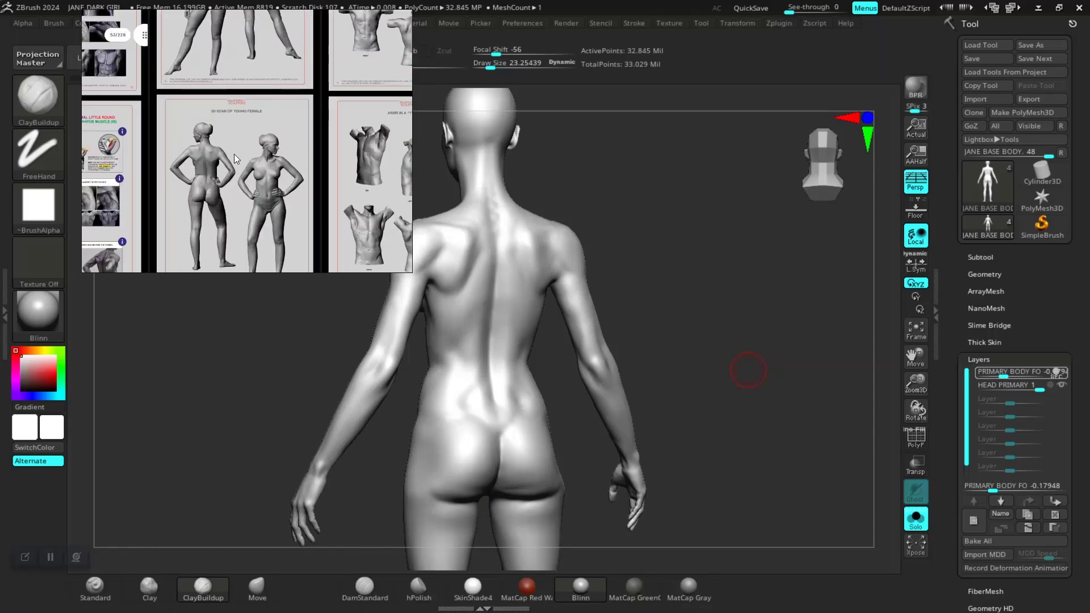
- Compare the young female 3D scans with the neighbouring torso pose sheets
middle_drag(243, 164, 121, 137)
scroll(236, 169, down, 5)
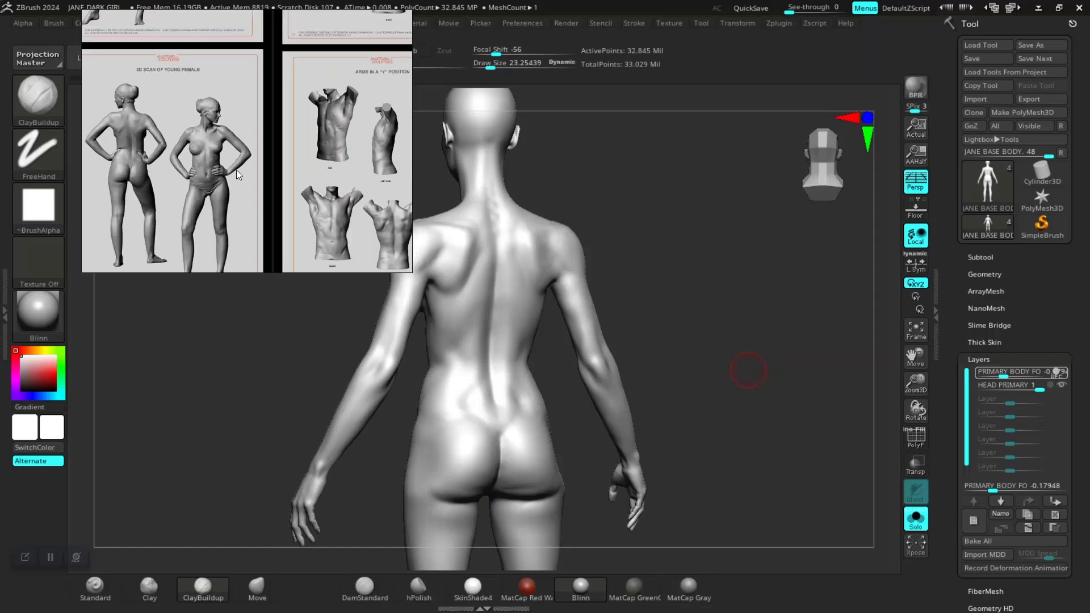
scroll(206, 154, up, 2)
middle_drag(205, 154, 272, 206)
scroll(194, 103, down, 2)
middle_drag(195, 191, 122, 213)
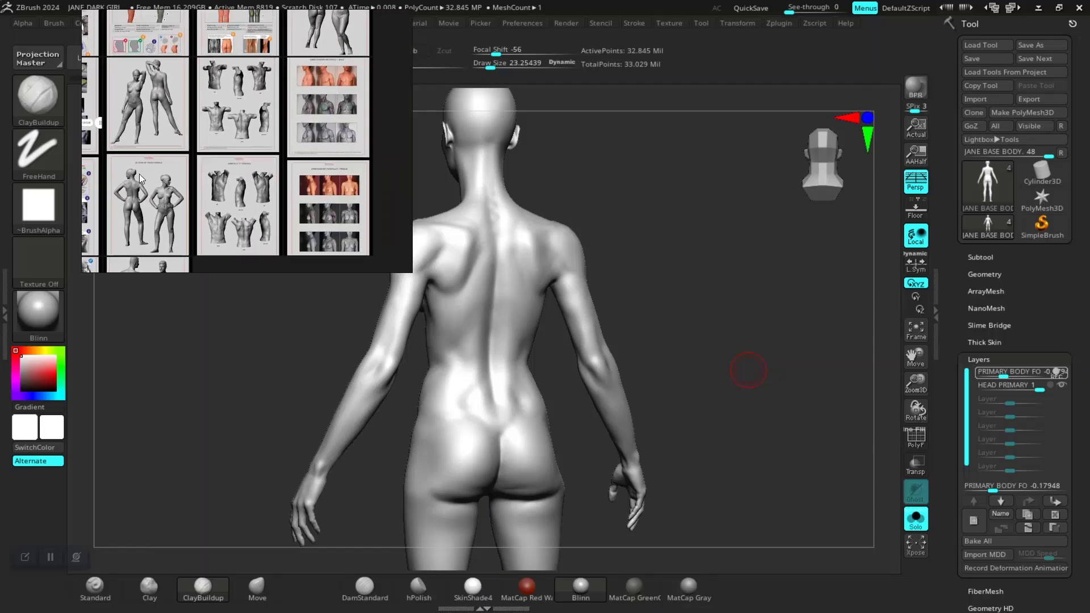
- Find the female back view sheet and frame its photo beside the muscle and fat diagram
middle_drag(226, 107, 233, 198)
middle_drag(236, 100, 278, 179)
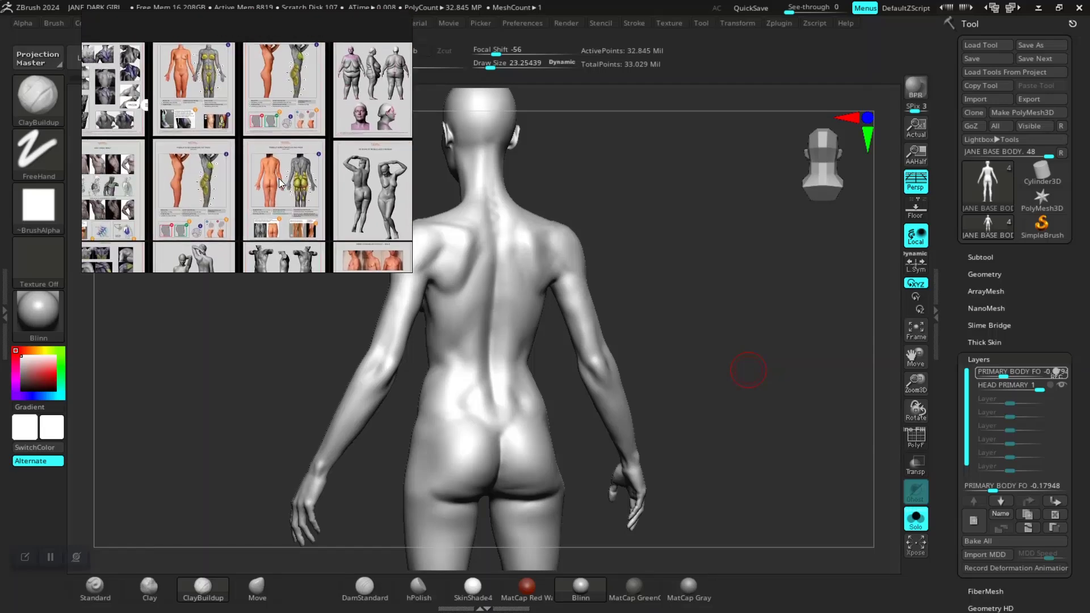
scroll(272, 176, up, 6)
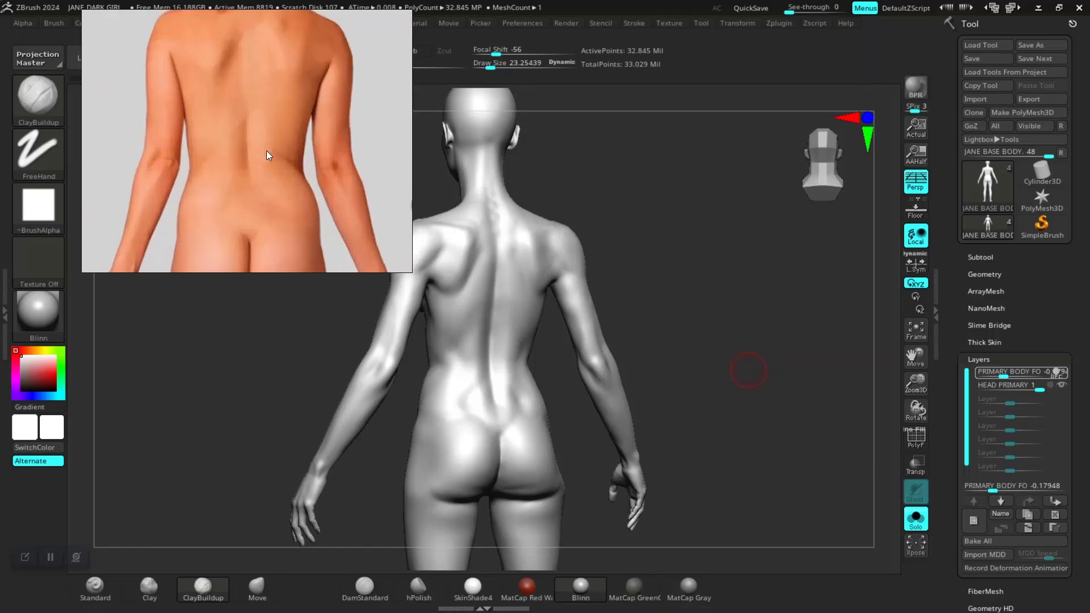
scroll(267, 151, down, 2)
middle_drag(263, 159, 209, 149)
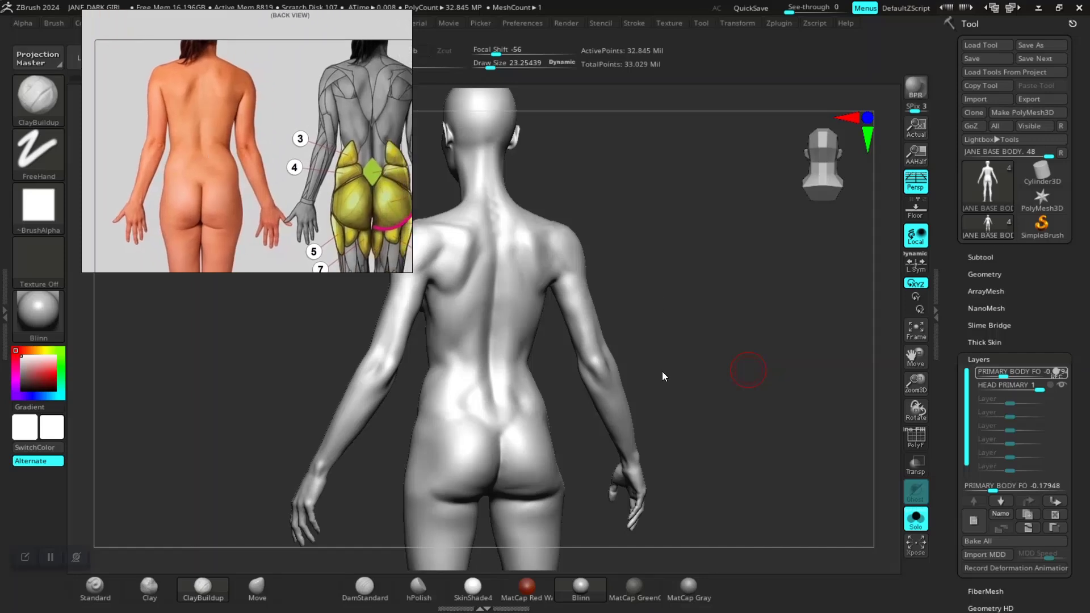
- Set the draw size to about 48 and drop the body mesh to the 32,078-point subdivision level for upper back work
drag(761, 358, 721, 205)
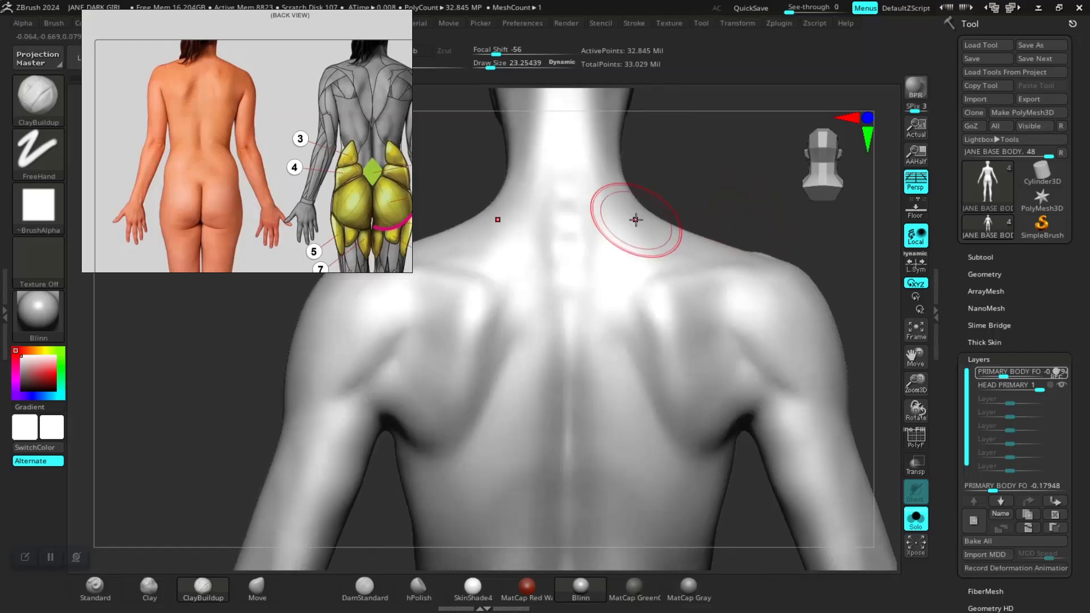
key(space)
drag(513, 382, 521, 376)
key(shift)
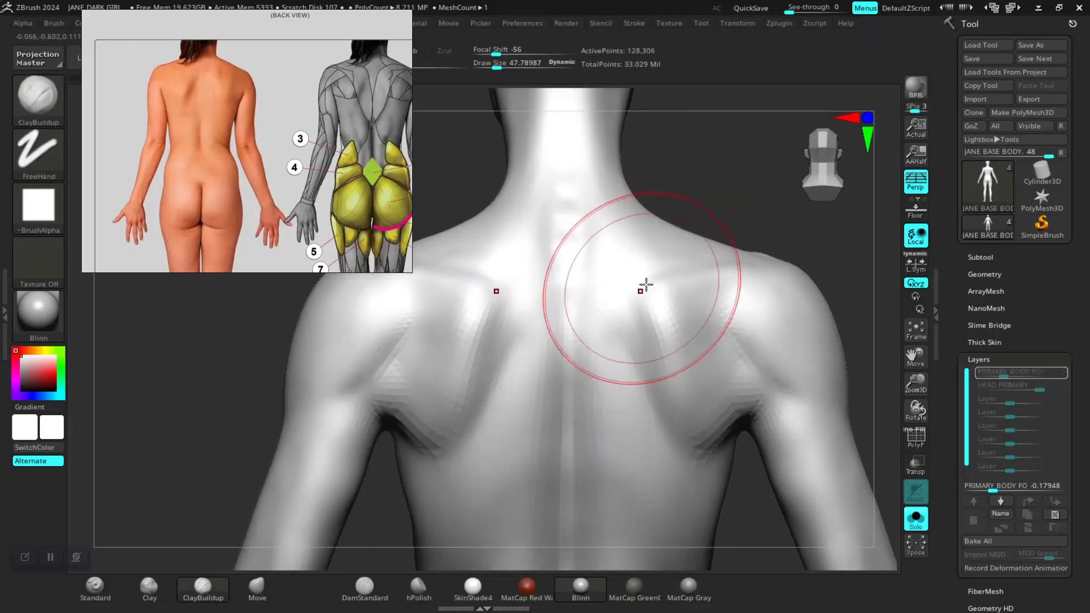
key(shift+d)
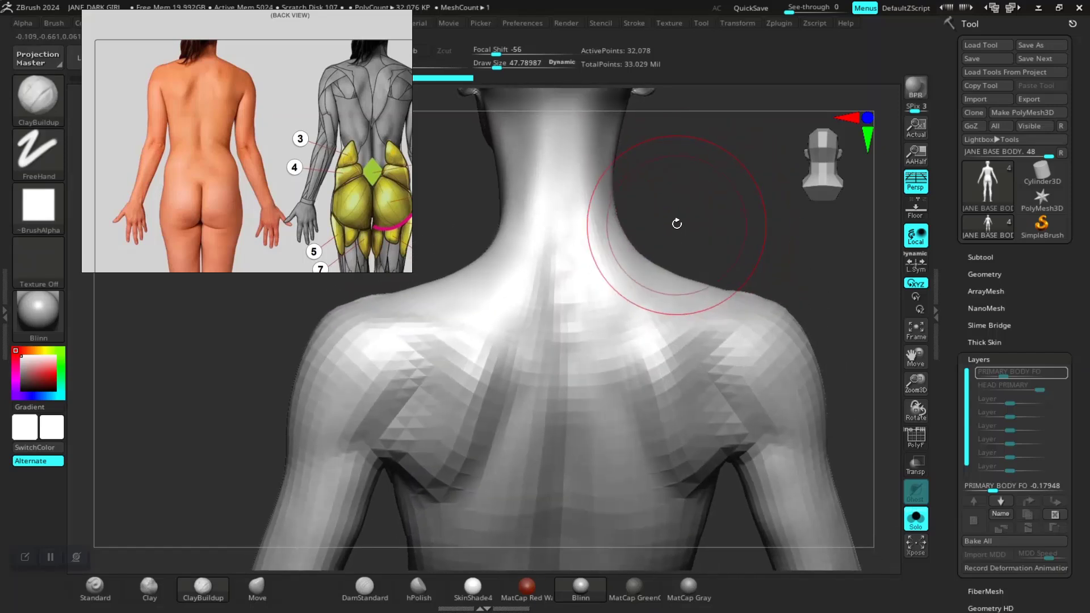
- Build up clay along the inner edges of the shoulder blades with a draw size of about 39, smoothing the strokes
key(space)
drag(681, 230, 676, 230)
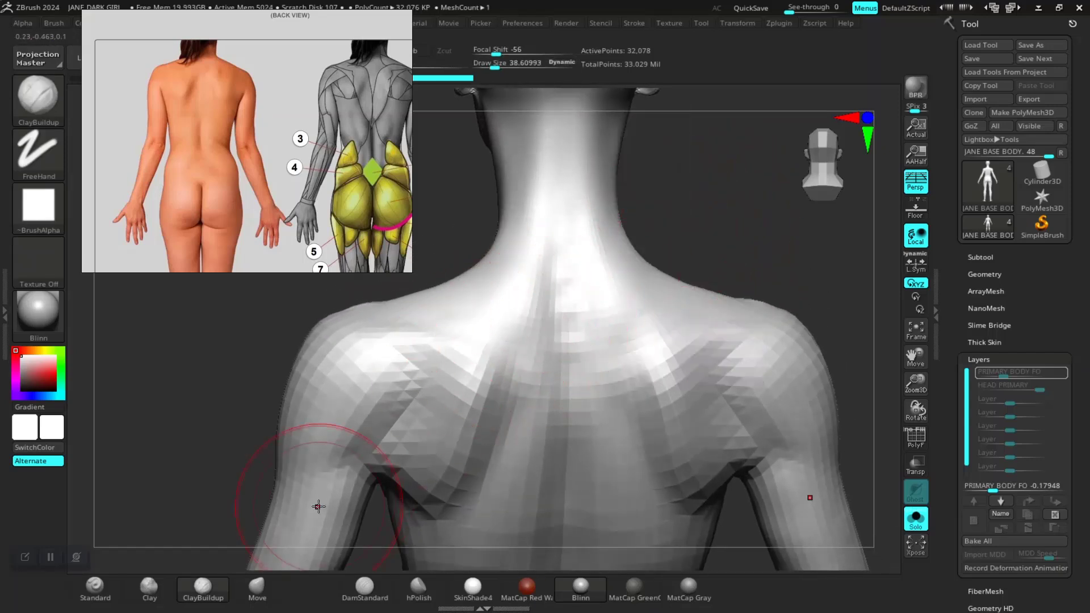
drag(466, 381, 455, 362)
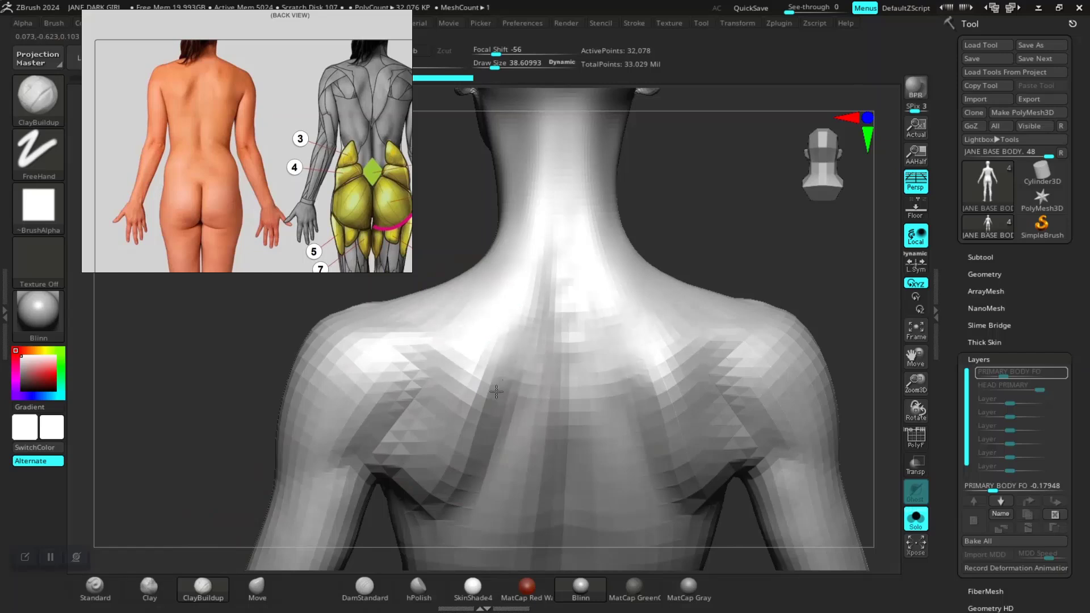
mouse_move(514, 399)
shift+mouse_down()
mouse_move(484, 369)
mouse_move(485, 393)
shift+mouse_up()
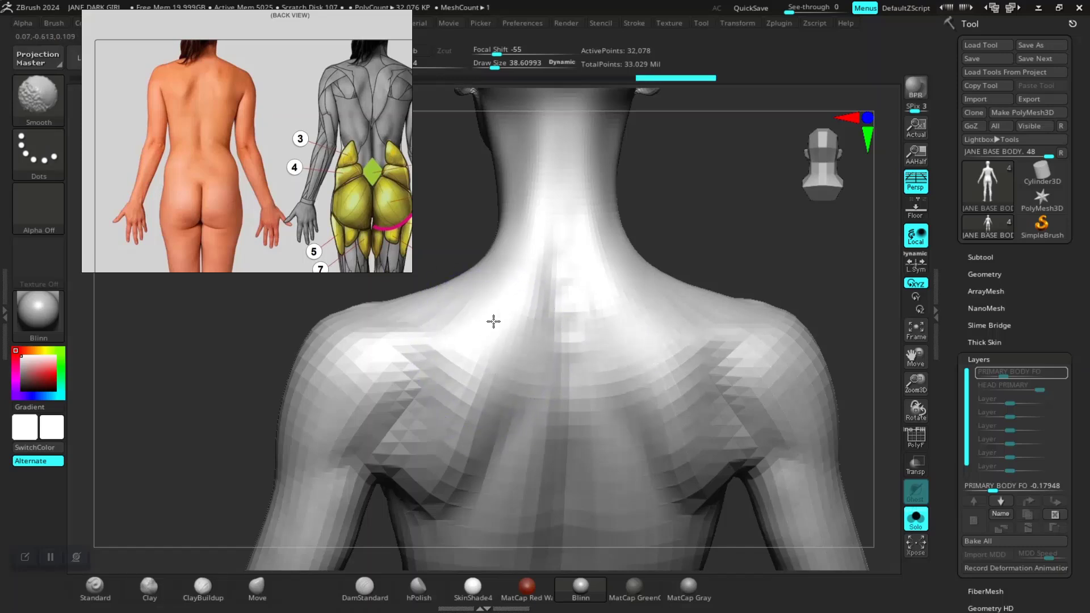
- Reshape the lower shoulder blade area near the armpit with ClayBuildup and smooth its edges into the back
mouse_move(740, 248)
alt+mouse_down()
mouse_move(678, 266)
mouse_move(693, 236)
mouse_move(705, 267)
mouse_move(673, 209)
alt+mouse_up()
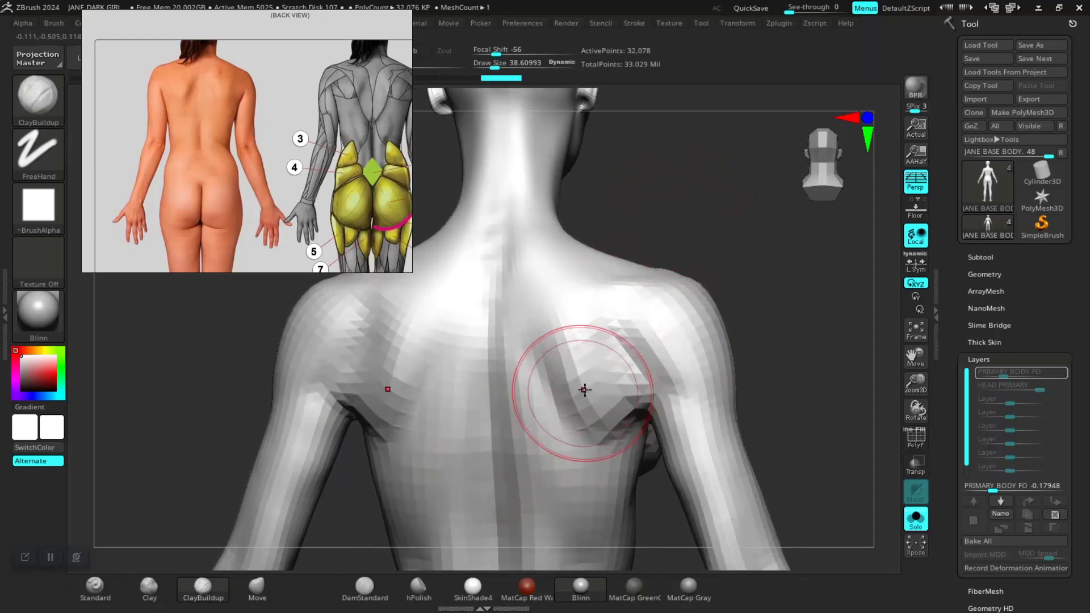
key(shift)
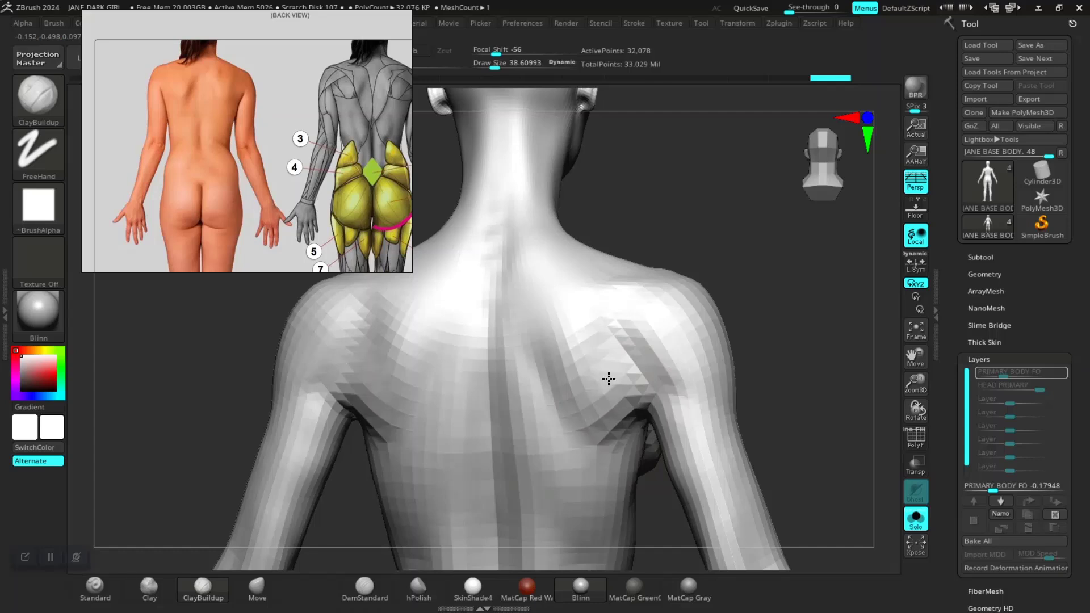
mouse_move(598, 431)
mouse_down()
mouse_move(596, 443)
mouse_move(612, 392)
mouse_up()
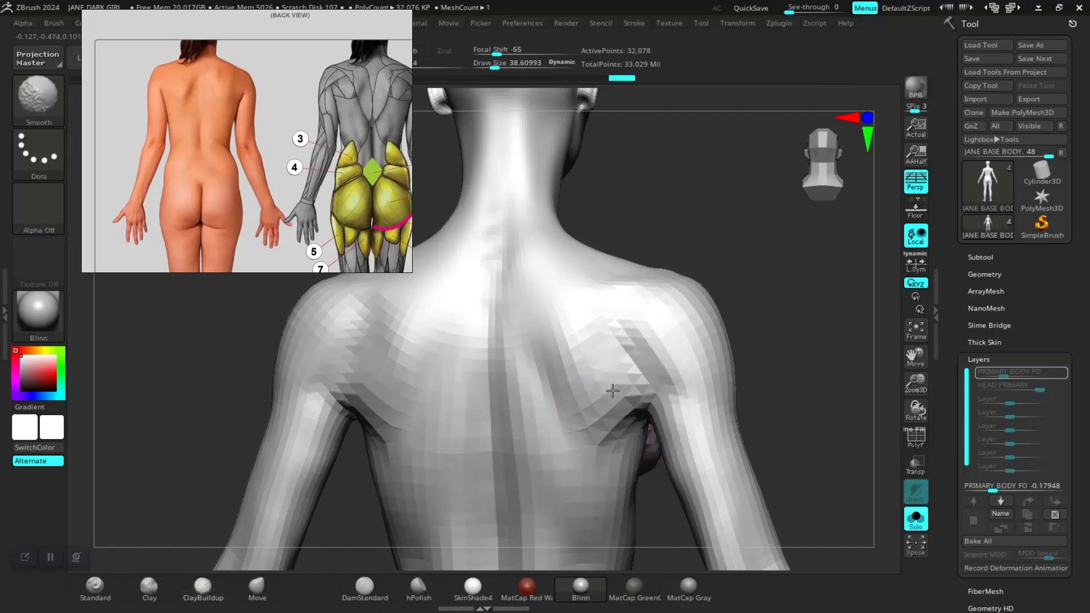
mouse_move(829, 414)
alt+mouse_down()
mouse_move(753, 376)
mouse_move(784, 379)
alt+mouse_up()
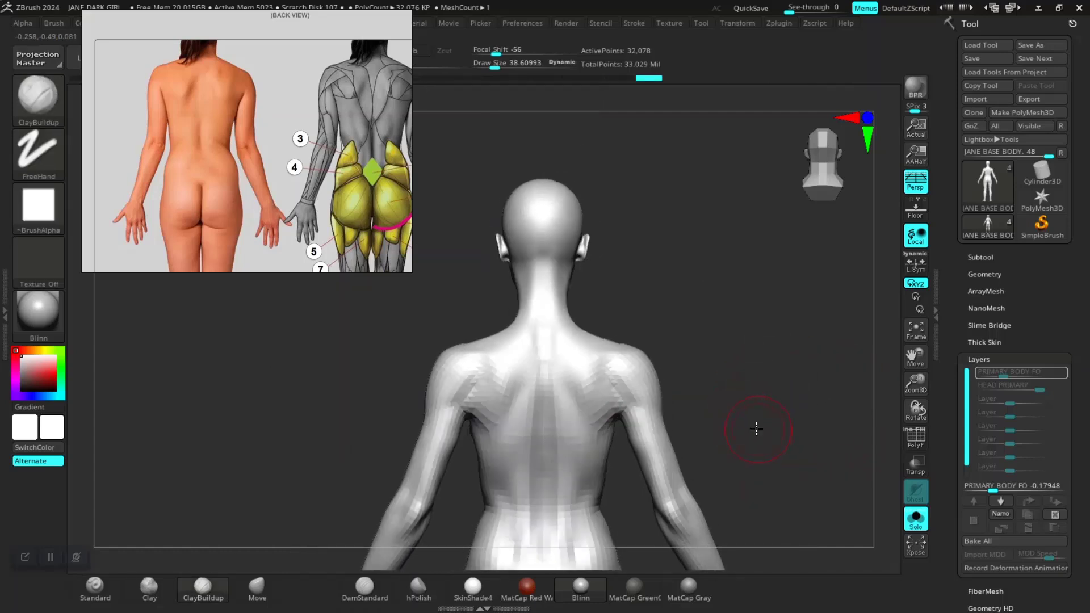
mouse_move(756, 428)
mouse_down()
mouse_move(752, 382)
mouse_move(763, 355)
mouse_move(786, 426)
mouse_move(775, 387)
mouse_move(768, 403)
mouse_move(786, 389)
mouse_move(774, 401)
mouse_move(785, 406)
mouse_move(647, 426)
mouse_up()
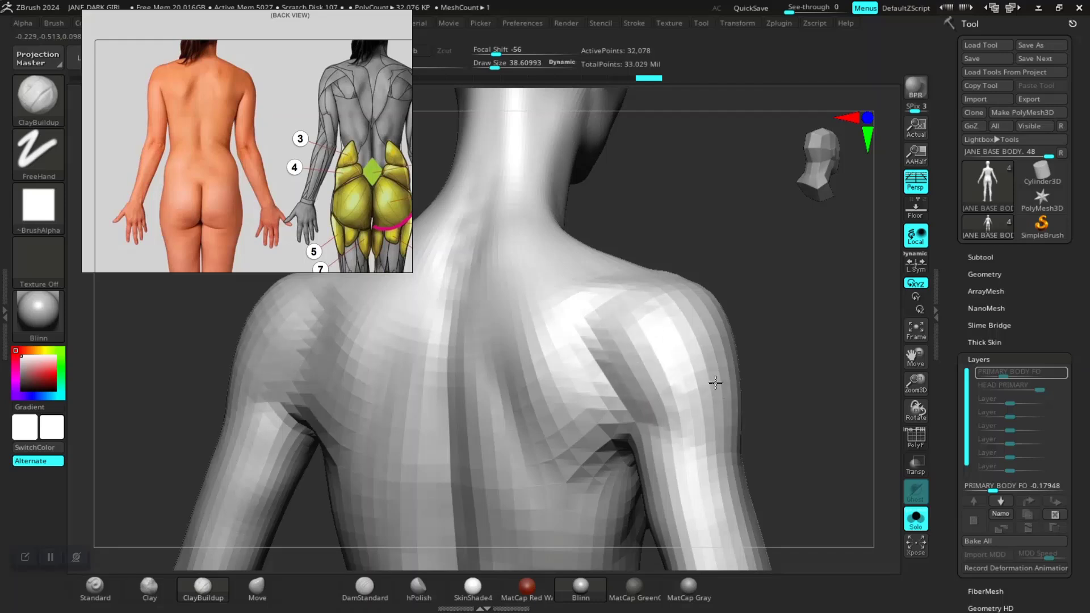
key(f)
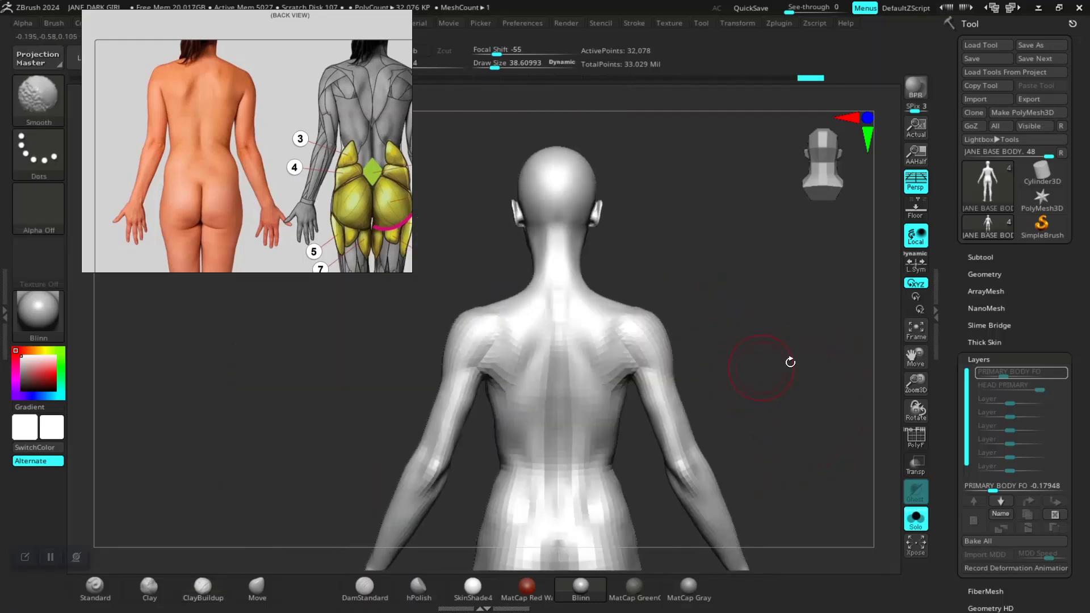
- Adjust the upper back's side profile with the Move brush at a draw size of about 104
mouse_move(790, 361)
mouse_down()
mouse_move(761, 355)
mouse_move(782, 357)
mouse_move(742, 397)
mouse_move(745, 417)
mouse_move(746, 404)
mouse_up()
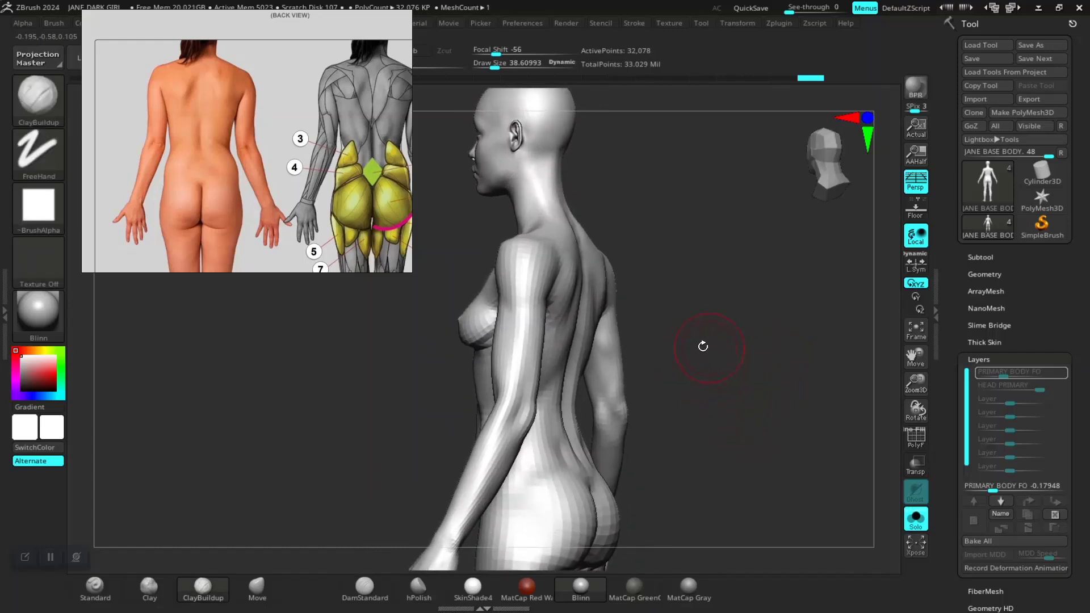
key(space)
drag(694, 353, 709, 352)
click(261, 591)
mouse_move(705, 441)
mouse_down()
mouse_move(638, 403)
mouse_move(623, 363)
mouse_up()
key(space)
drag(583, 301, 591, 304)
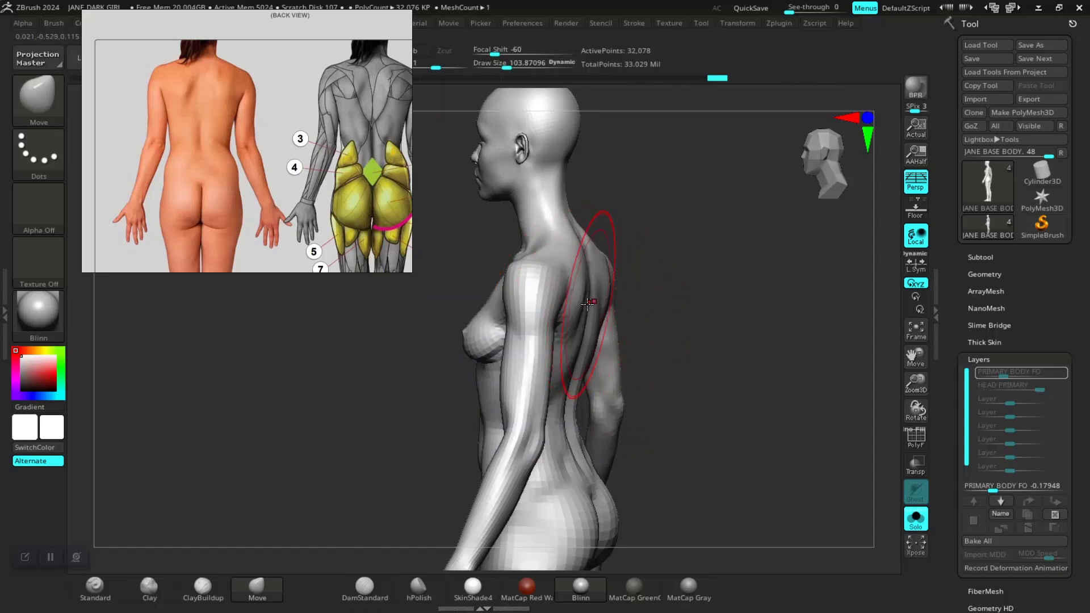
- Refine the mid and lower back curve with the Move brush, working from both side views
alt+drag(686, 405, 696, 355)
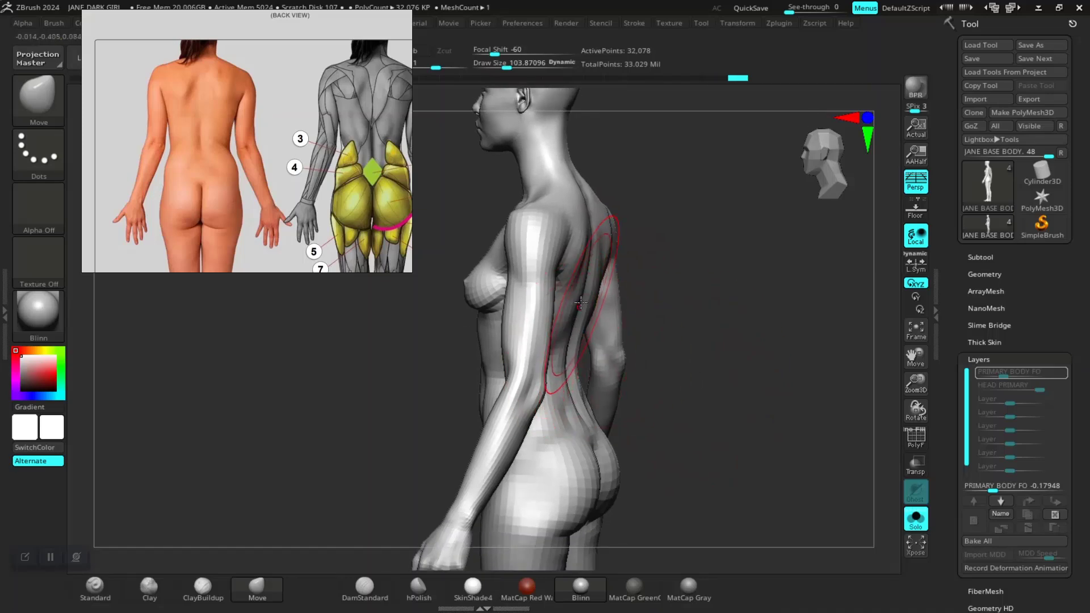
mouse_move(657, 334)
mouse_down()
mouse_move(694, 410)
mouse_move(634, 409)
mouse_move(727, 384)
mouse_move(796, 387)
mouse_move(743, 376)
mouse_up()
drag(743, 375, 705, 414)
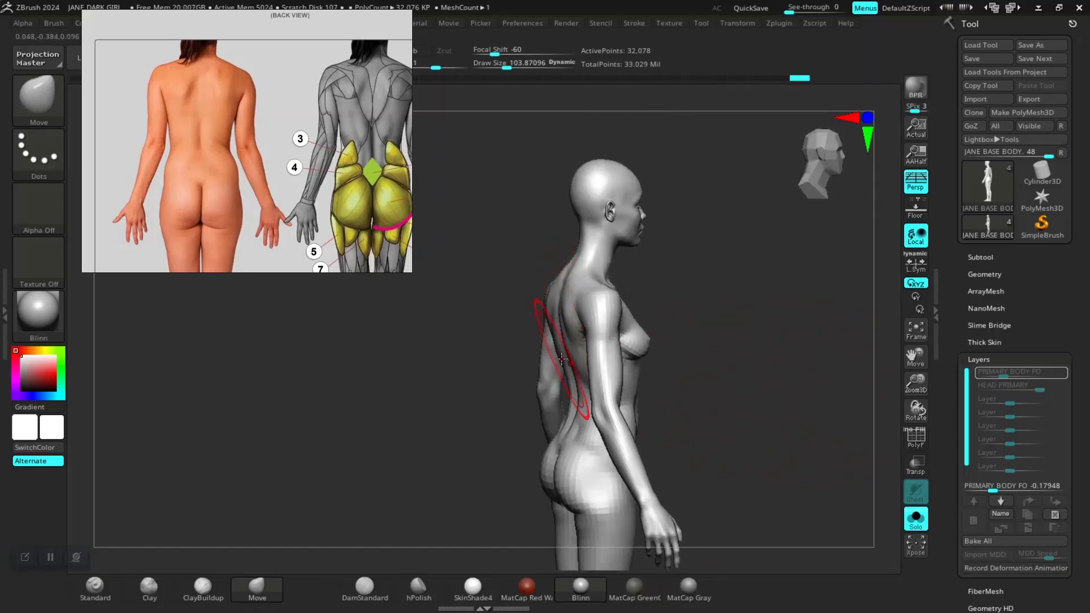
drag(683, 399, 646, 427)
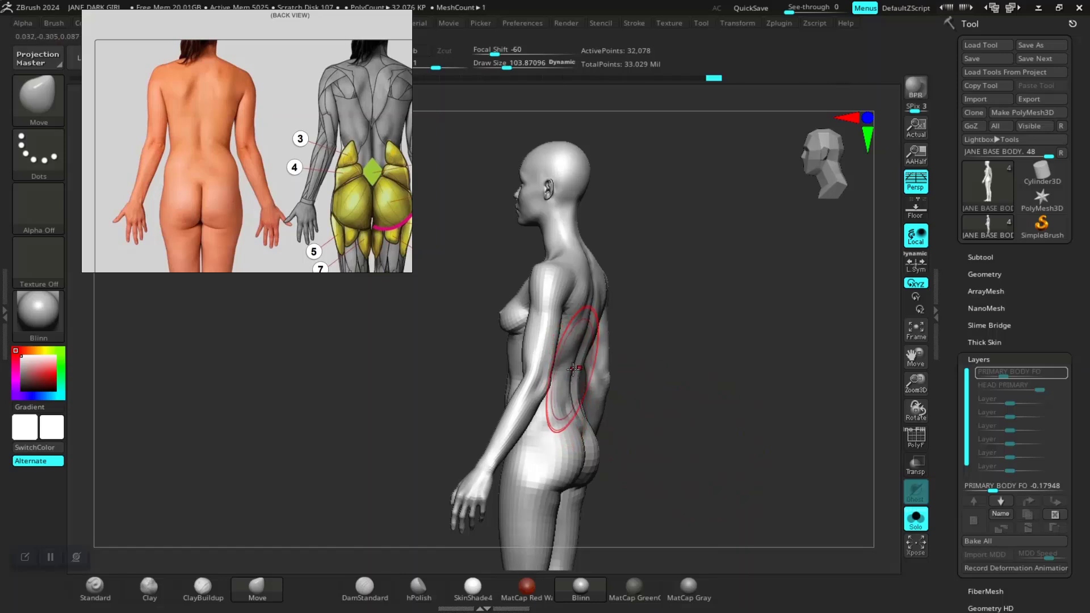
drag(742, 418, 755, 365)
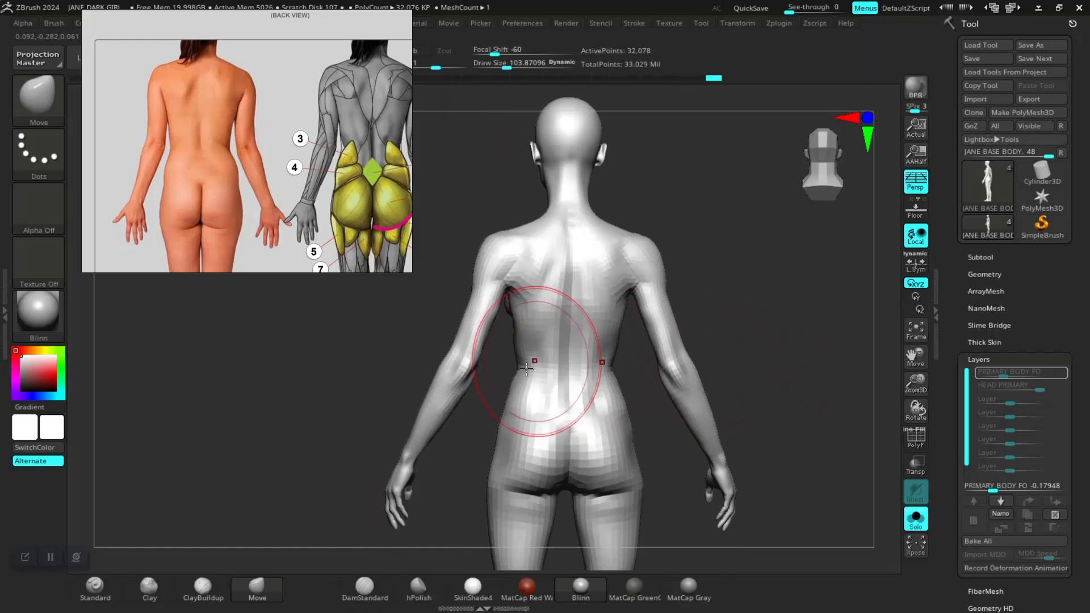
- Adjust the waist and upper hip outline from behind with the Move brush at a draw size of about 73
alt+drag(467, 464, 483, 352)
key(space)
drag(524, 319, 512, 299)
key(space)
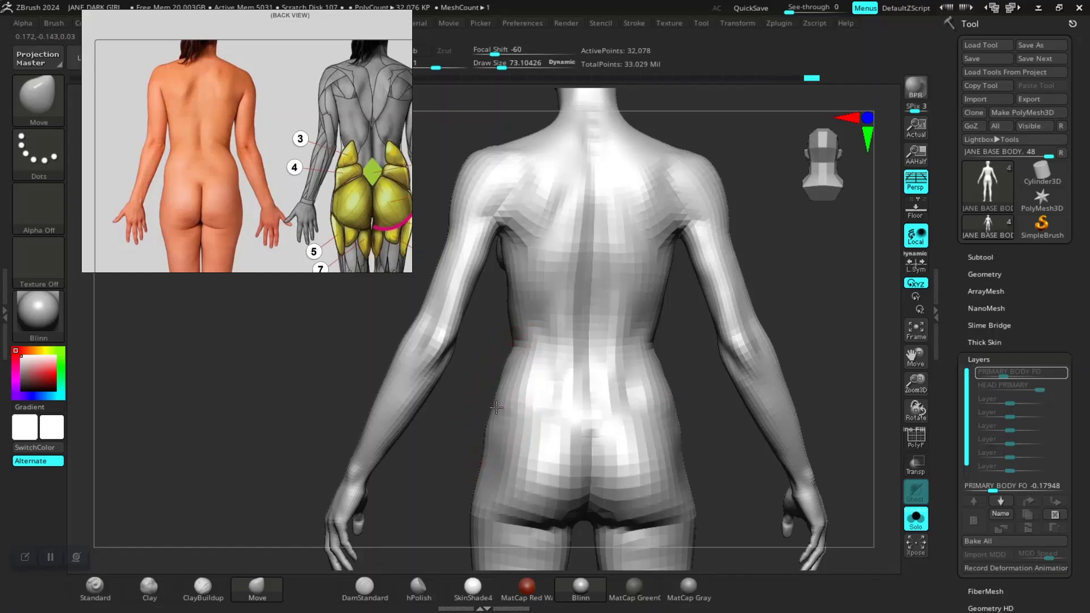
- Reshape the outer hip and upper thigh contour with the Move brush and check it from the front
alt+drag(434, 476, 452, 320)
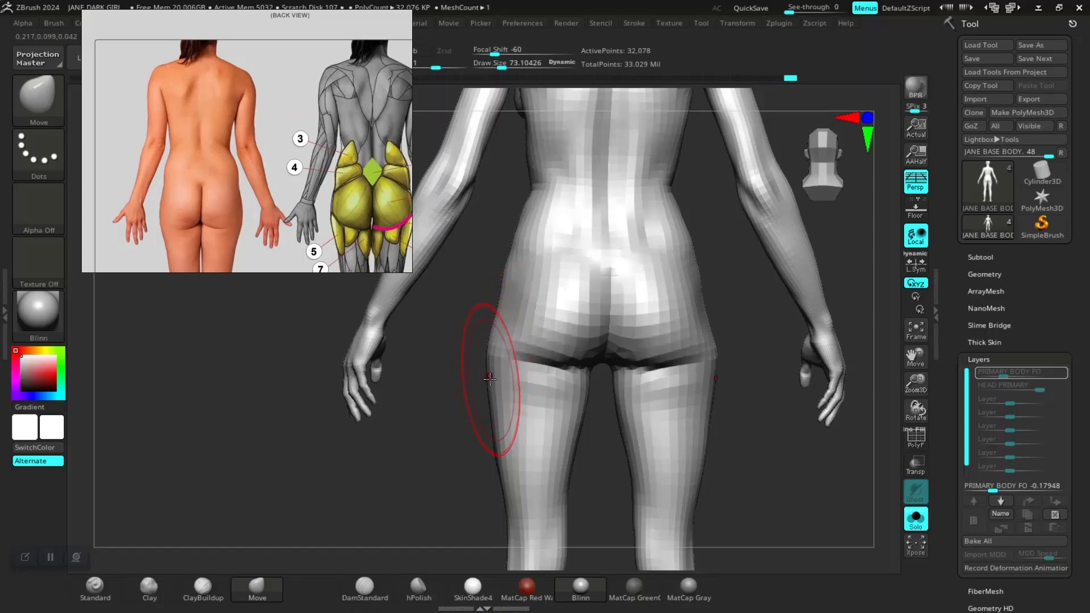
drag(487, 382, 483, 382)
mouse_move(443, 397)
mouse_down()
mouse_move(688, 481)
mouse_move(598, 409)
mouse_up()
mouse_move(653, 363)
alt+mouse_down()
mouse_move(672, 347)
mouse_move(723, 384)
mouse_move(627, 345)
mouse_move(654, 421)
mouse_move(688, 433)
mouse_move(705, 409)
mouse_move(691, 409)
mouse_move(701, 418)
mouse_move(682, 394)
mouse_move(705, 384)
mouse_move(693, 397)
mouse_move(688, 385)
alt+mouse_up()
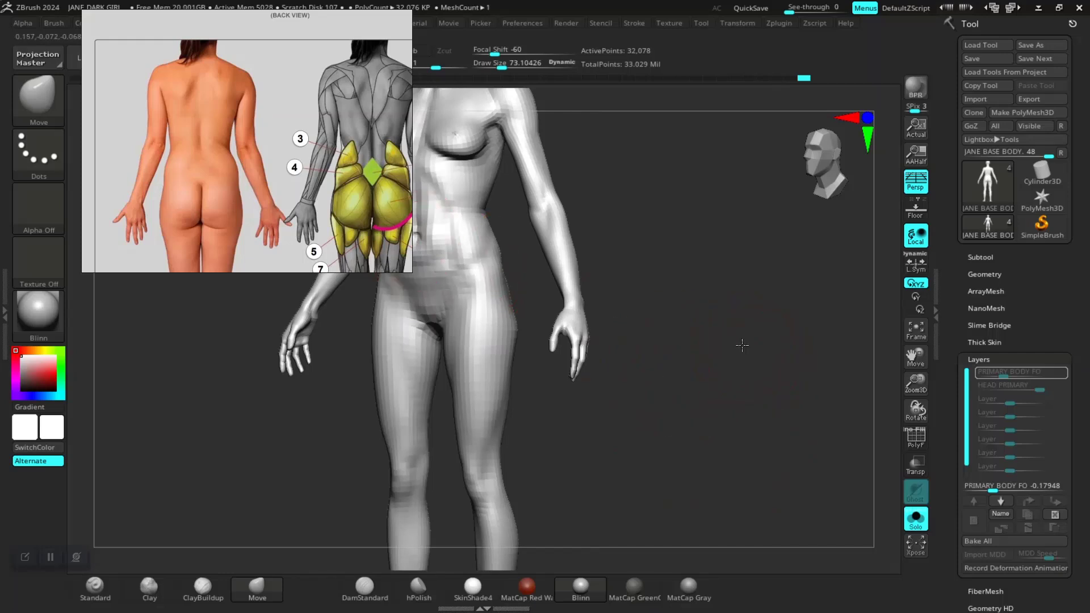
- Save the project over the existing JANE DARK GIRL file
key(ctrl+s)
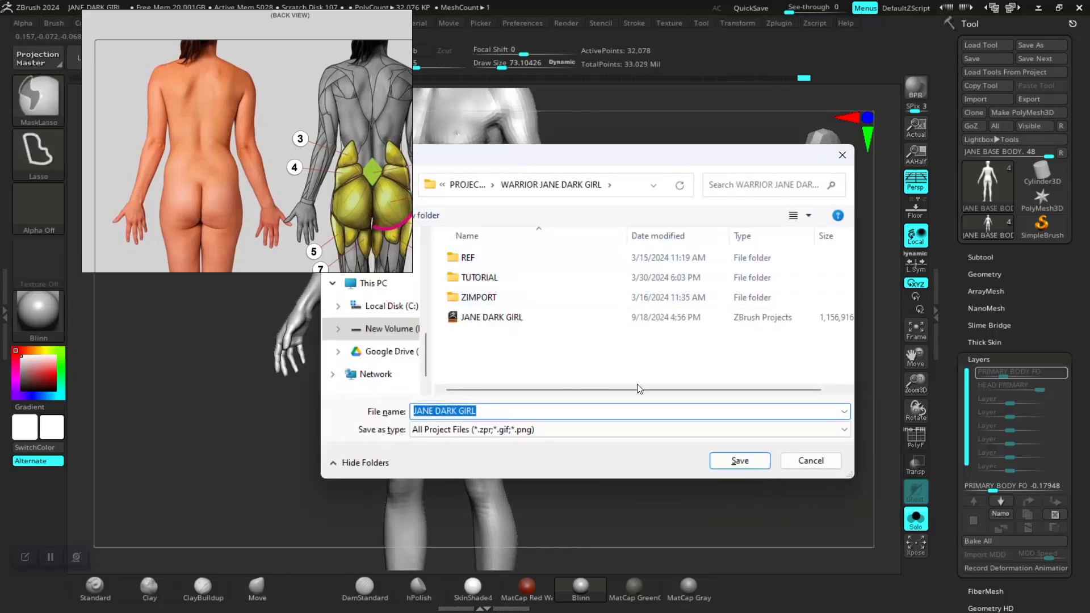
click(733, 461)
click(574, 300)
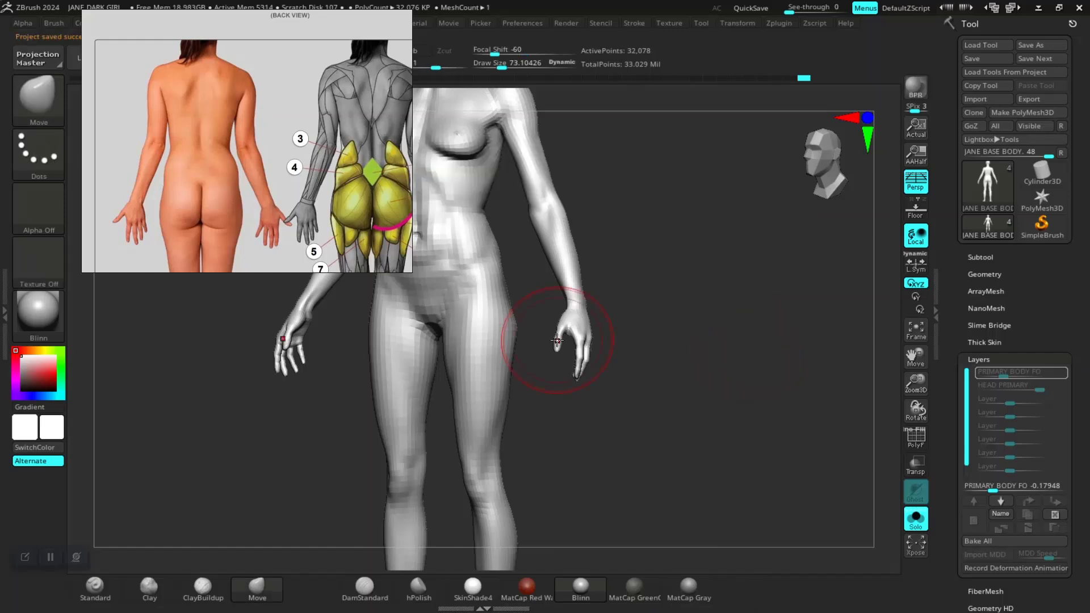
- Switch to the DARK GIRL PureRef board, place it beside the model, show all references, and exit drawing mode
key(alt+Tab)
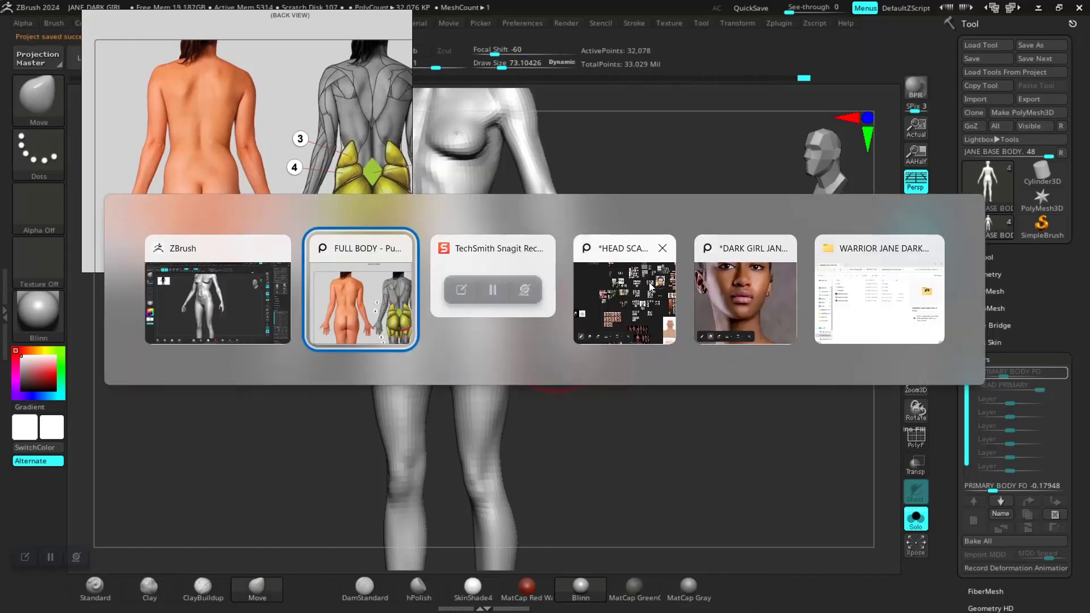
click(738, 296)
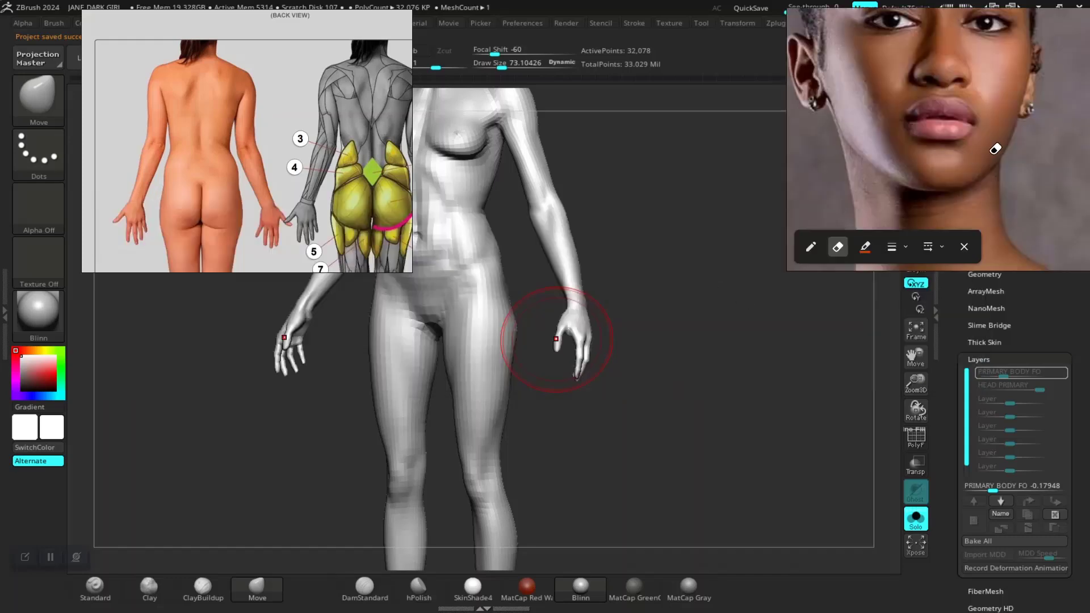
right_drag(996, 149, 839, 253)
scroll(818, 263, down, 12)
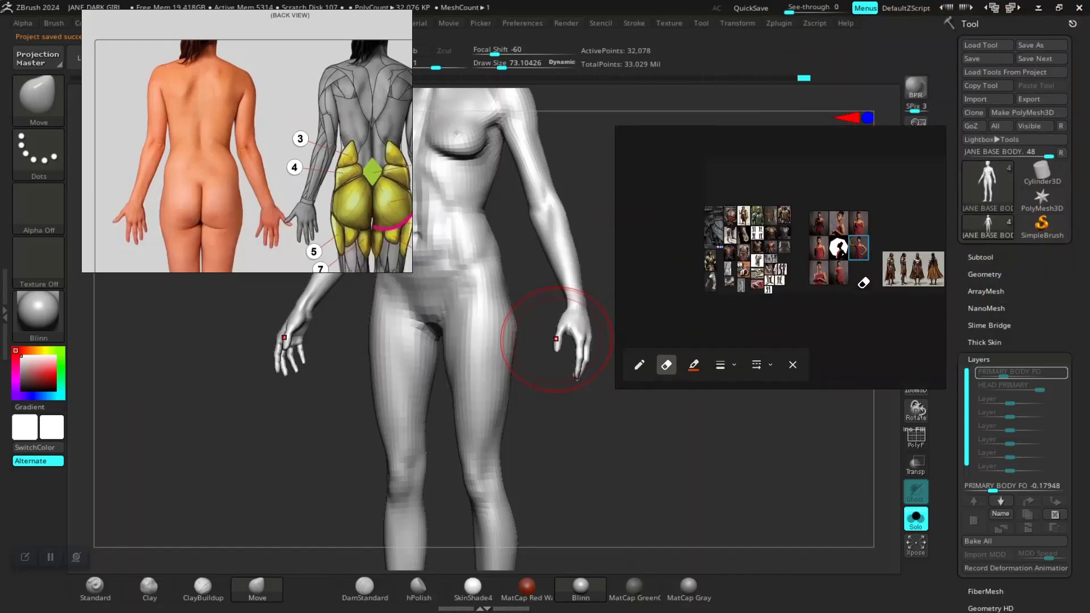
middle_drag(911, 278, 886, 266)
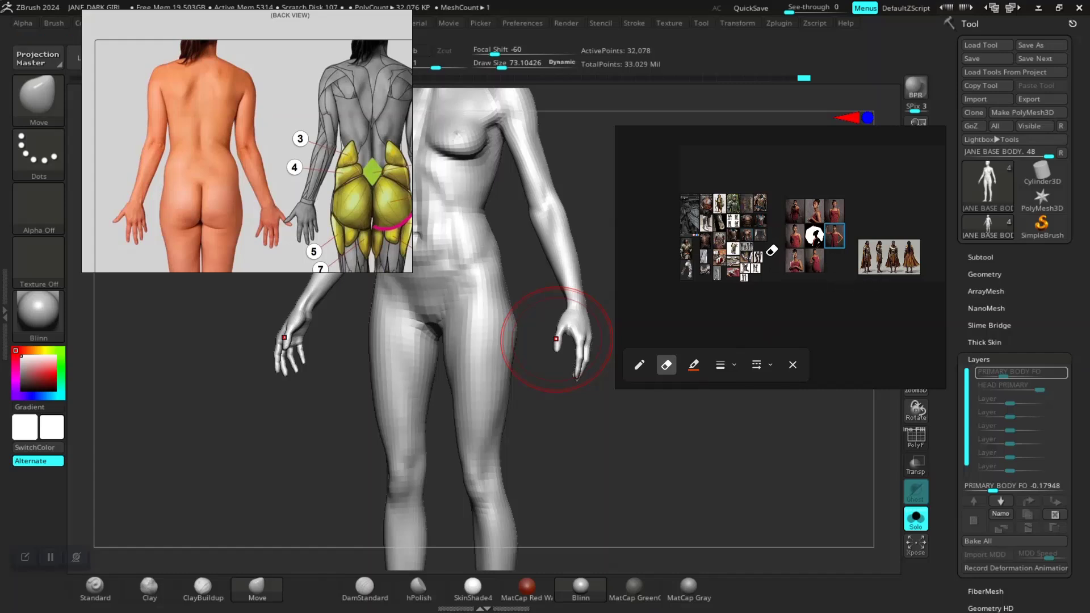
click(793, 366)
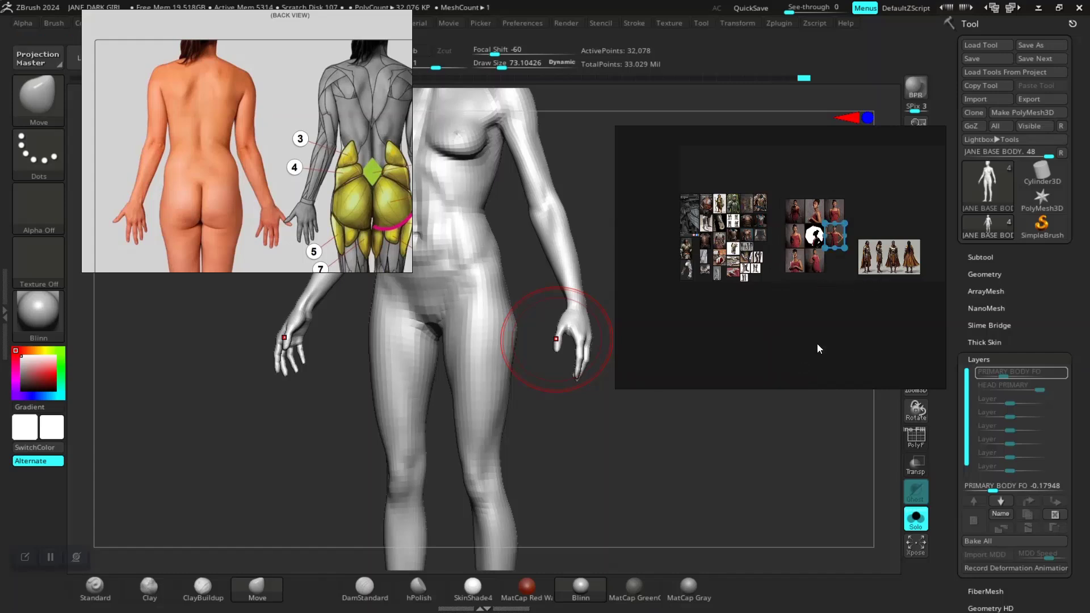
- Focus on the armored warrior concept sheet and enlarge the front view figure
double_click(895, 253)
scroll(765, 273, up, 3)
middle_drag(695, 232, 631, 249)
scroll(857, 219, up, 3)
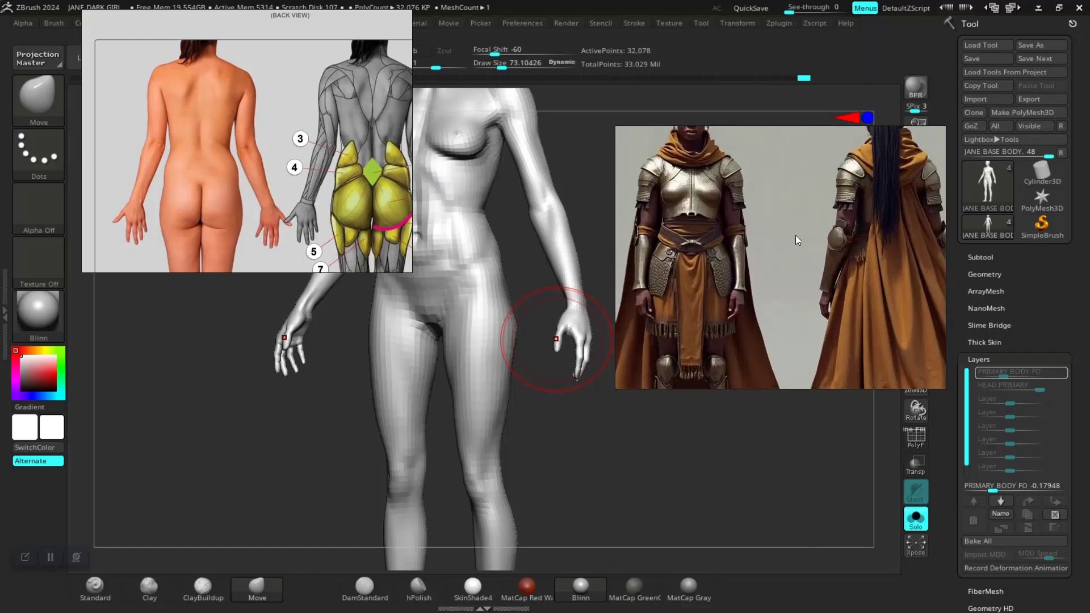
middle_drag(752, 291, 827, 284)
scroll(744, 224, up, 5)
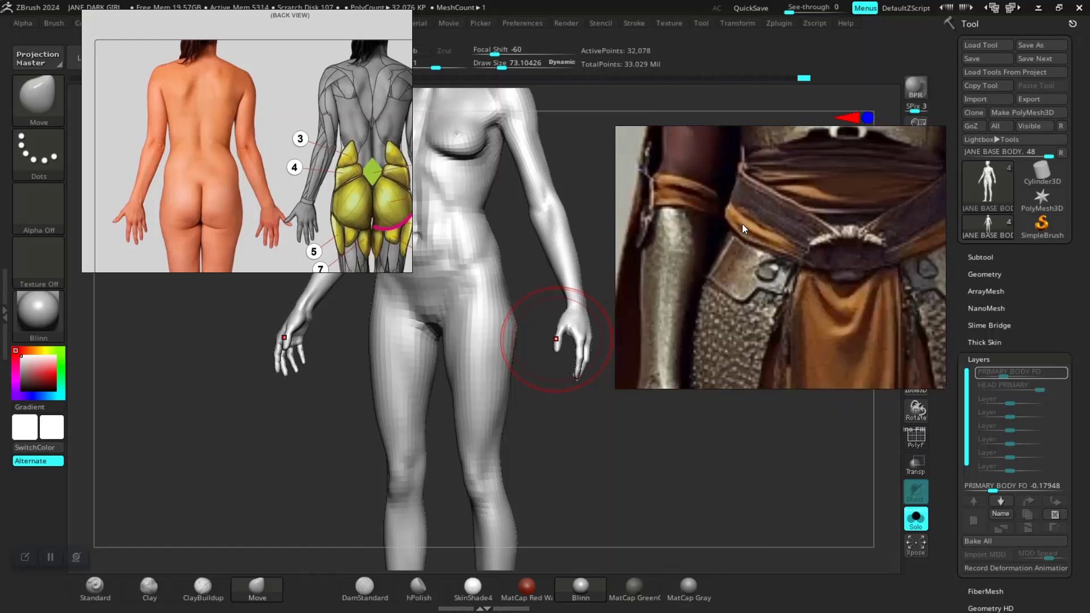
- Examine the warrior's breastplate, bare upper arms, belt and hands to judge which body parts the costume leaves exposed
middle_drag(741, 224, 795, 329)
middle_drag(780, 266, 767, 309)
scroll(755, 277, up, 4)
scroll(755, 278, down, 3)
scroll(754, 274, down, 3)
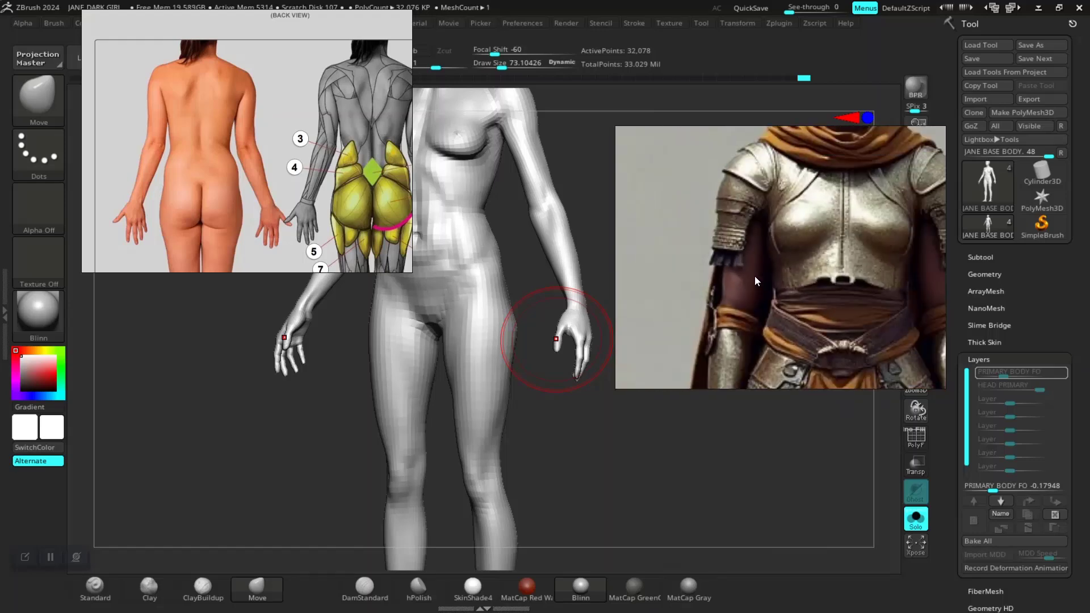
middle_drag(754, 270, 751, 240)
scroll(752, 242, up, 2)
scroll(753, 242, up, 2)
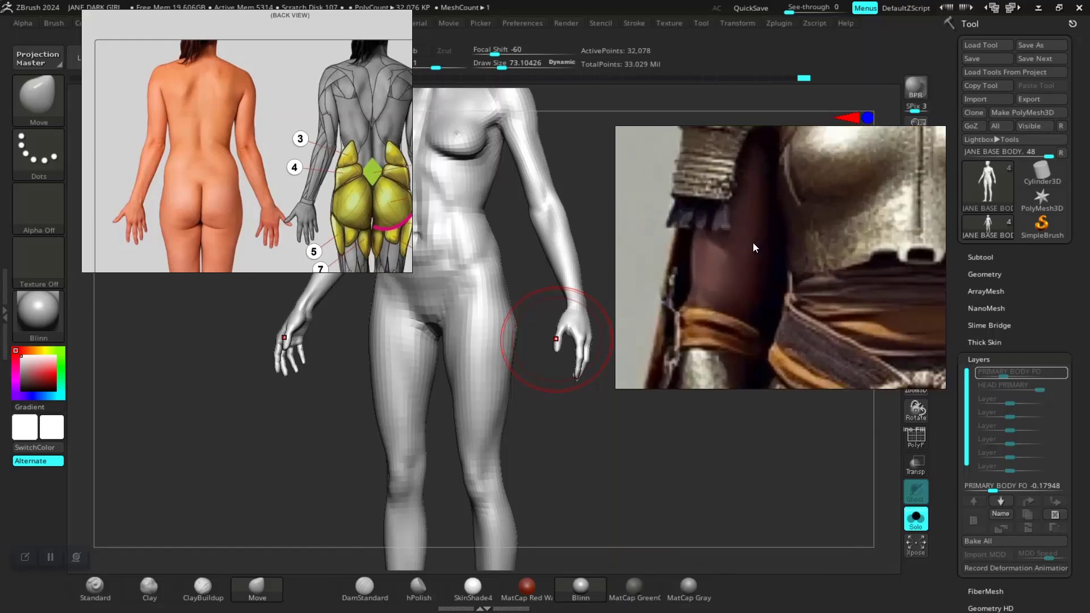
scroll(753, 243, down, 4)
scroll(767, 257, up, 2)
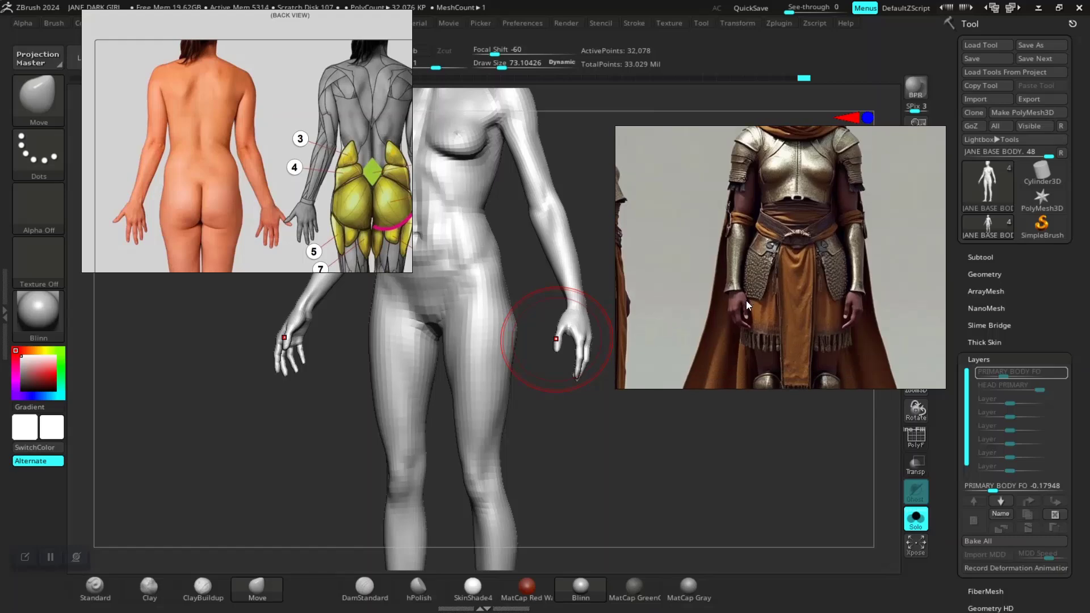
scroll(740, 227, up, 2)
scroll(760, 248, down, 2)
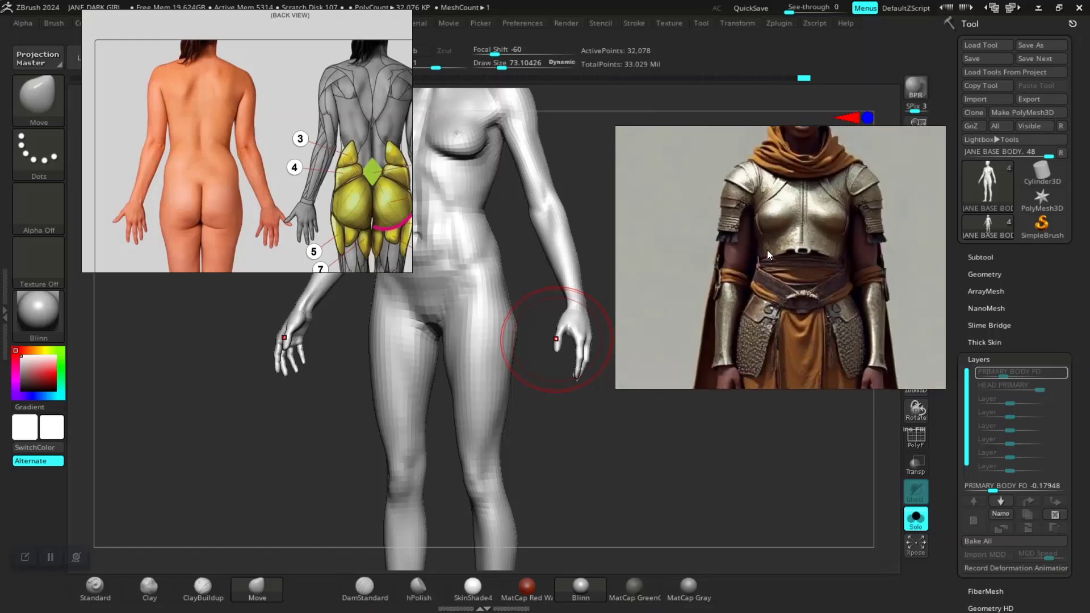
- Turn on drawing mode in the warrior reference and outline the bare upper arm and the exposed hand in orange
right_click(767, 254)
click(789, 193)
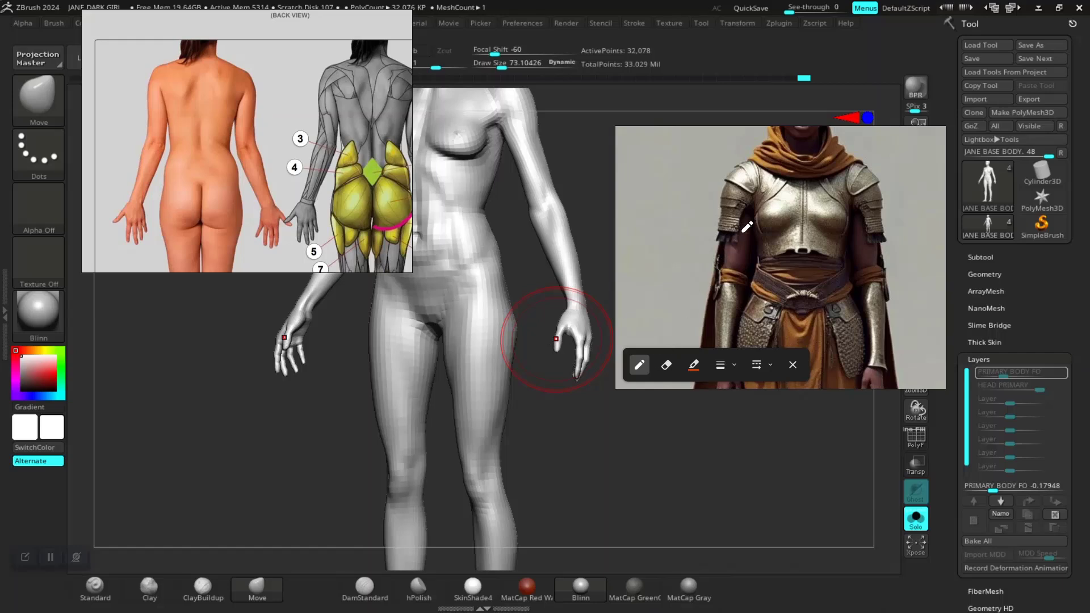
drag(746, 238, 744, 275)
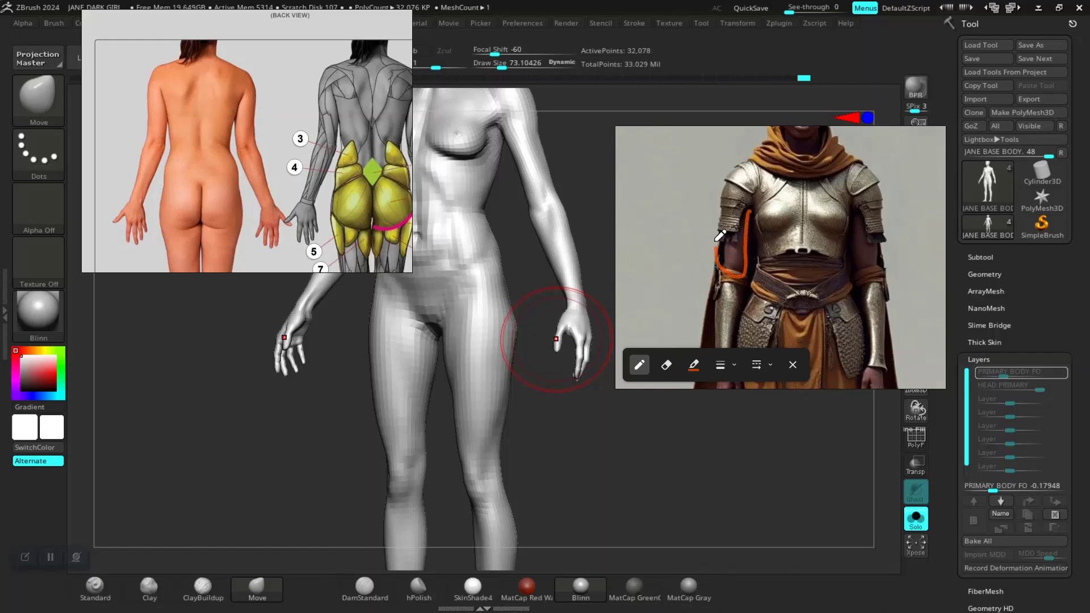
scroll(704, 276, down, 5)
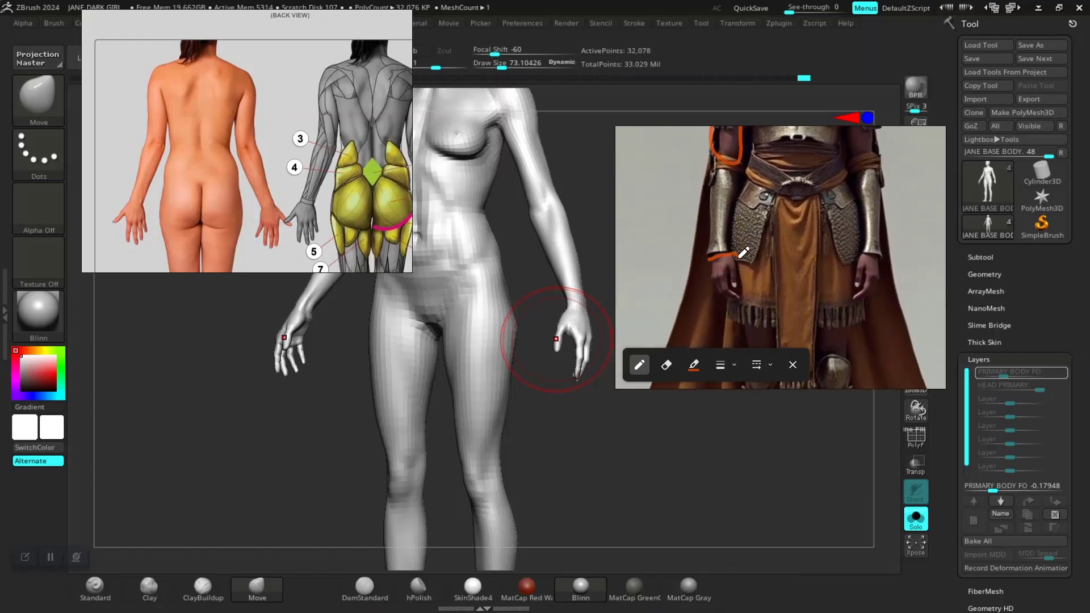
scroll(734, 250, down, 6)
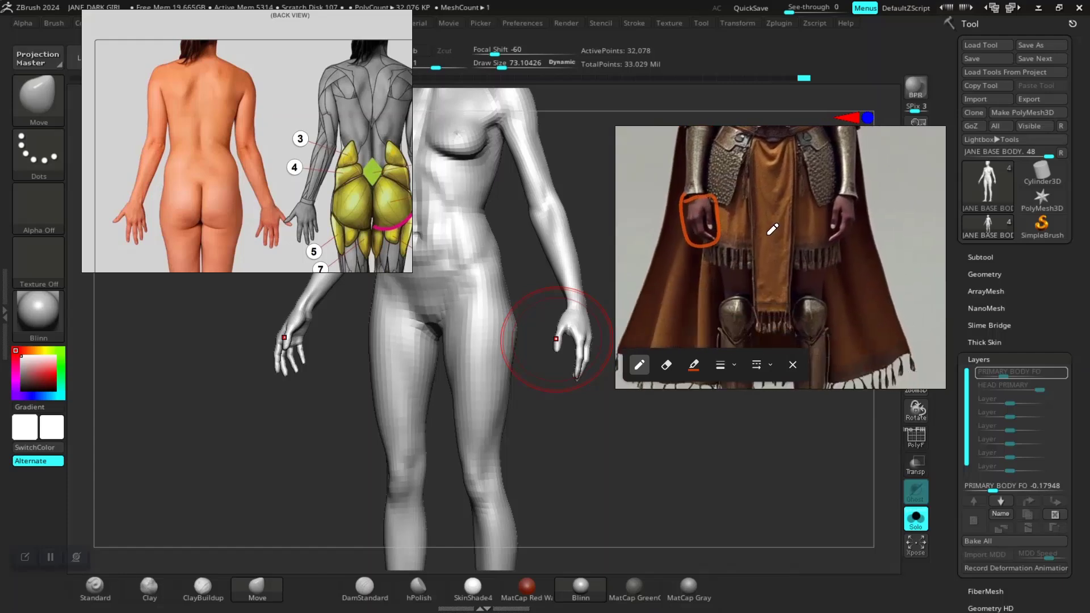
scroll(747, 215, up, 6)
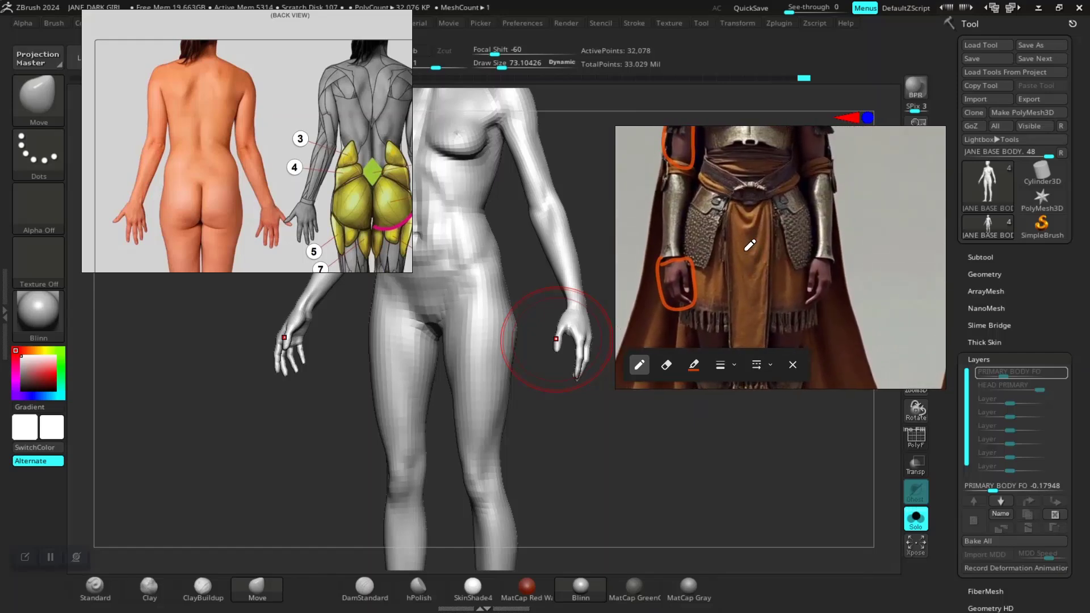
scroll(749, 245, up, 6)
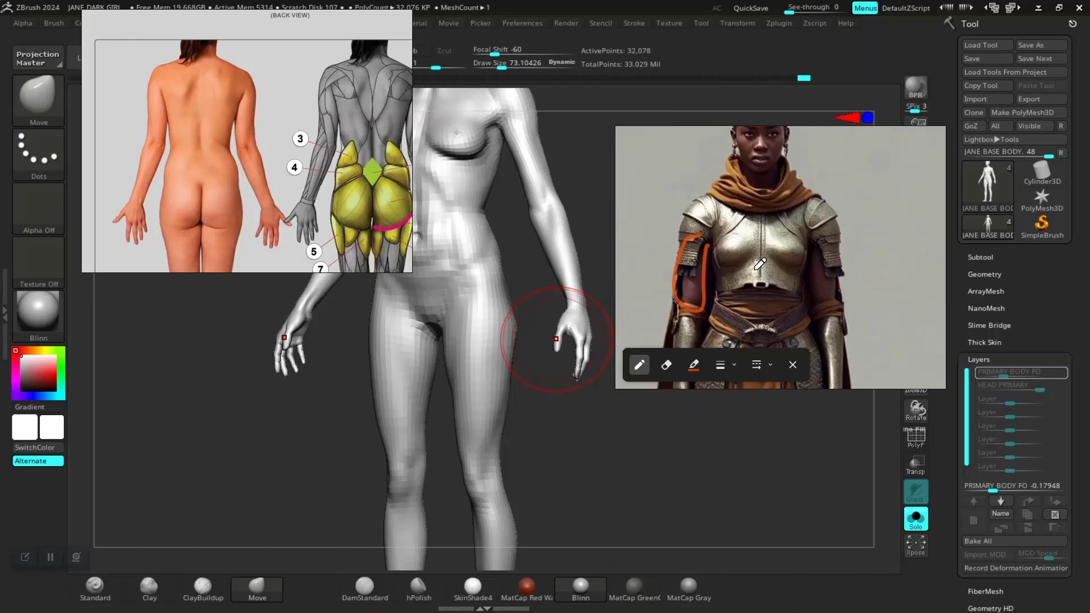
scroll(759, 264, up, 3)
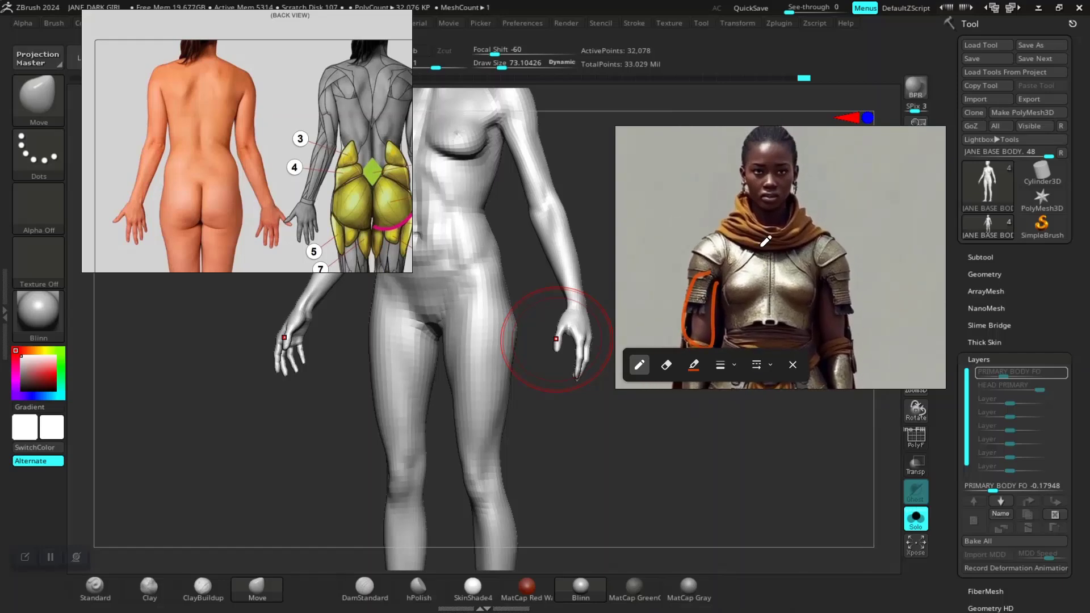
scroll(764, 242, up, 2)
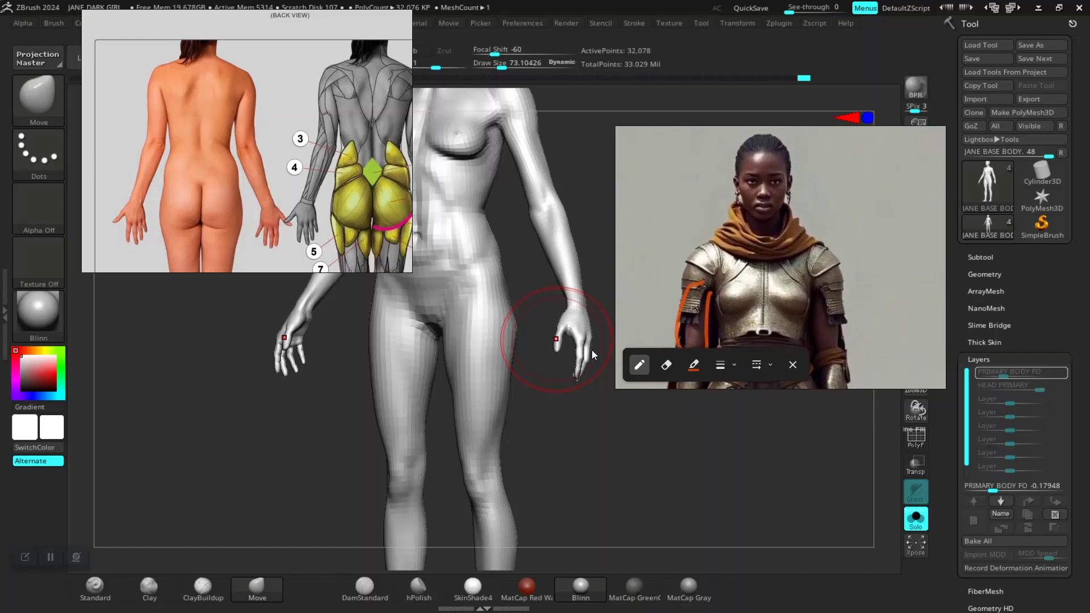
- Move the warrior and anatomy reference boards outward to clear the canvas, and turn the model to its back view
mouse_move(580, 469)
mouse_down()
mouse_move(598, 463)
mouse_move(589, 465)
mouse_up()
drag(670, 289, 798, 222)
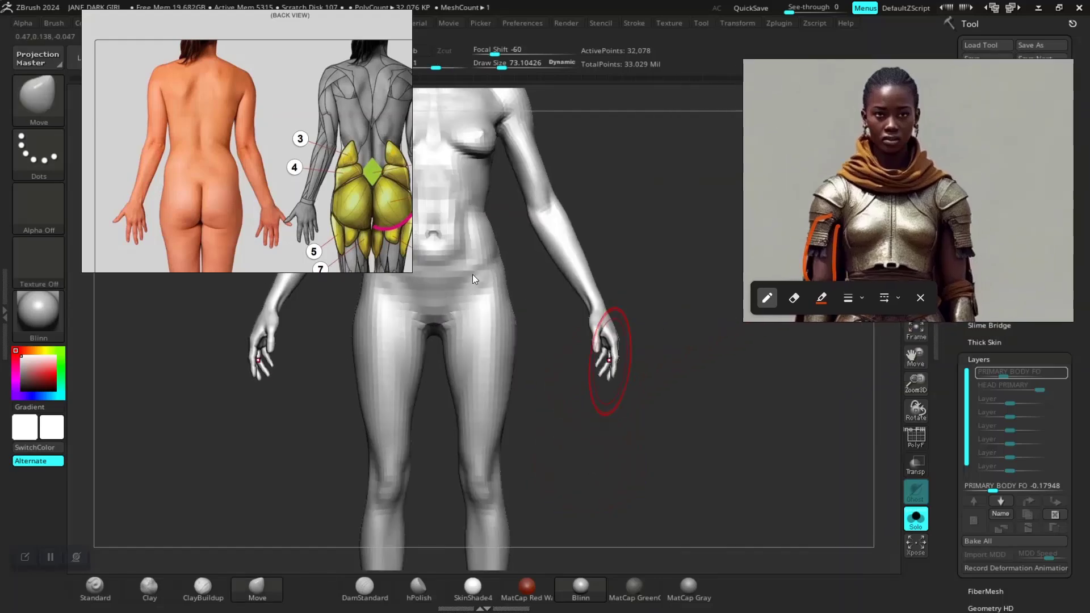
drag(308, 187, 249, 194)
mouse_move(645, 237)
mouse_down()
mouse_move(550, 268)
mouse_move(480, 266)
mouse_move(525, 266)
mouse_up()
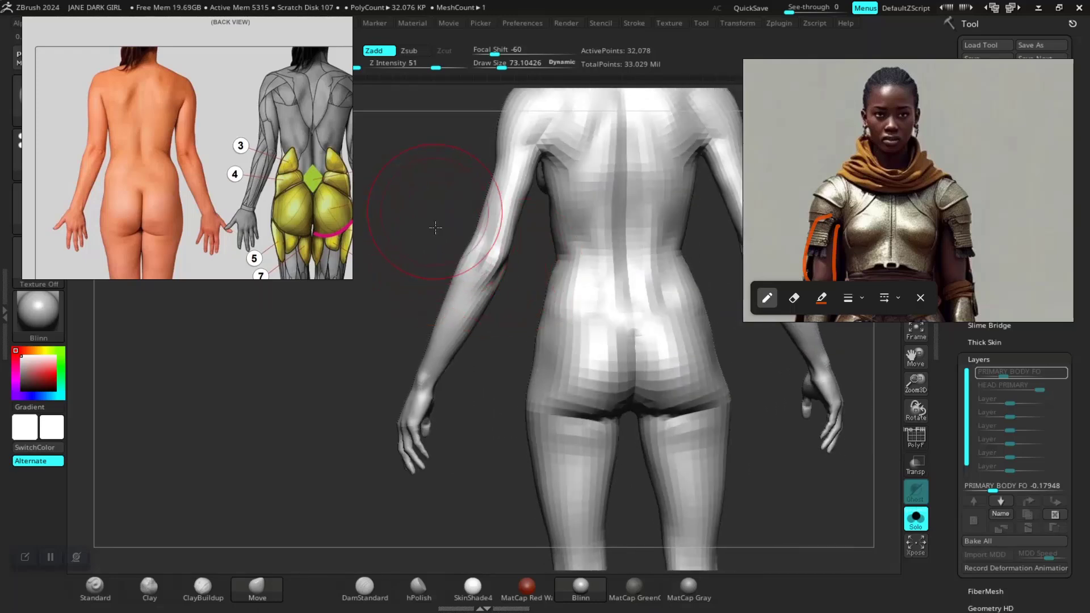
- Hide the torso polygroup so the arms stand free beside the hips and legs
ctrl+shift+click(513, 287)
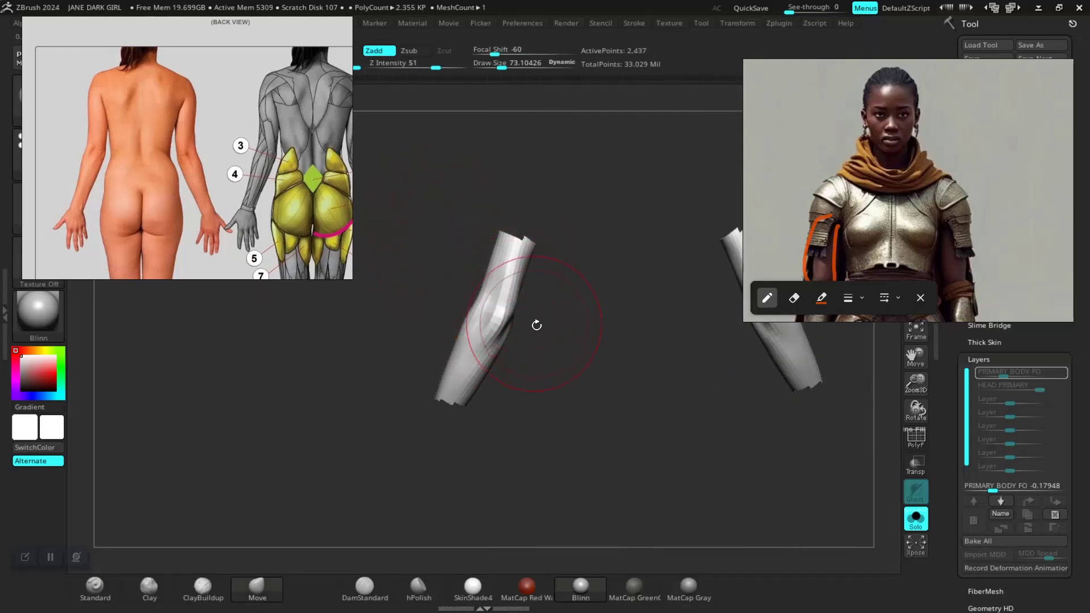
ctrl+shift+click(393, 341)
ctrl+shift+click(585, 284)
ctrl+shift+click(591, 289)
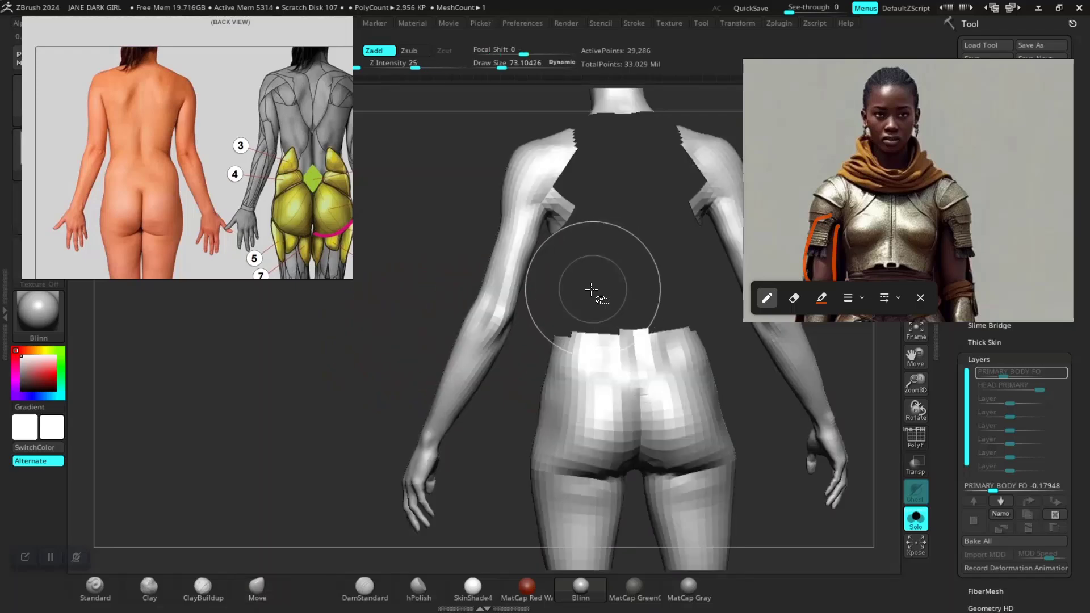
- Reshape the upper arm's contour between shoulder and elbow from the front with the Move brush at a draw size of about 58
drag(432, 288, 373, 222)
key(space)
drag(511, 255, 504, 253)
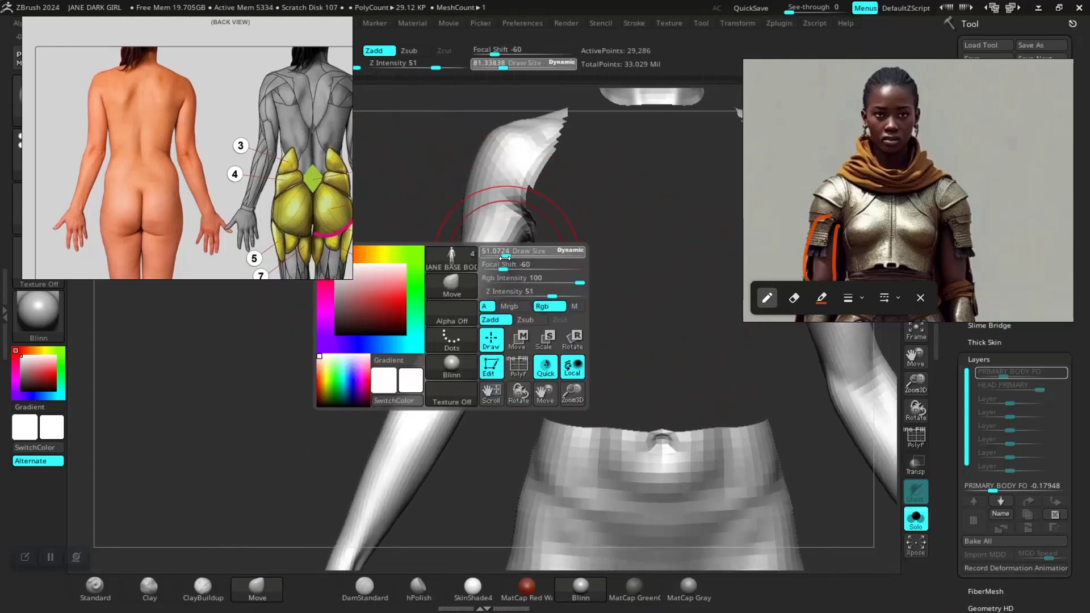
mouse_move(557, 293)
alt+mouse_down()
mouse_move(579, 318)
mouse_move(588, 287)
mouse_move(572, 301)
mouse_move(539, 300)
alt+mouse_up()
drag(476, 261, 492, 343)
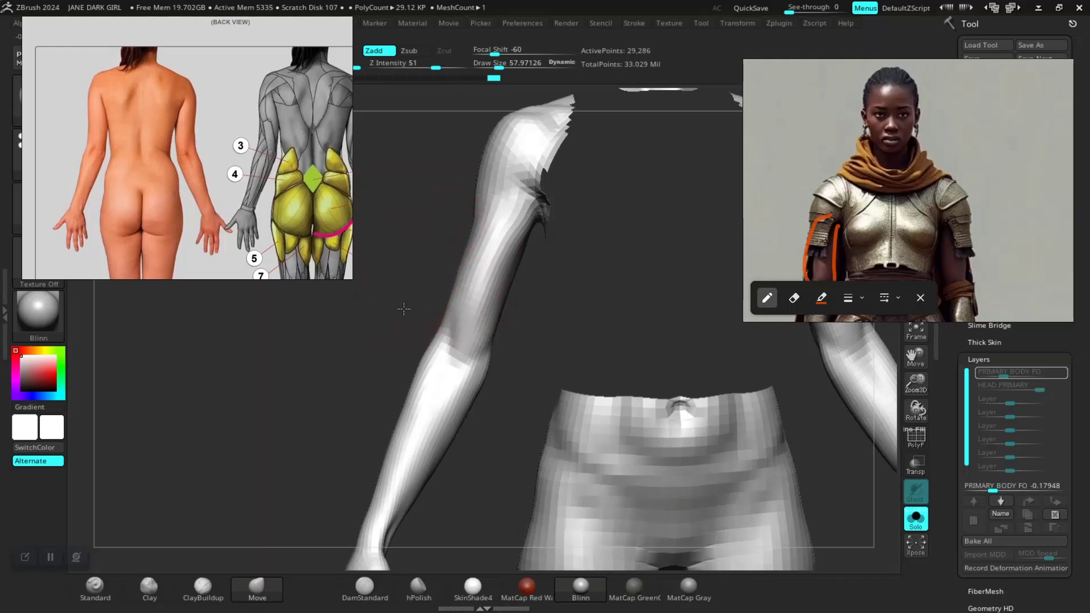
mouse_move(404, 309)
mouse_down()
mouse_move(452, 269)
mouse_move(377, 302)
mouse_up()
drag(500, 284, 528, 286)
- Refine the upper arm and elbow shape from several angles with the Move brush, reducing the draw size to about 51 and 45
key(space)
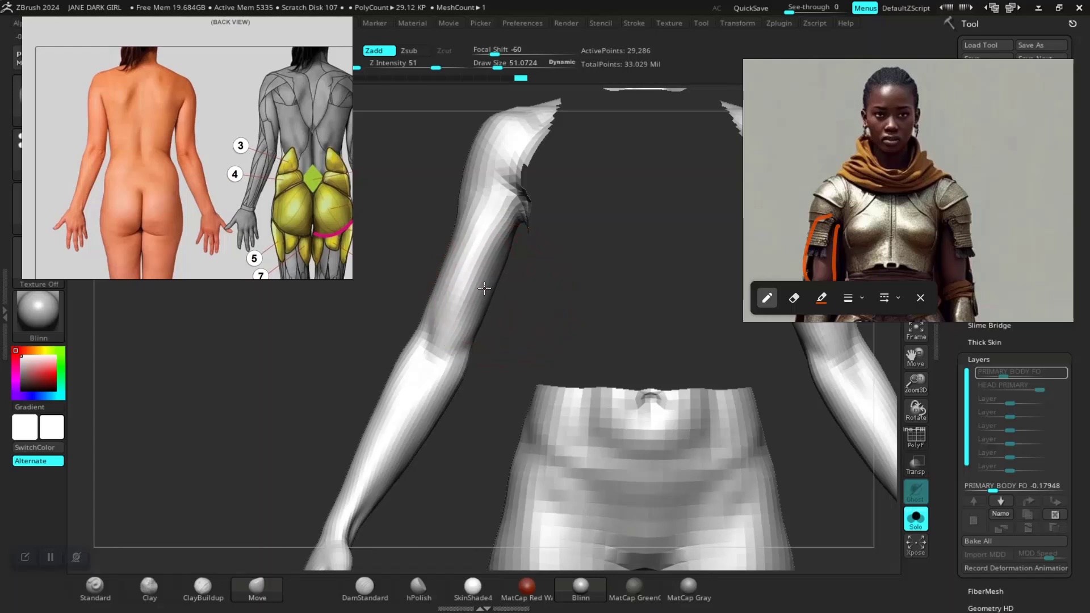
drag(517, 297, 530, 311)
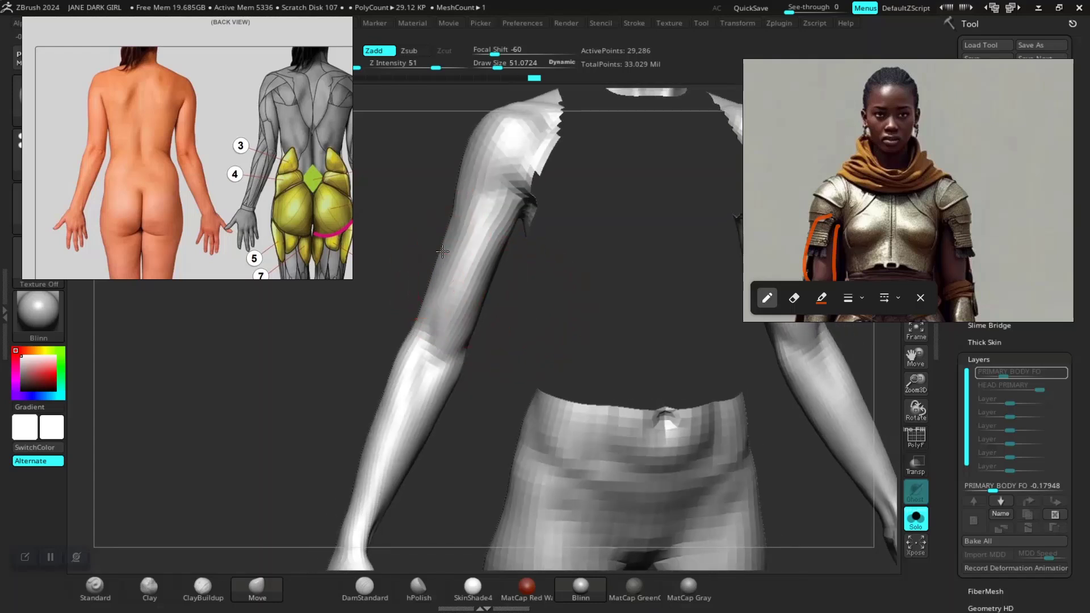
drag(535, 293, 532, 217)
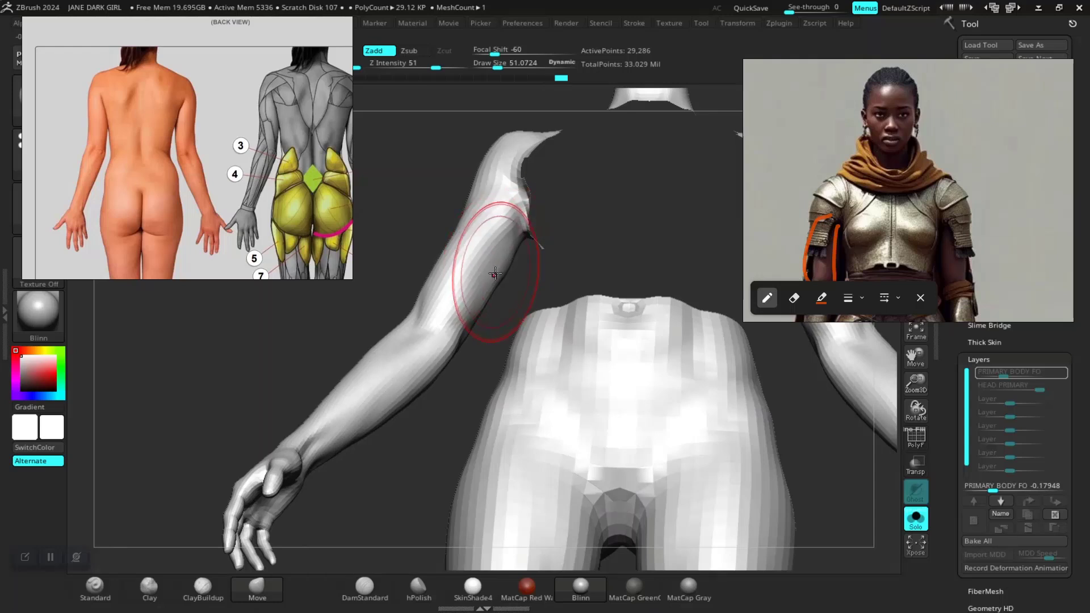
mouse_move(495, 274)
mouse_down()
mouse_move(545, 296)
mouse_move(540, 318)
mouse_move(494, 288)
mouse_move(475, 334)
mouse_up()
key(space)
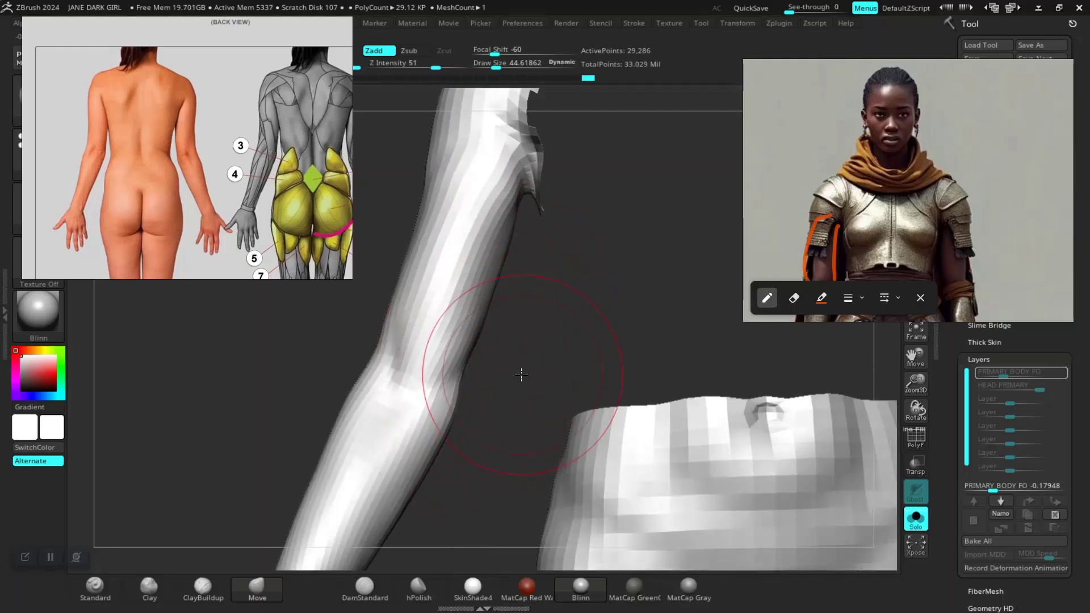
drag(521, 375, 472, 328)
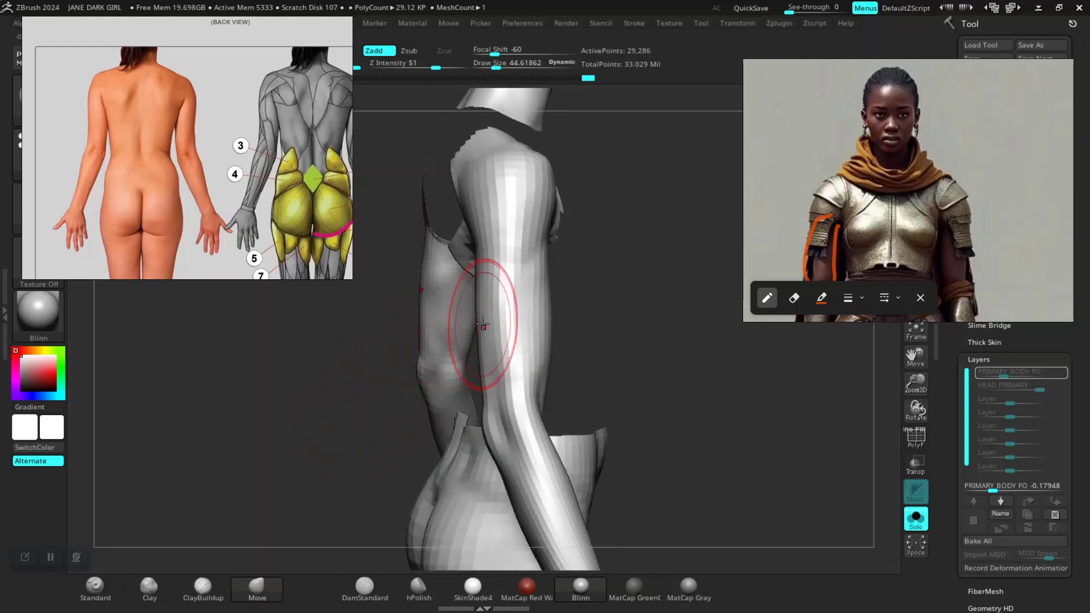
mouse_move(603, 318)
mouse_down()
mouse_move(603, 336)
mouse_move(530, 380)
mouse_move(433, 434)
mouse_move(375, 441)
mouse_move(360, 465)
mouse_move(338, 426)
mouse_move(363, 451)
mouse_move(445, 346)
mouse_move(414, 318)
mouse_up()
- Build up muscle volume on the outer upper arm with ClayBuildup at Z Intensity 7, smooth it, and reduce the draw size to about 30
click(207, 589)
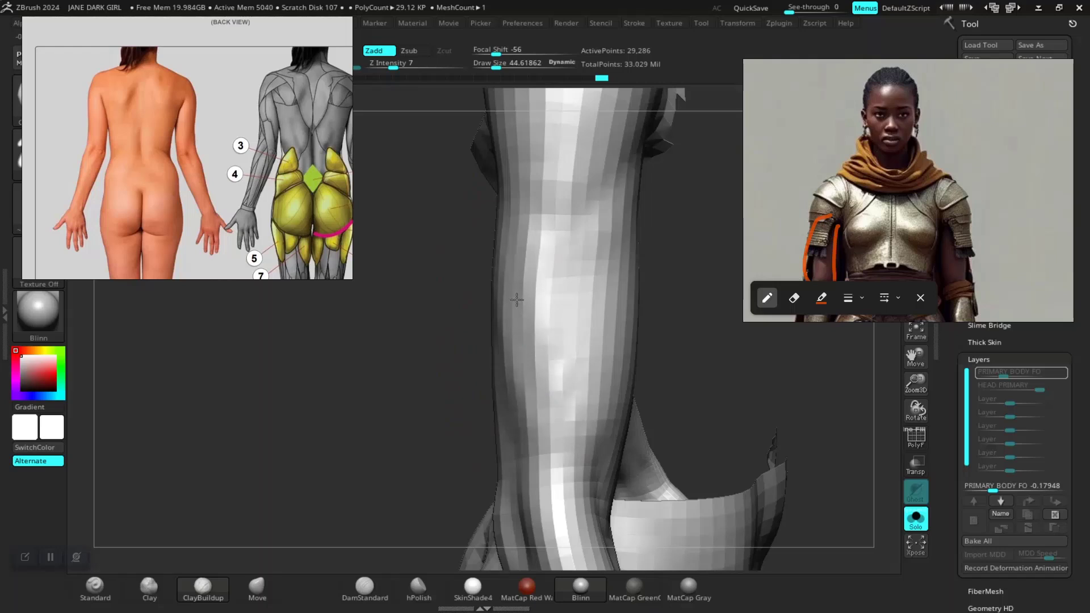
mouse_move(533, 417)
shift+mouse_down()
mouse_move(510, 299)
mouse_move(527, 304)
shift+mouse_up()
key(space)
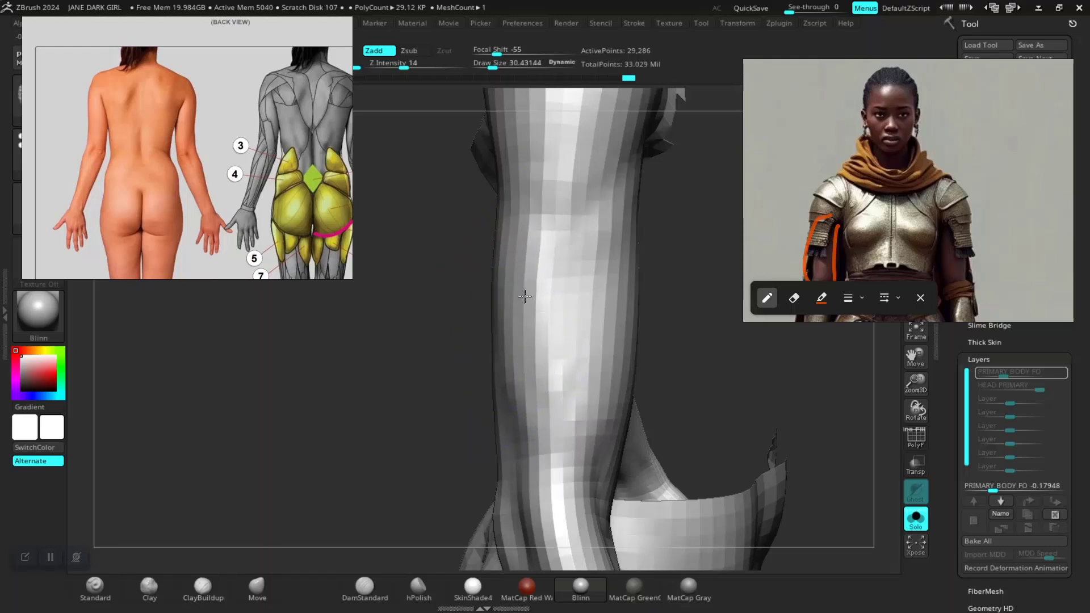
alt+drag(413, 472, 420, 369)
drag(632, 370, 632, 391)
drag(374, 389, 485, 427)
- Define the muscle separation on the outer upper arm with DamStandard at Z Intensity 22 and smooth the strokes
click(364, 586)
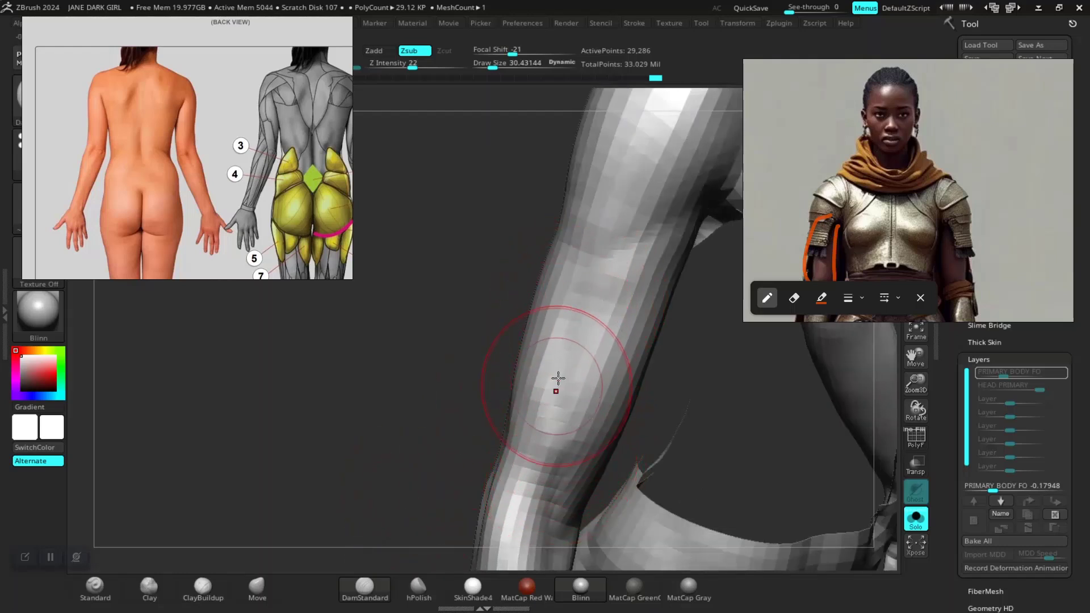
shift+drag(557, 449, 586, 297)
ctrl+right_drag(554, 414, 467, 253)
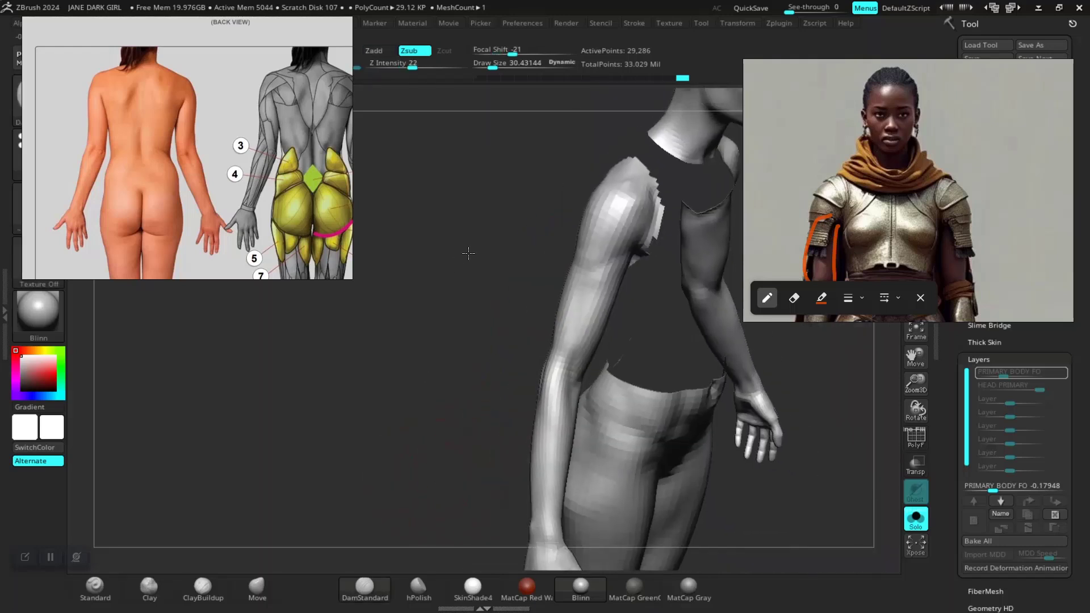
mouse_move(431, 391)
shift+mouse_down()
mouse_move(448, 413)
mouse_move(376, 430)
mouse_move(386, 426)
shift+mouse_up()
mouse_move(435, 444)
ctrl+right_down()
mouse_move(336, 384)
mouse_move(378, 438)
mouse_move(311, 409)
ctrl+right_up()
mouse_move(362, 432)
ctrl+right_down()
mouse_move(321, 372)
mouse_move(395, 426)
mouse_move(335, 454)
mouse_move(241, 453)
mouse_move(319, 438)
ctrl+right_up()
- Show the hidden torso again and save the project over the existing JANE DARK GIRL file
ctrl+shift+click(681, 172)
alt+right_drag(357, 397, 377, 435)
key(ctrl+s)
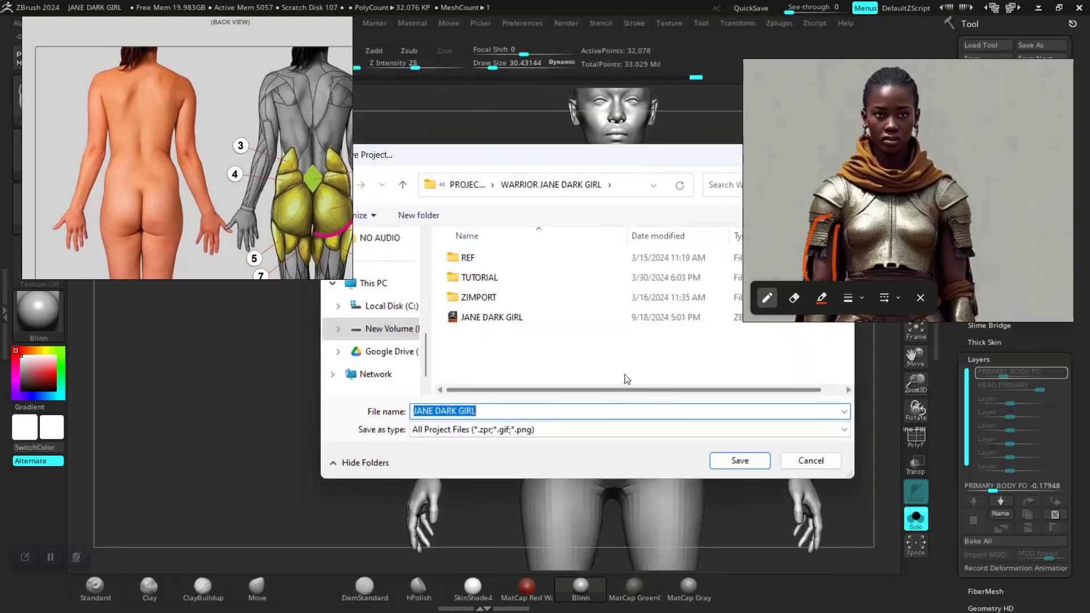
click(562, 317)
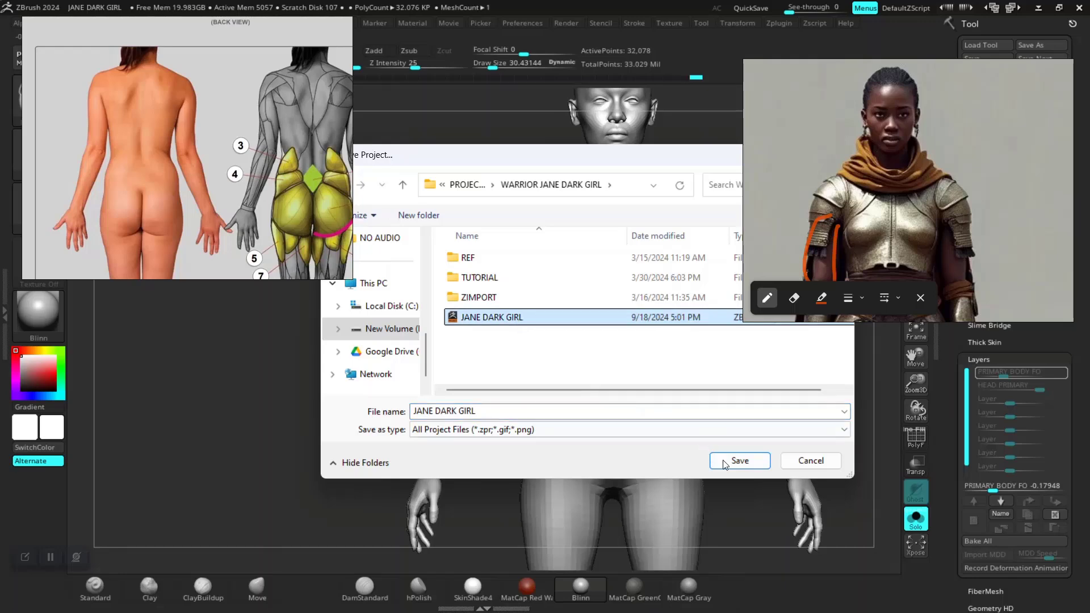
click(721, 460)
click(573, 295)
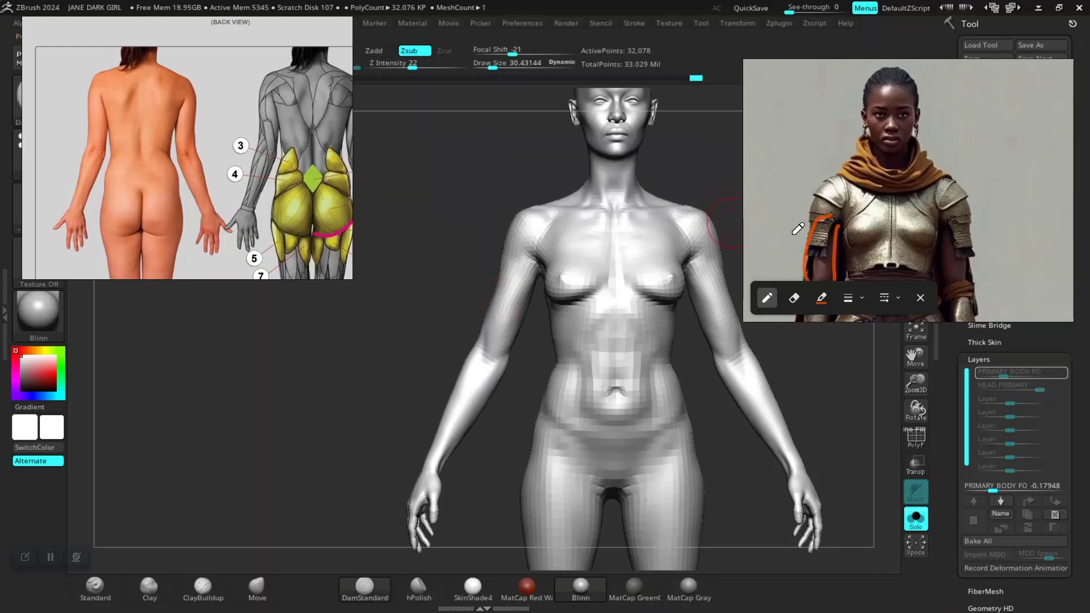
- Examine the warrior's forearm guards, hands and skirt area on the reference board
scroll(917, 233, down, 3)
middle_drag(931, 227, 956, 135)
scroll(911, 194, up, 2)
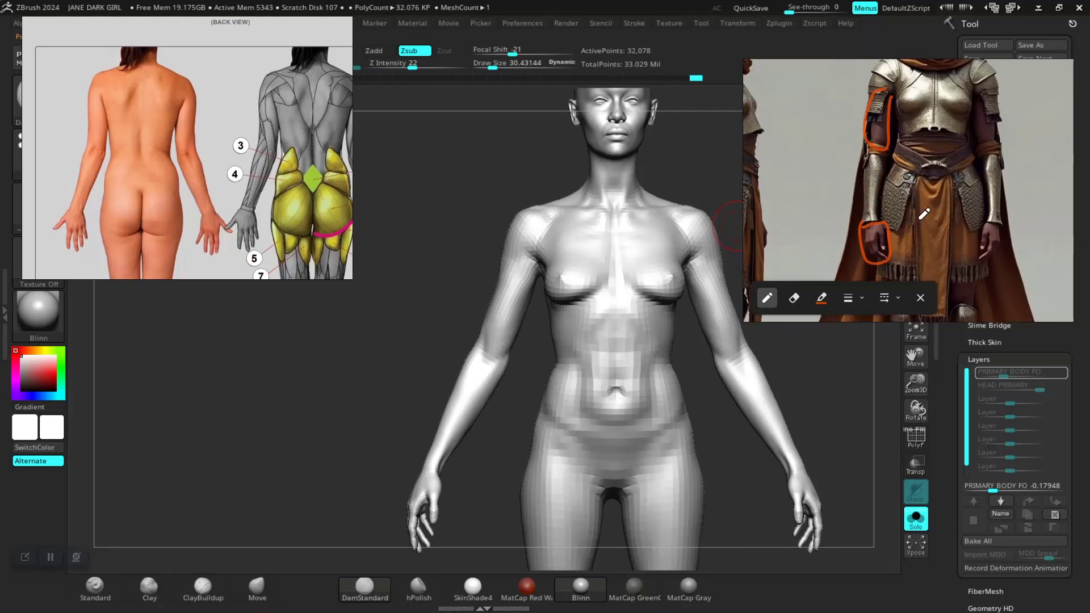
middle_drag(924, 214, 912, 171)
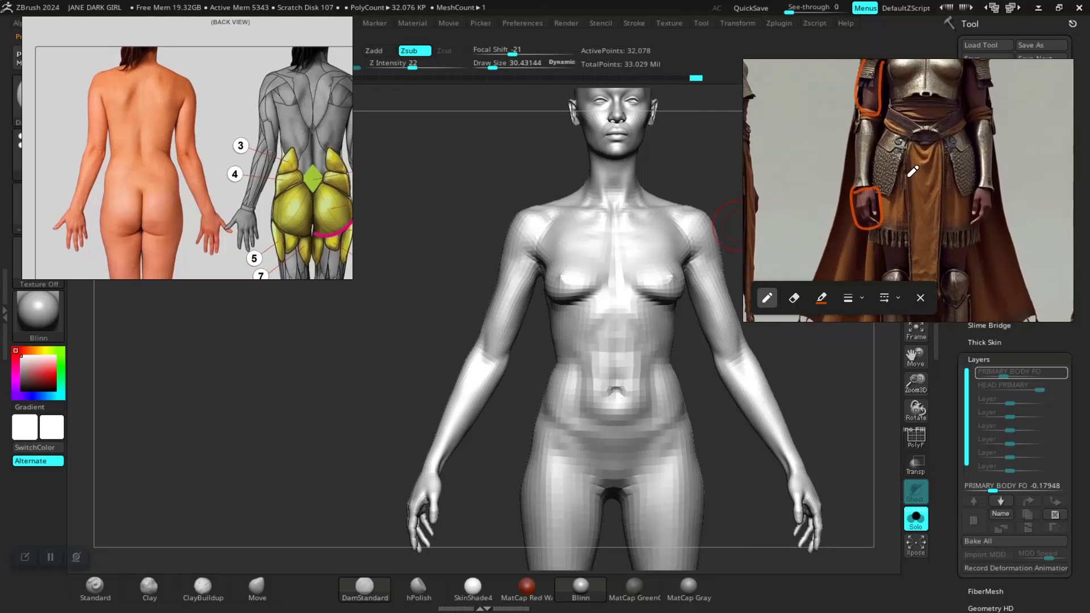
- Adjust the forearm contour between elbow and wrist with the Move brush at a draw size of about 42
alt+right_drag(340, 387, 507, 352)
key(space)
drag(542, 333, 548, 333)
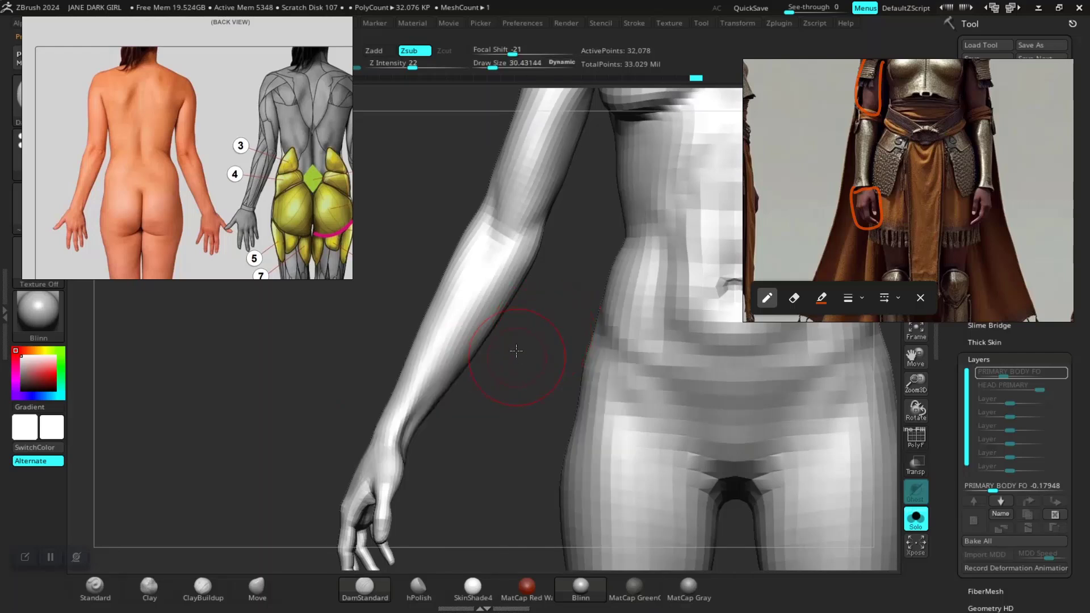
right_drag(516, 352, 511, 316)
key(space)
click(512, 317)
drag(513, 317, 510, 314)
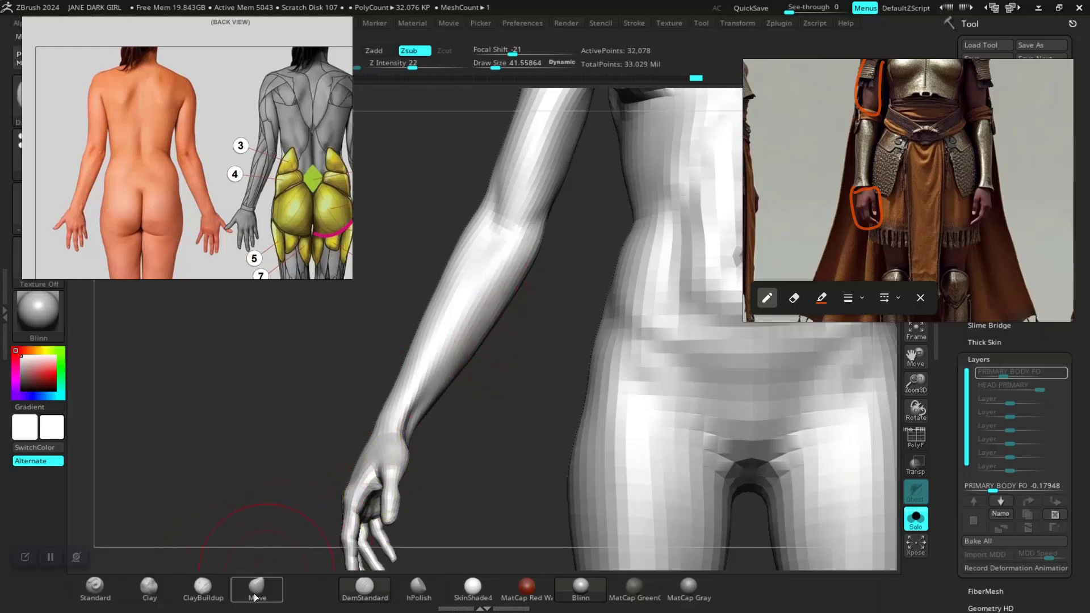
click(255, 596)
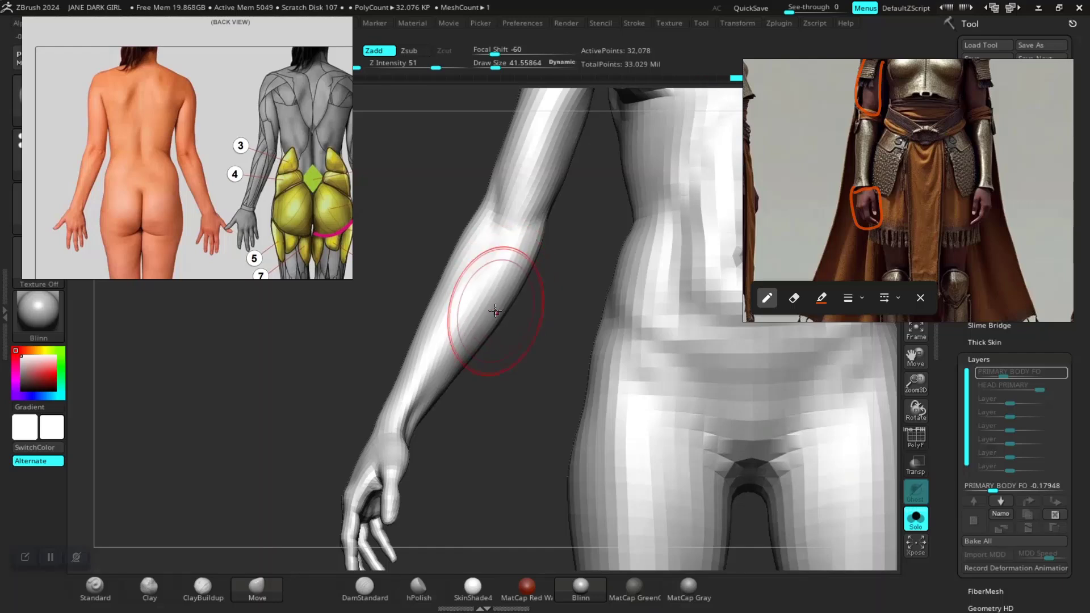
- Review the arm, shoulder and torso proportions of the whole figure from the front
key(f)
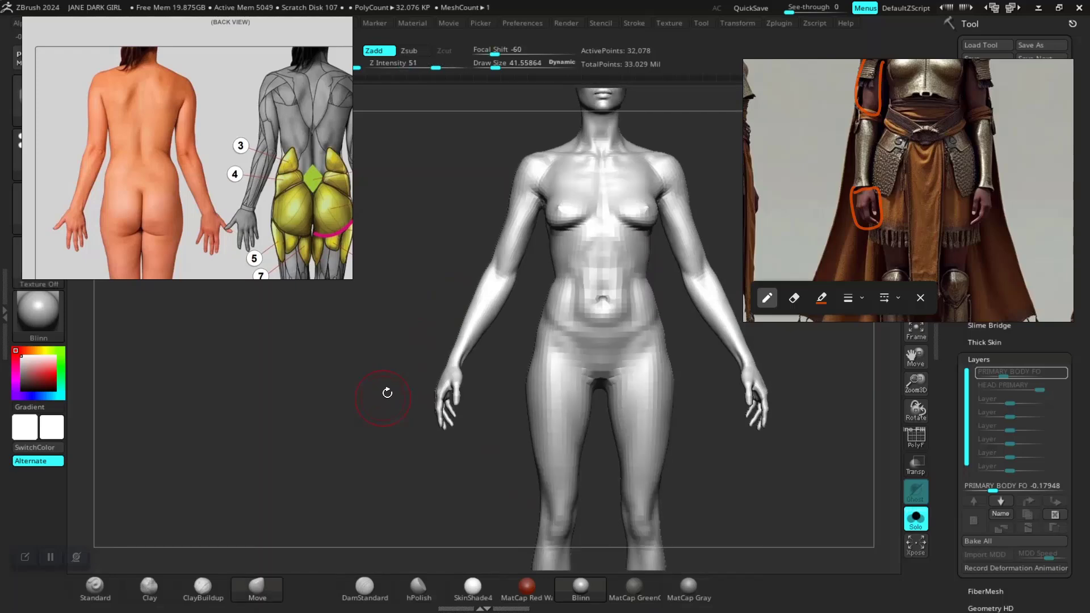
mouse_move(673, 221)
mouse_down()
mouse_move(674, 241)
mouse_move(700, 209)
mouse_move(661, 252)
mouse_move(539, 277)
mouse_move(569, 275)
mouse_move(579, 319)
mouse_move(569, 316)
mouse_move(596, 322)
mouse_move(662, 306)
mouse_move(673, 295)
mouse_move(649, 278)
mouse_move(672, 329)
mouse_up()
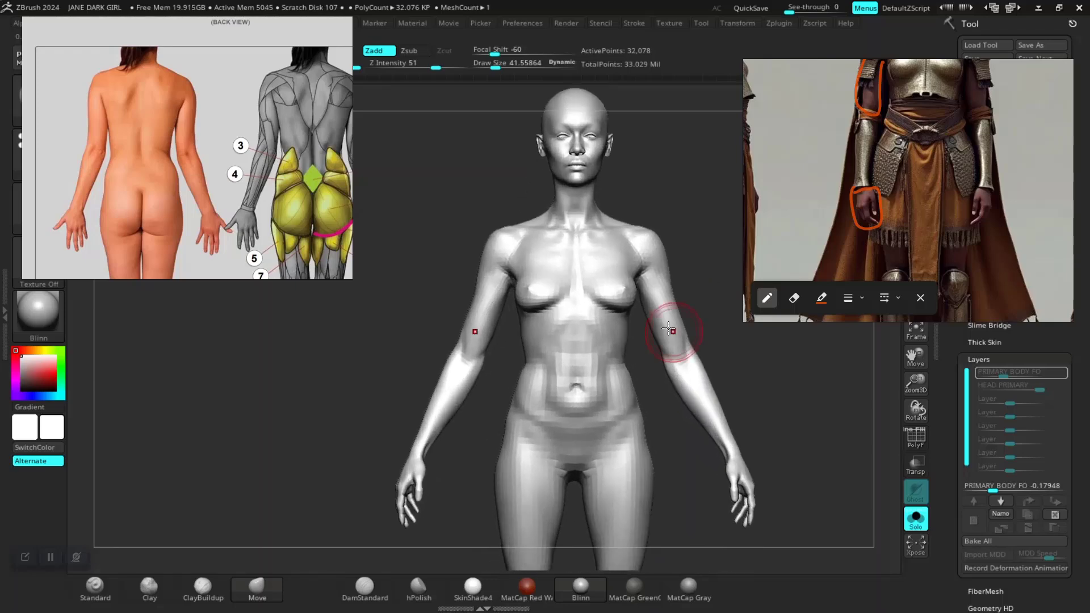
mouse_move(658, 246)
alt+mouse_down()
mouse_move(584, 256)
mouse_move(626, 256)
mouse_move(646, 188)
mouse_move(704, 189)
mouse_move(596, 211)
mouse_move(636, 182)
mouse_move(614, 219)
mouse_move(622, 263)
mouse_move(632, 231)
mouse_move(628, 263)
mouse_move(618, 236)
mouse_move(647, 284)
alt+mouse_up()
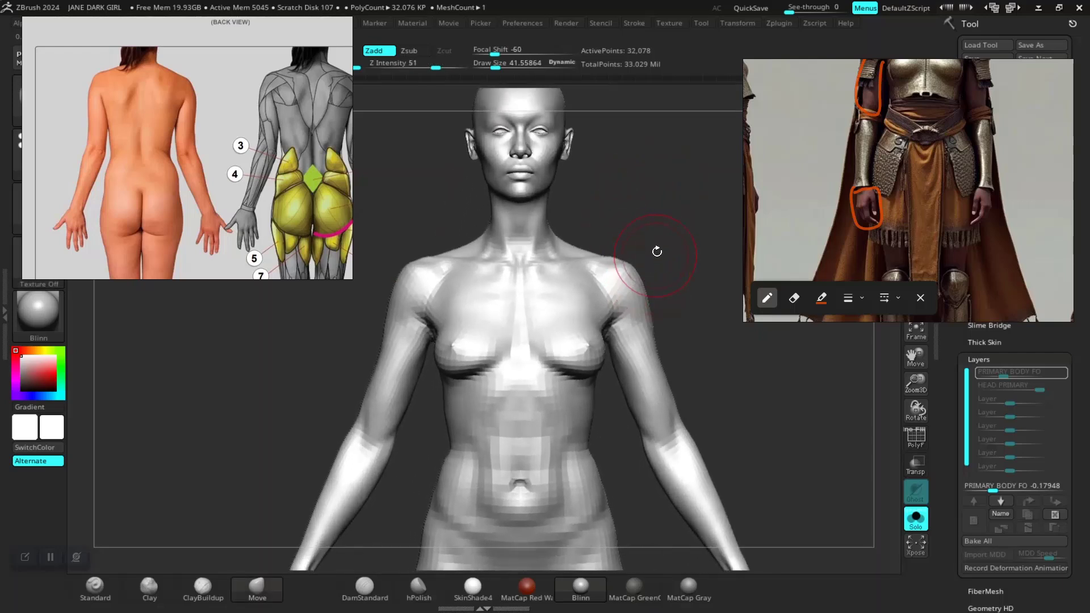
mouse_move(659, 234)
alt+mouse_down()
mouse_move(663, 277)
mouse_move(640, 219)
alt+mouse_up()
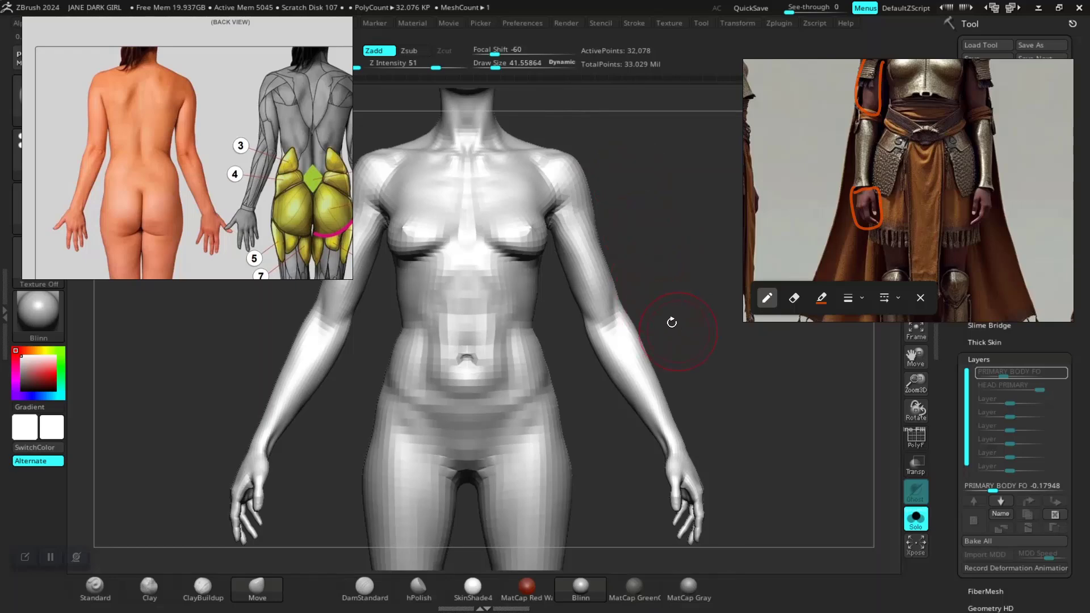
- Raise the body mesh to a higher subdivision level and inspect the back of the hand and fingers up close
alt+drag(672, 323, 620, 364)
drag(599, 486, 587, 421)
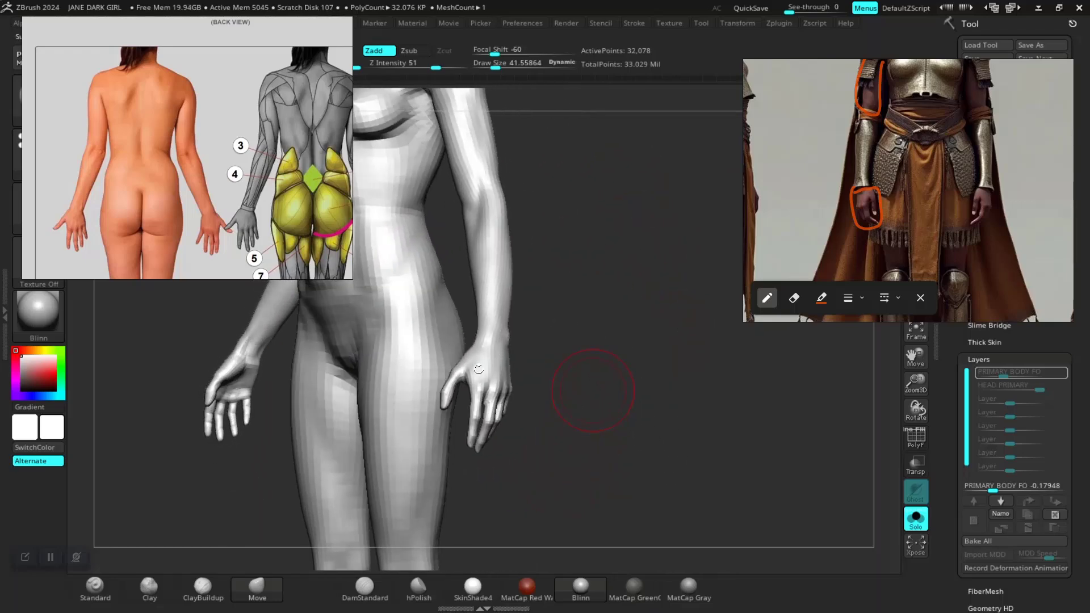
key(d)
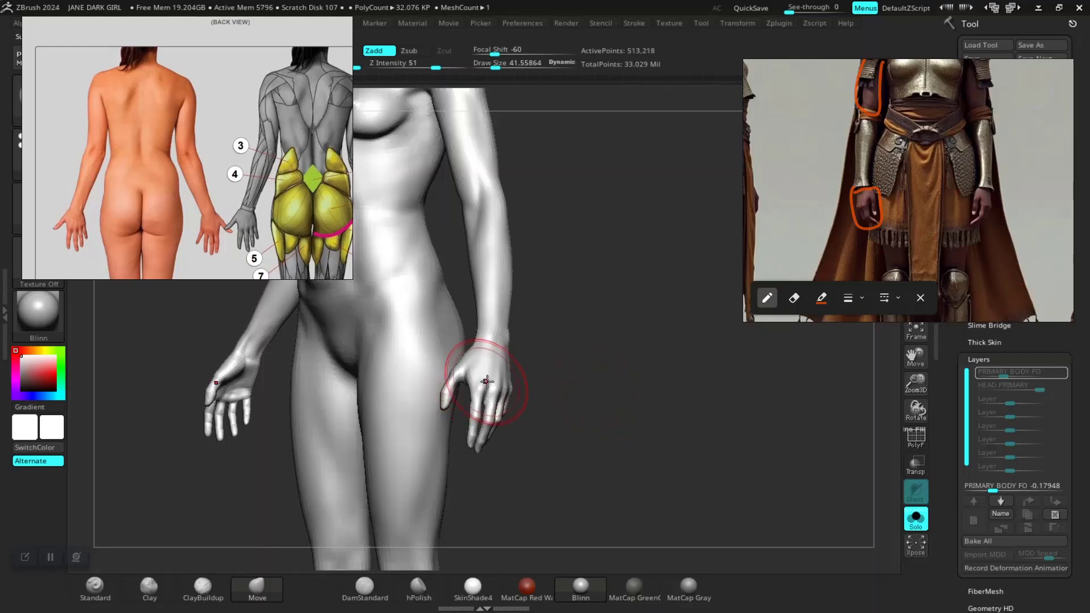
mouse_move(705, 369)
alt+mouse_down()
mouse_move(649, 477)
mouse_move(674, 505)
alt+mouse_up()
alt+drag(769, 486, 667, 436)
drag(611, 397, 694, 434)
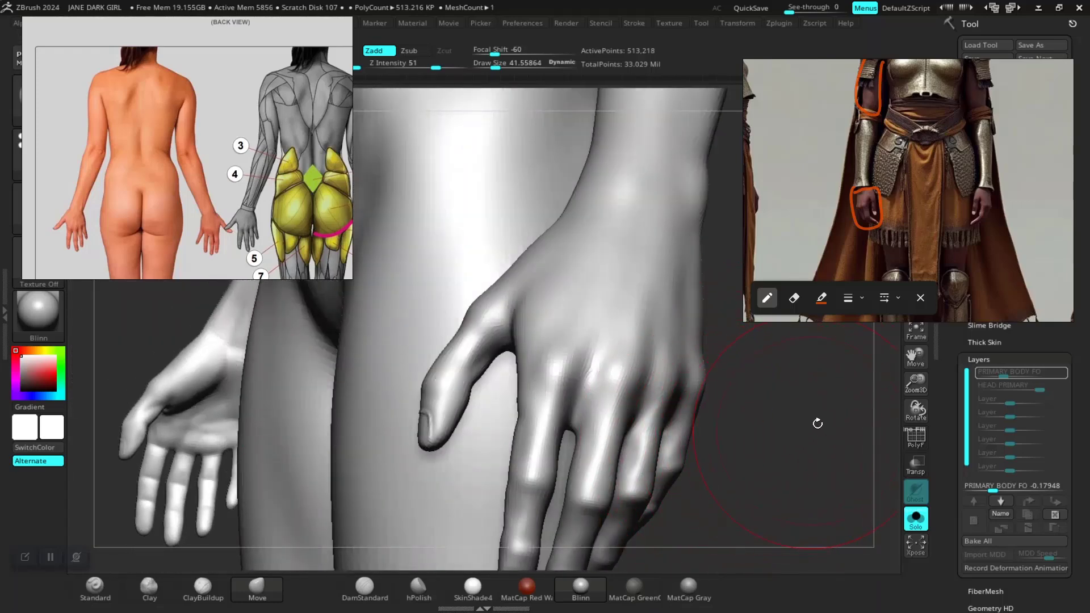
- Move the warrior reference clear of the subtool list and turn off Solo so FINGERS1 shows together with the body
right_drag(924, 250, 687, 124)
click(977, 256)
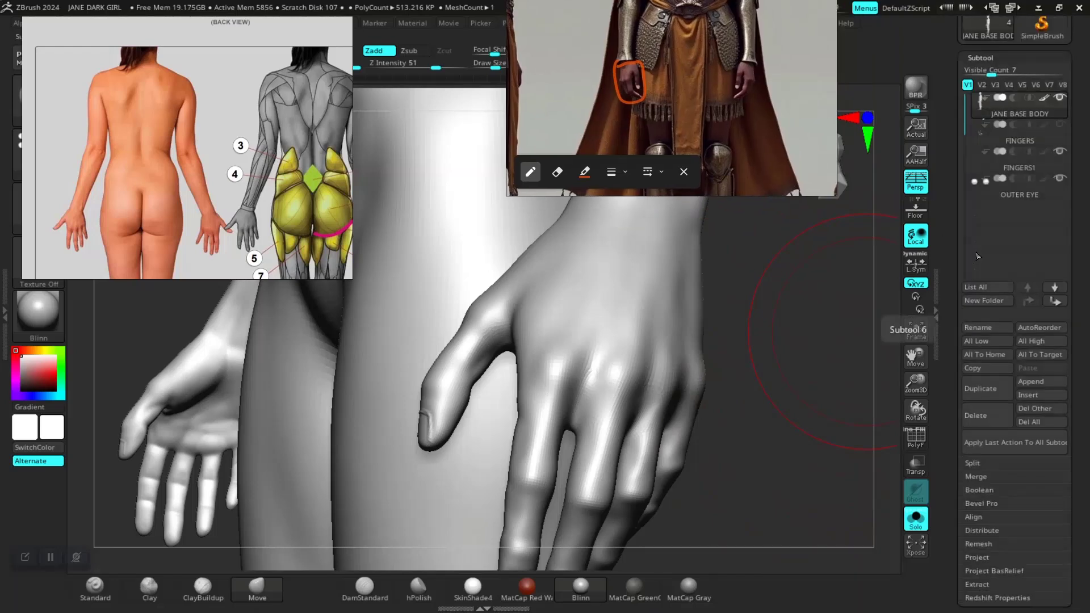
mouse_move(1051, 171)
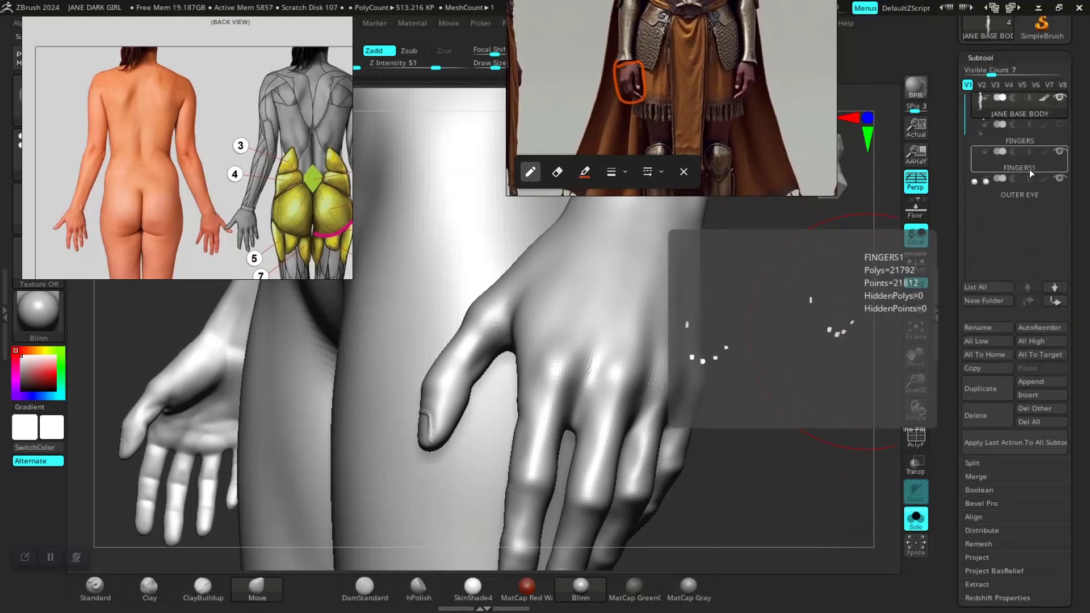
alt+drag(773, 428, 659, 313)
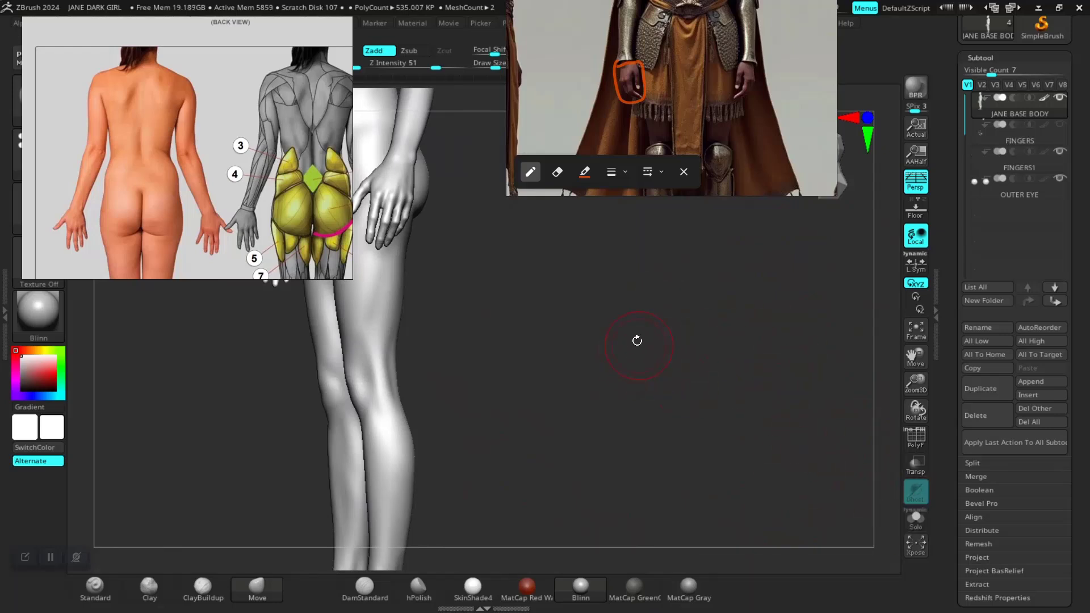
- Examine the hand and fingernails up close, plus the proportions of the whole figure from the front
mouse_move(637, 340)
alt+mouse_down()
mouse_move(798, 424)
mouse_move(703, 355)
mouse_move(742, 407)
mouse_move(740, 426)
mouse_move(608, 424)
mouse_move(635, 369)
alt+mouse_up()
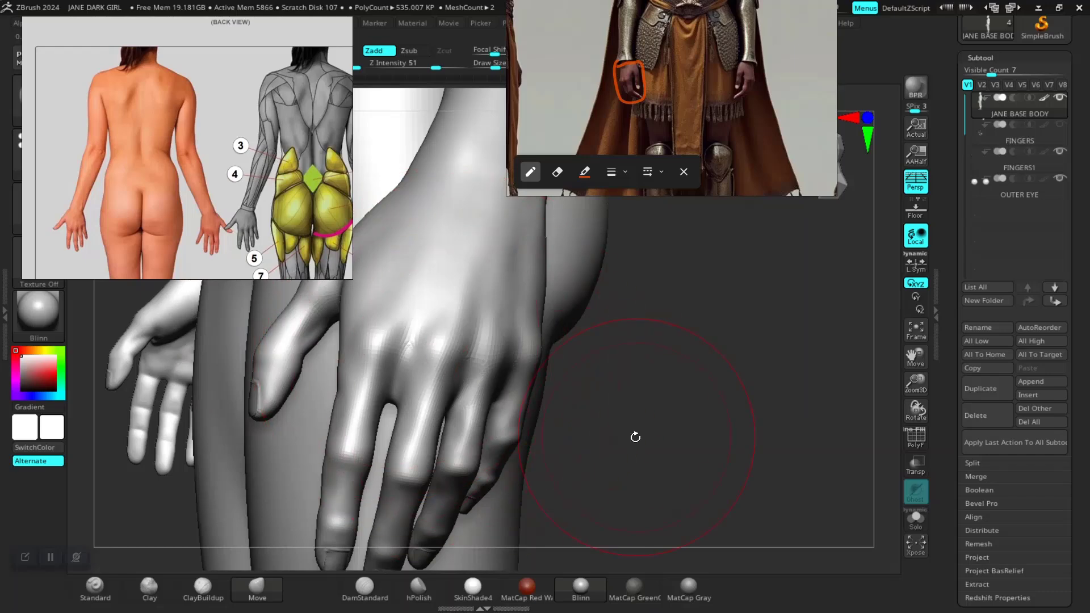
mouse_move(632, 438)
alt+mouse_down()
mouse_move(661, 461)
mouse_move(726, 464)
mouse_move(705, 224)
alt+mouse_up()
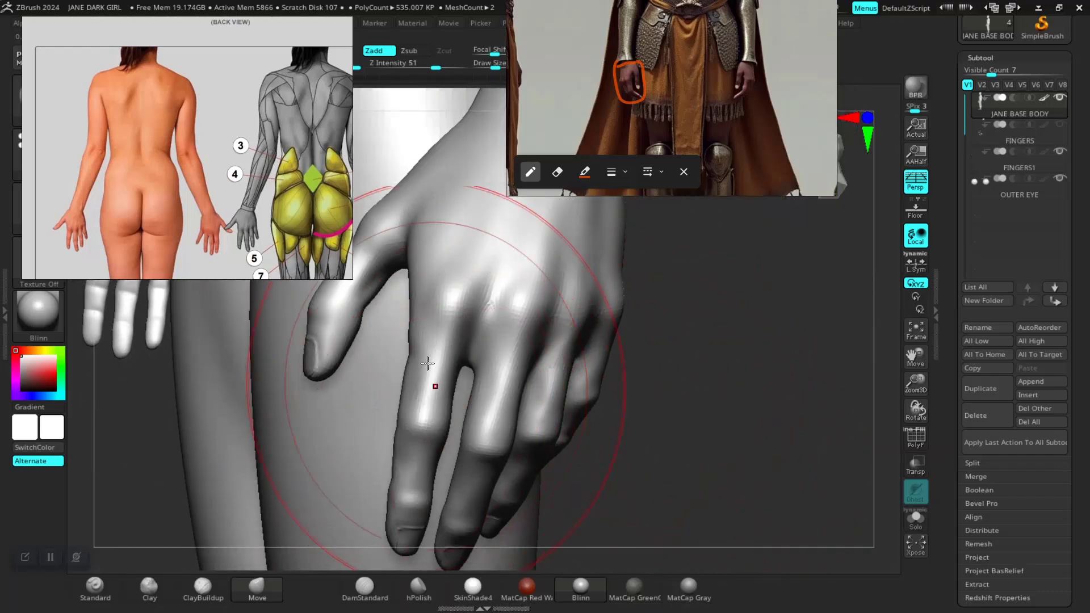
shift+drag(691, 419, 700, 413)
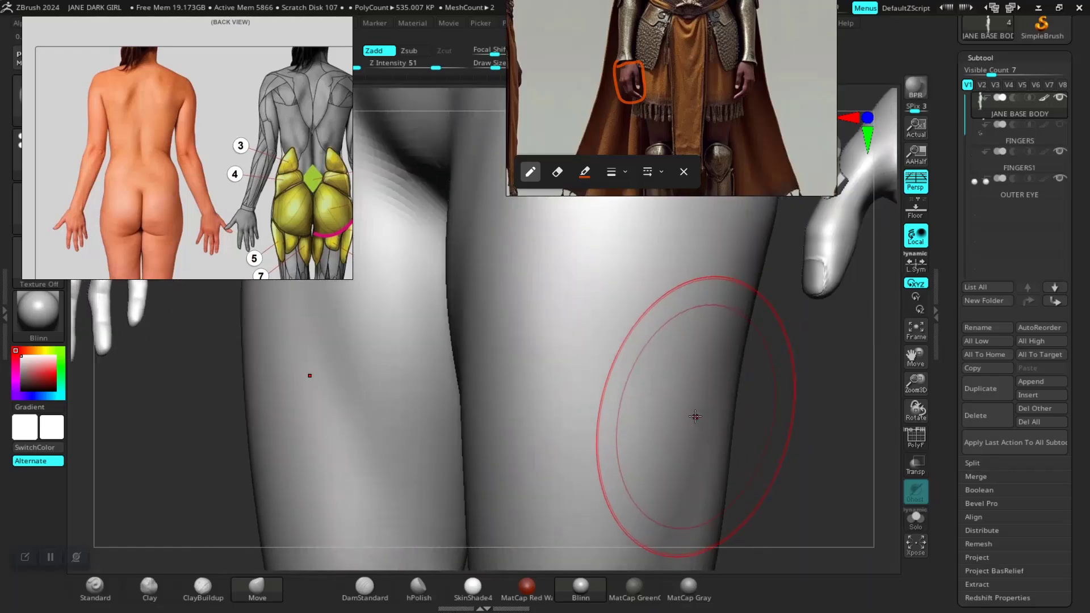
drag(765, 426, 725, 499)
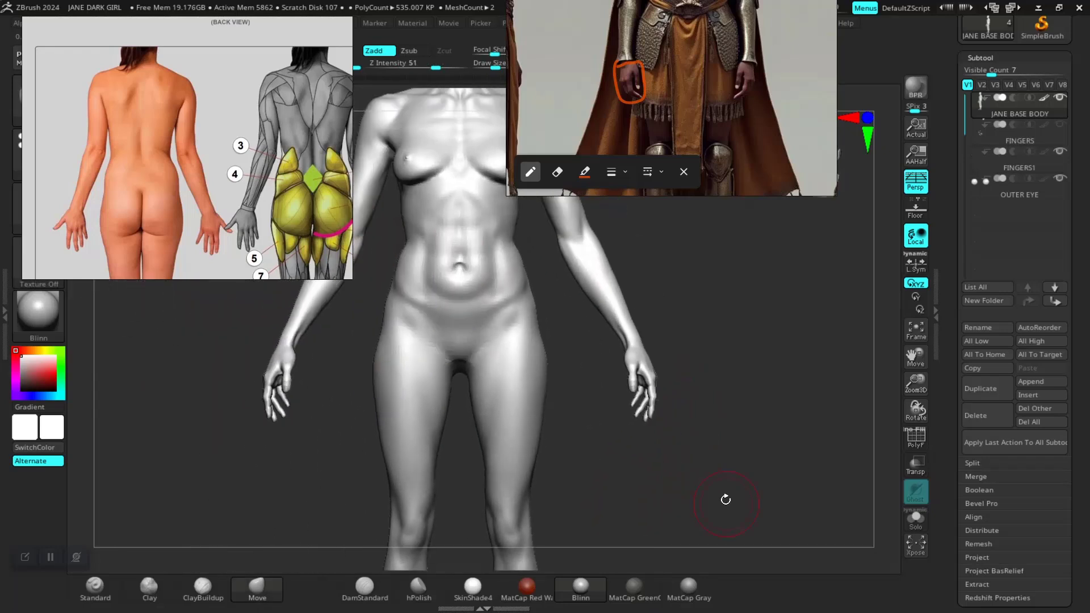
alt+drag(732, 446, 745, 460)
alt+drag(740, 350, 747, 406)
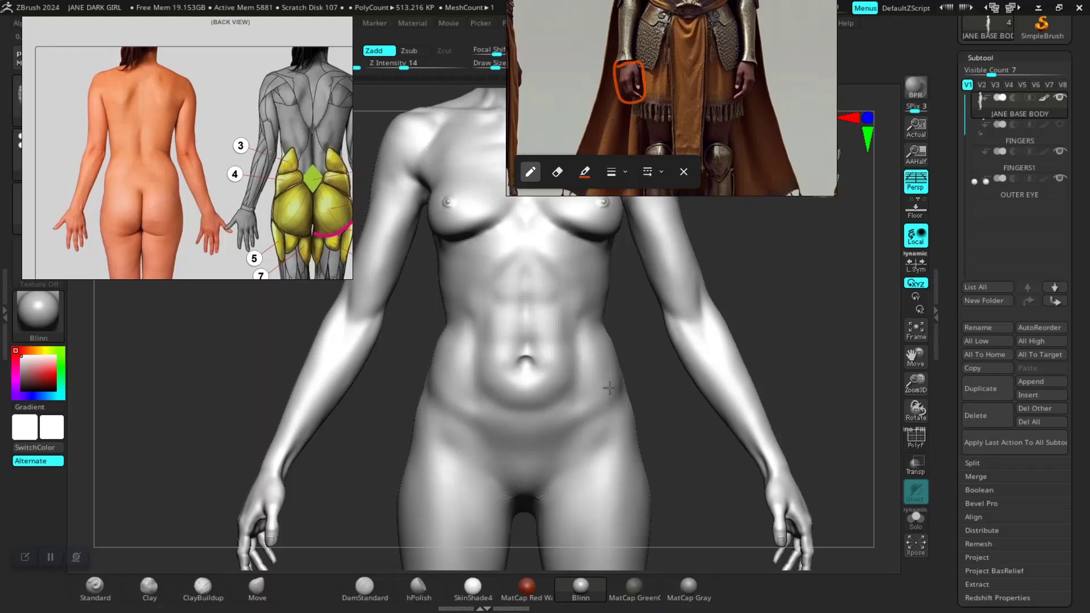
alt+drag(845, 375, 721, 391)
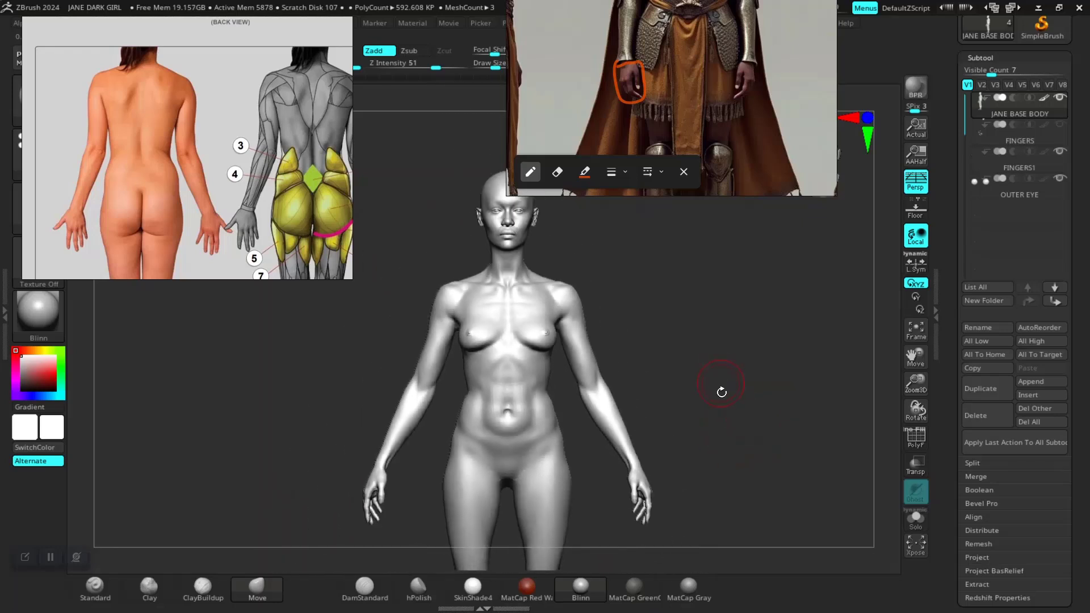
- Move the warrior reference aside and switch to the DamStandard brush in Zsub mode for the armpit crease beside the chest
right_drag(643, 142, 859, 222)
alt+drag(694, 399, 739, 518)
mouse_move(628, 328)
alt+mouse_down()
mouse_move(624, 363)
mouse_move(647, 392)
mouse_move(696, 431)
mouse_move(733, 437)
mouse_move(658, 413)
alt+mouse_up()
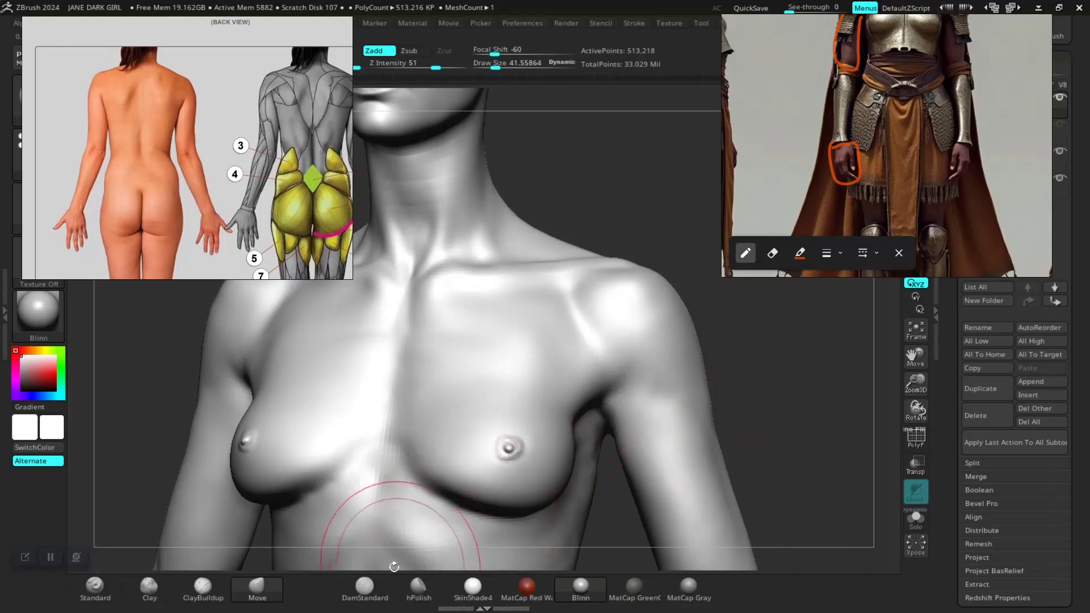
key(space)
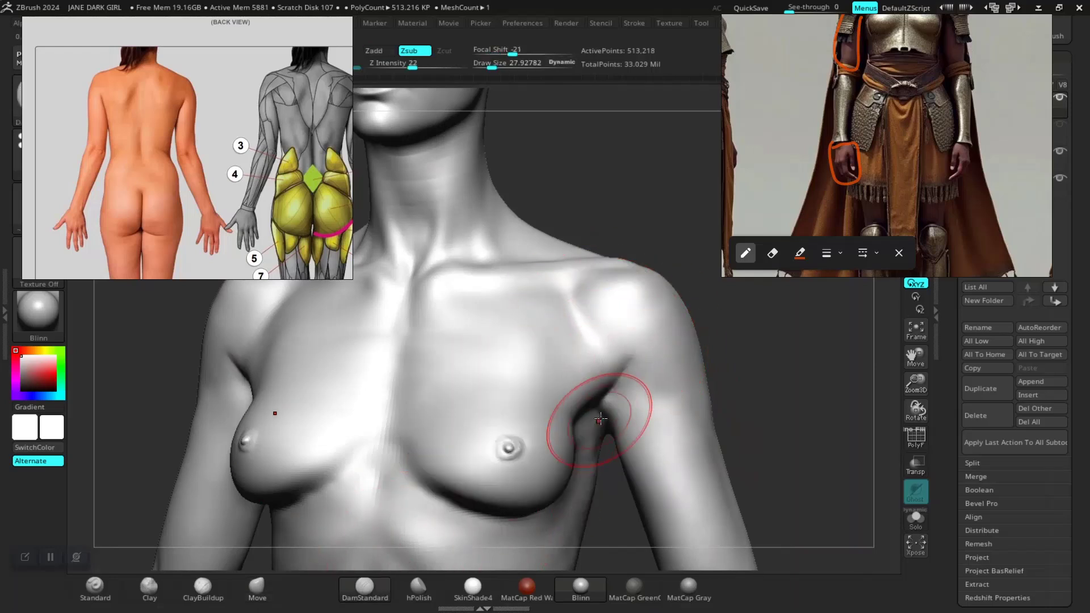
drag(748, 388, 610, 401)
- Save the project over the existing JANE DARK GIRL file
mouse_move(733, 366)
mouse_down()
mouse_move(664, 379)
mouse_move(791, 385)
mouse_move(771, 448)
mouse_move(740, 452)
mouse_move(749, 486)
mouse_move(706, 440)
mouse_move(680, 448)
mouse_move(662, 417)
mouse_move(727, 474)
mouse_move(720, 422)
mouse_move(690, 411)
mouse_move(709, 470)
mouse_move(702, 449)
mouse_up()
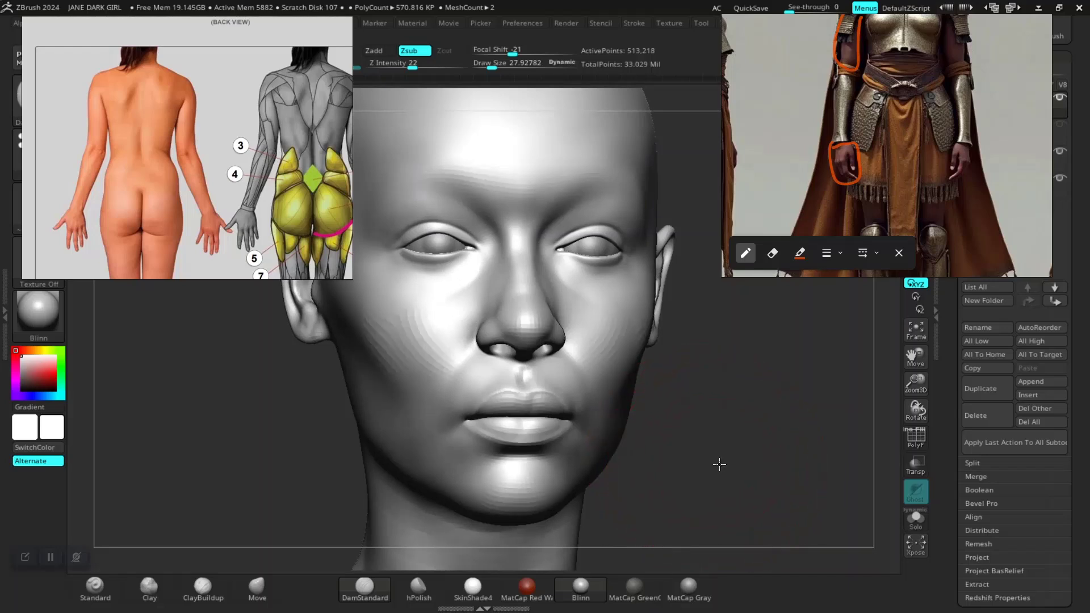
mouse_move(719, 465)
mouse_down()
mouse_move(727, 455)
mouse_move(744, 472)
mouse_move(783, 463)
mouse_move(707, 457)
mouse_move(678, 433)
mouse_move(708, 462)
mouse_move(671, 445)
mouse_move(702, 450)
mouse_move(684, 427)
mouse_move(790, 506)
mouse_move(686, 348)
mouse_move(694, 435)
mouse_move(679, 414)
mouse_move(681, 436)
mouse_move(713, 431)
mouse_move(695, 421)
mouse_move(711, 443)
mouse_up()
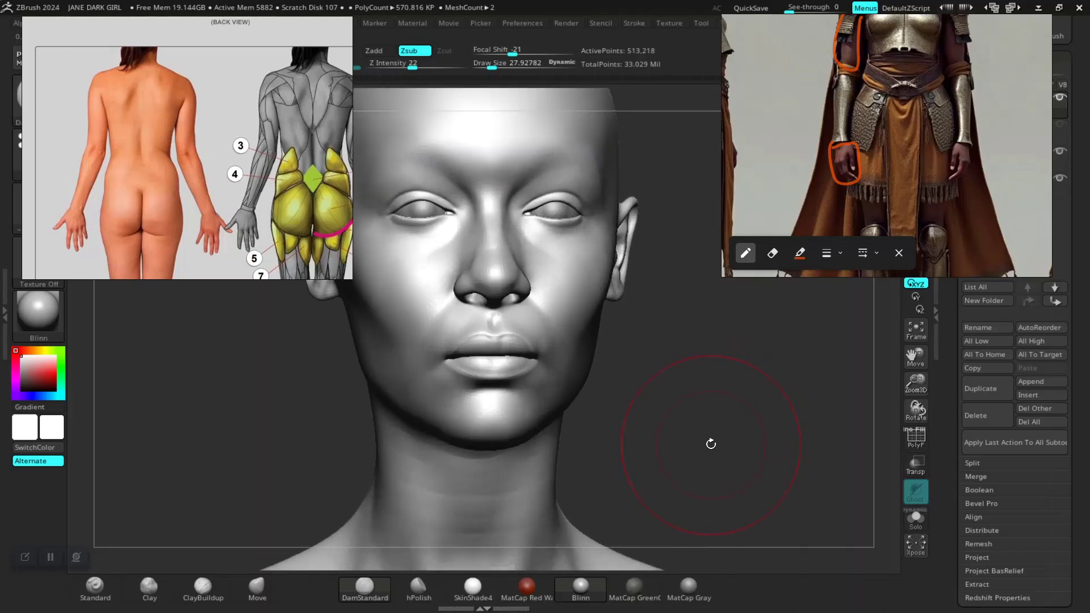
key(ctrl+s)
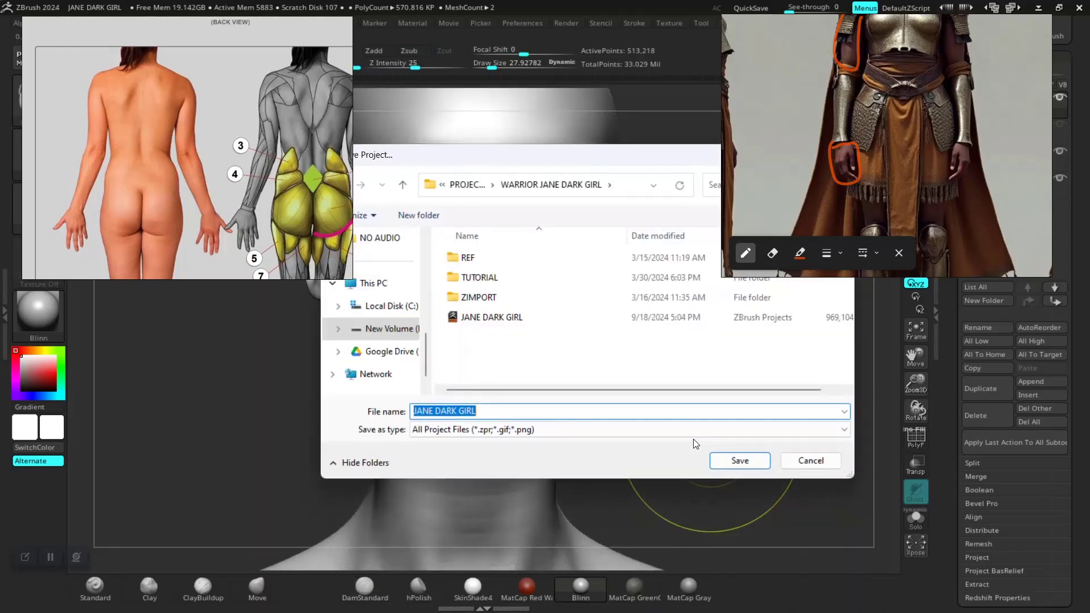
click(744, 468)
click(579, 297)
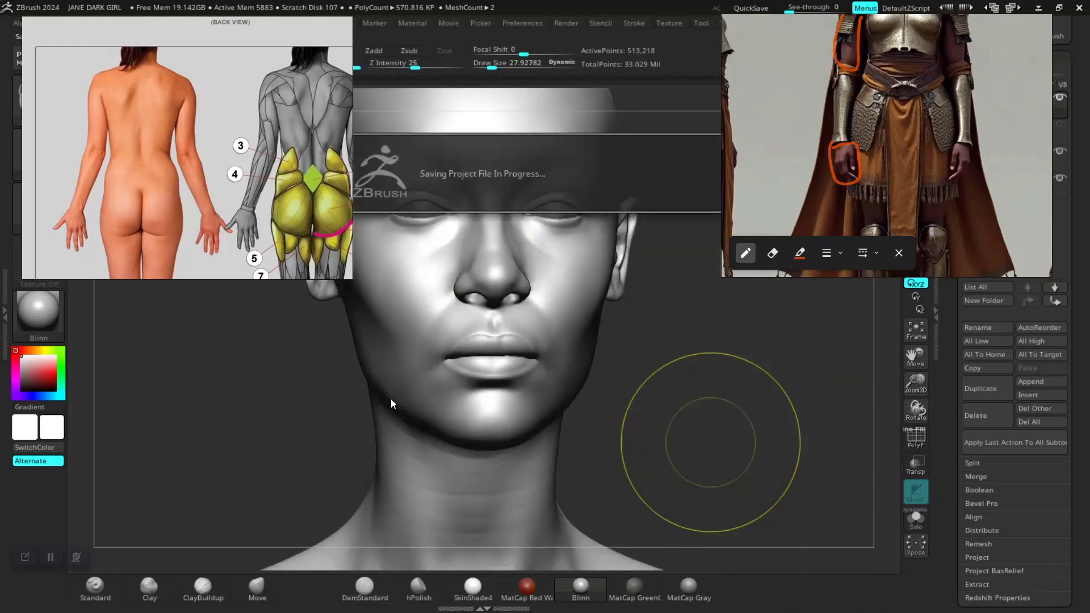